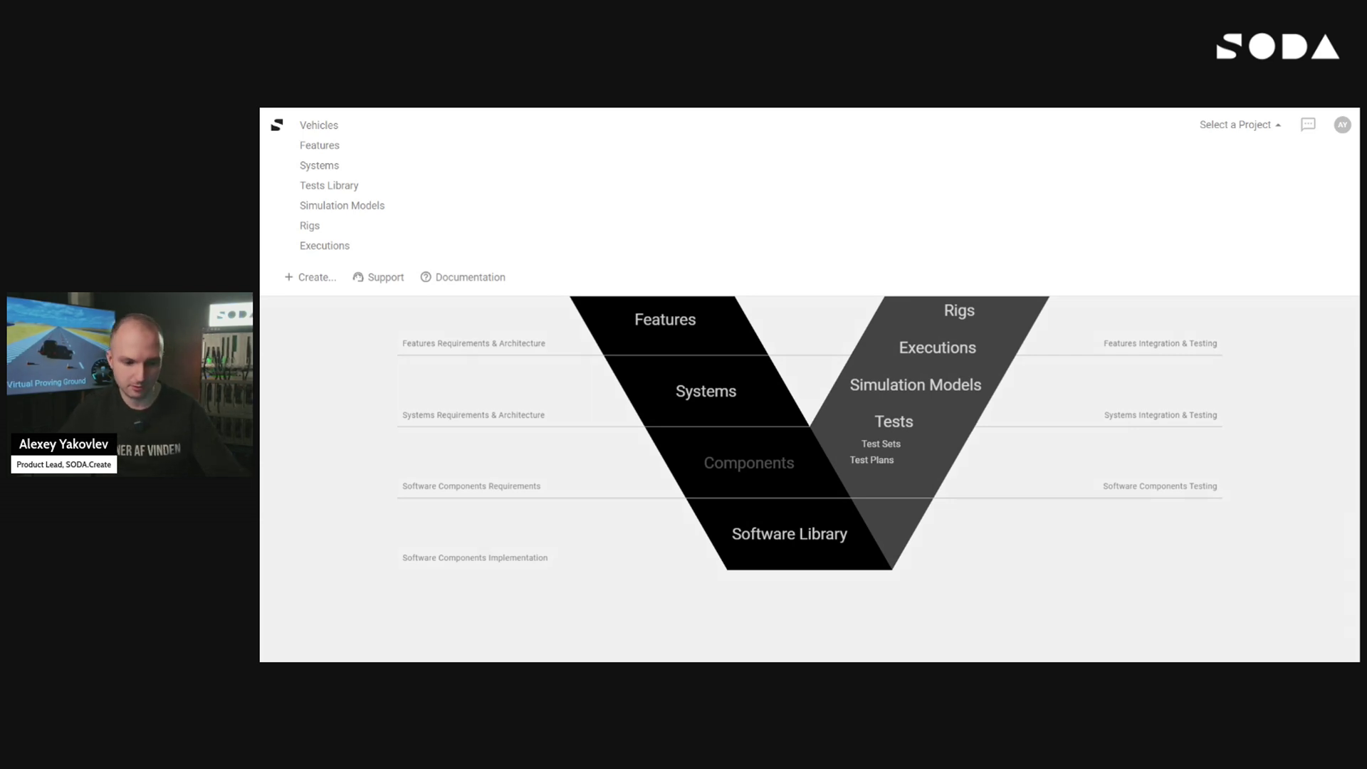
Open the requirements of version 1.1.0 of the Exterior Lights: Brake Lights (DEMO) feature.
left_click(327, 150)
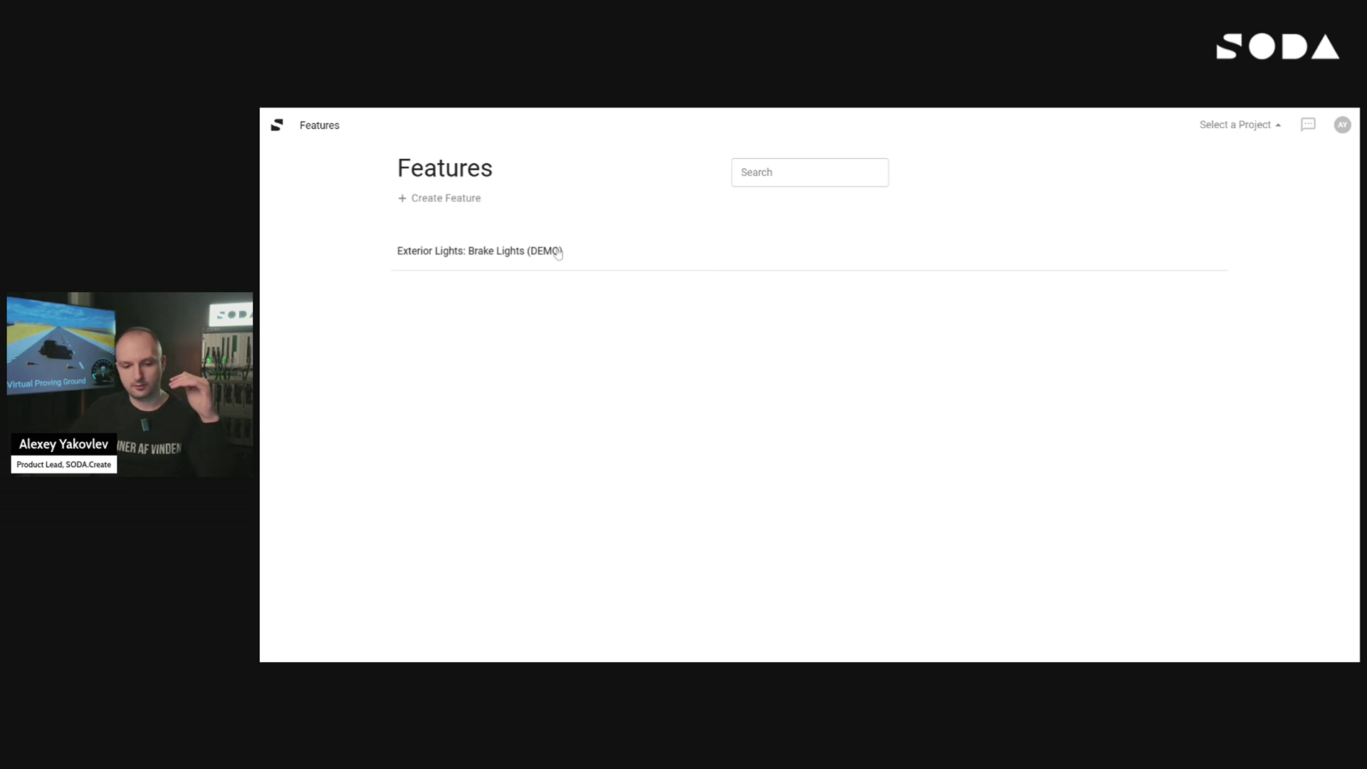
left_click(453, 273)
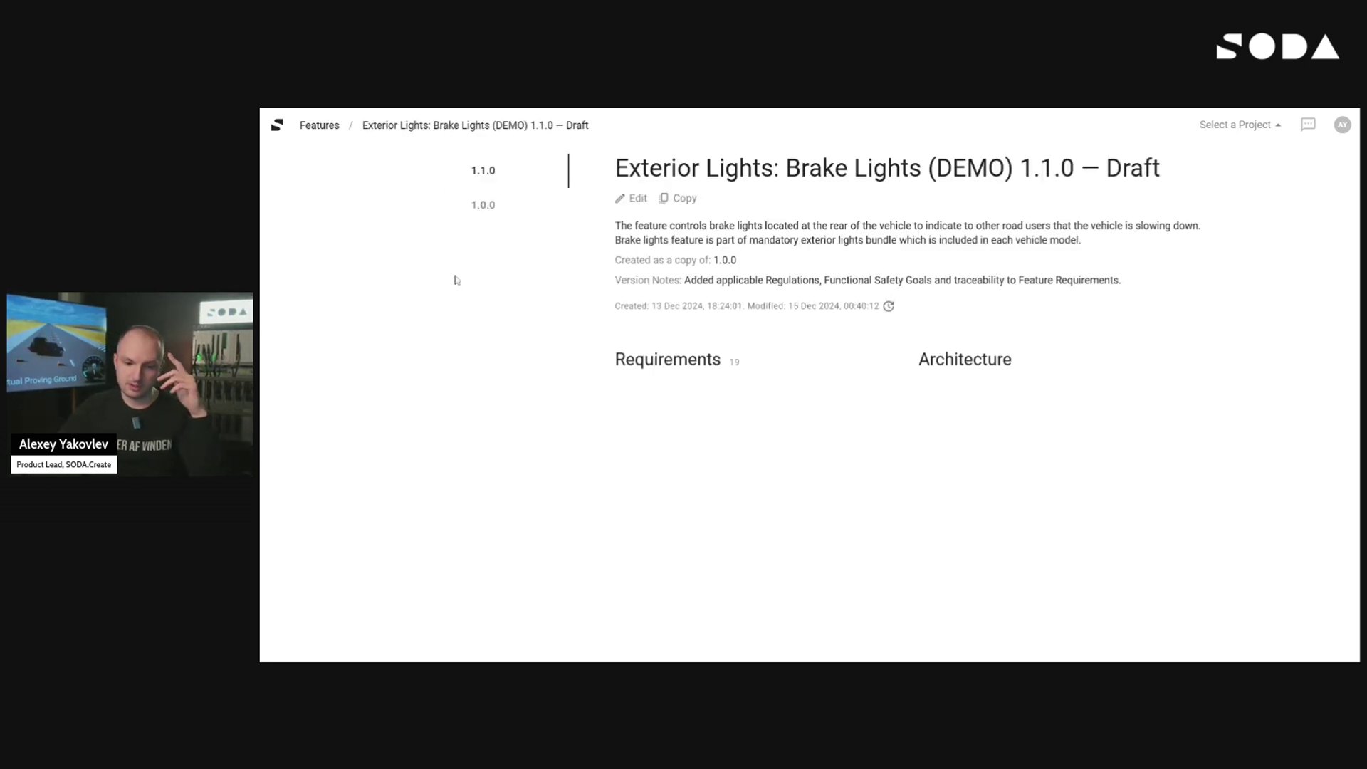
left_click(320, 131)
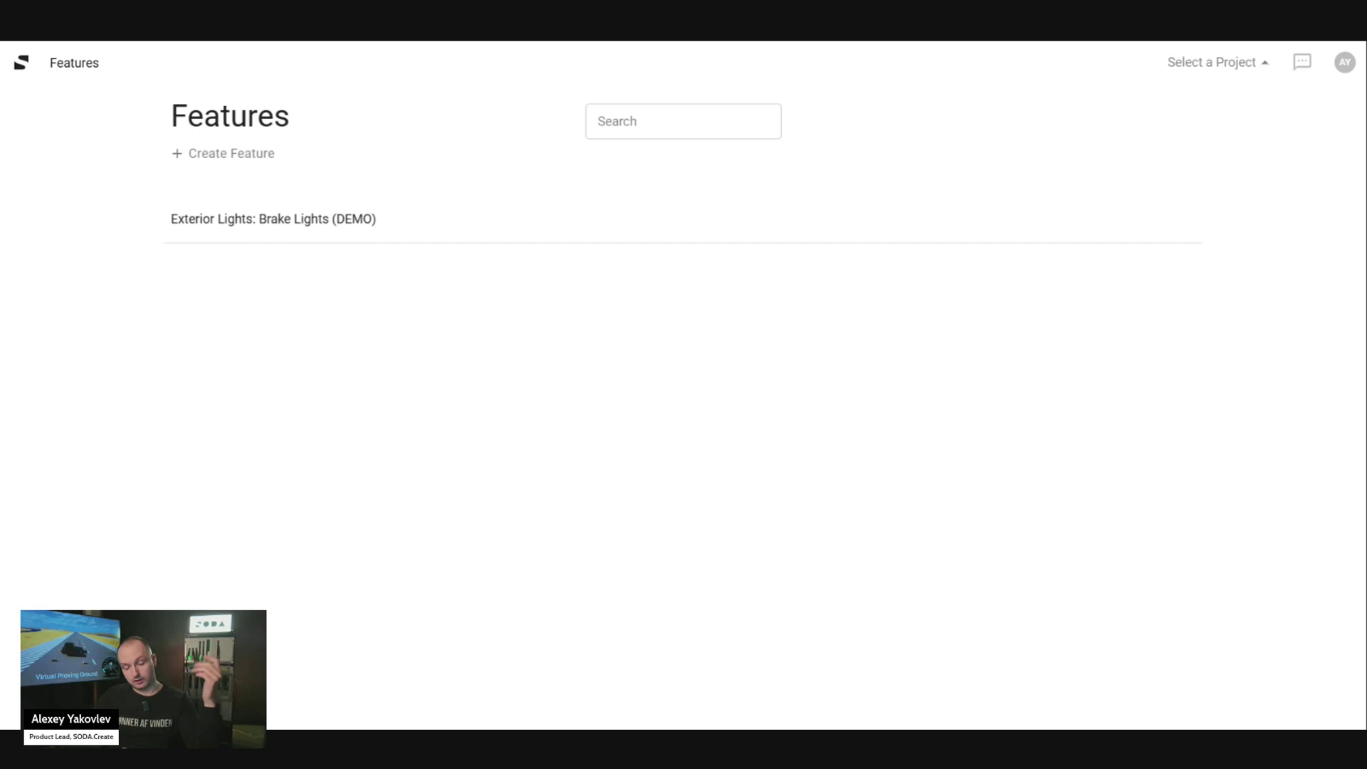
mouse_move(345, 237)
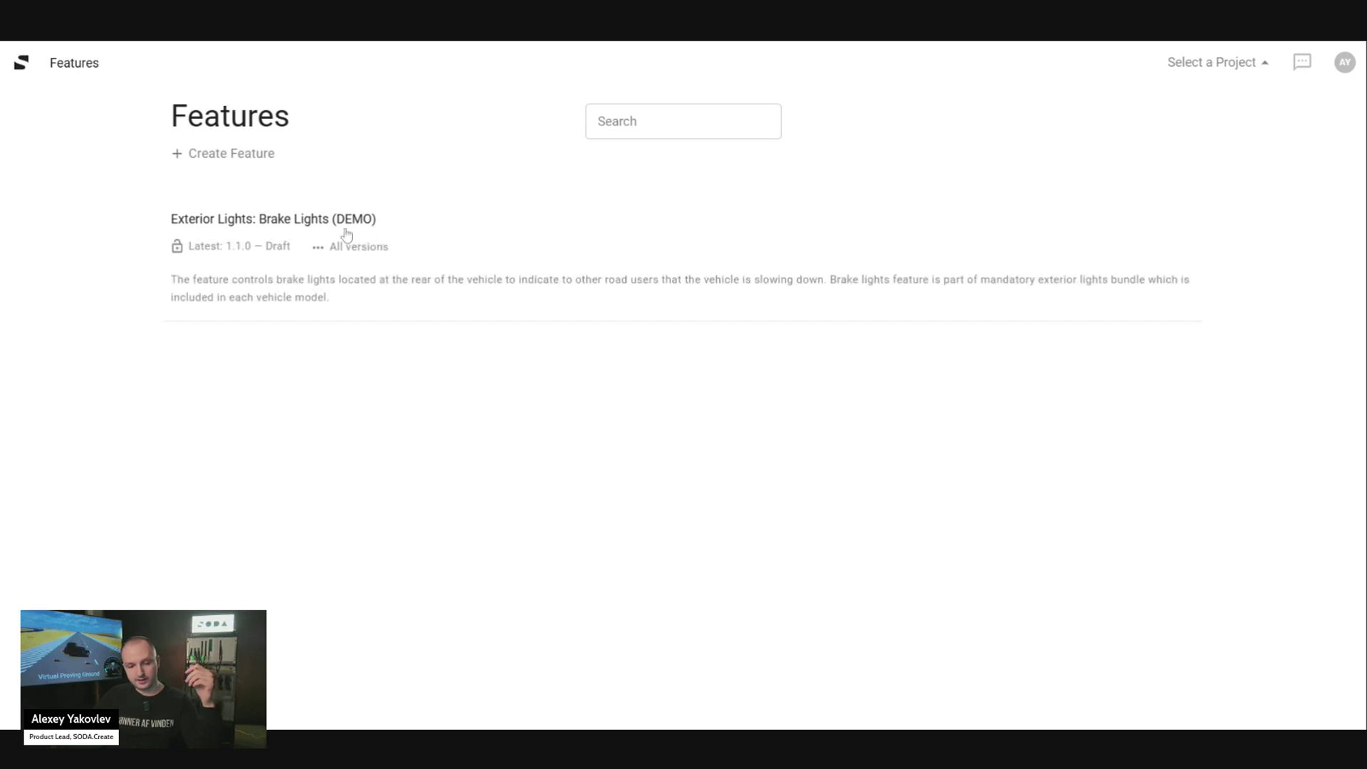
left_click(263, 251)
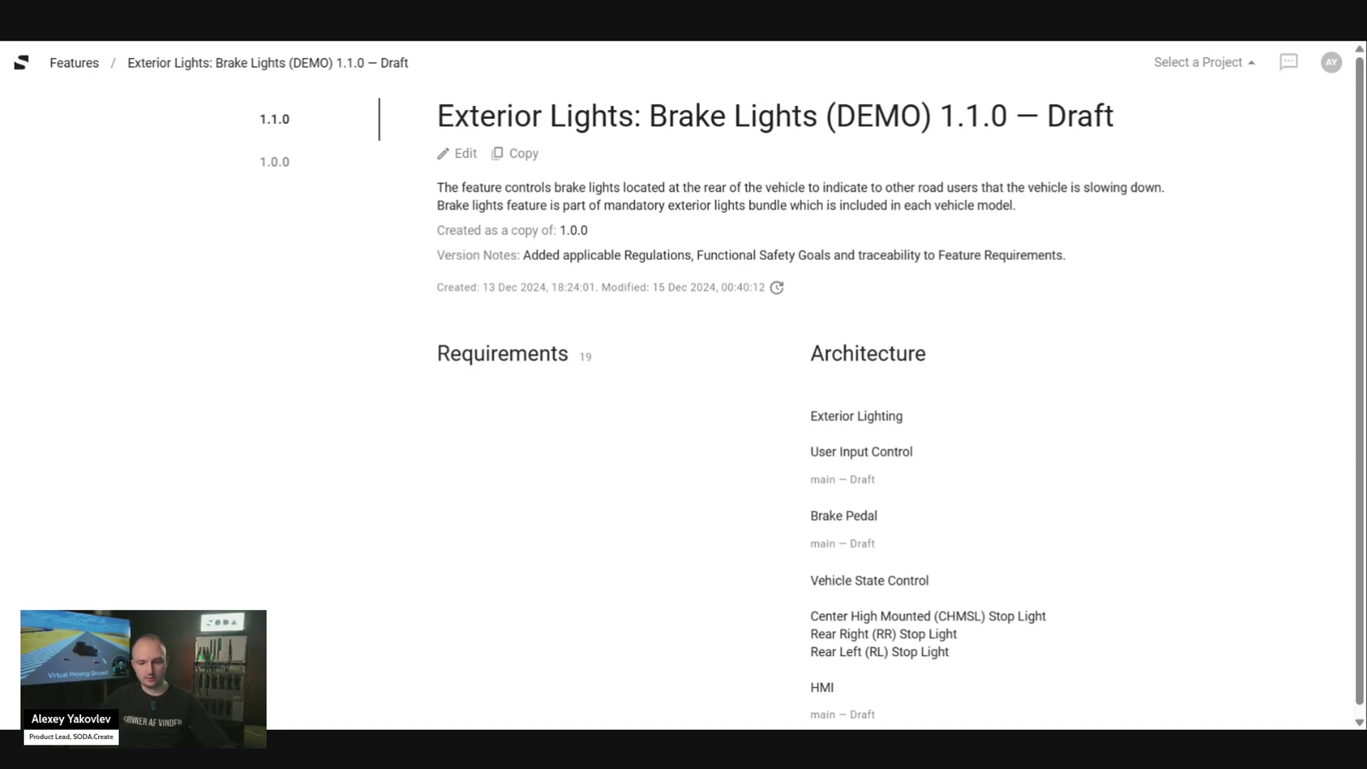
left_click(481, 356)
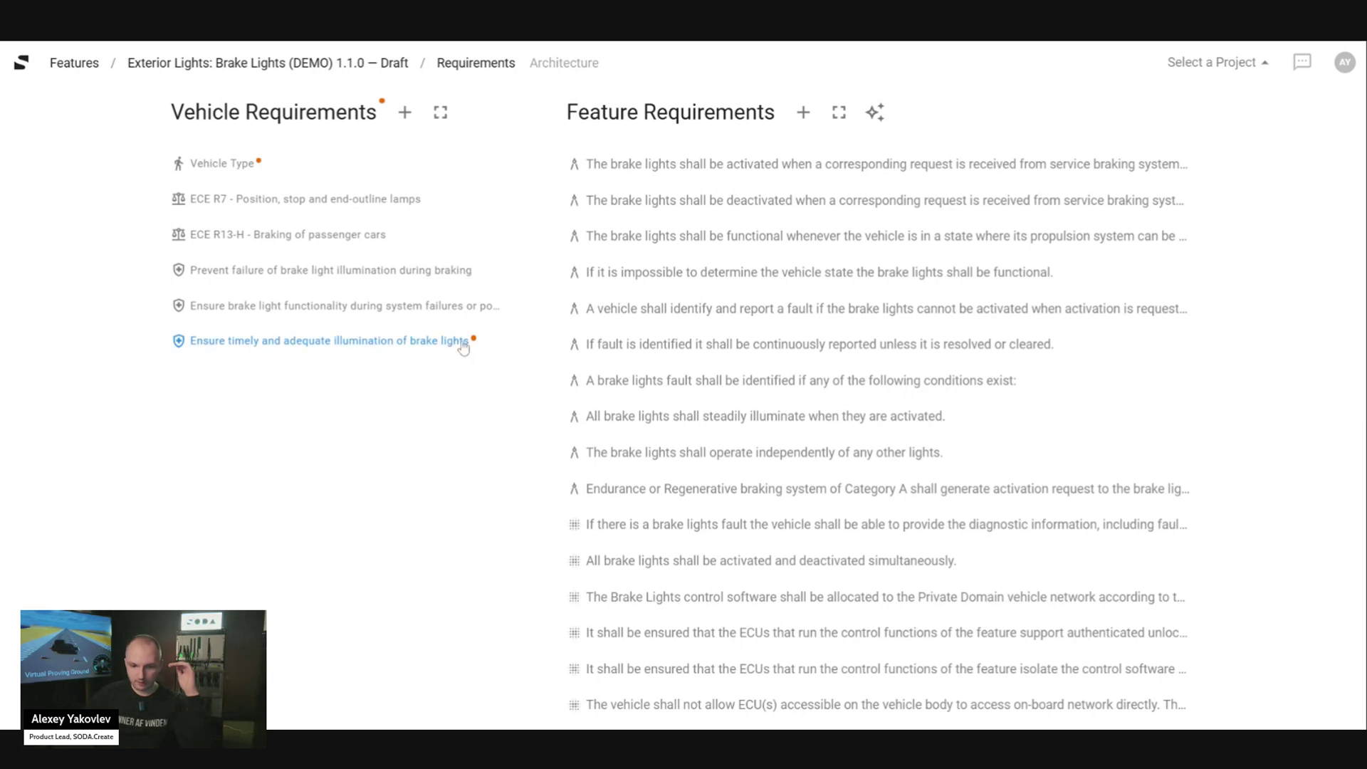
Examine the ECE R13-H and Vehicle Type requirements, widening the Vehicle Requirements column to read the ECE R13-H link instruction.
left_click(309, 241)
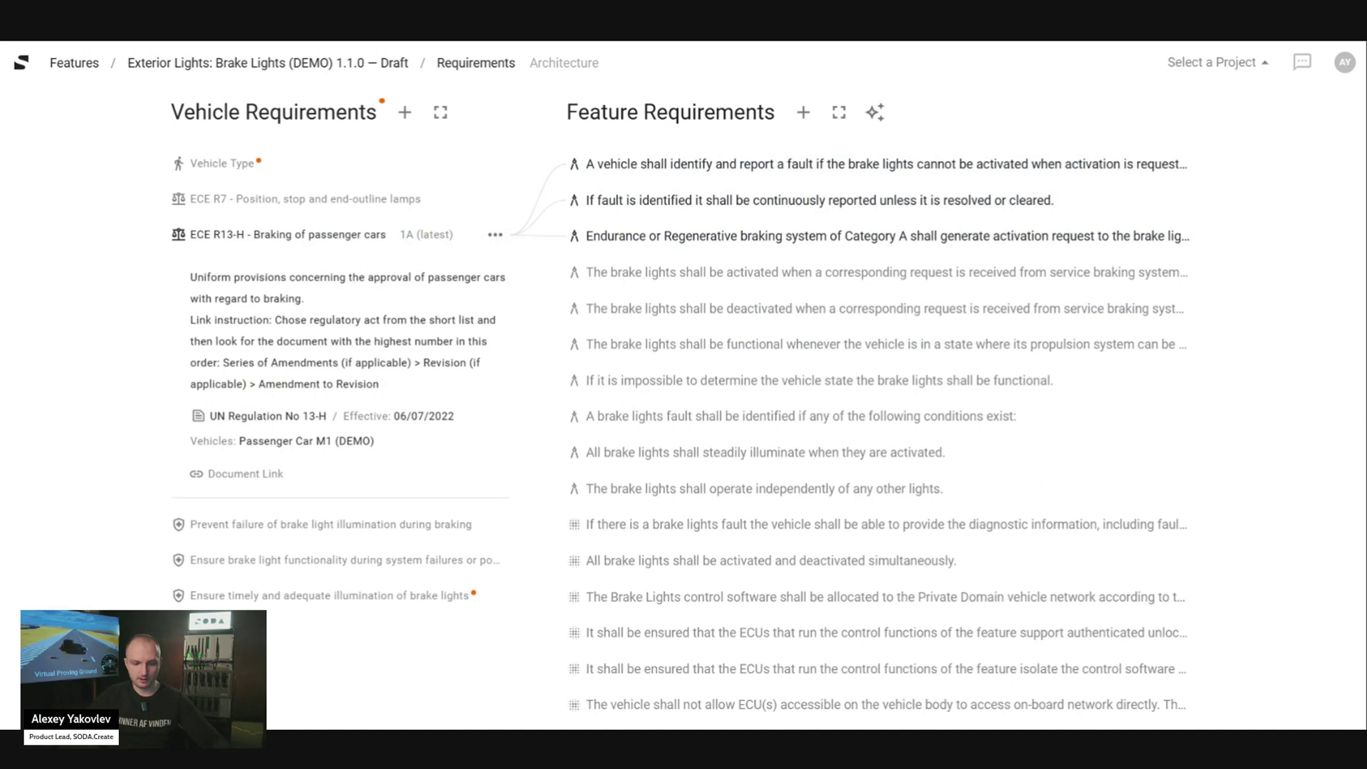
left_click_drag(538, 329, 606, 329)
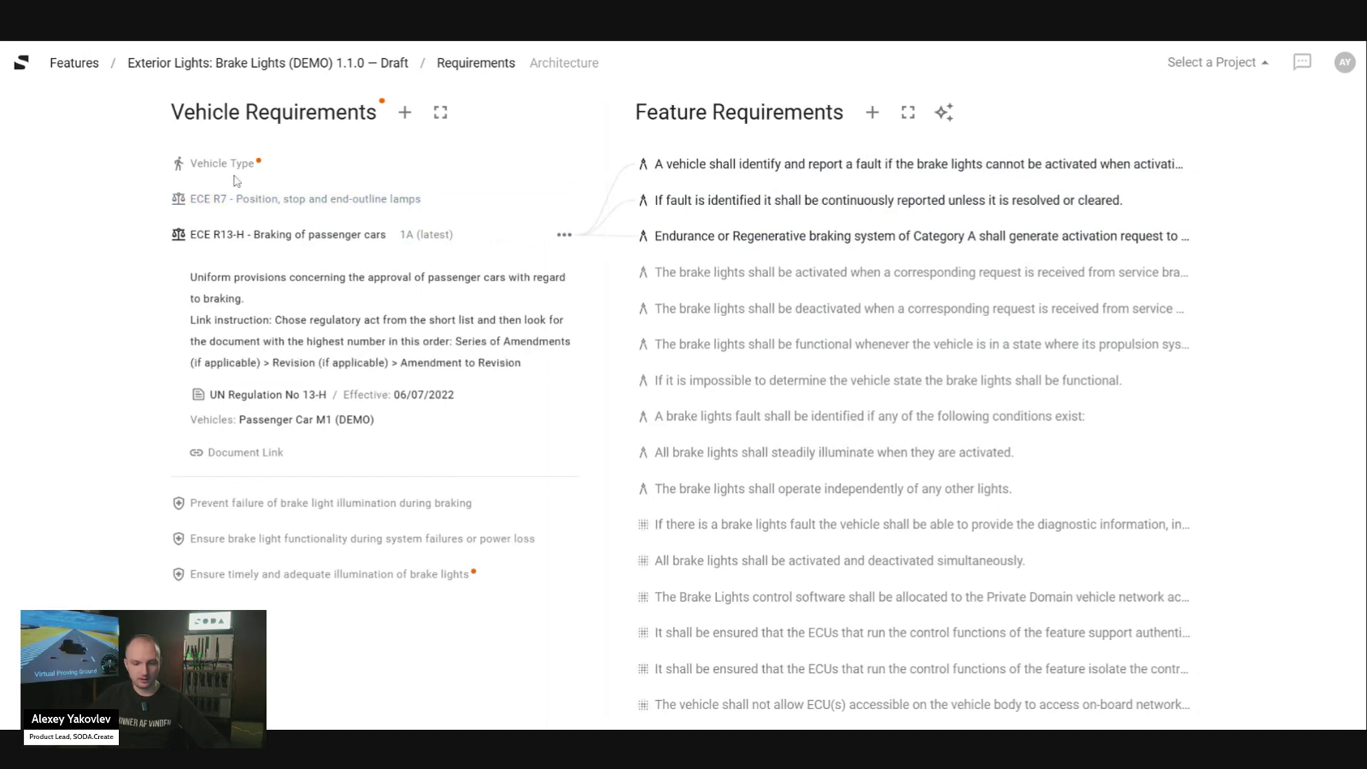
left_click(235, 174)
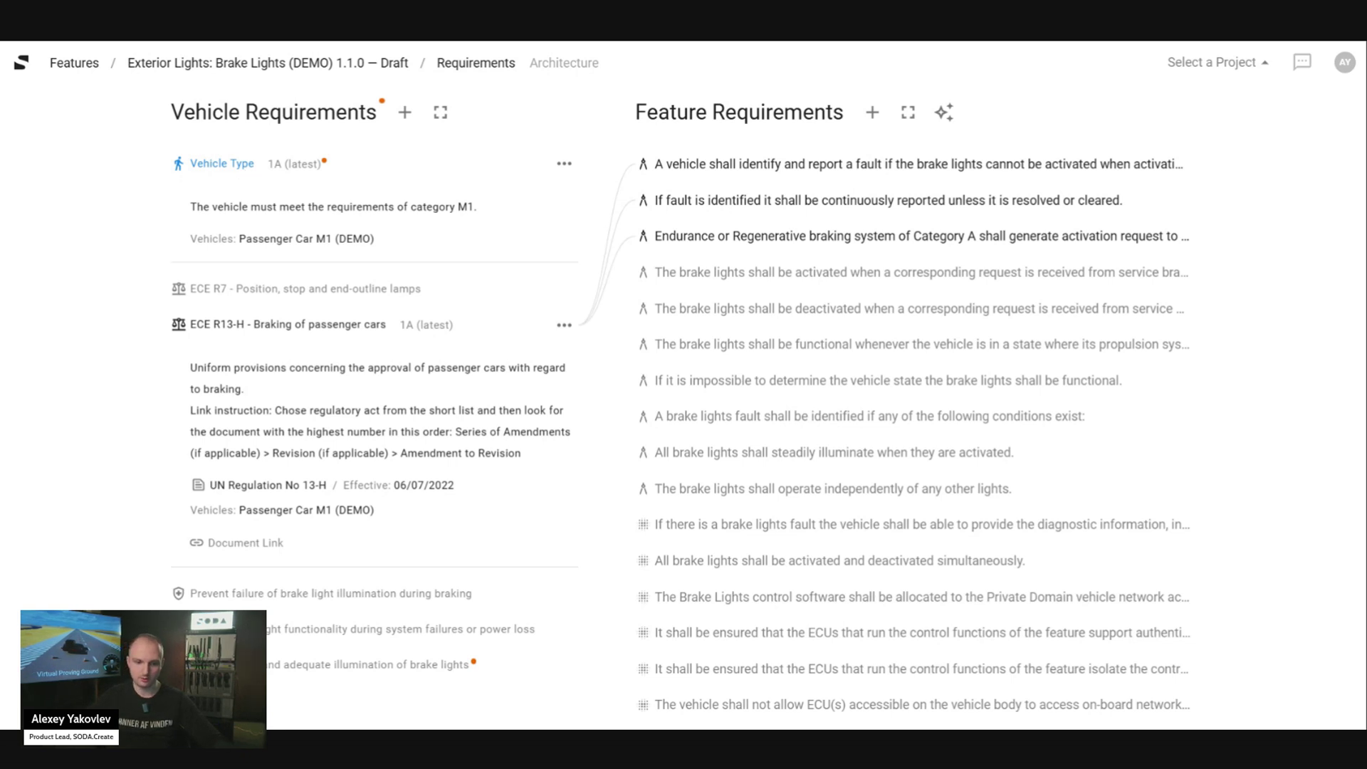
left_click(241, 169)
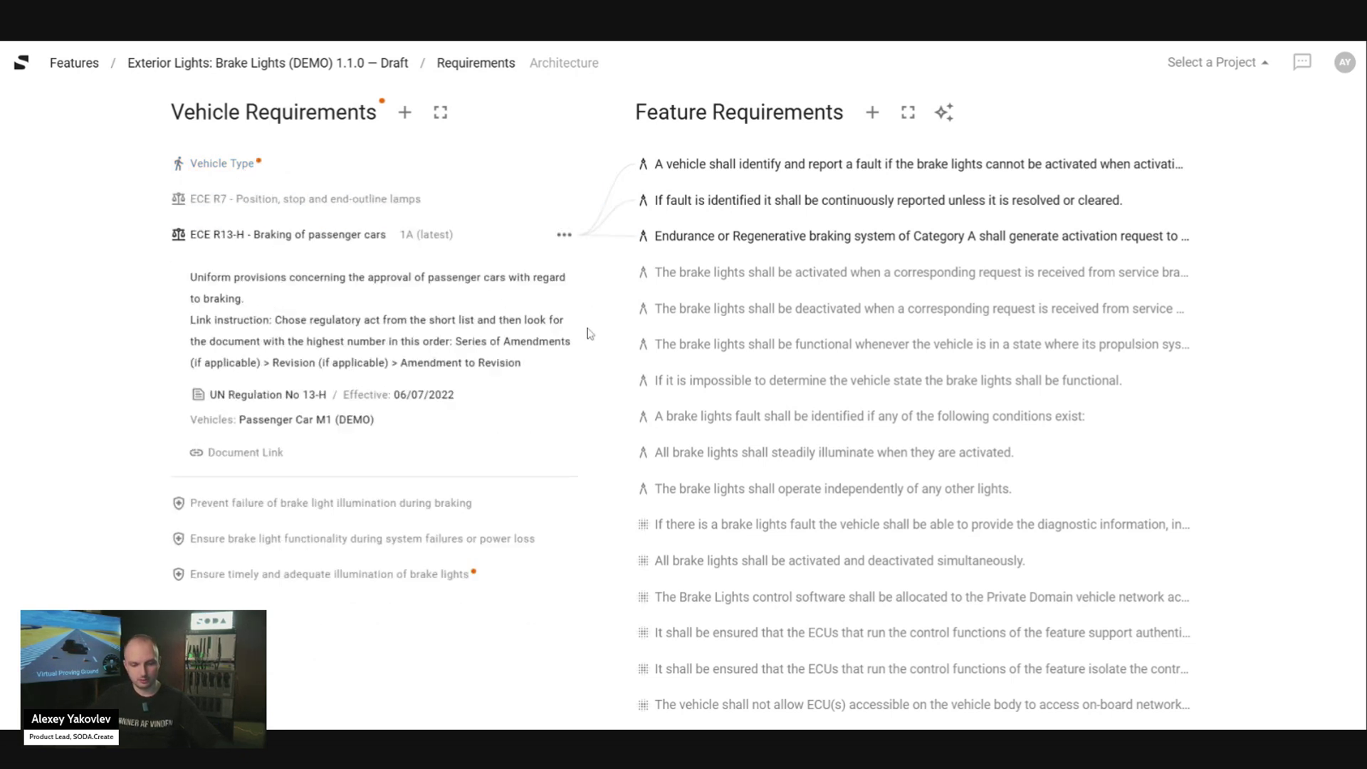
left_click_drag(599, 331, 646, 342)
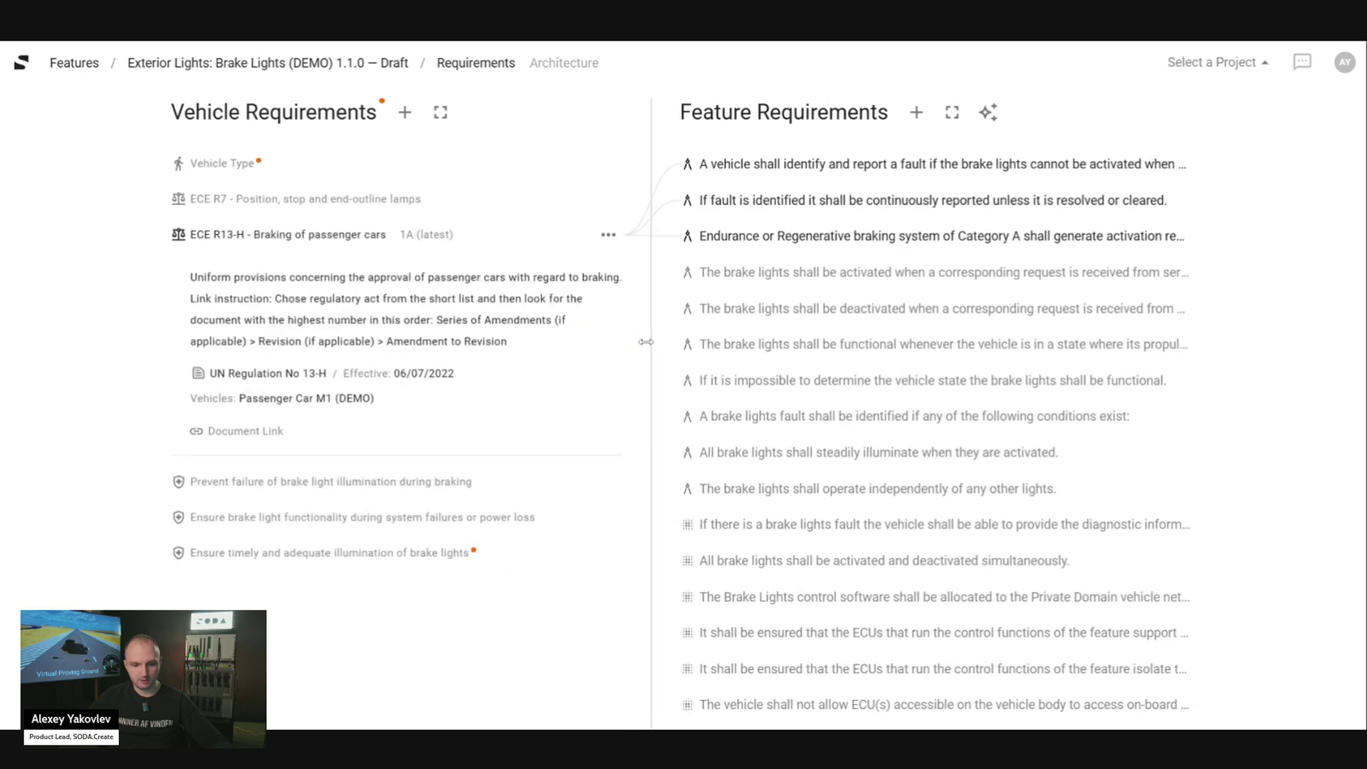
left_click_drag(191, 299, 195, 342)
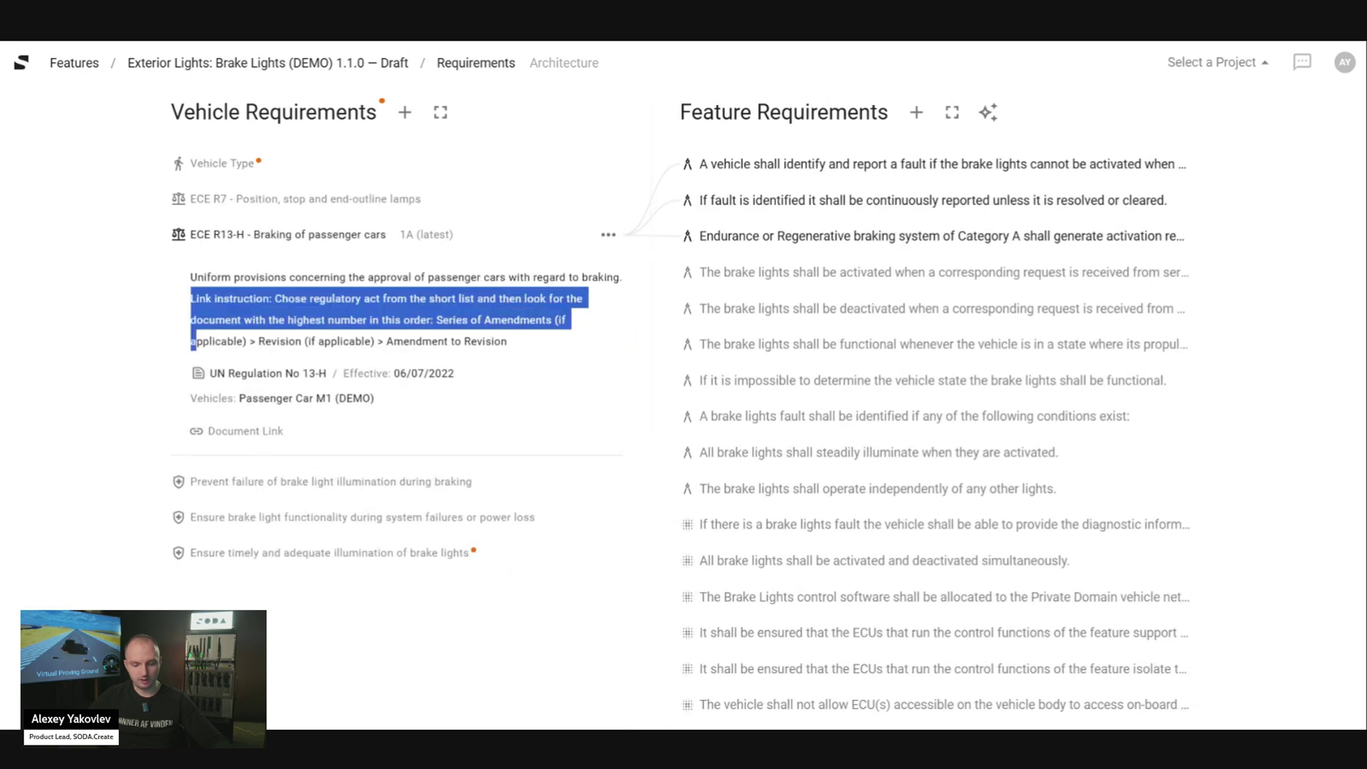
left_click(193, 343)
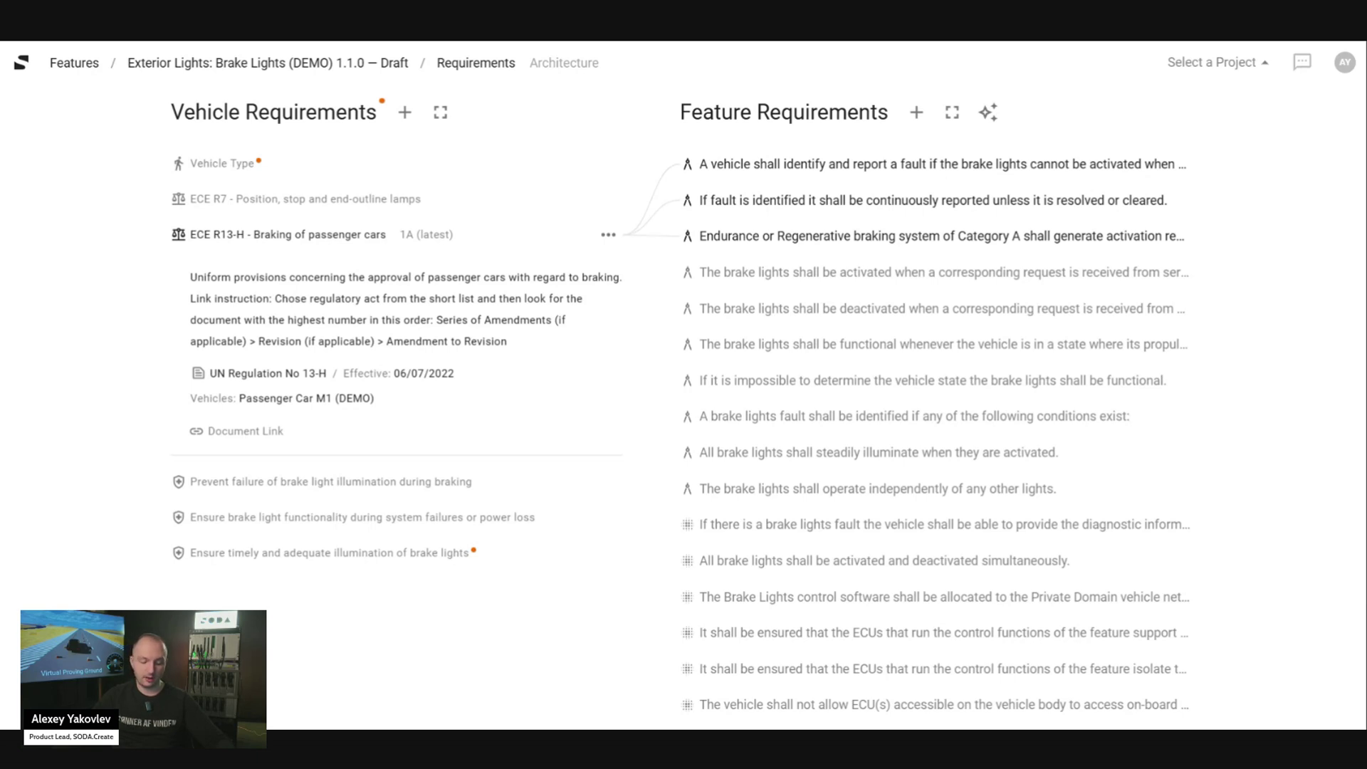
Expand the safety goal "Prevent failure of brake light illumination during braking" and examine its hazard description.
left_click(283, 484)
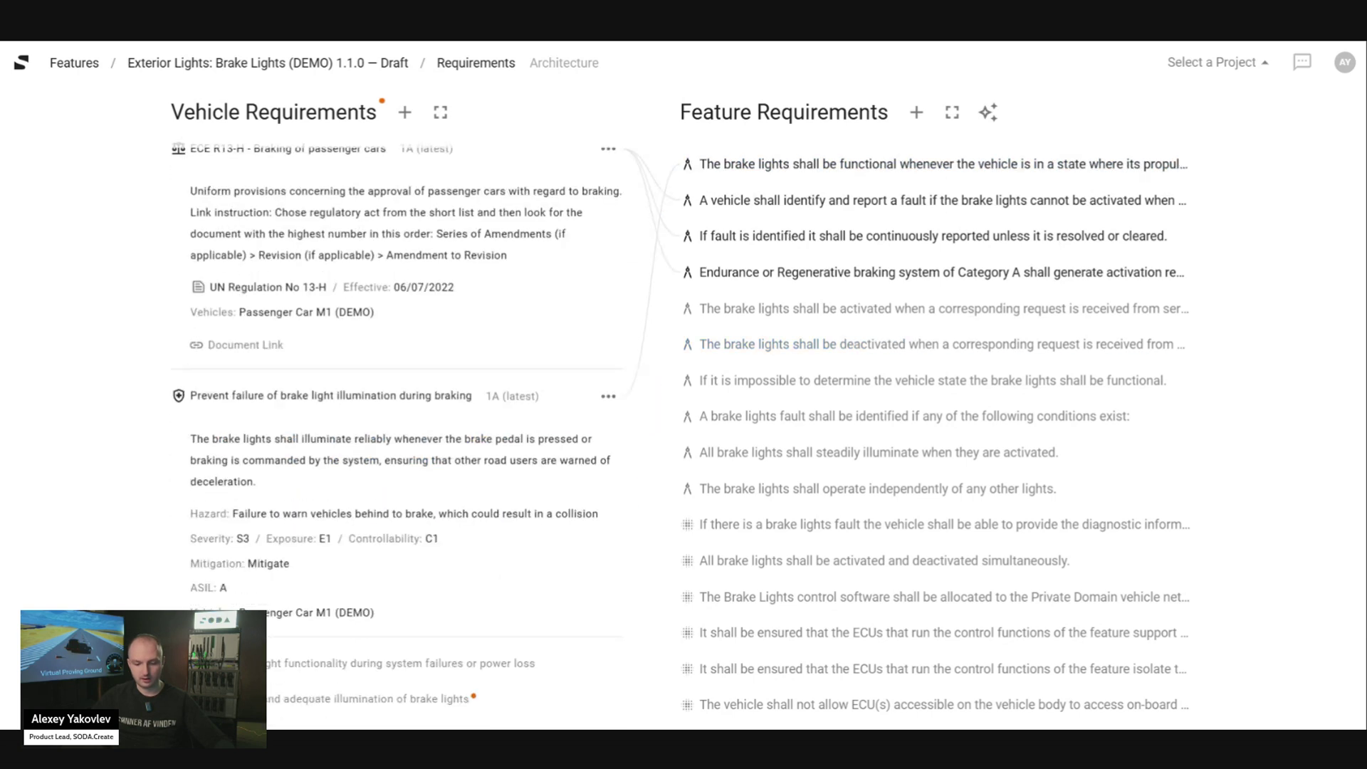
left_click_drag(233, 514, 598, 513)
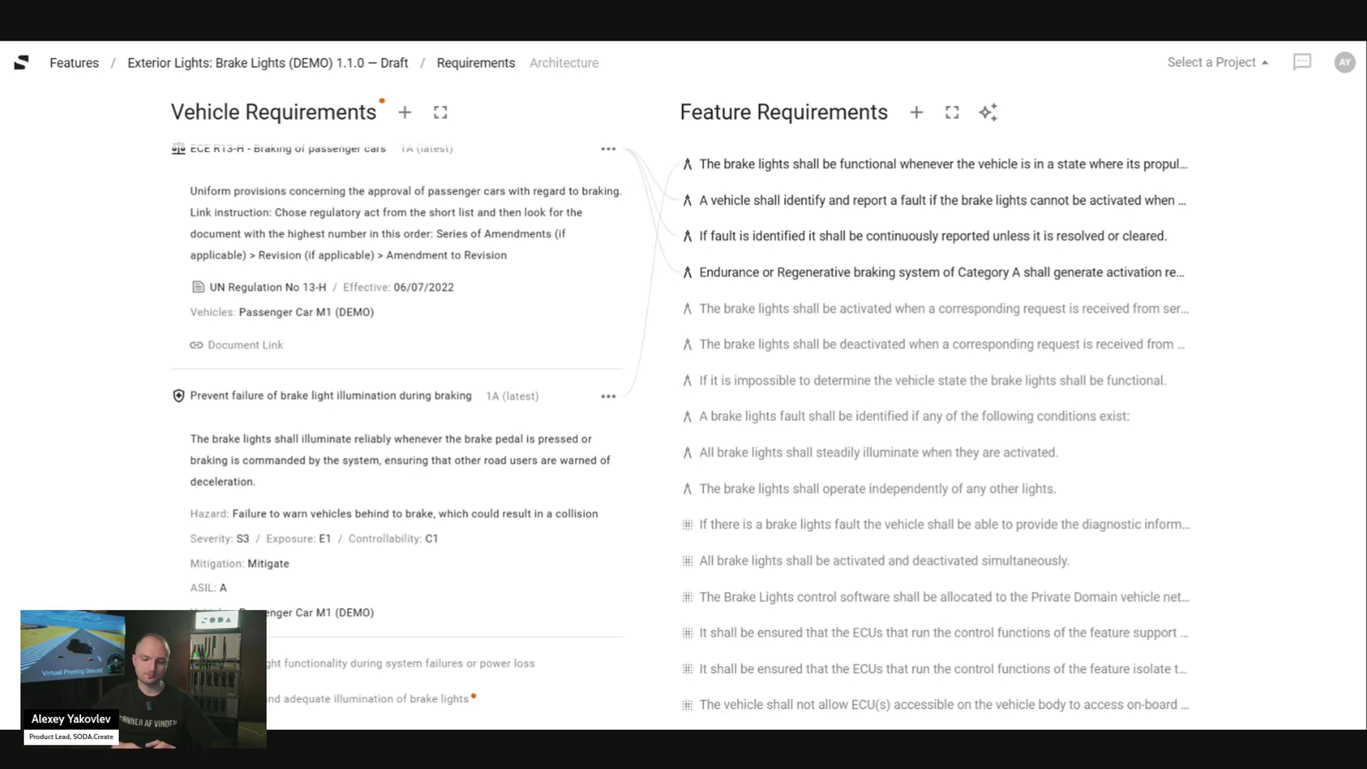
scroll(430, 459, "up", 1)
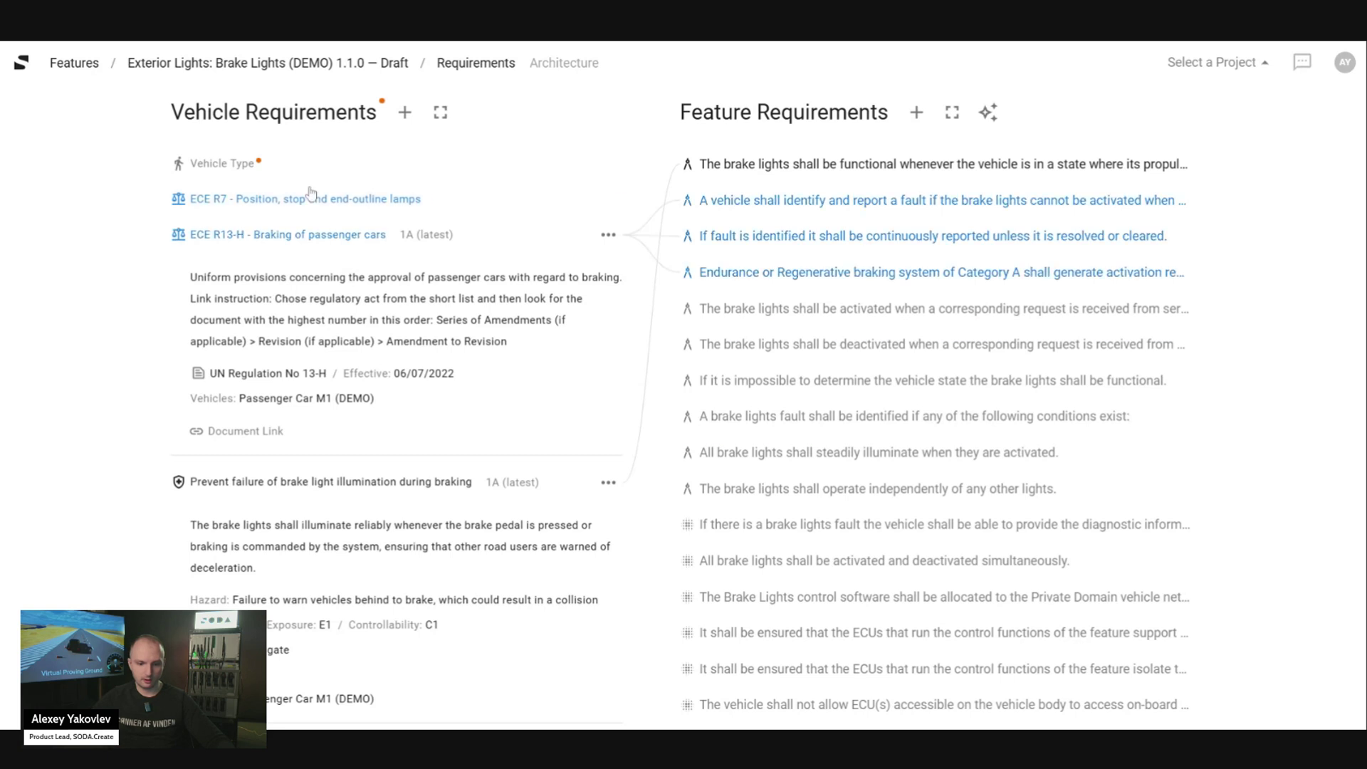
Return to the overview of the Brake Lights (DEMO) 1.1.0 feature and check its title and version.
left_click(313, 69)
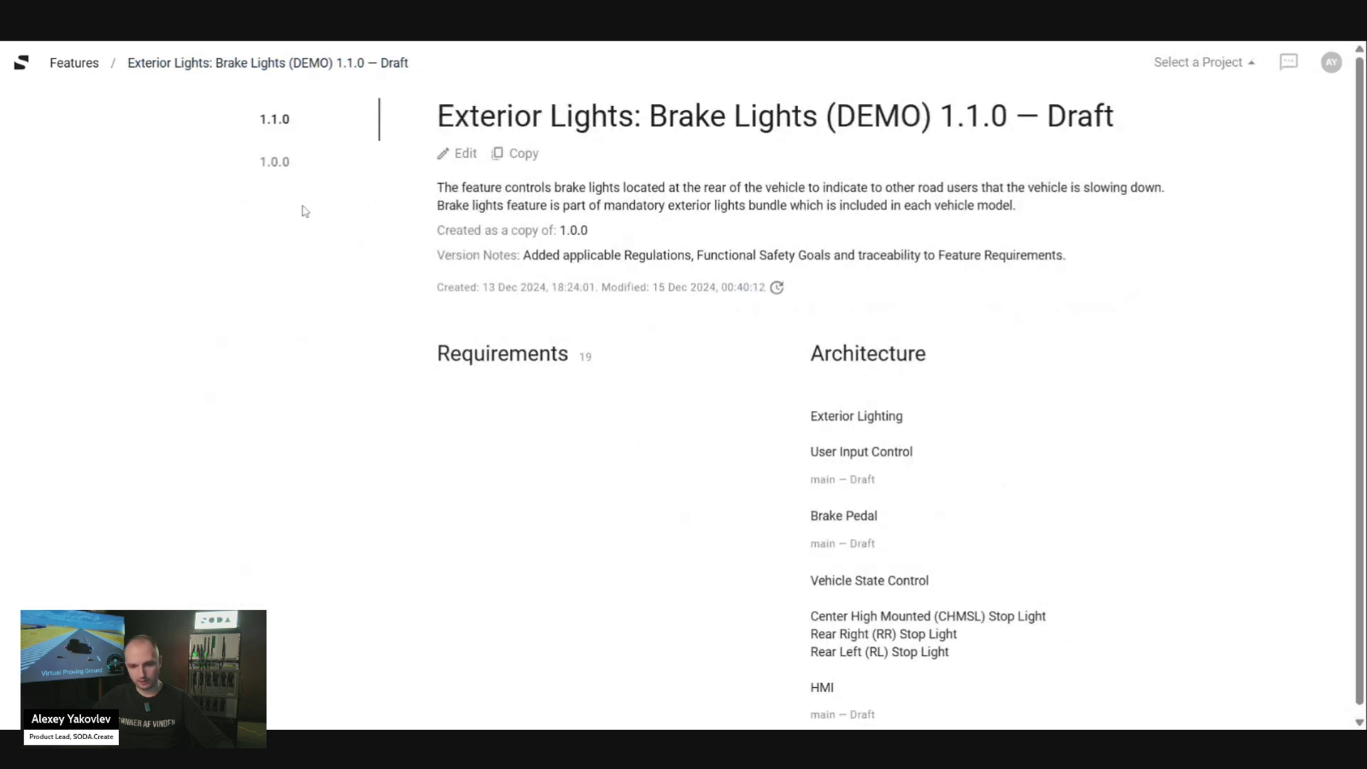
triple_click(591, 116)
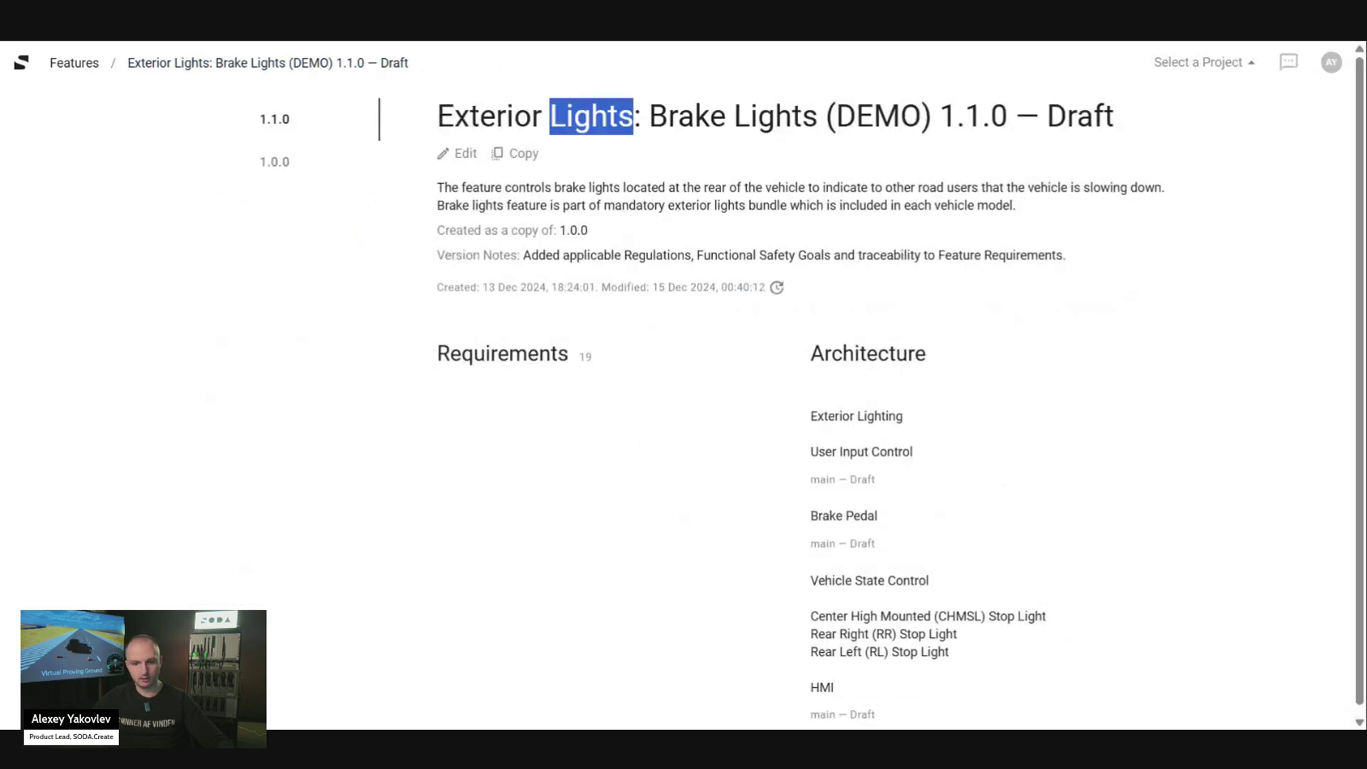
left_click(592, 116)
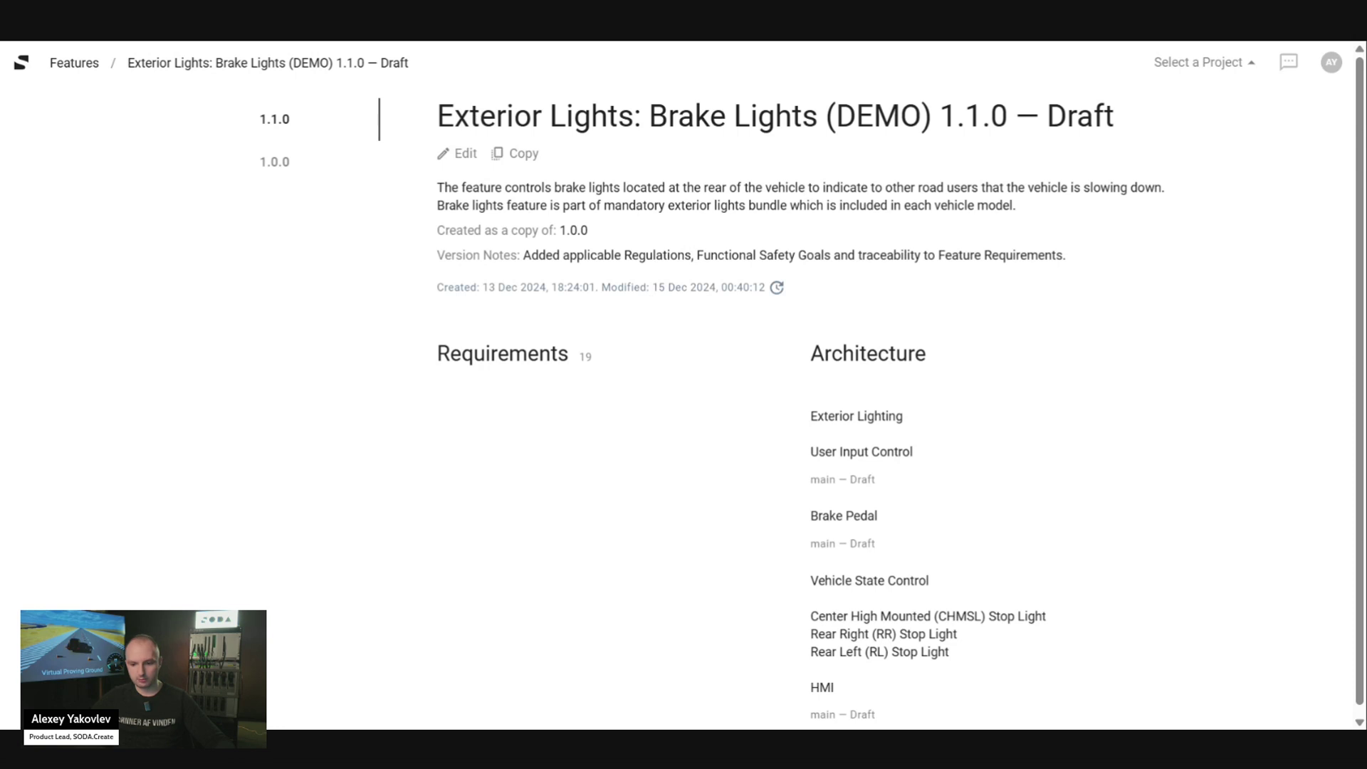
In the feature's requirements, set the ASIL of the safety goal "Prevent failure of brake light illumination during braking" to B.
left_click(517, 356)
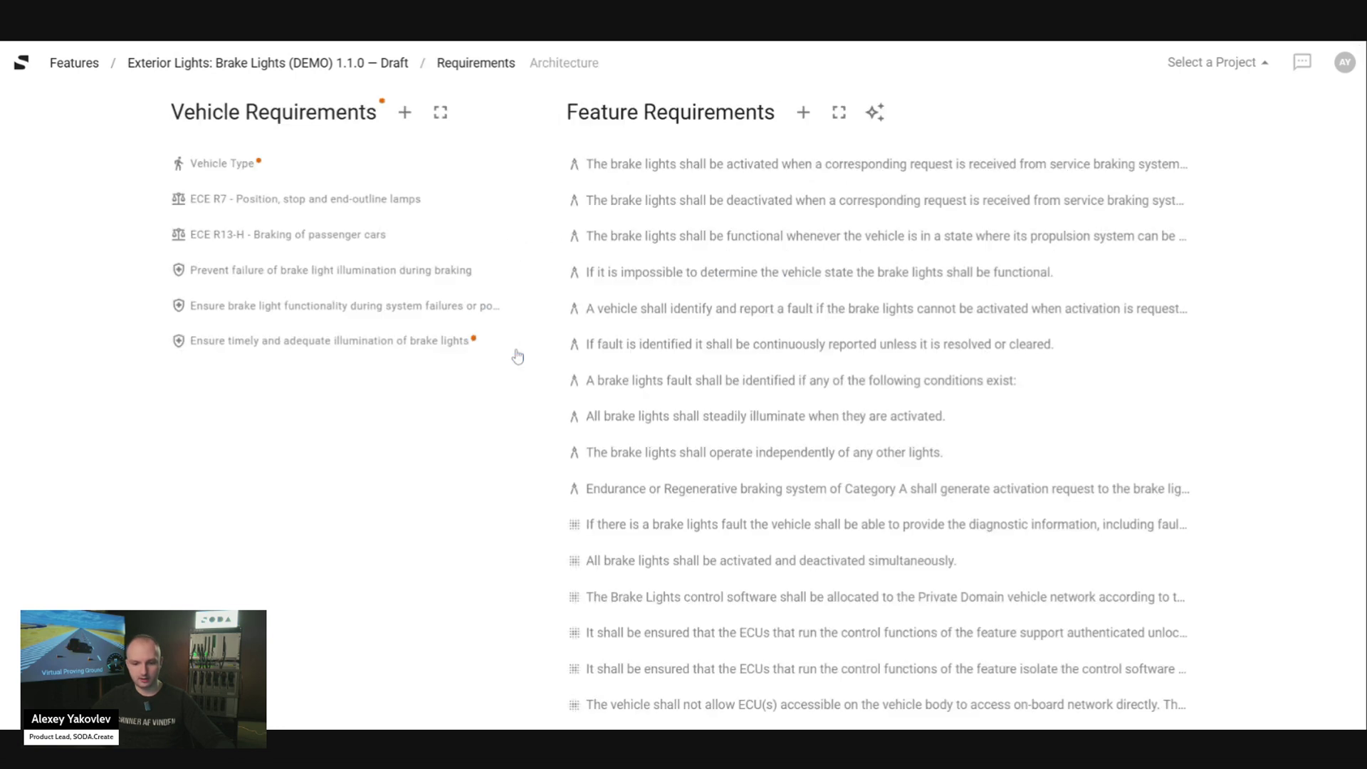
left_click(385, 278)
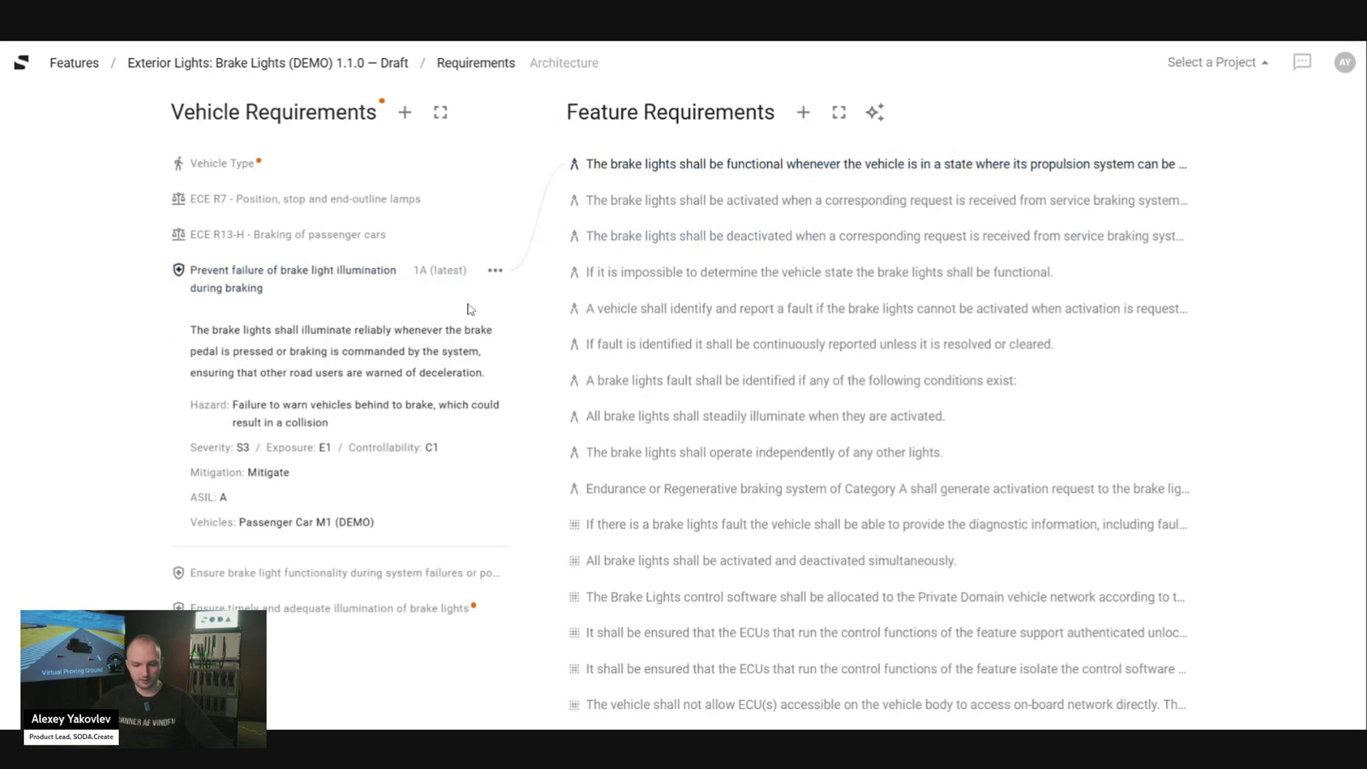
left_click(495, 270)
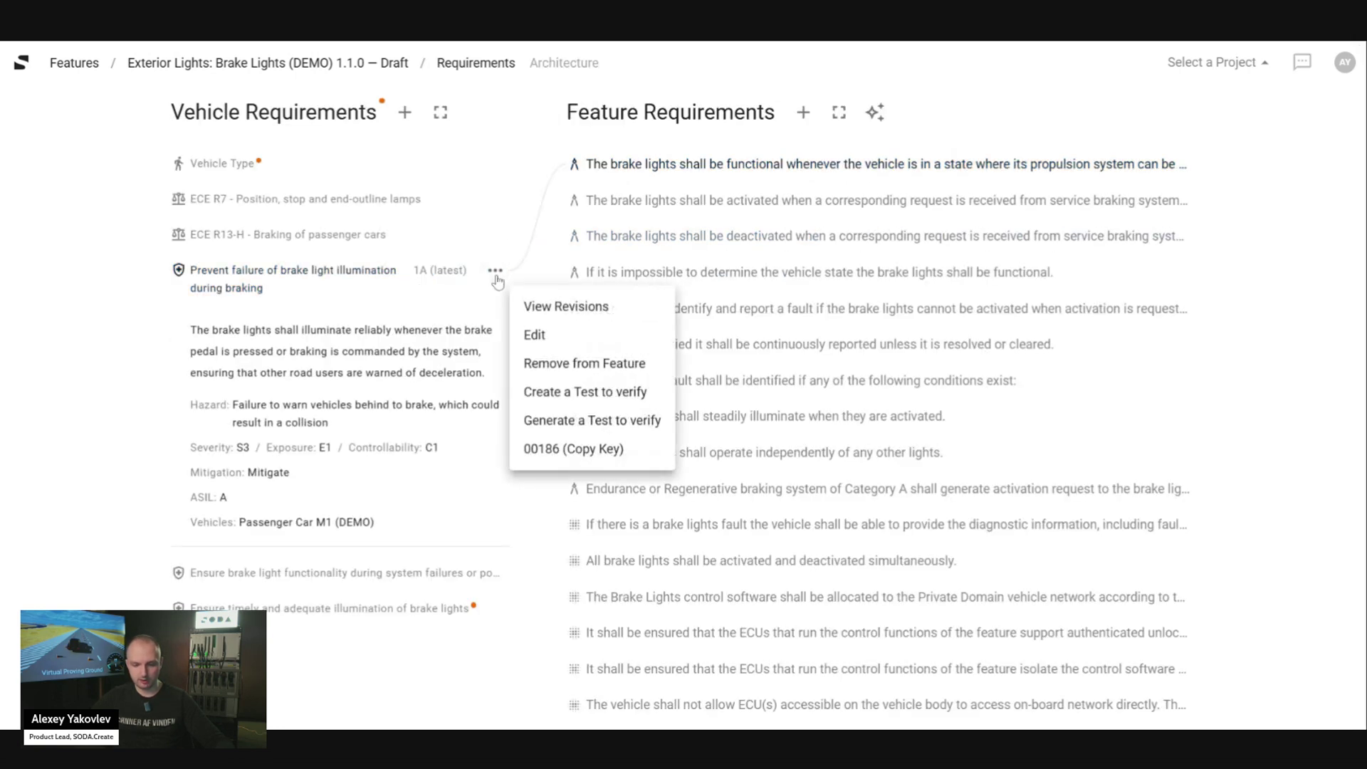
left_click(533, 335)
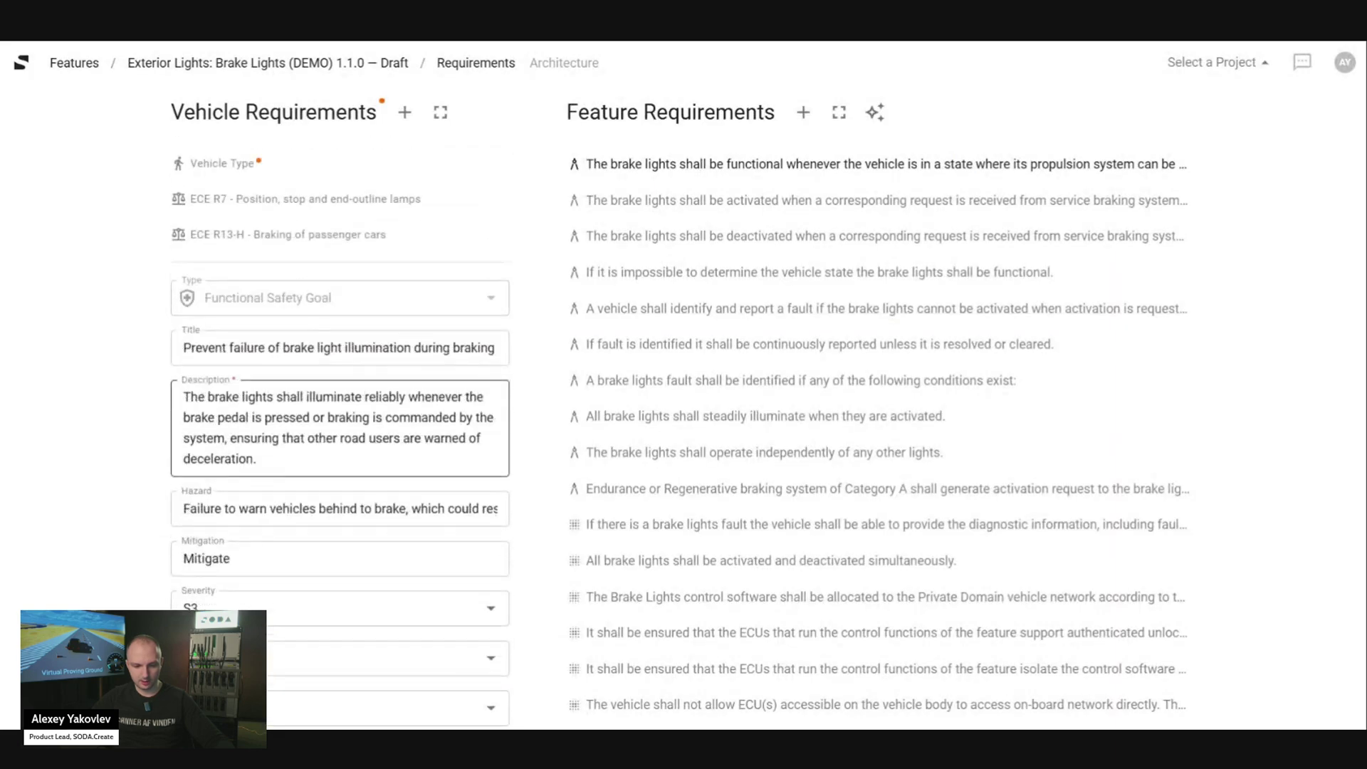
left_click(285, 554)
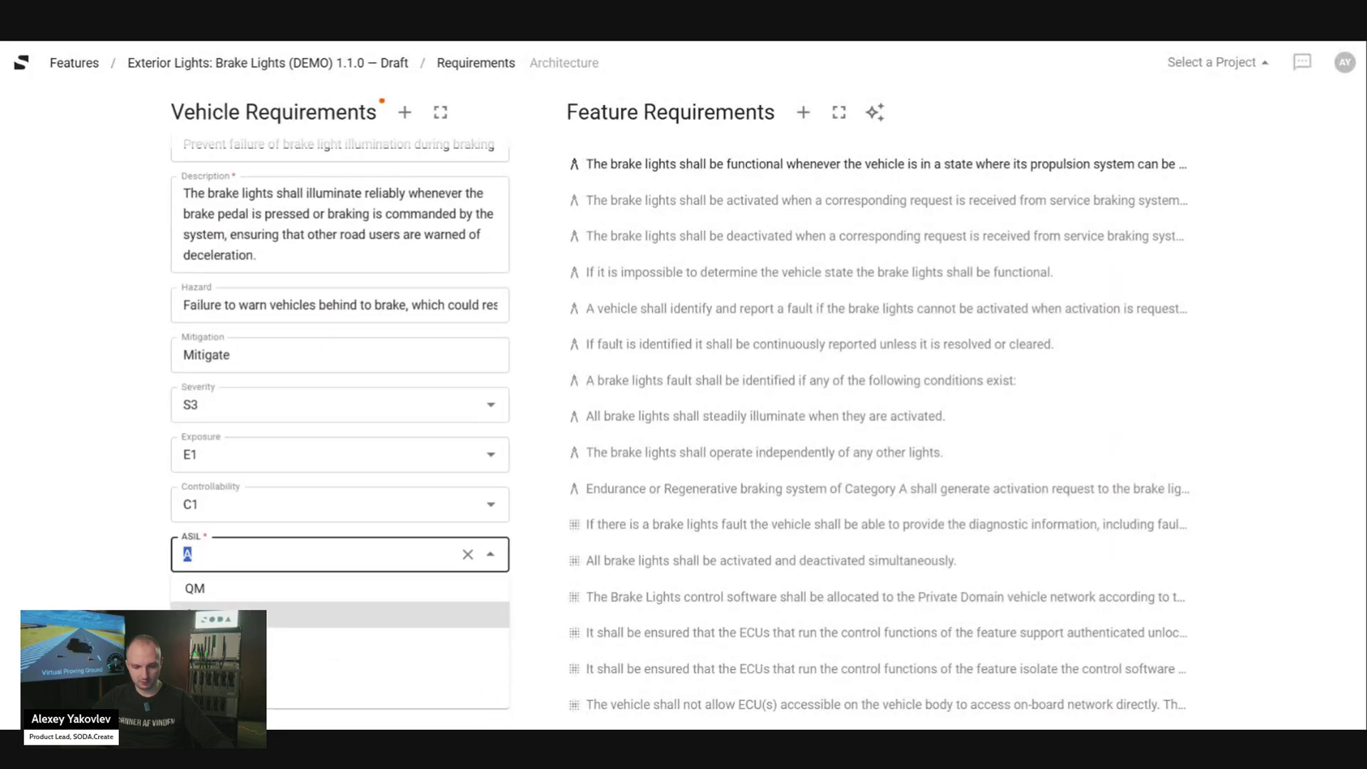
key("Down")
key("Return")
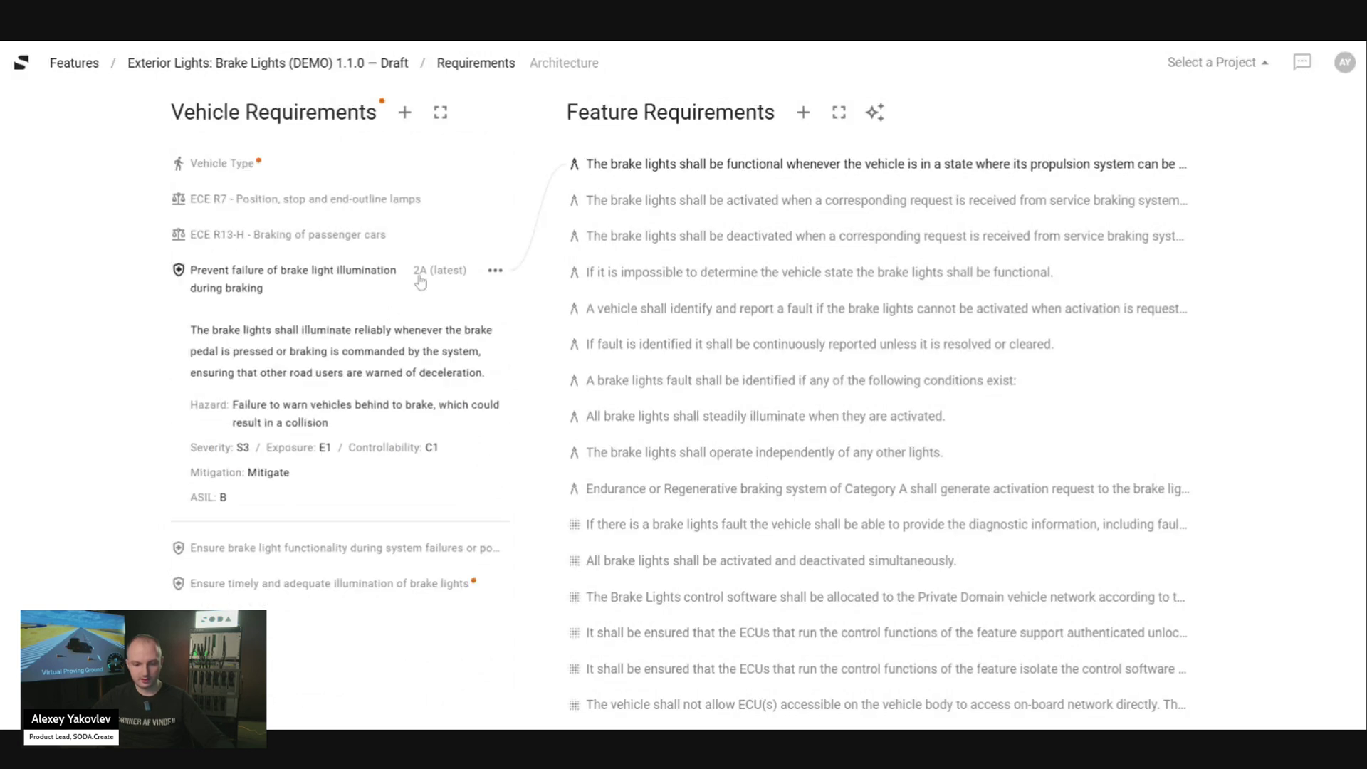
Compare revisions 1A and 2A of the brake light illumination safety goal, then close the revision history.
left_click(424, 277)
left_click(255, 317)
left_click(265, 283)
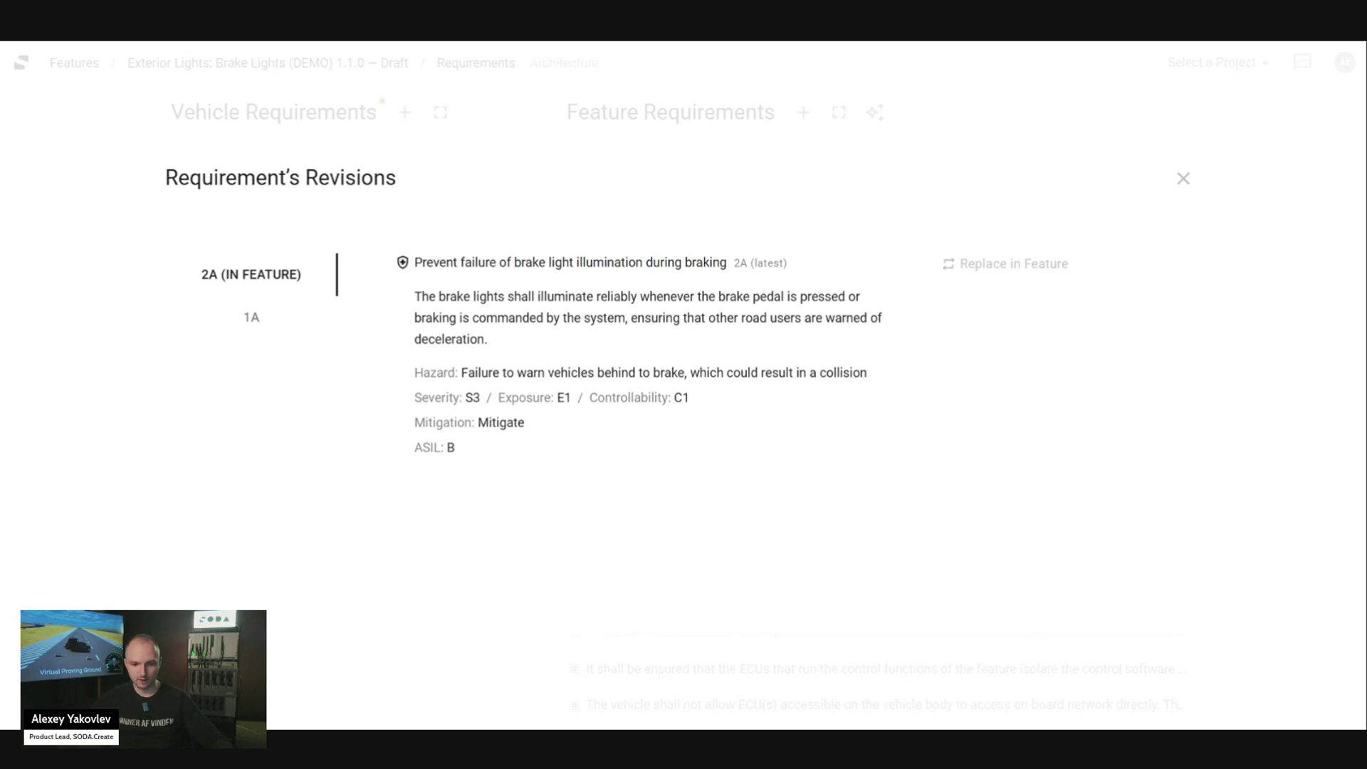
left_click(257, 315)
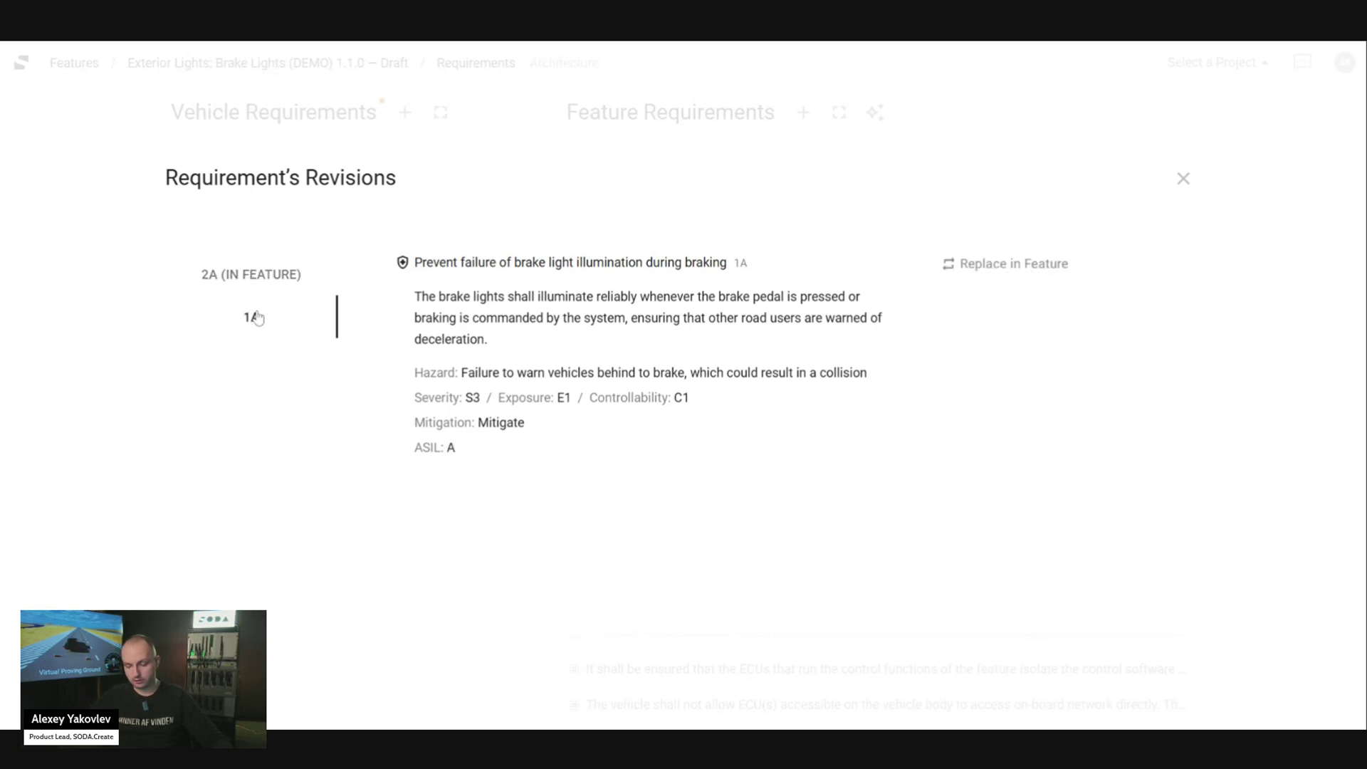
left_click(262, 288)
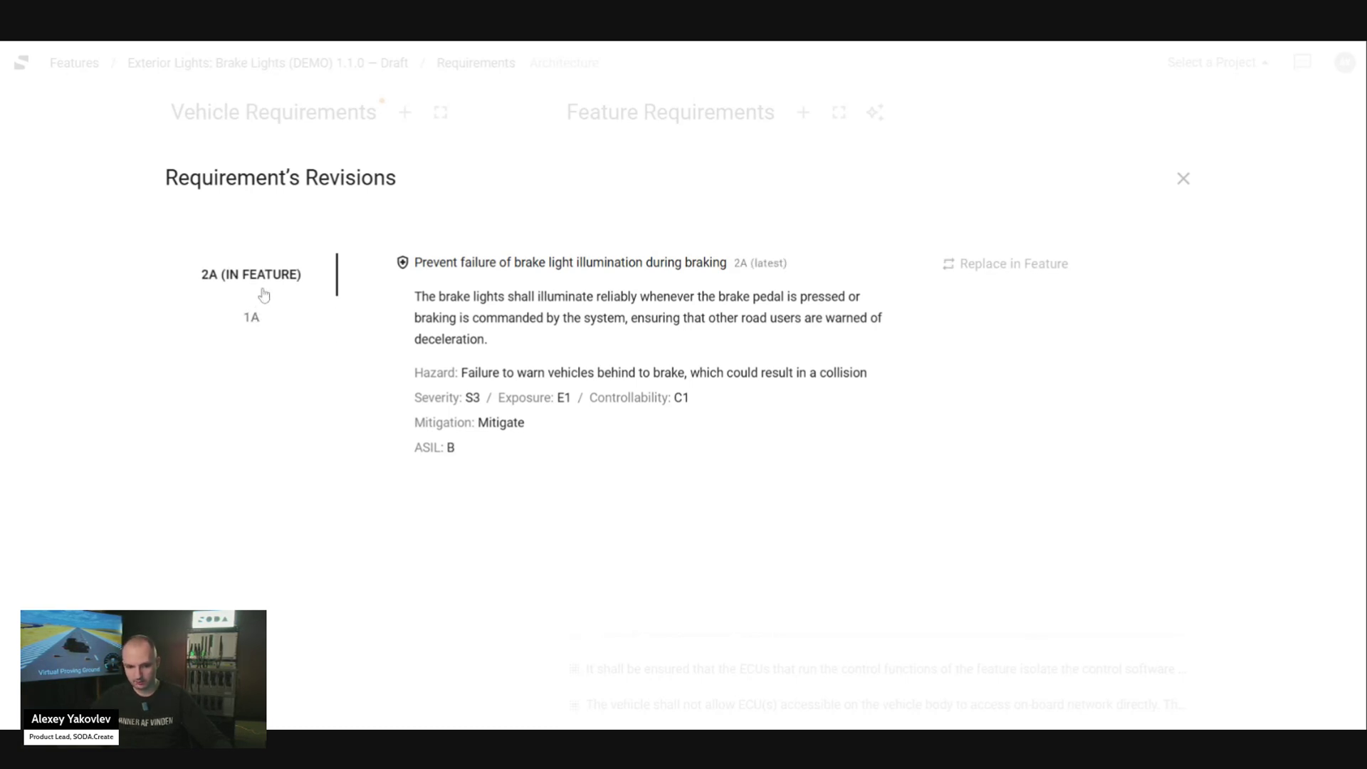
left_click(262, 319)
left_click(262, 284)
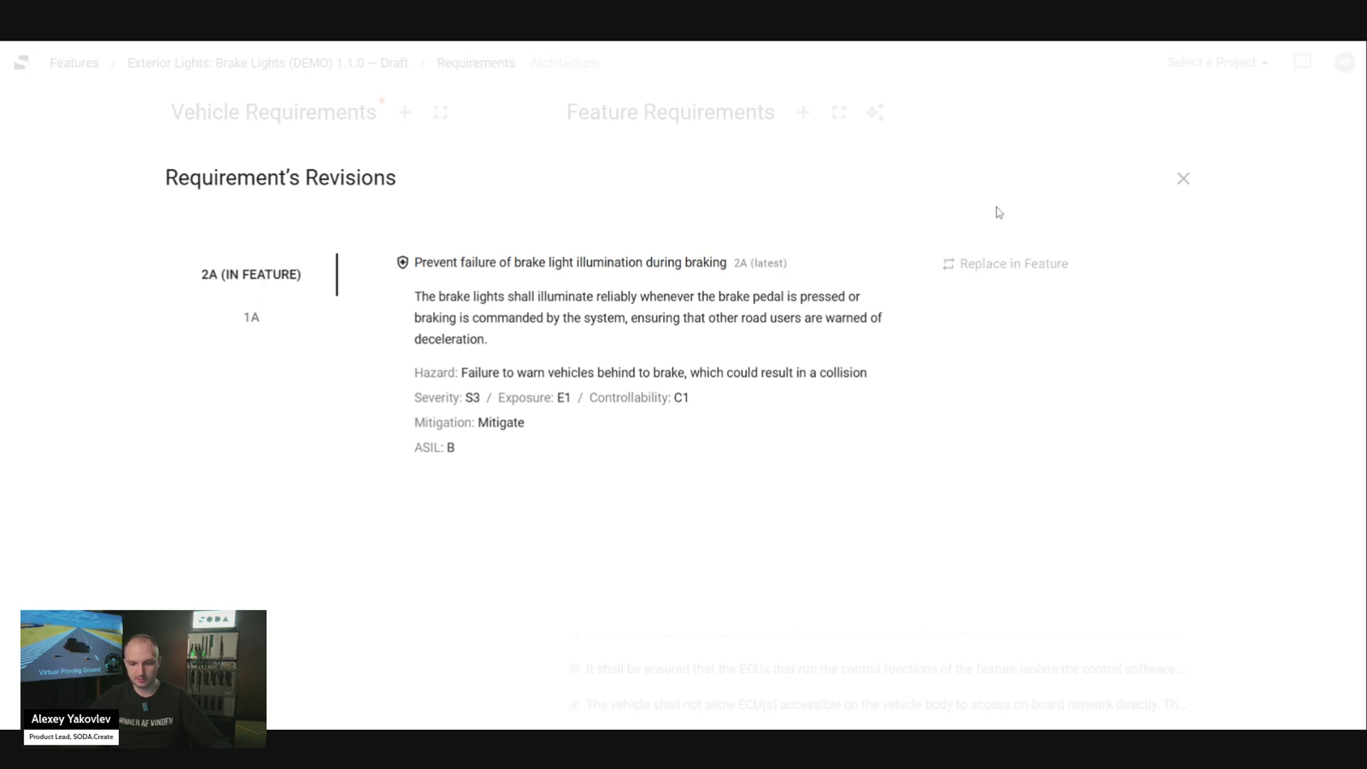
left_click(260, 330)
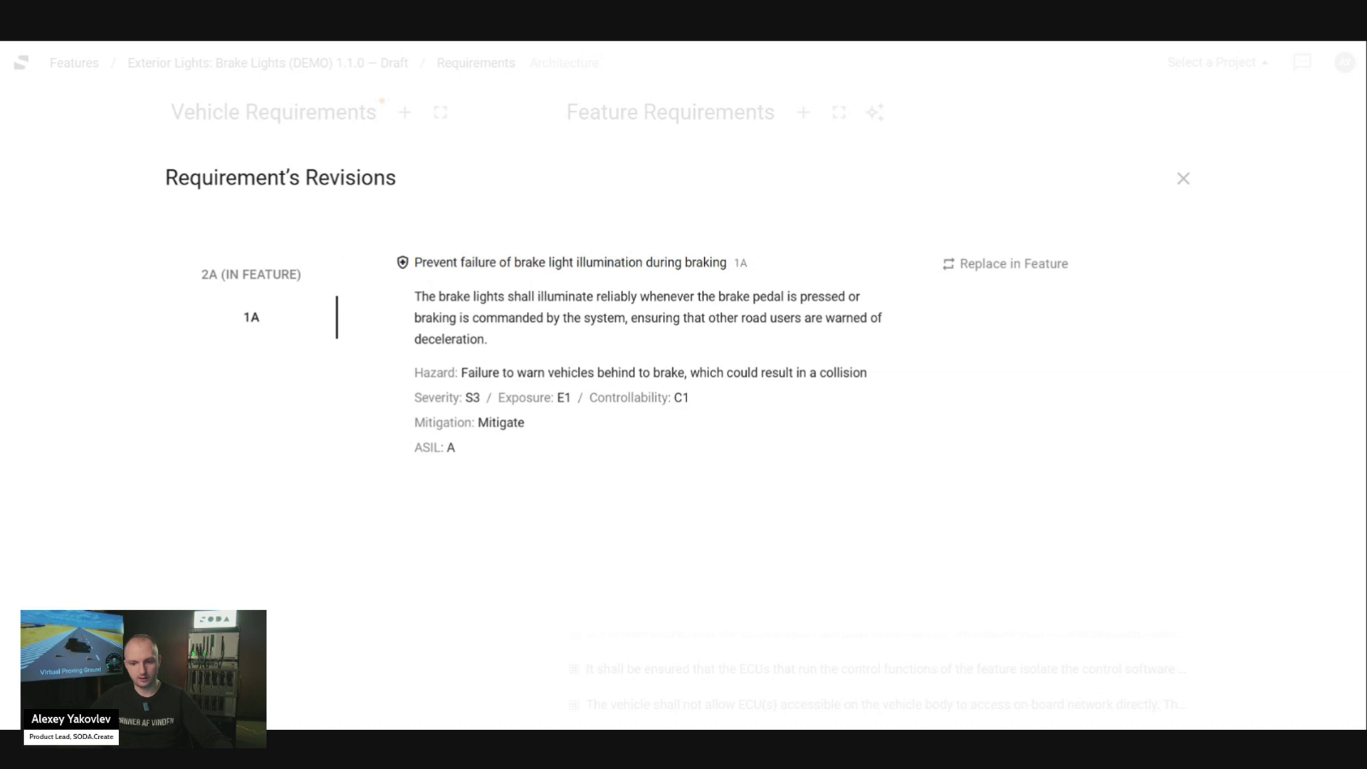
left_click(276, 285)
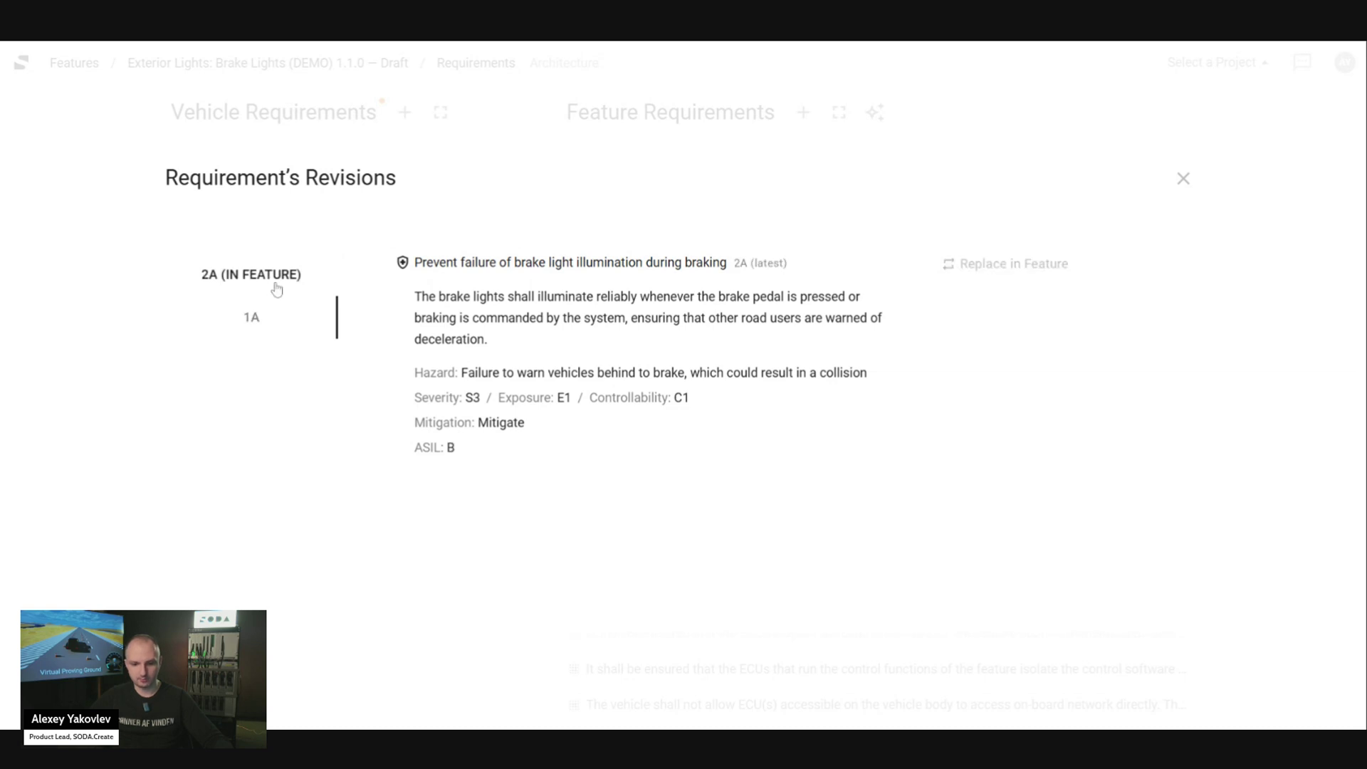
left_click(276, 286)
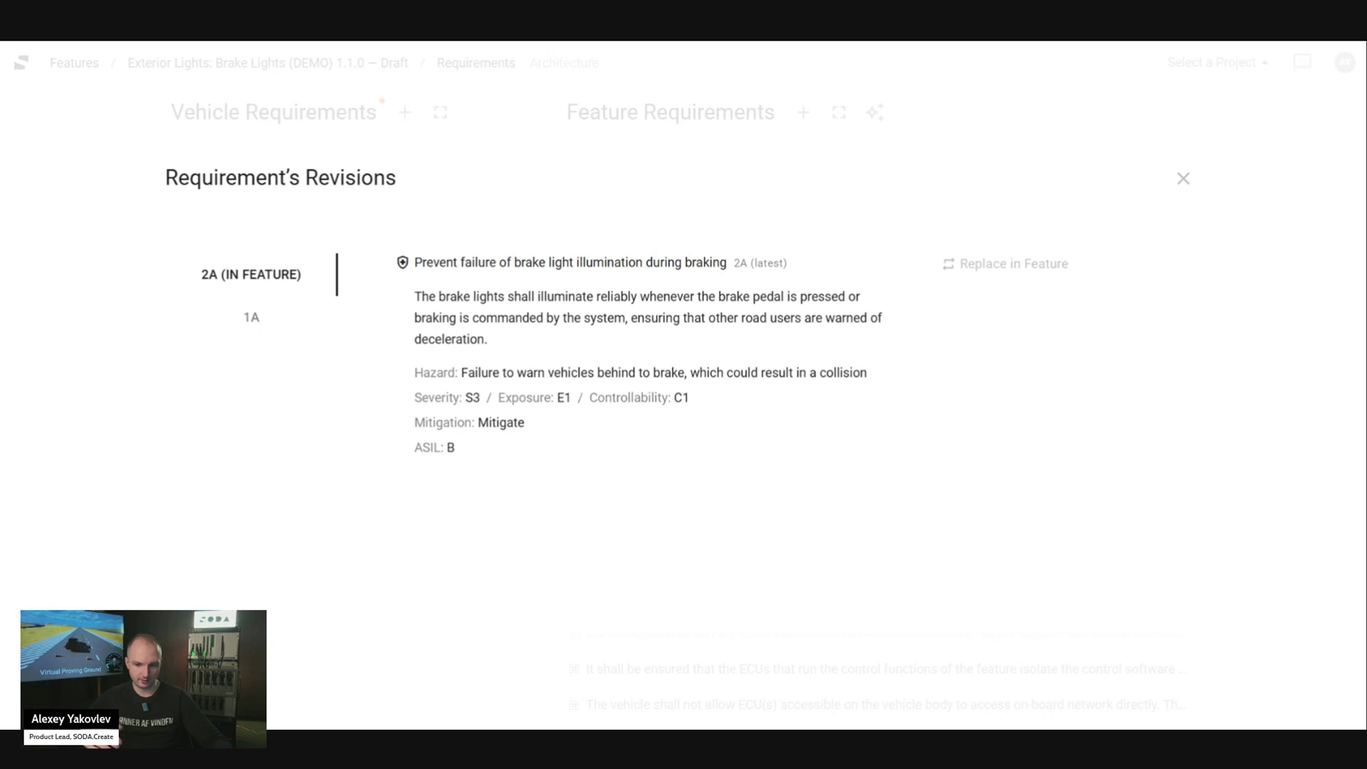
left_click(1183, 179)
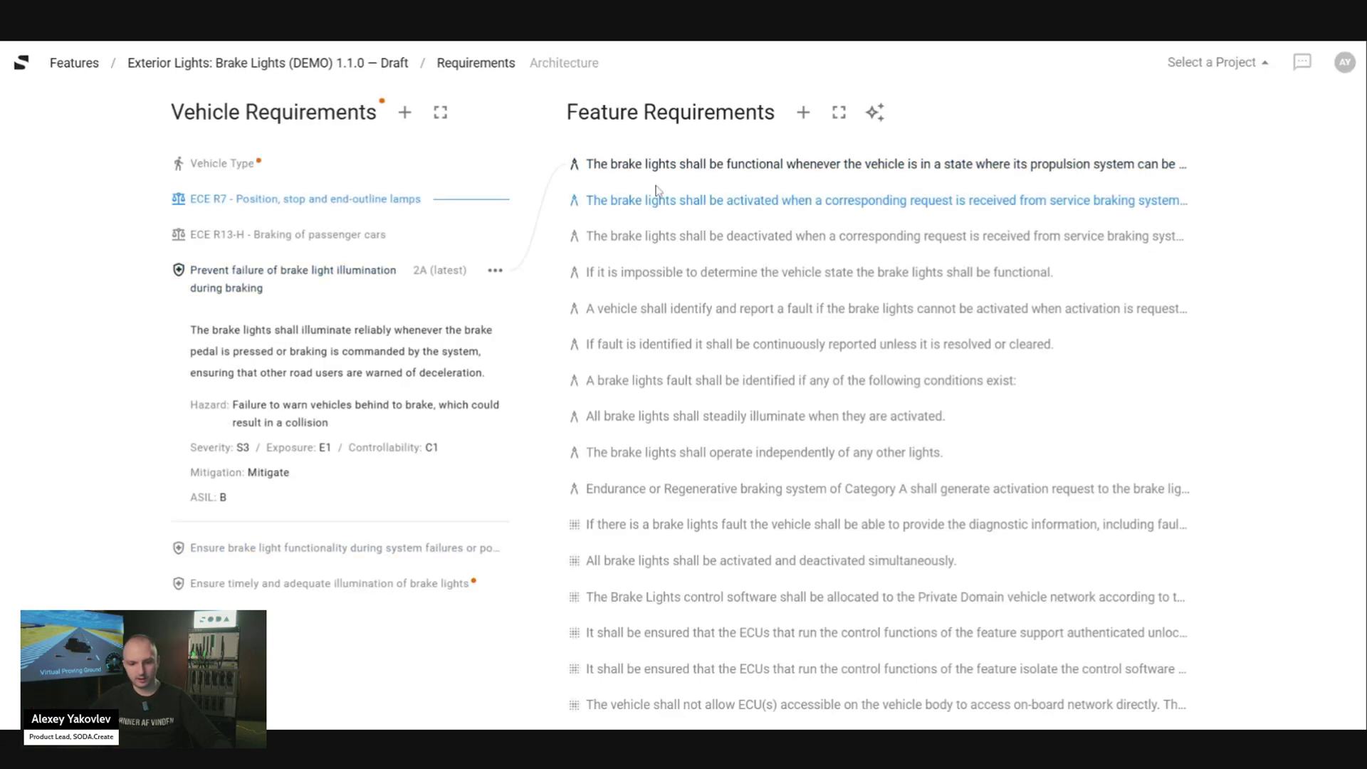
Go back from the requirements to the Brake Lights (DEMO) 1.1.0 feature's overview and examine its title.
left_click(387, 68)
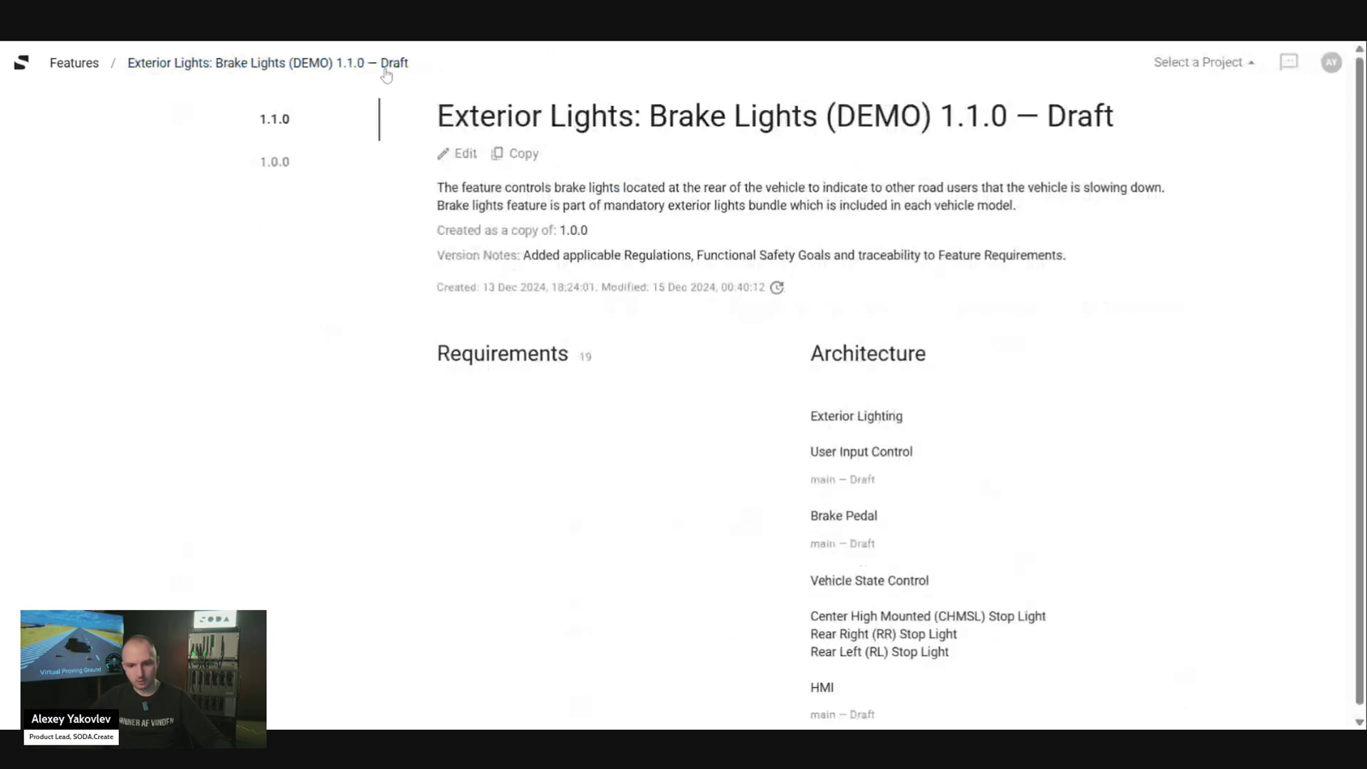
triple_click(776, 116)
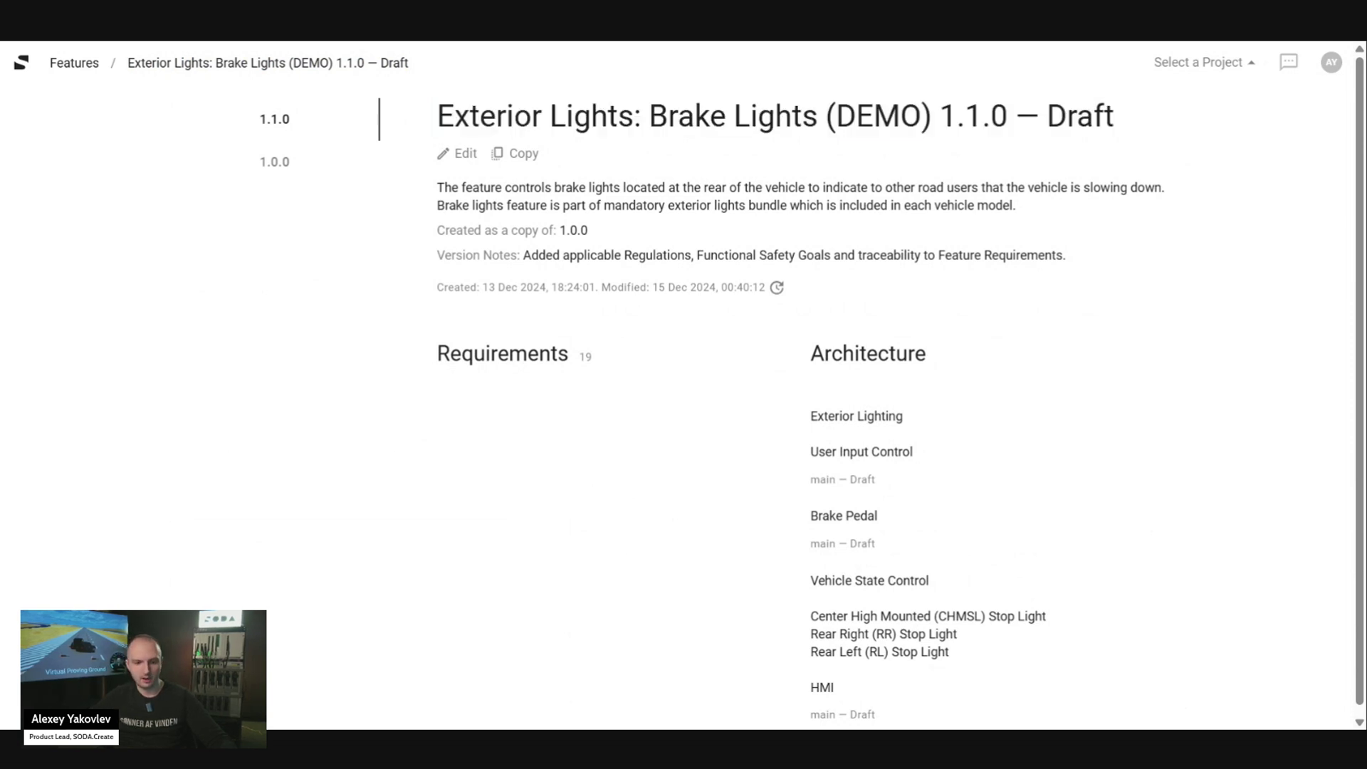
Compare the overviews of Brake Lights (DEMO) versions 1.0.0 and 1.1.0, finishing on version 1.1.0.
left_click(267, 163)
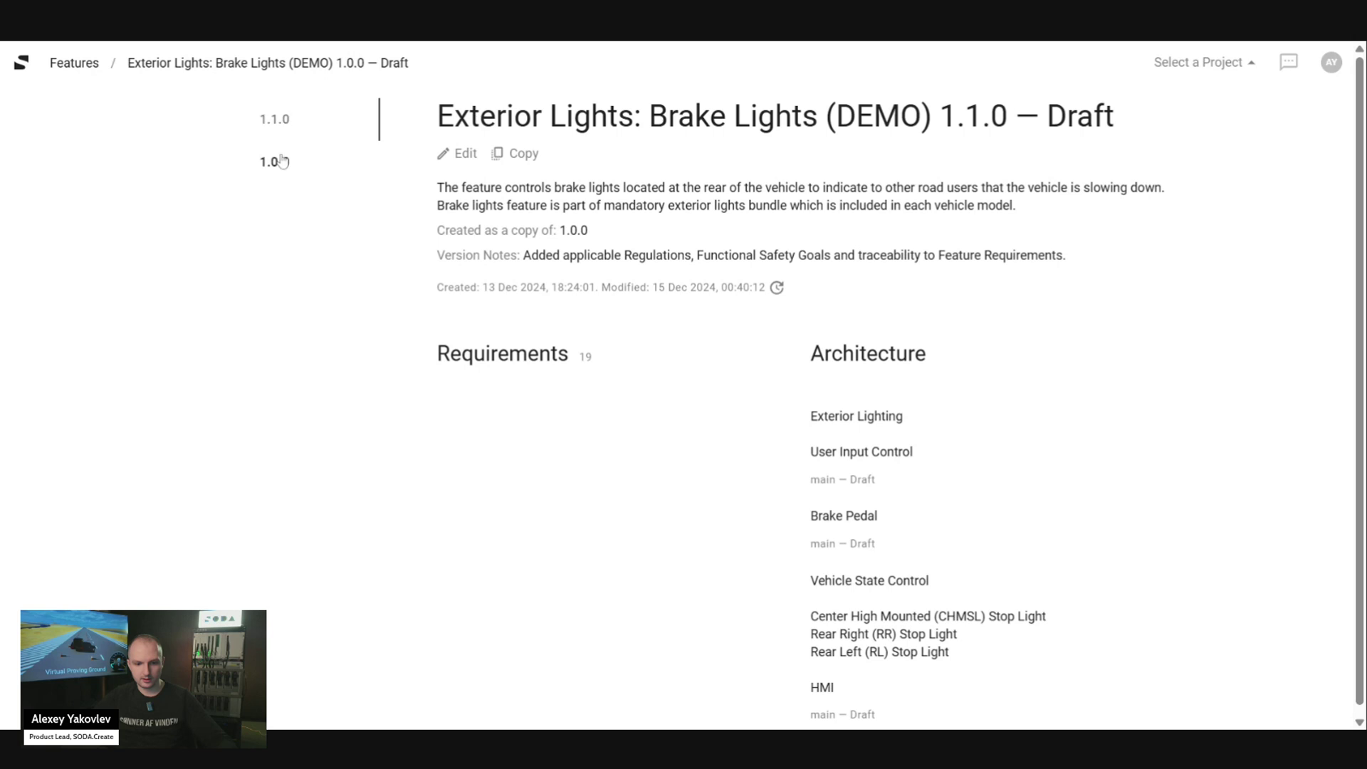
left_click(280, 119)
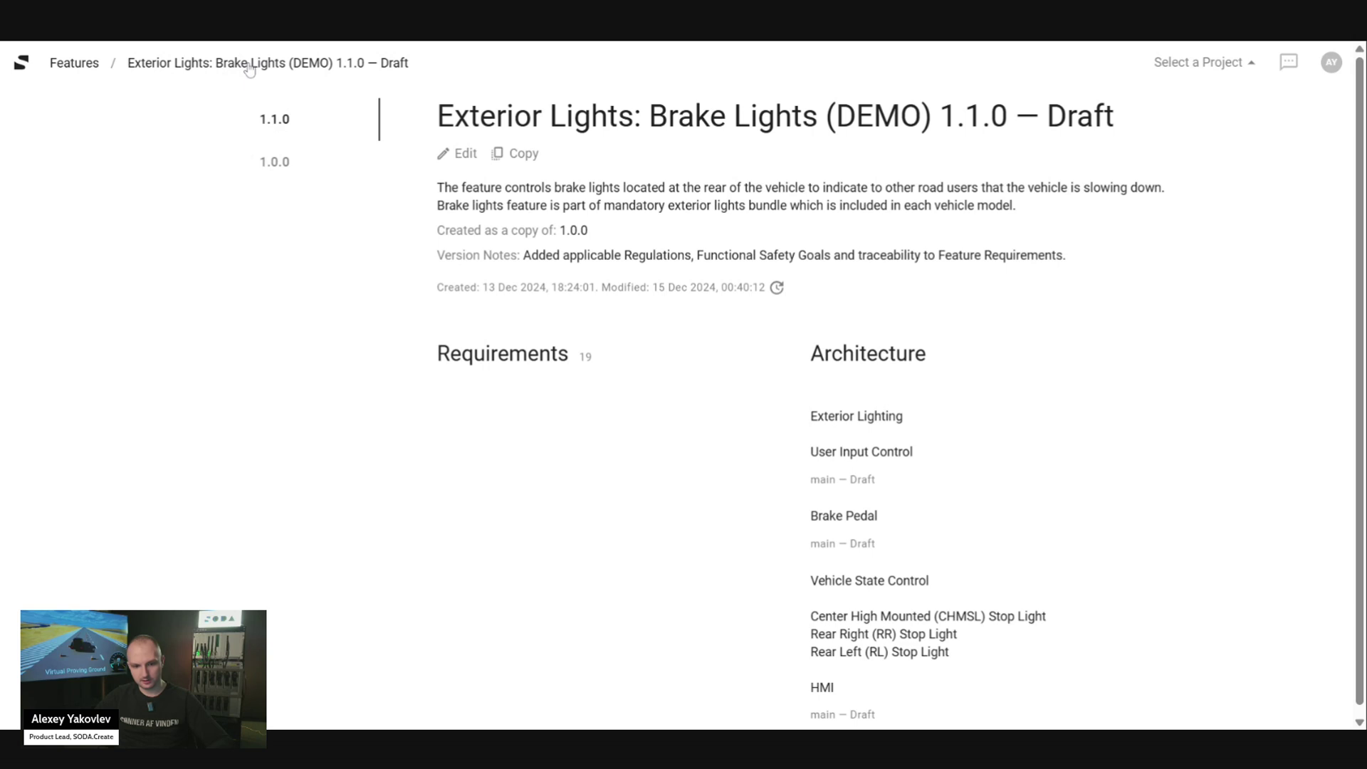
left_click(277, 162)
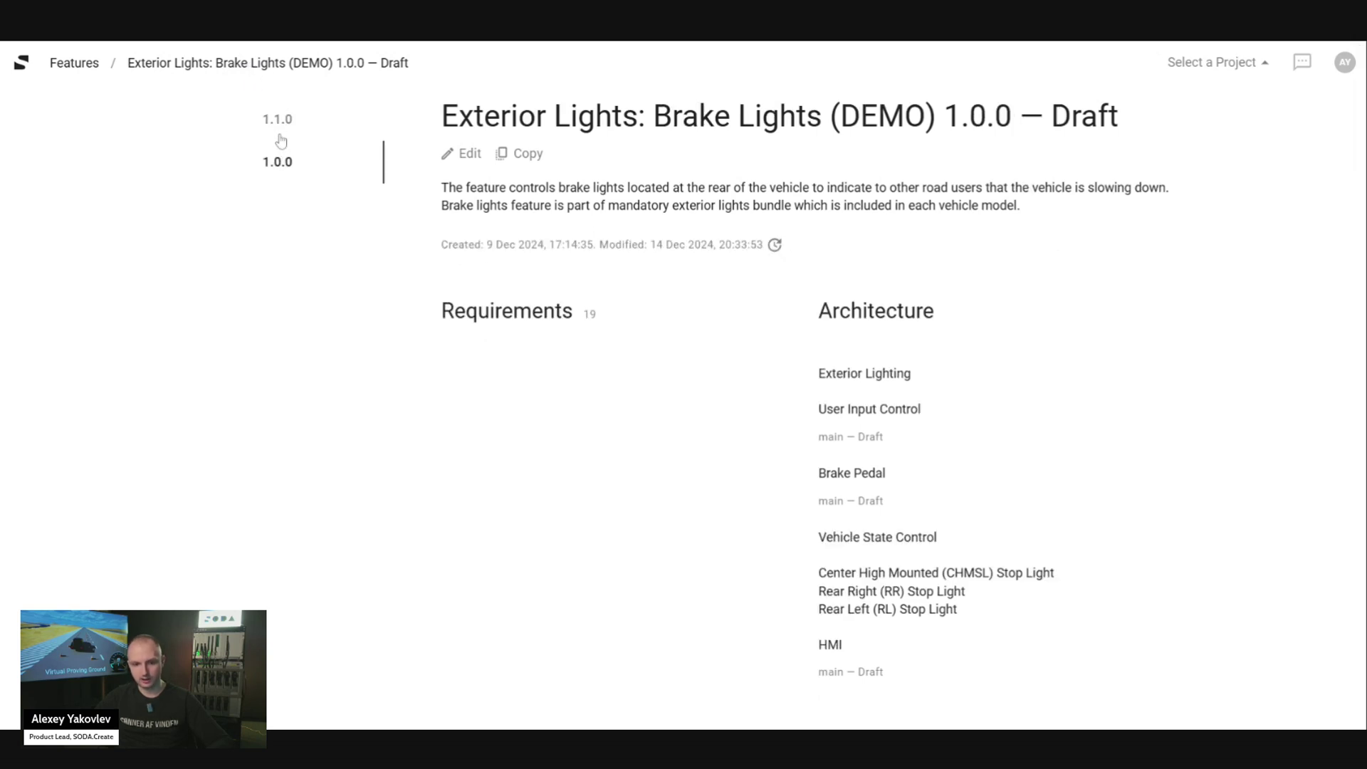
left_click(281, 140)
left_click(279, 165)
left_click(271, 123)
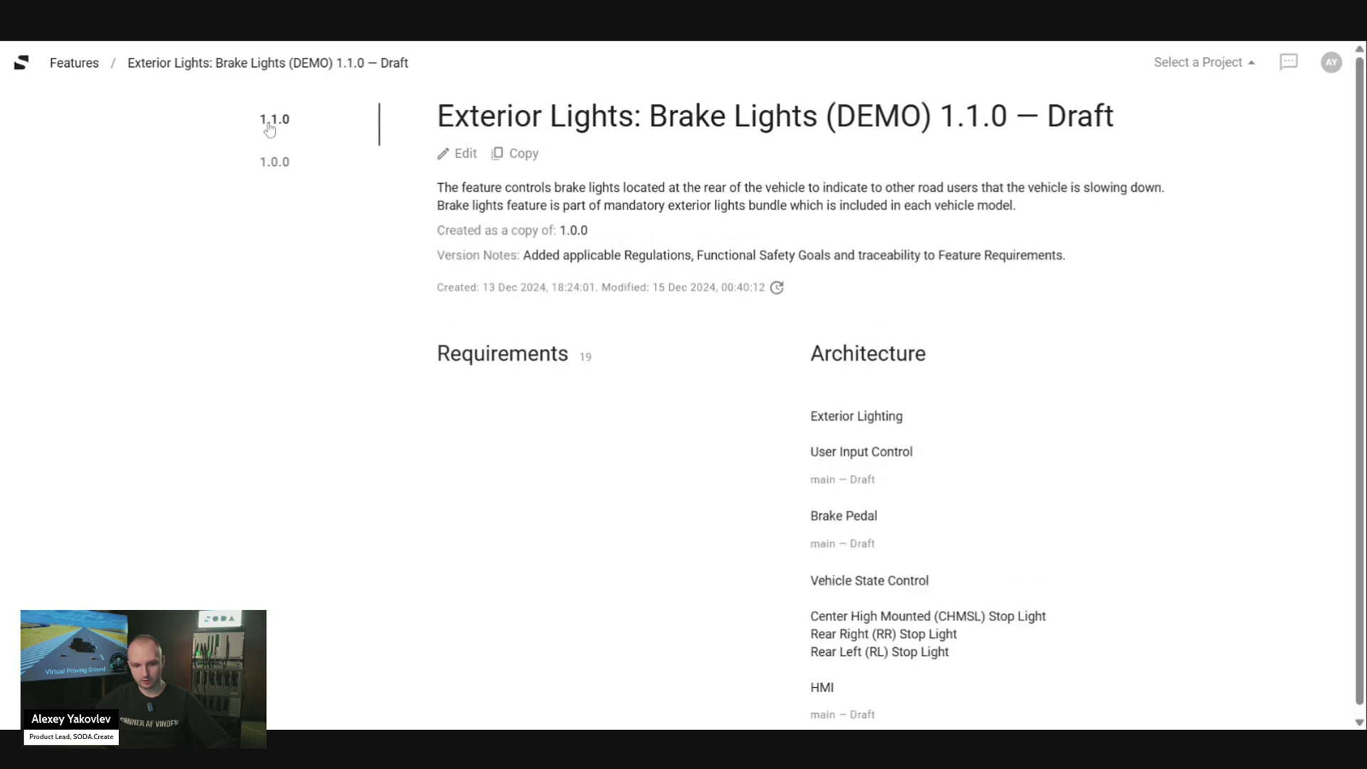
Create a new version of the Brake Lights (DEMO) feature named "main" as a copy of 1.1.0.
left_click(516, 156)
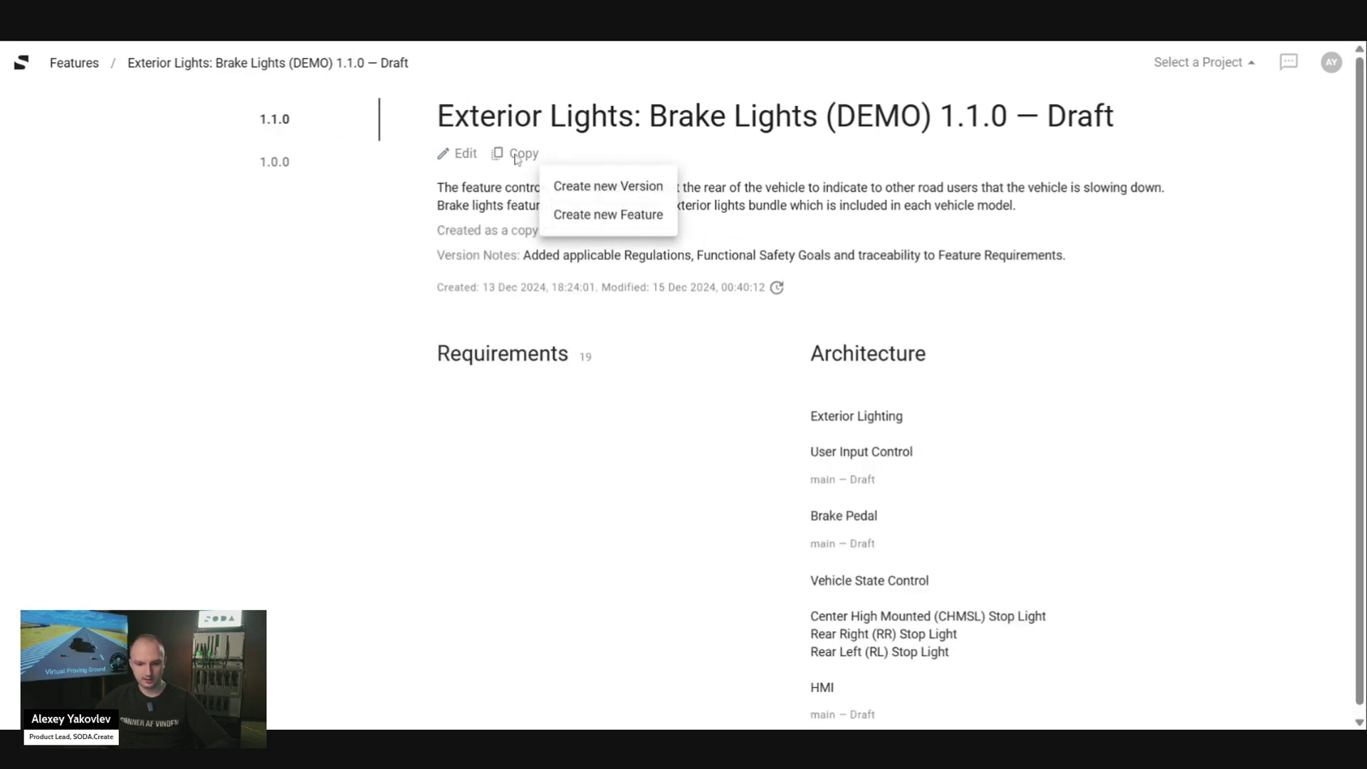
left_click(568, 189)
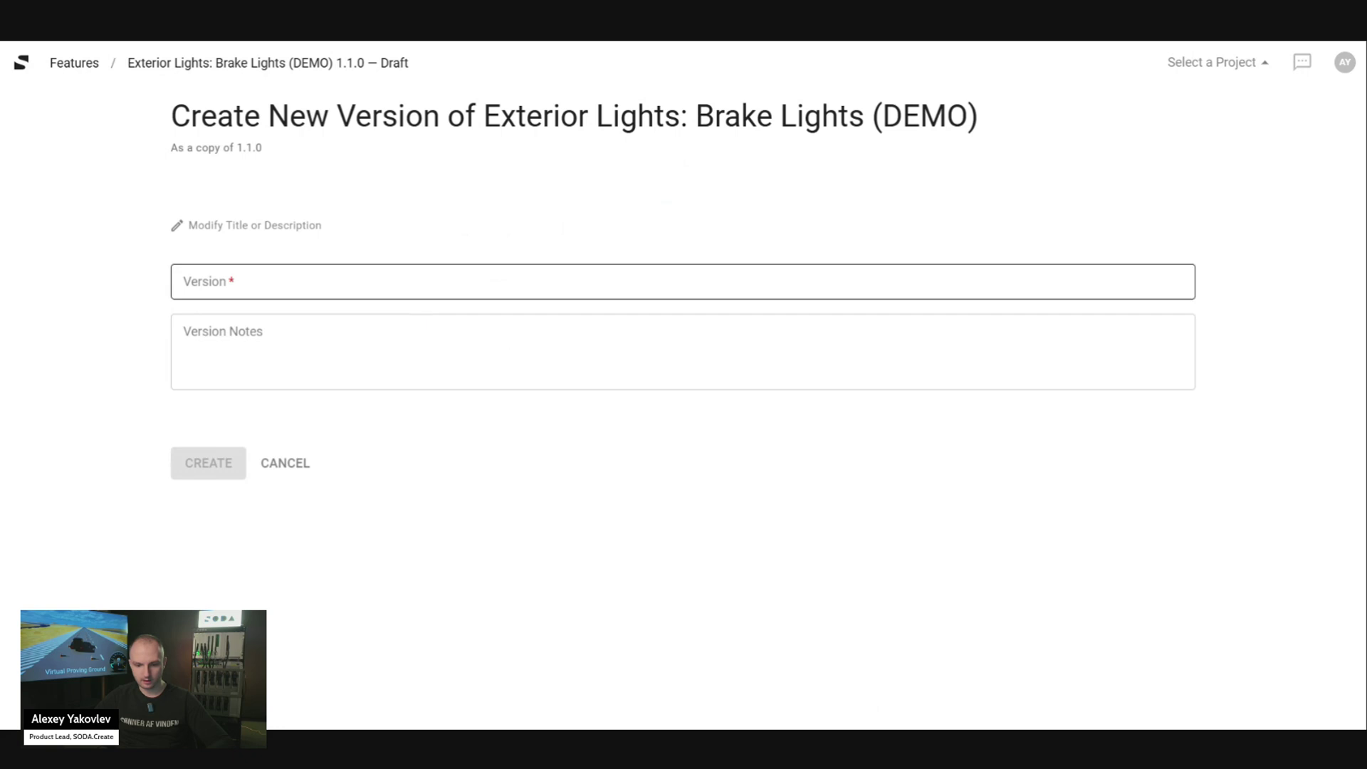
type("main")
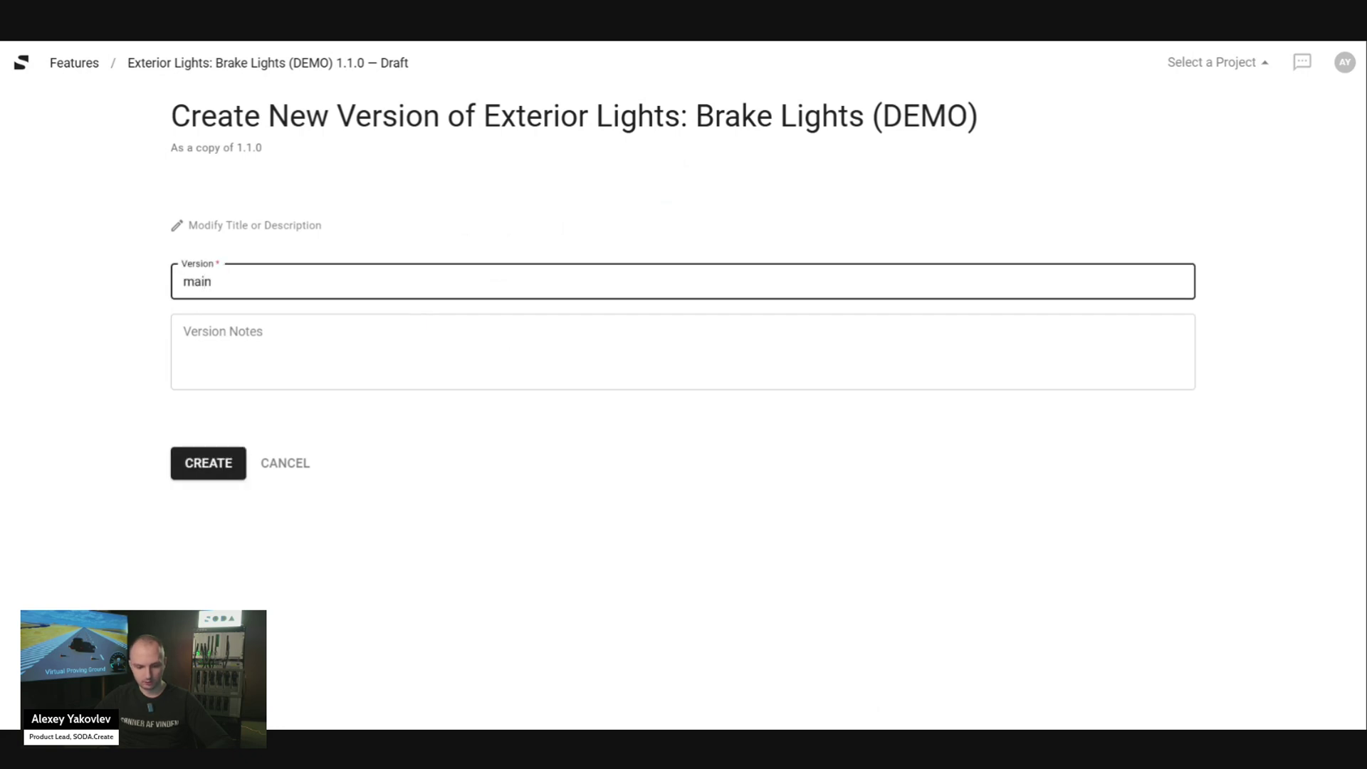
left_click(207, 461)
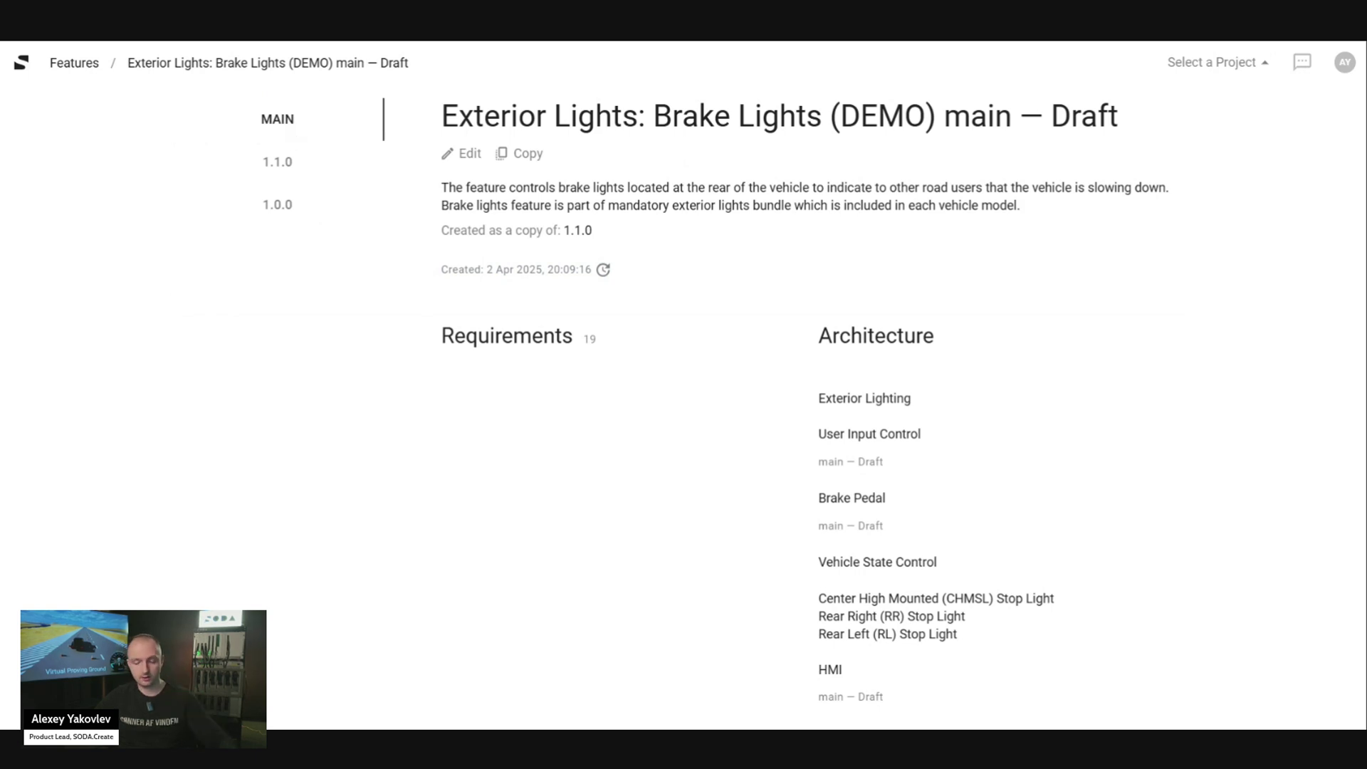
Check the copy options of the main version, then look through versions 1.1.0 and 1.0.0 and return to main.
left_click(520, 153)
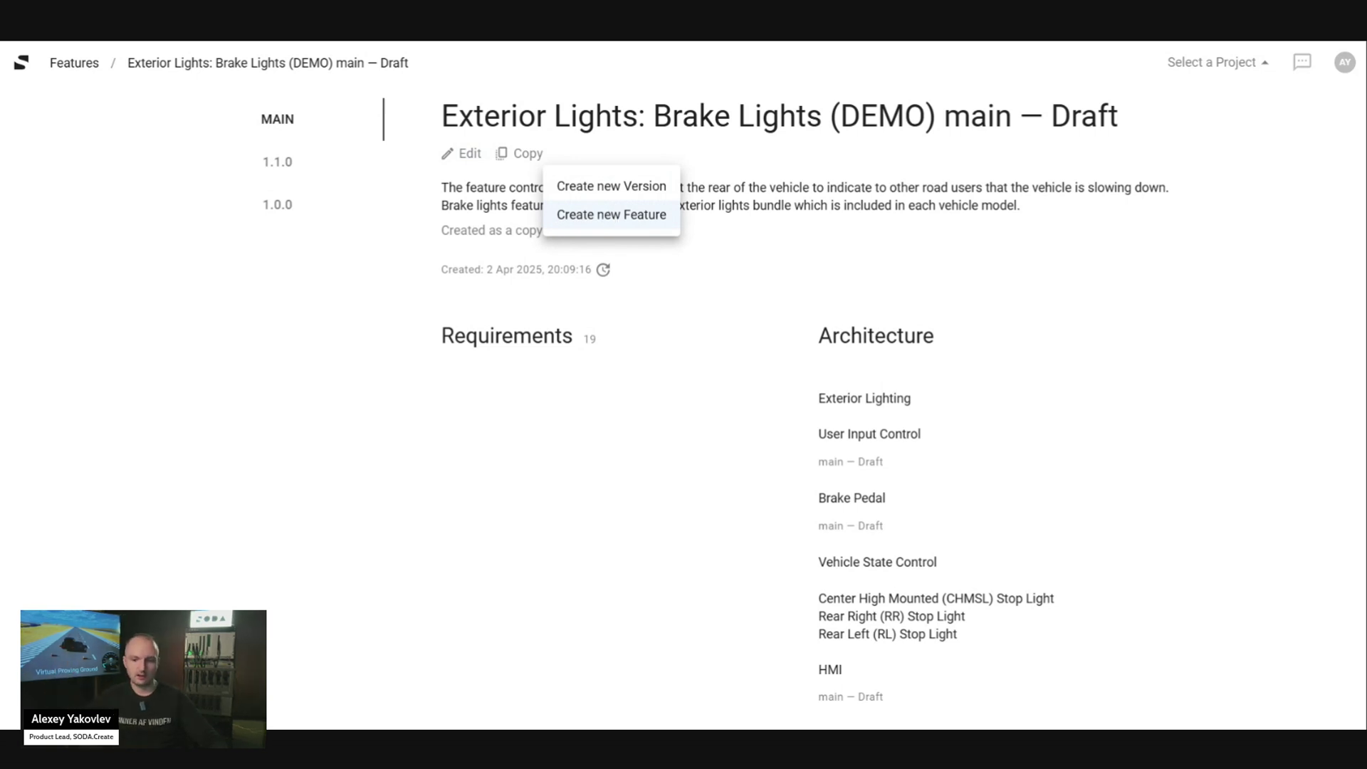
left_click(744, 199)
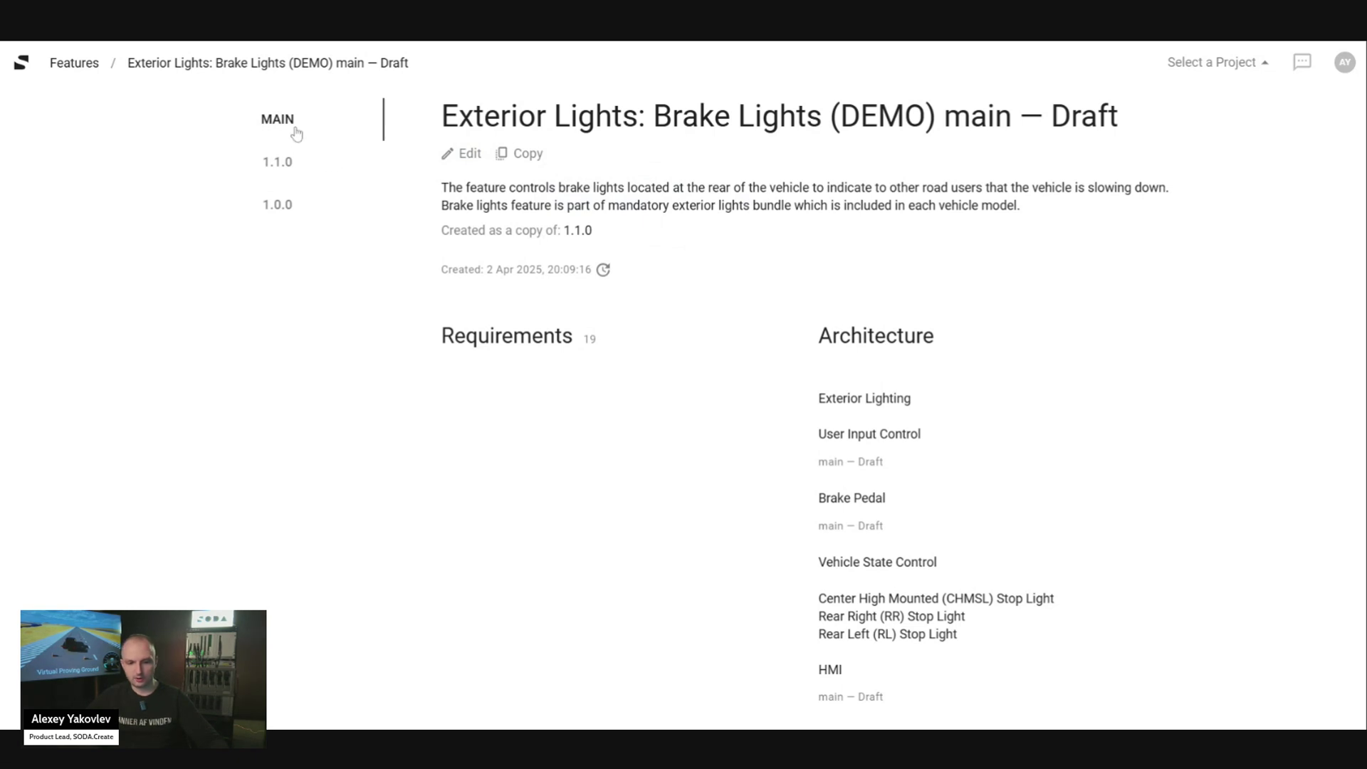
left_click(273, 176)
left_click(276, 206)
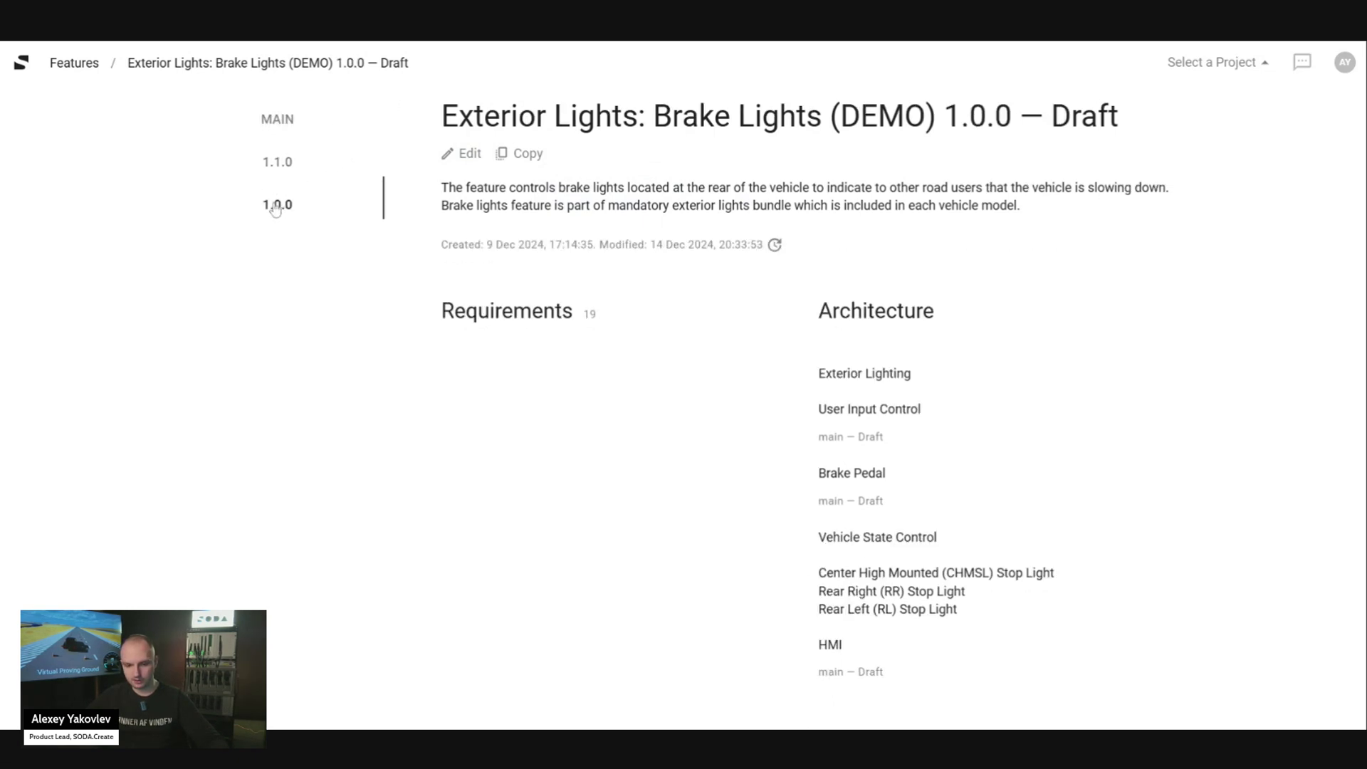
left_click(280, 117)
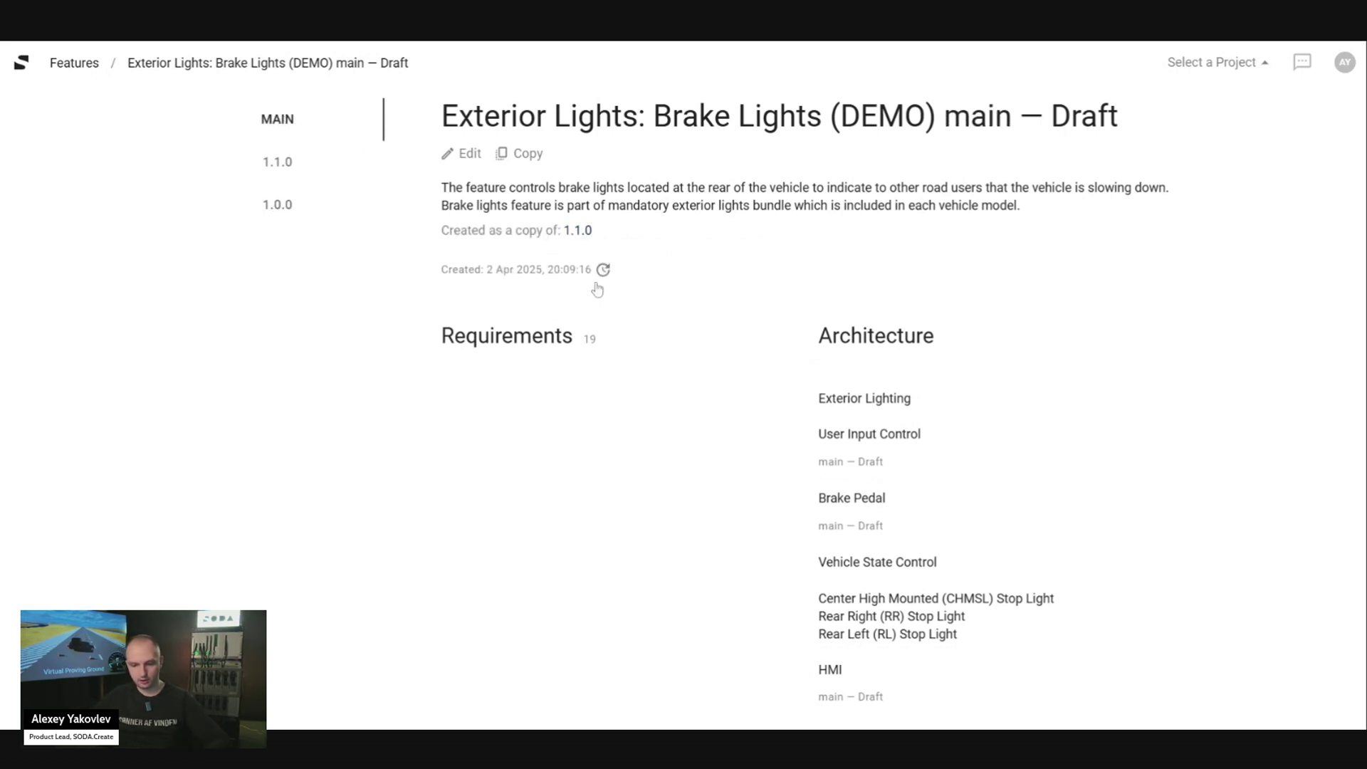
Open the main version's requirements and examine the expanded details of its functional safety goals.
left_click(527, 336)
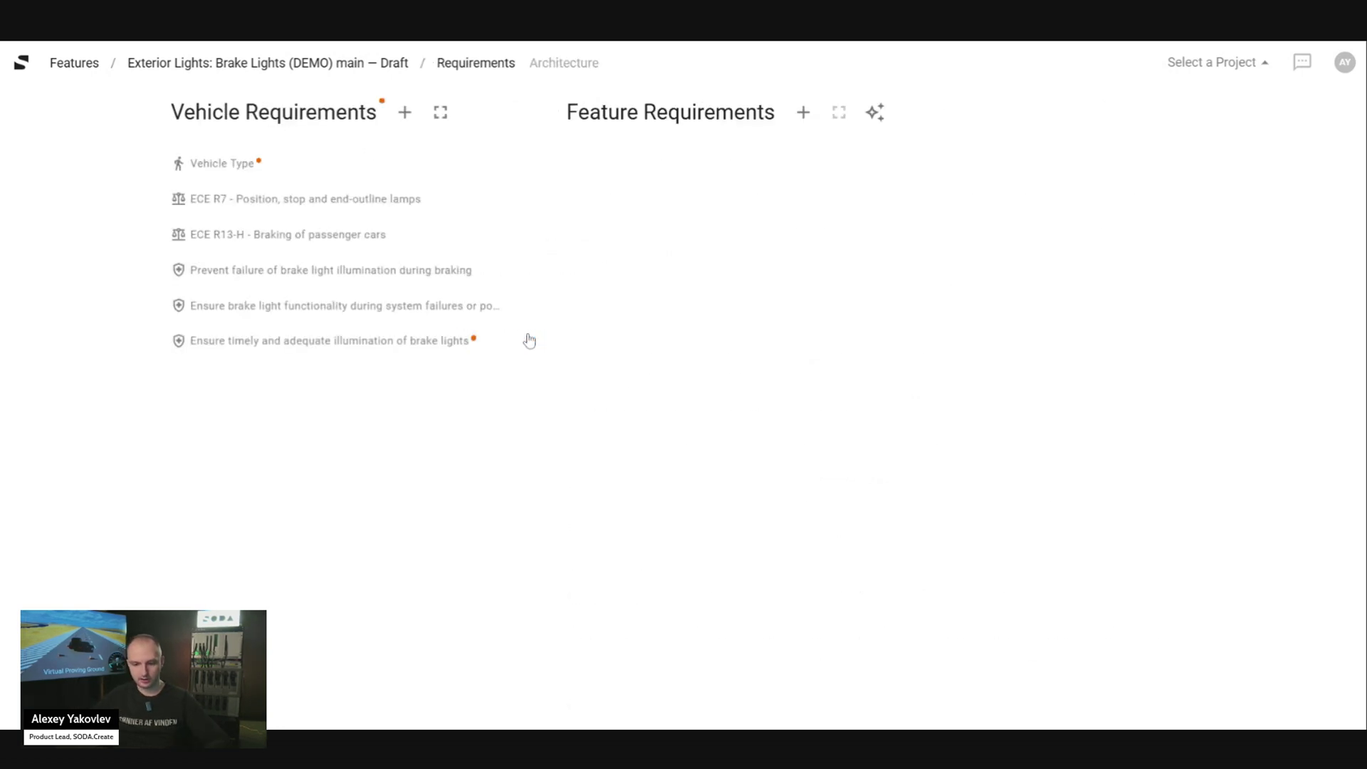
left_click(287, 269)
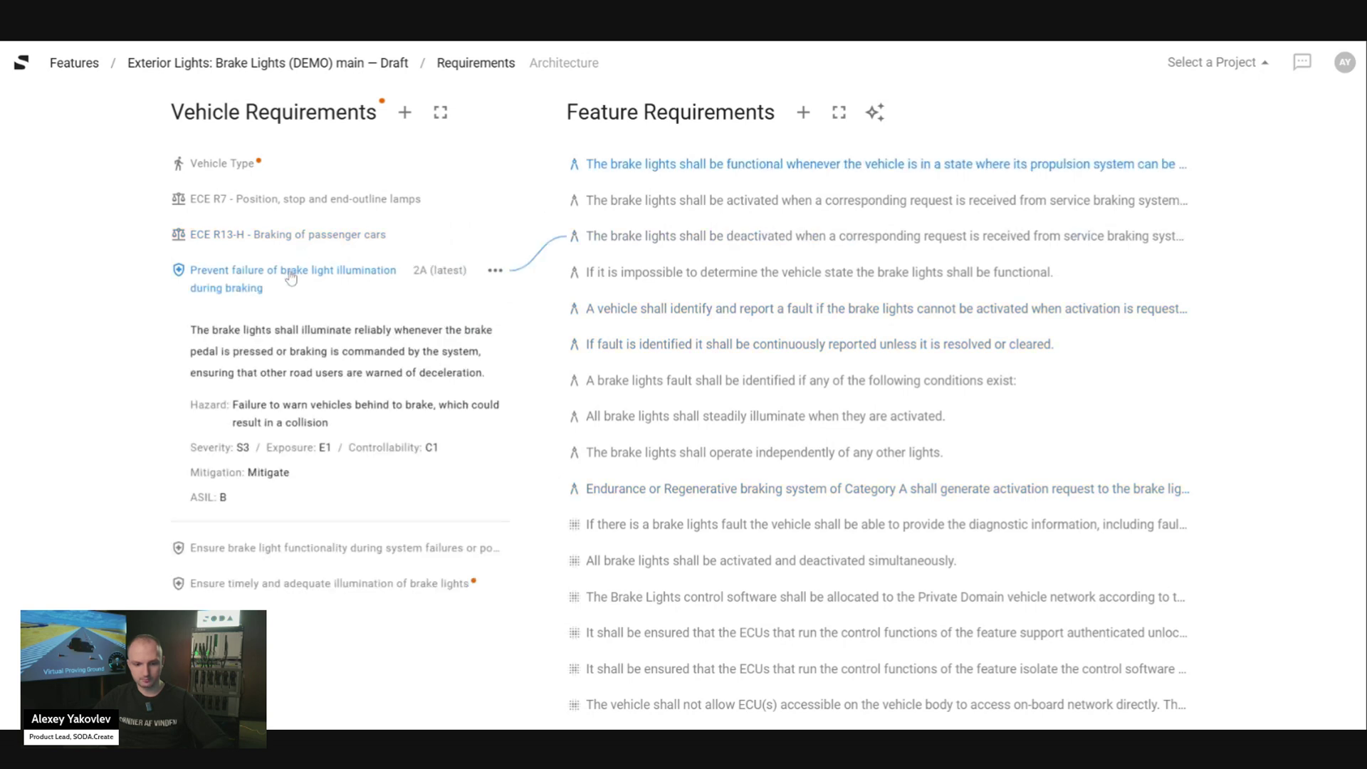
left_click(308, 549)
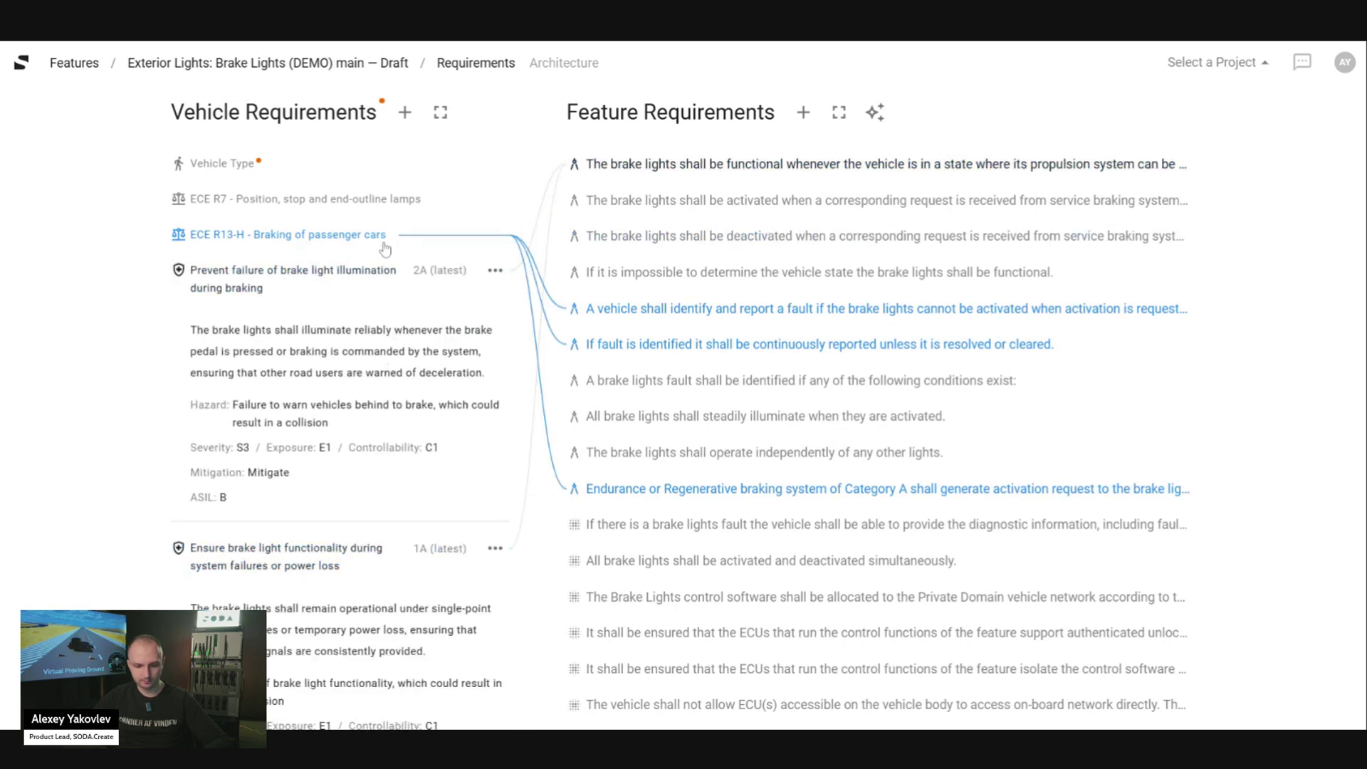
scroll(385, 351, "down", 3)
scroll(384, 351, "up", 1)
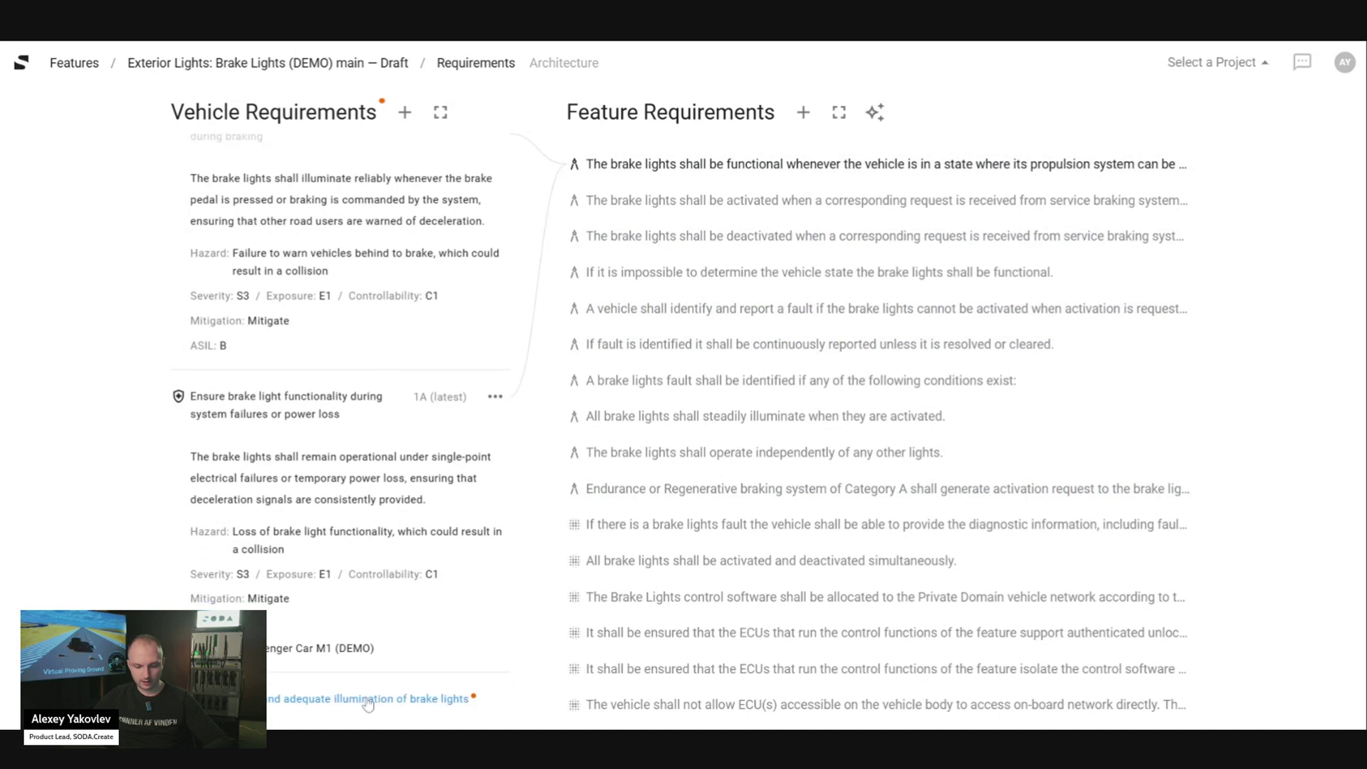
scroll(388, 633, "down", 3)
scroll(417, 455, "up", 3)
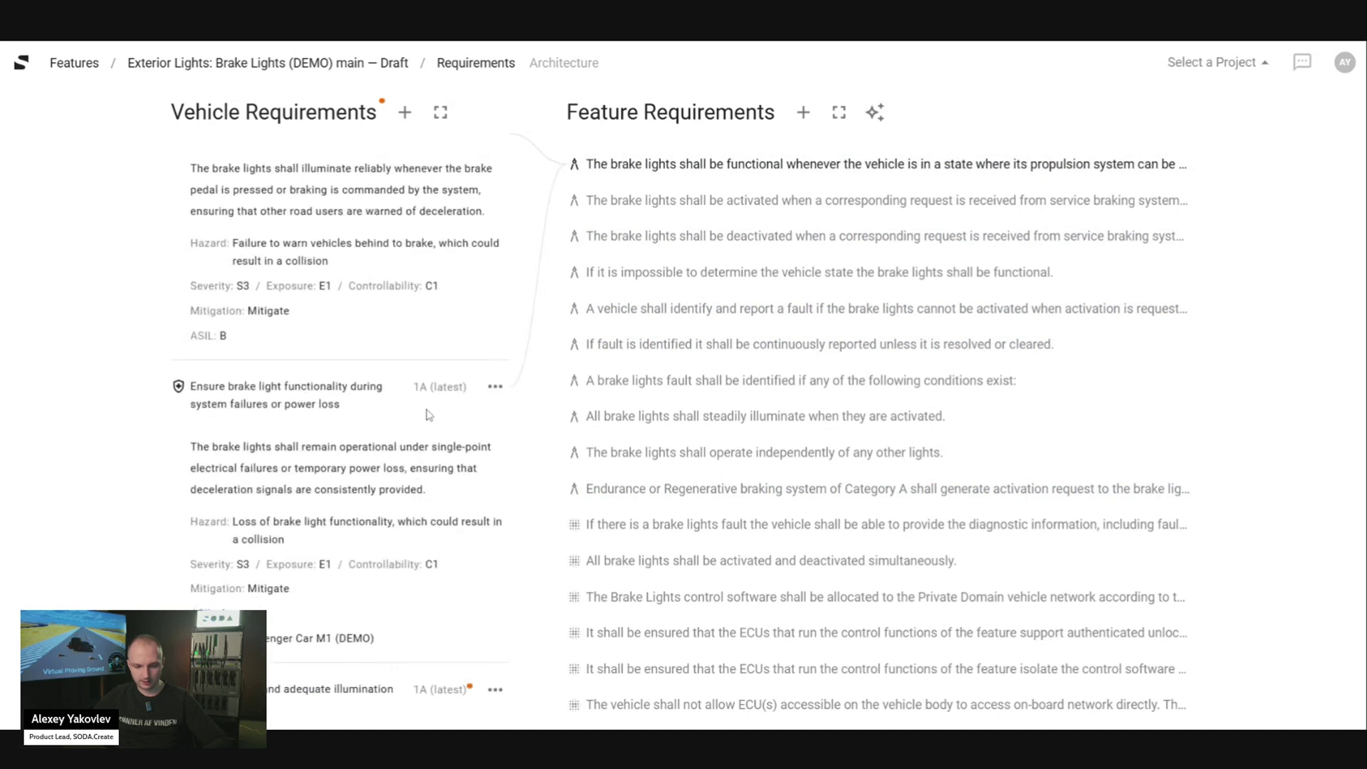
Set the ASIL of the safety goal "Ensure brake light functionality during system failures or power loss" to B and check its revision.
left_click(494, 386)
left_click(539, 449)
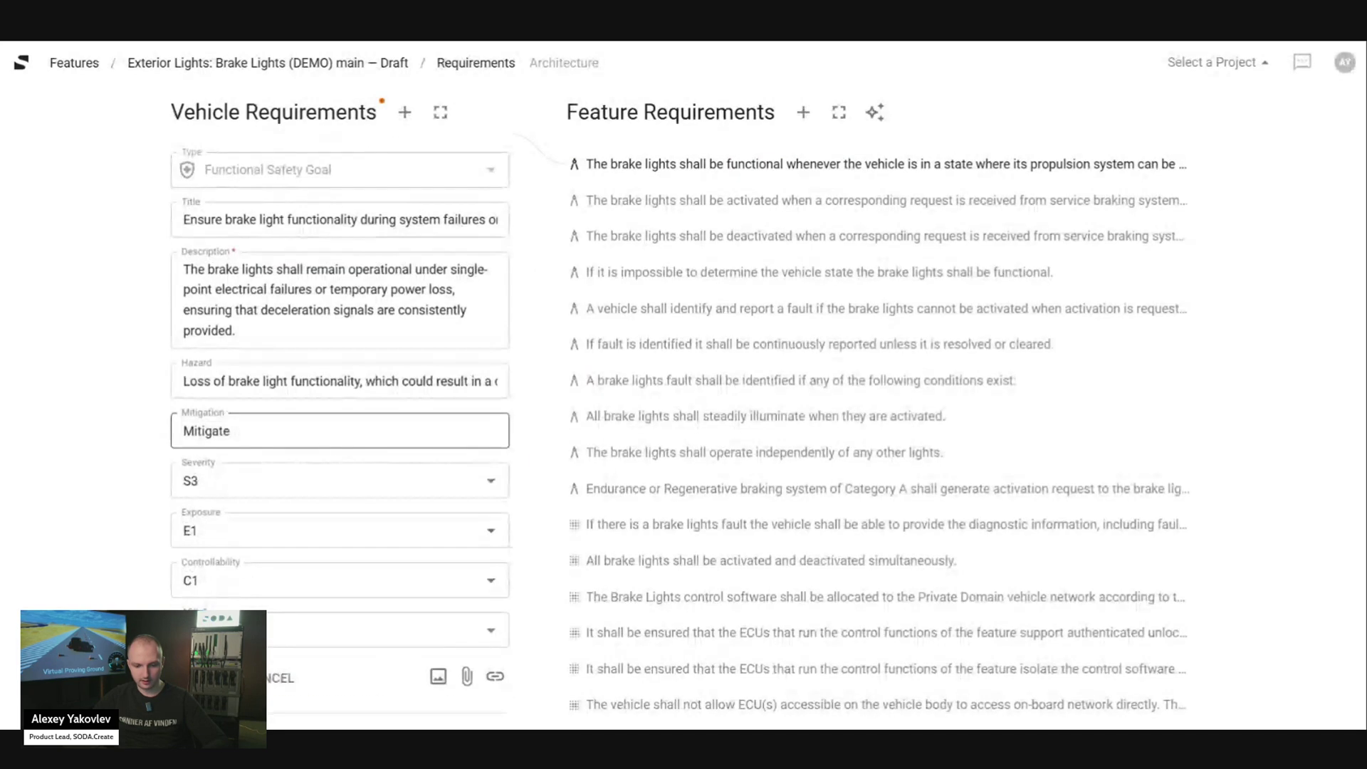
left_click(235, 341)
left_click(210, 420)
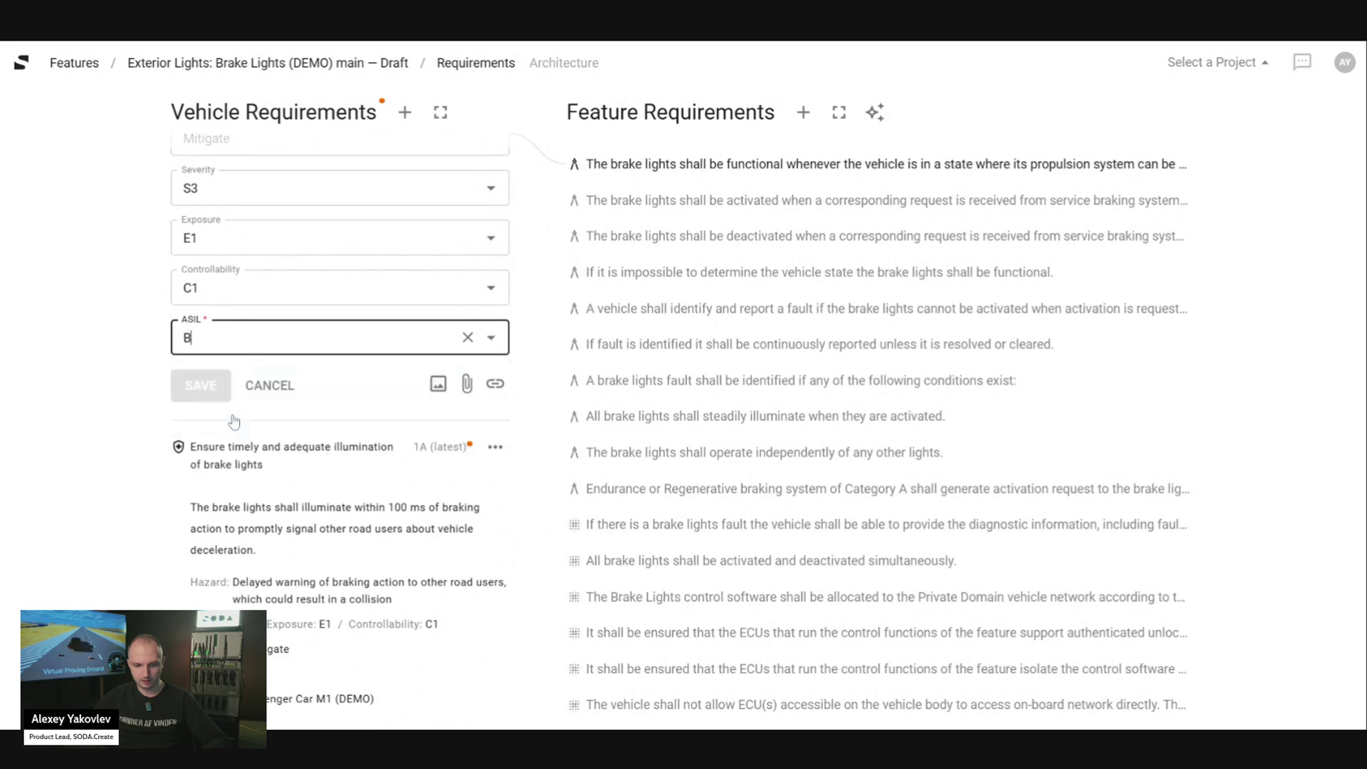
left_click(206, 401)
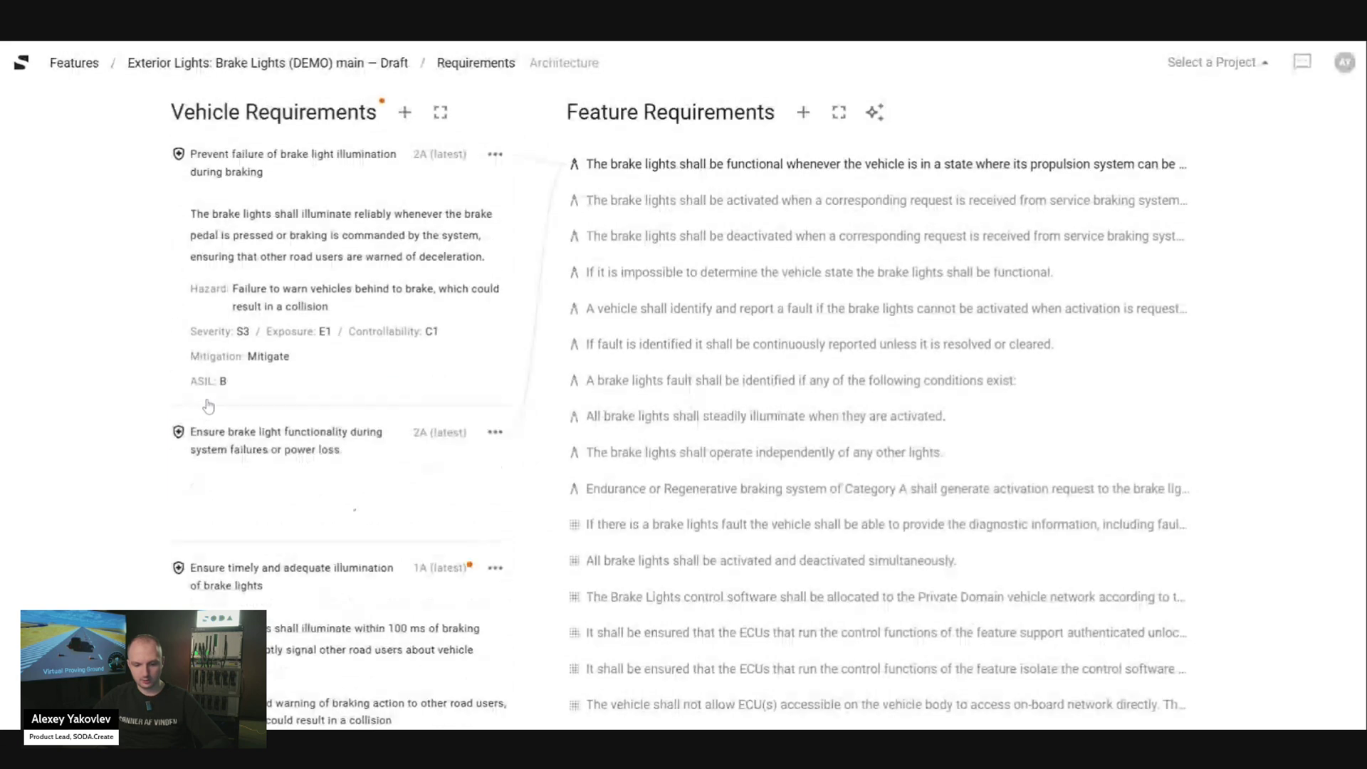
scroll(320, 416, "down", 1)
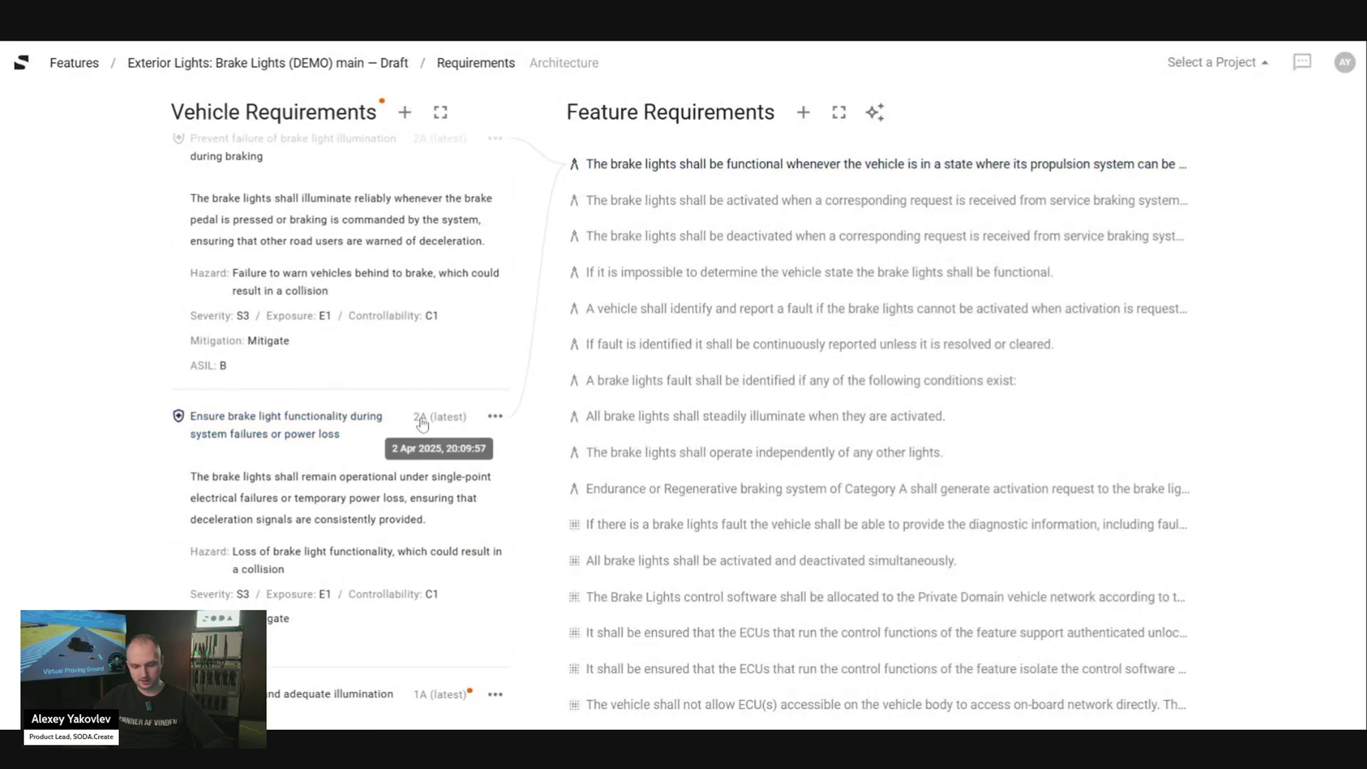
scroll(422, 424, "down", 1)
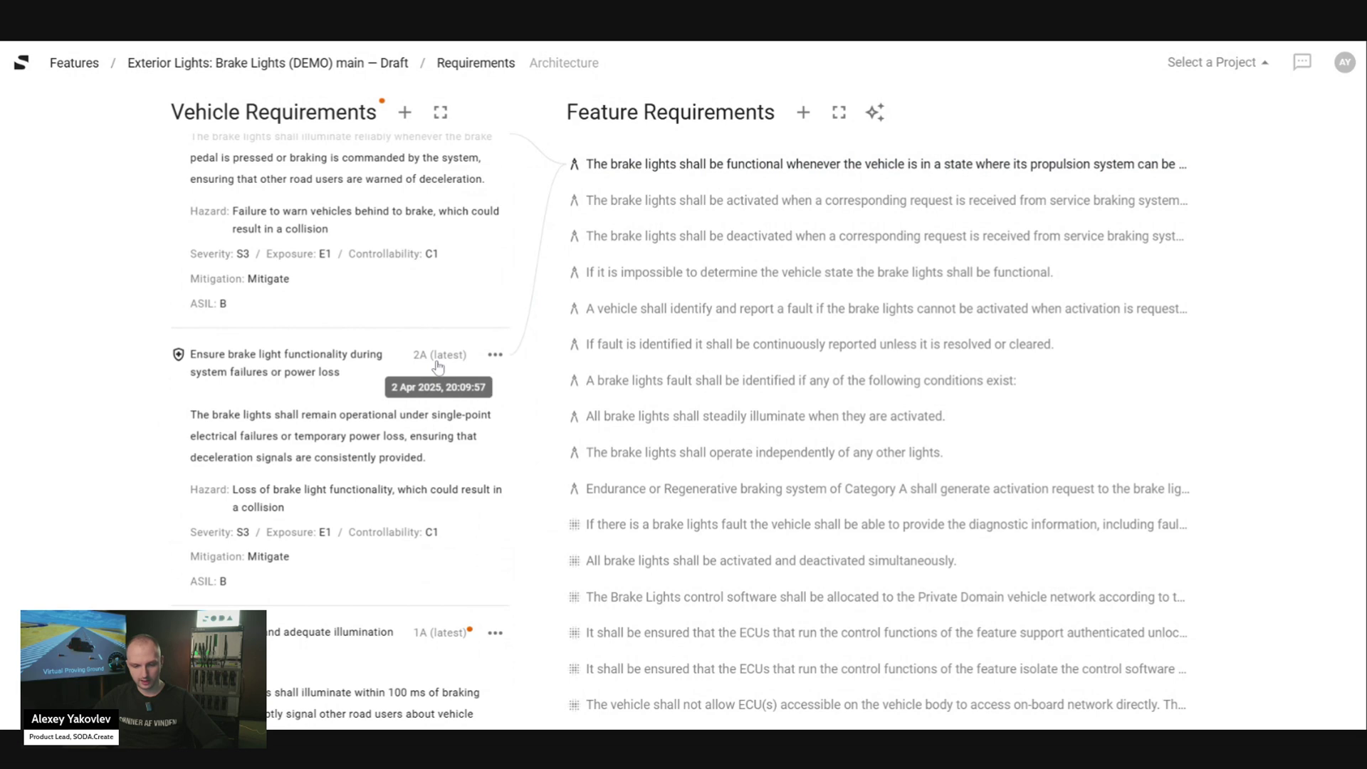
Review the change log of the Brake Lights (DEMO) main version, then return to its overview.
scroll(437, 366, "up", 3)
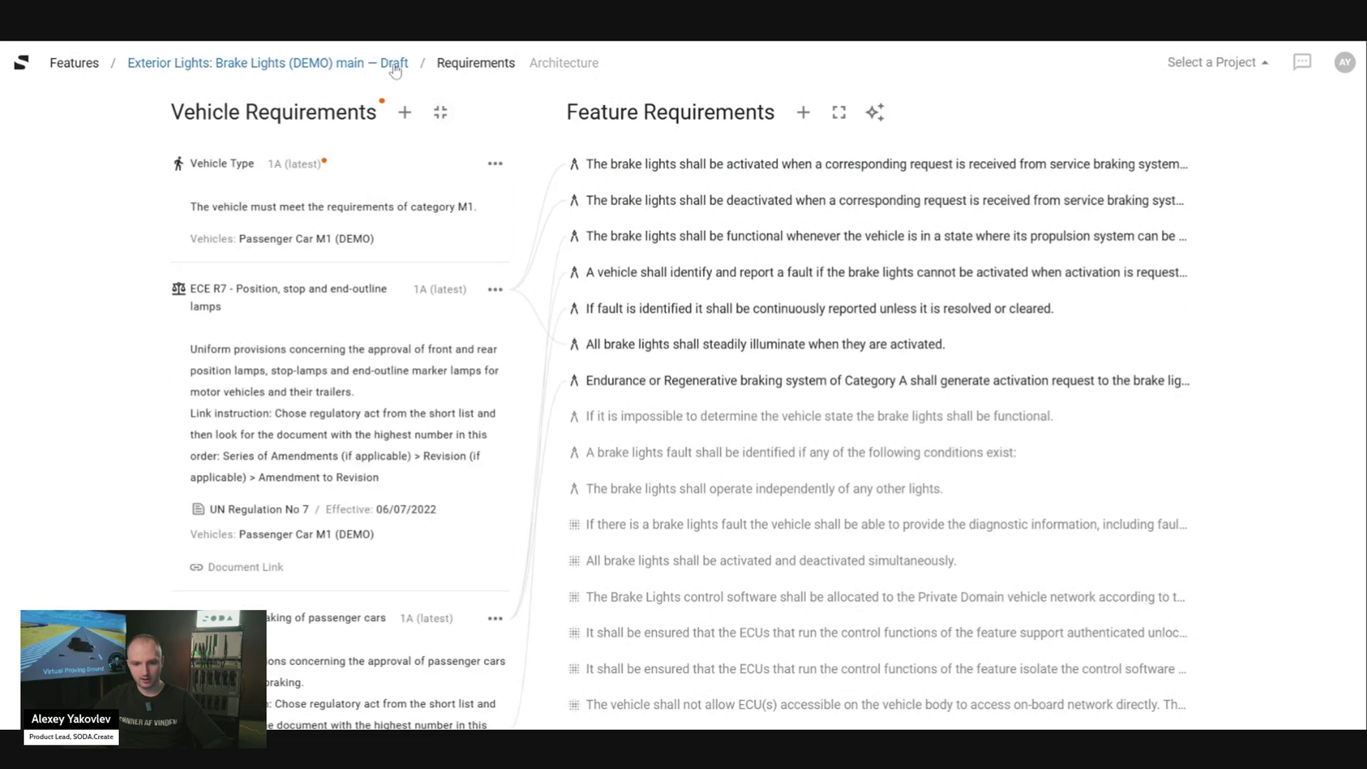
left_click(394, 63)
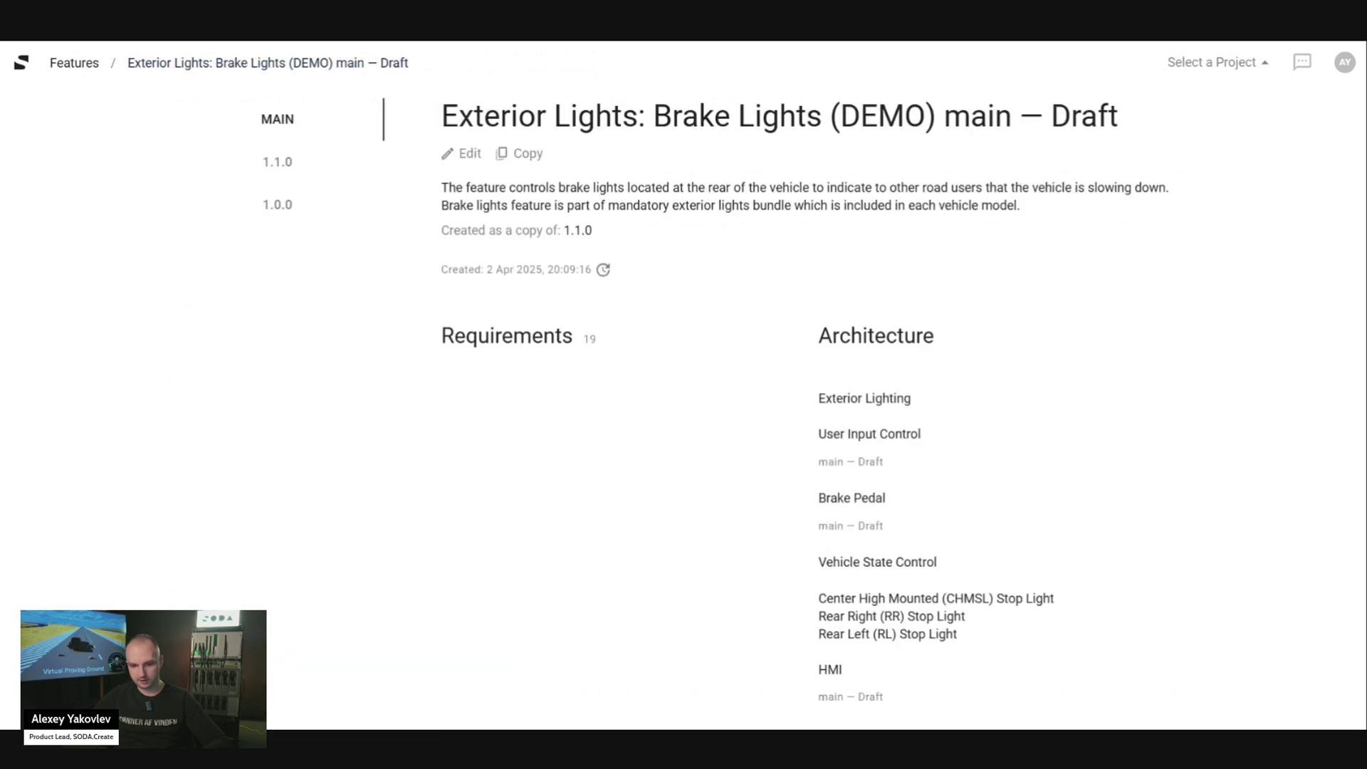
left_click(554, 272)
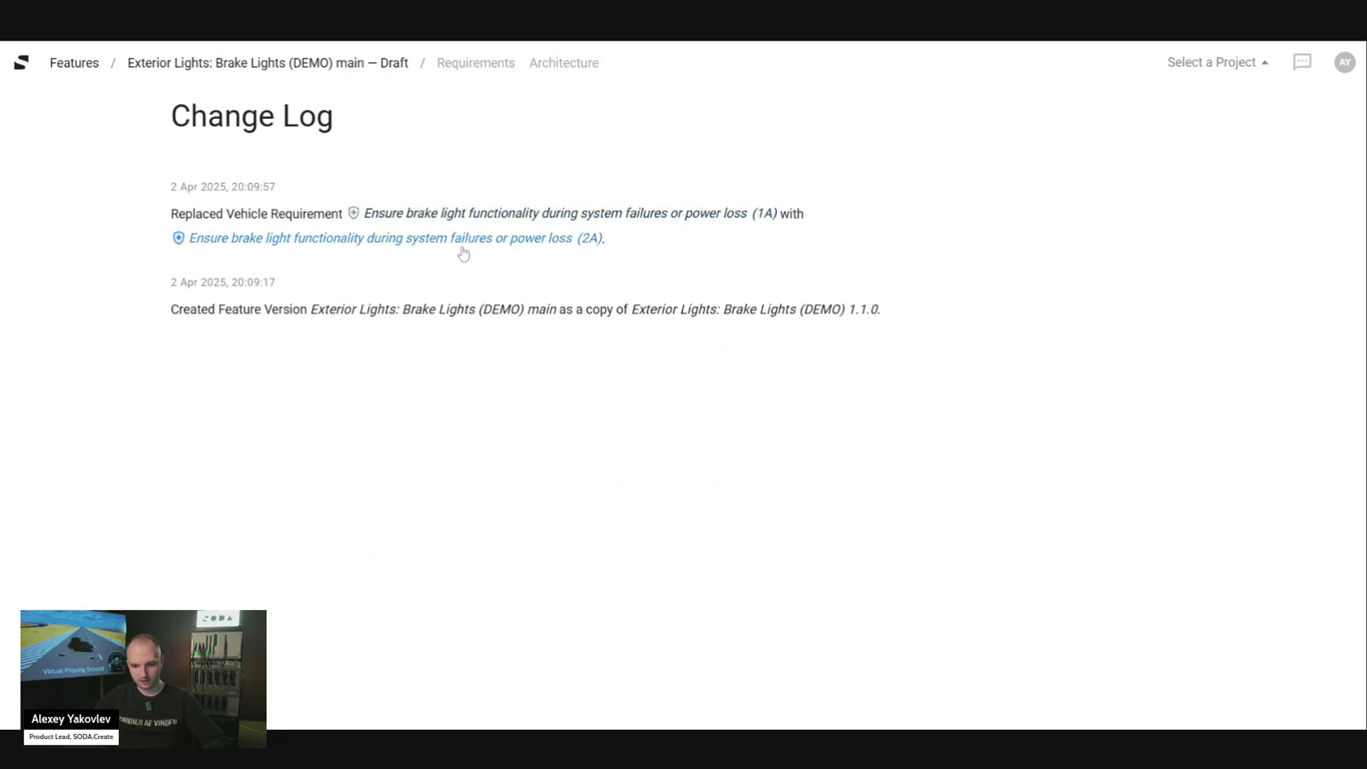
left_click(399, 68)
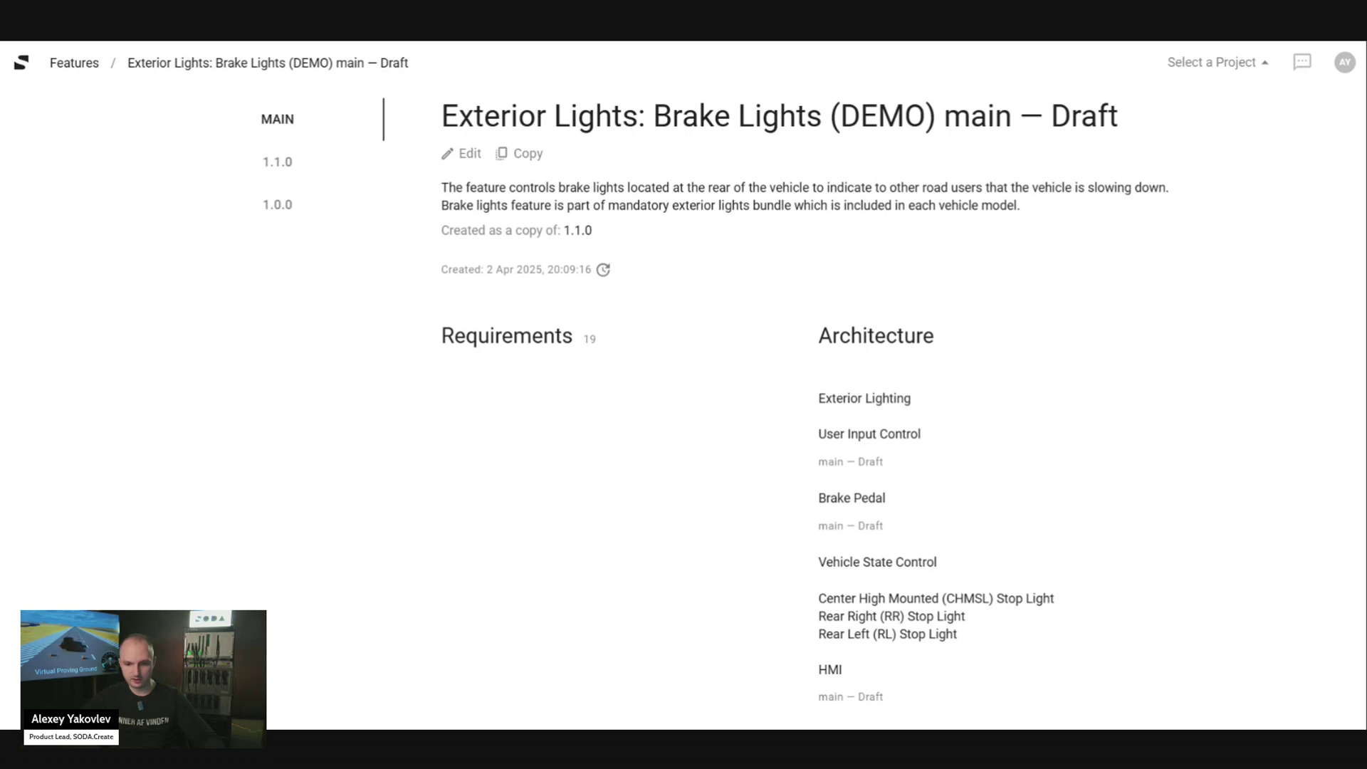
triple_click(591, 186)
left_click(592, 187)
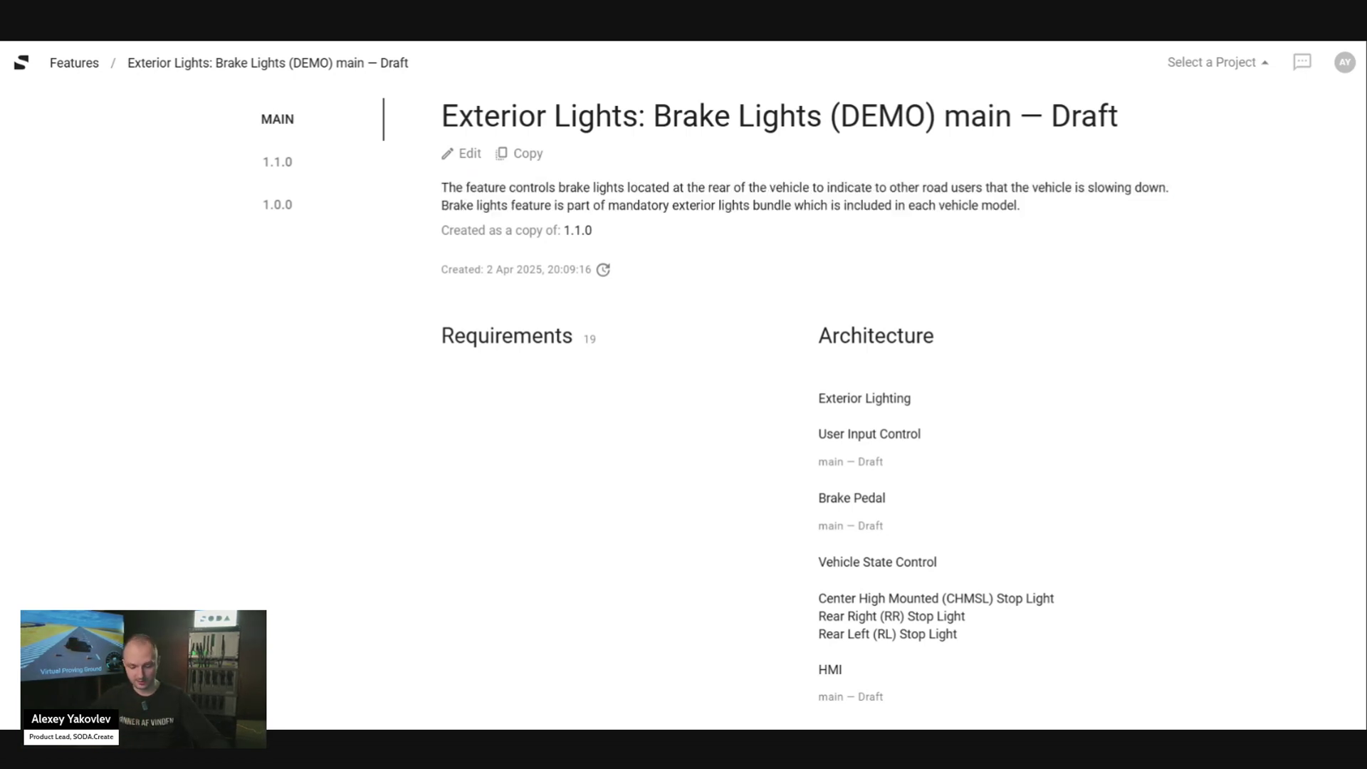
Widen the Vehicle Requirements column in the main version's requirements, then go back to the feature's overview.
left_click(529, 341)
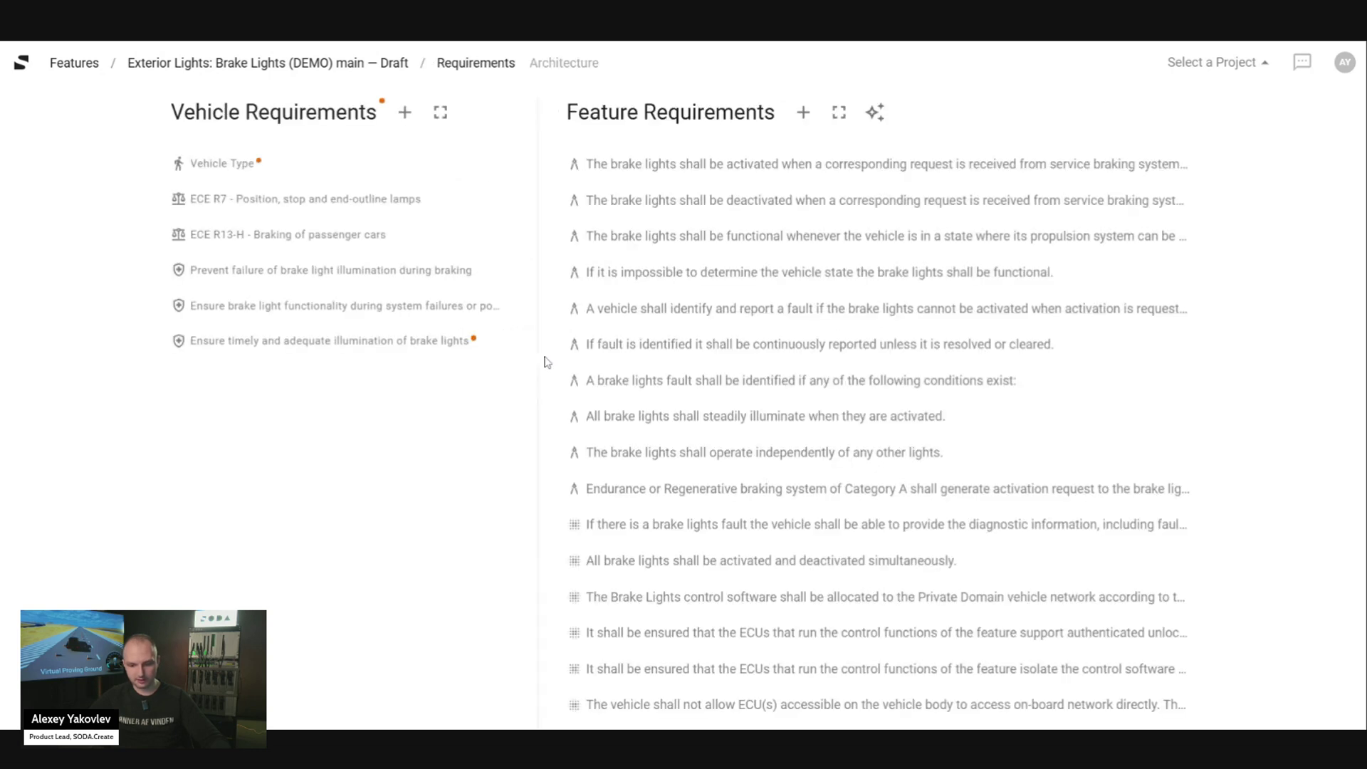
left_click_drag(538, 363, 594, 367)
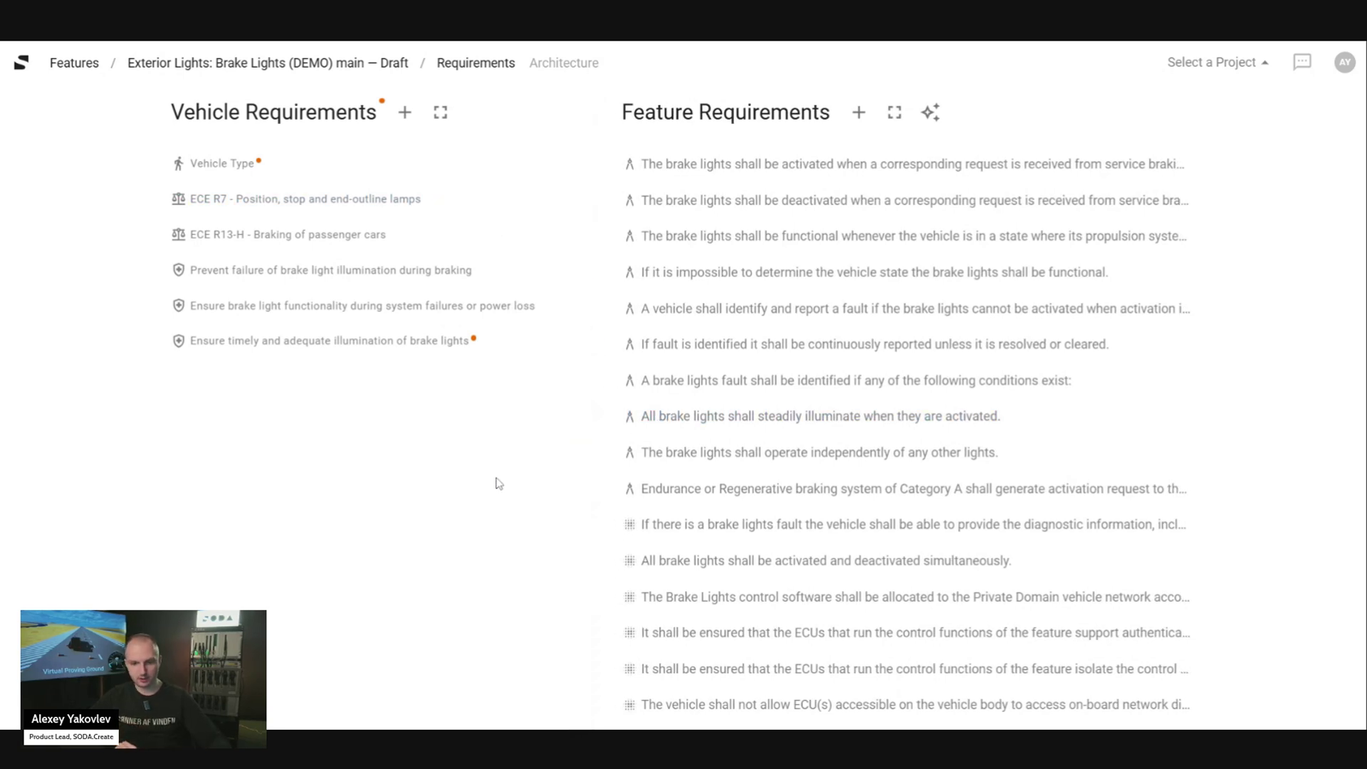
left_click(371, 72)
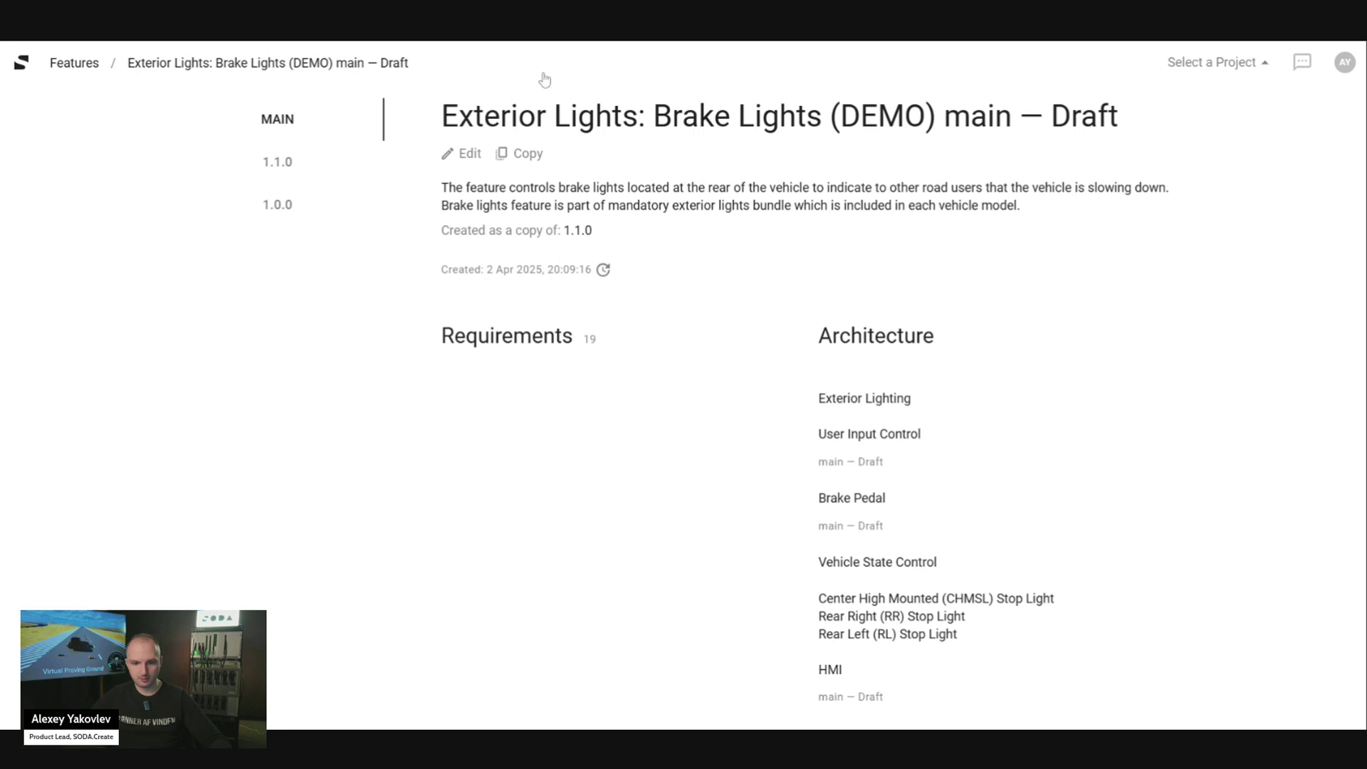
Open the main version of the Exterior Lighting (DEMO) system from the list of systems.
mouse_move(21, 62)
left_click(71, 113)
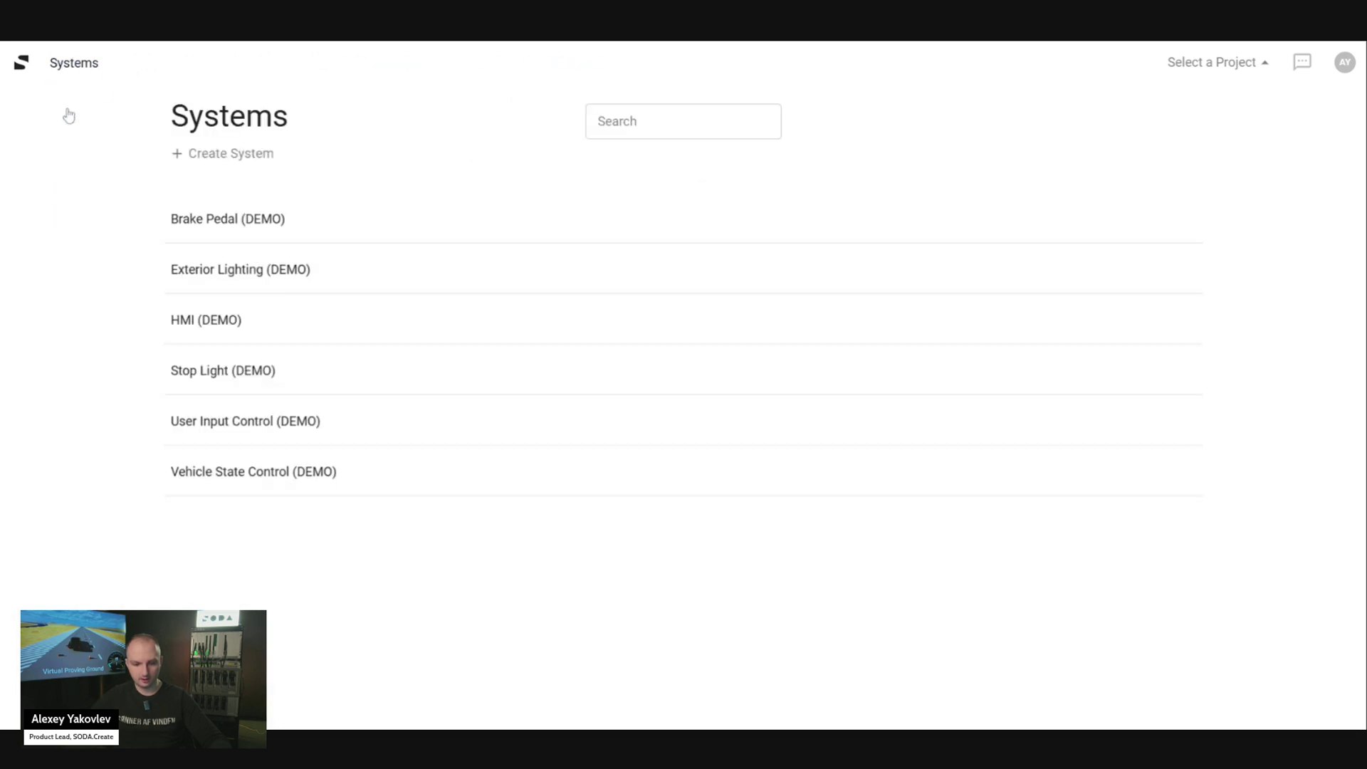
left_click(226, 283)
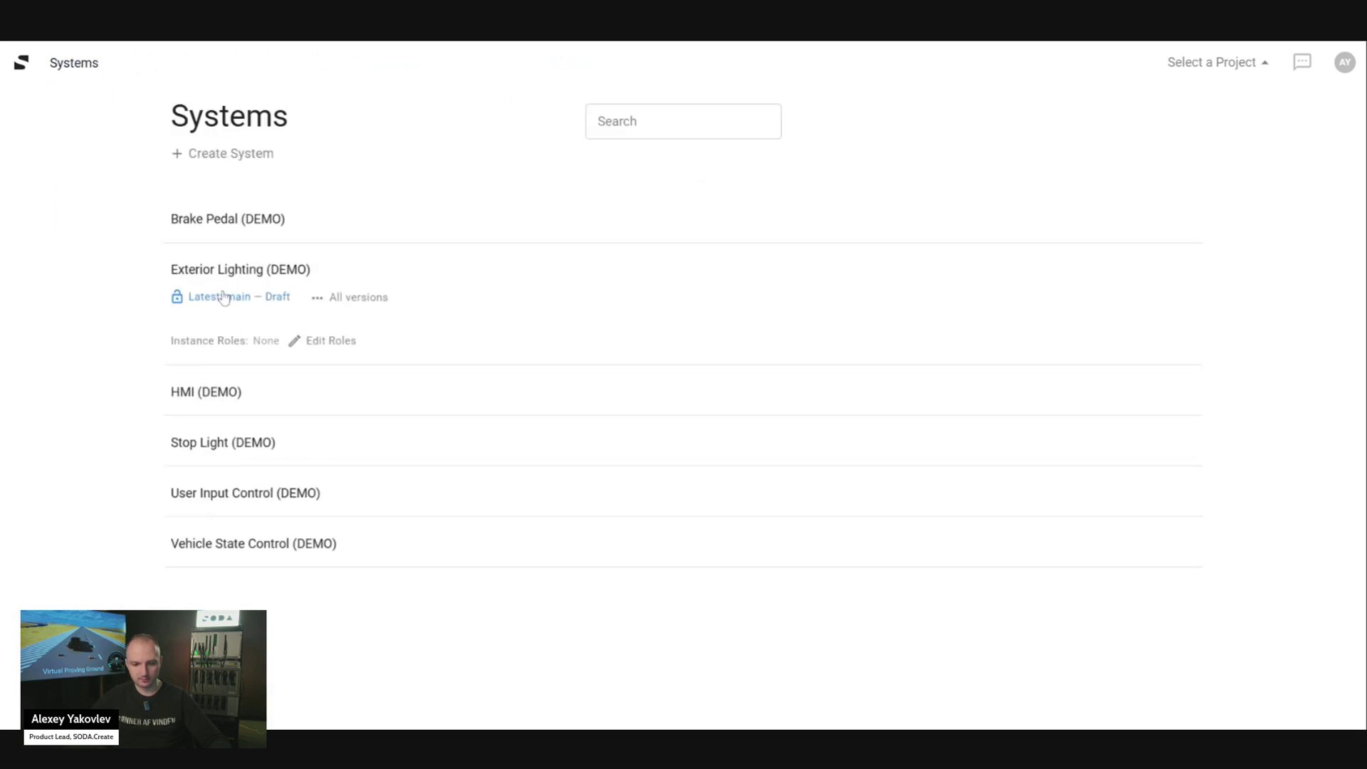
left_click(223, 296)
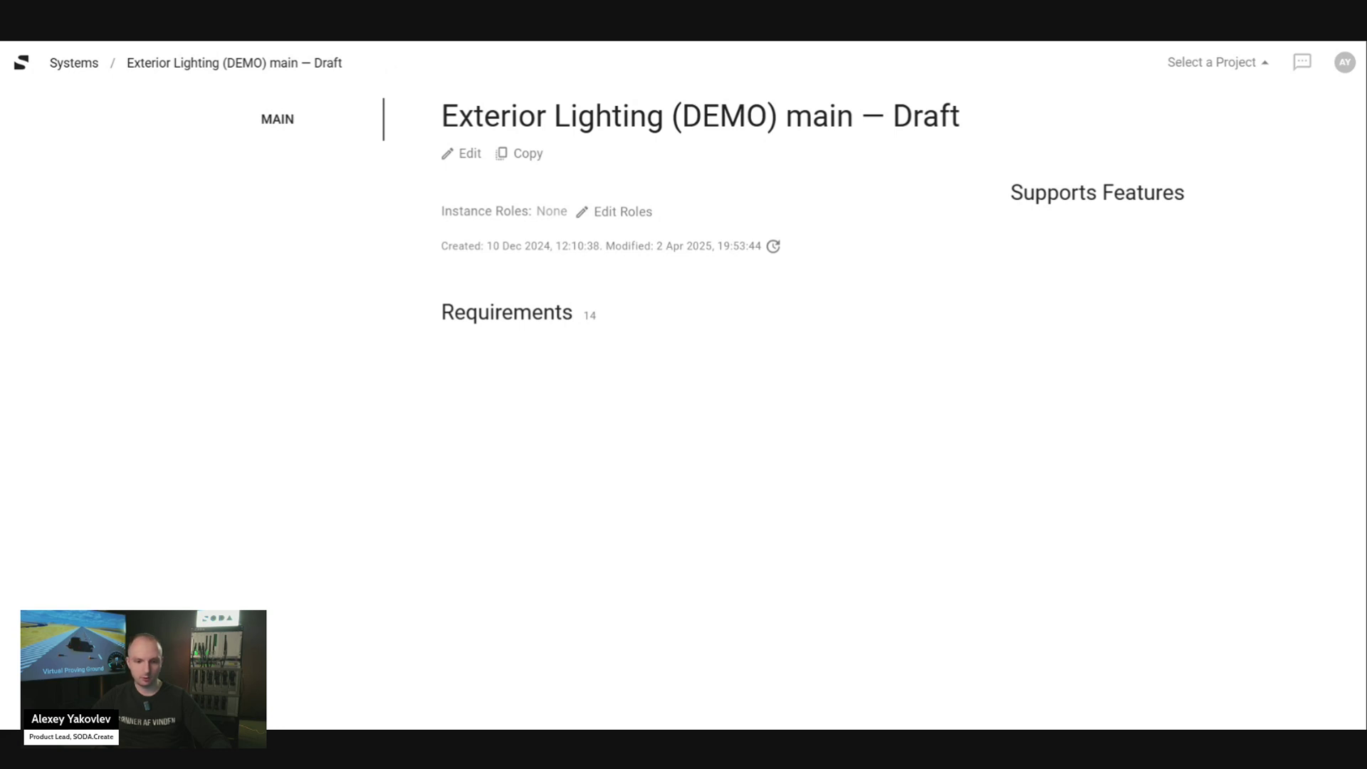
Open the requirements of the Exterior Lights: Brake Lights (DEMO) main version and widen the Vehicle Requirements column.
mouse_move(407, 66)
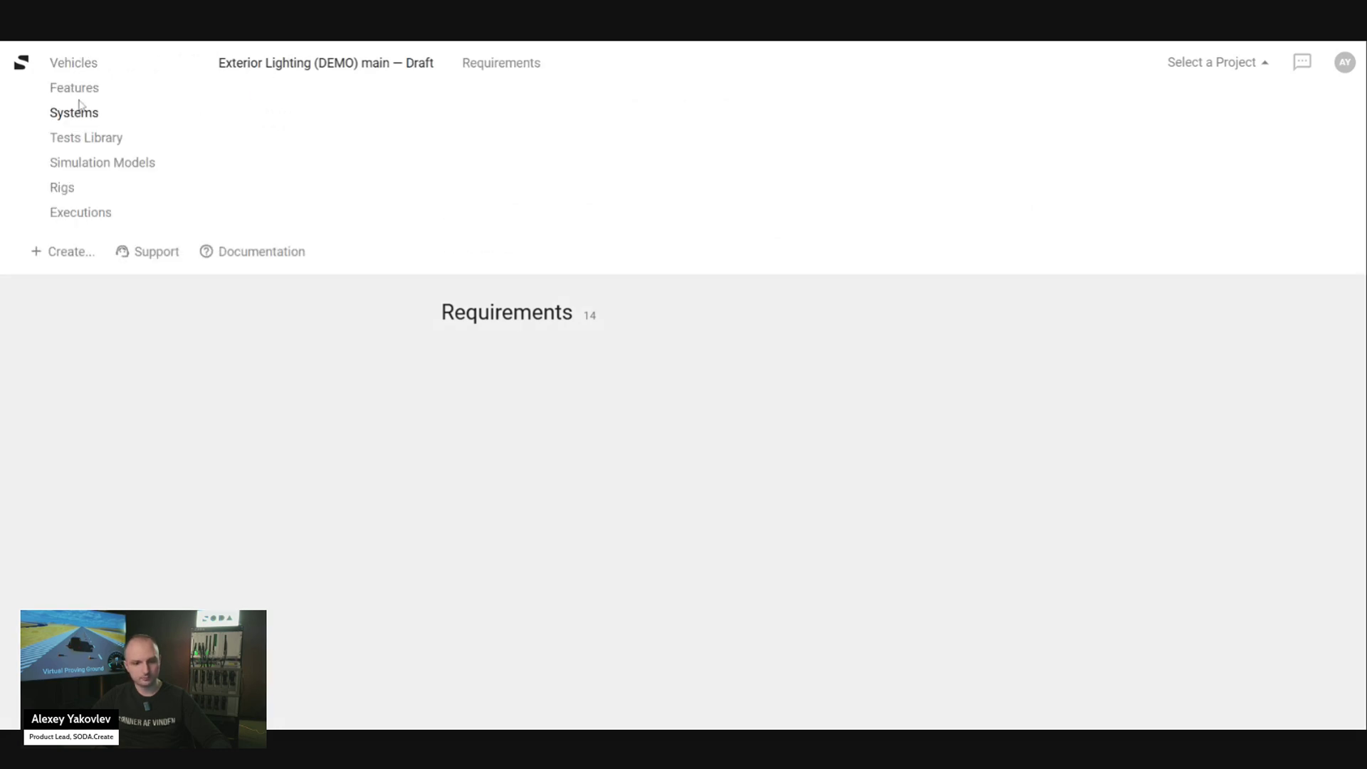
left_click(75, 88)
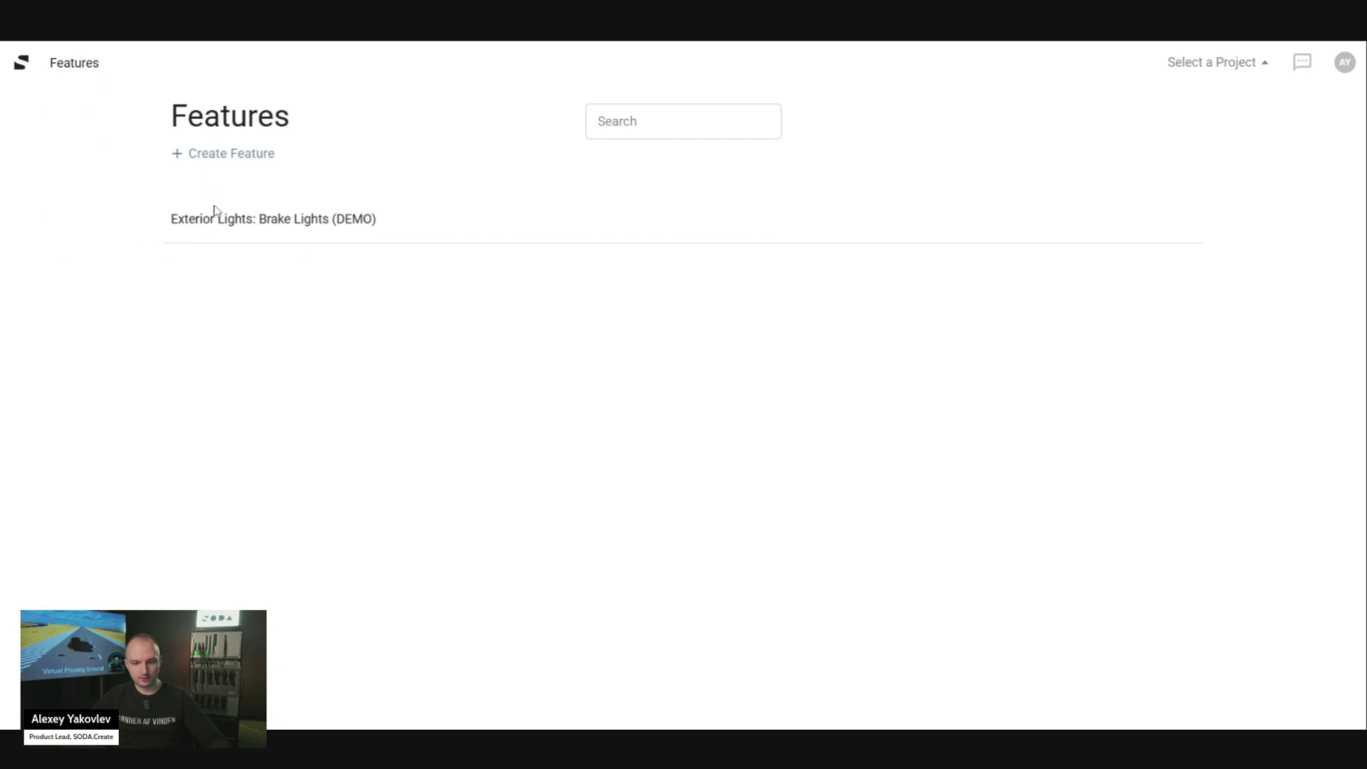
left_click(209, 247)
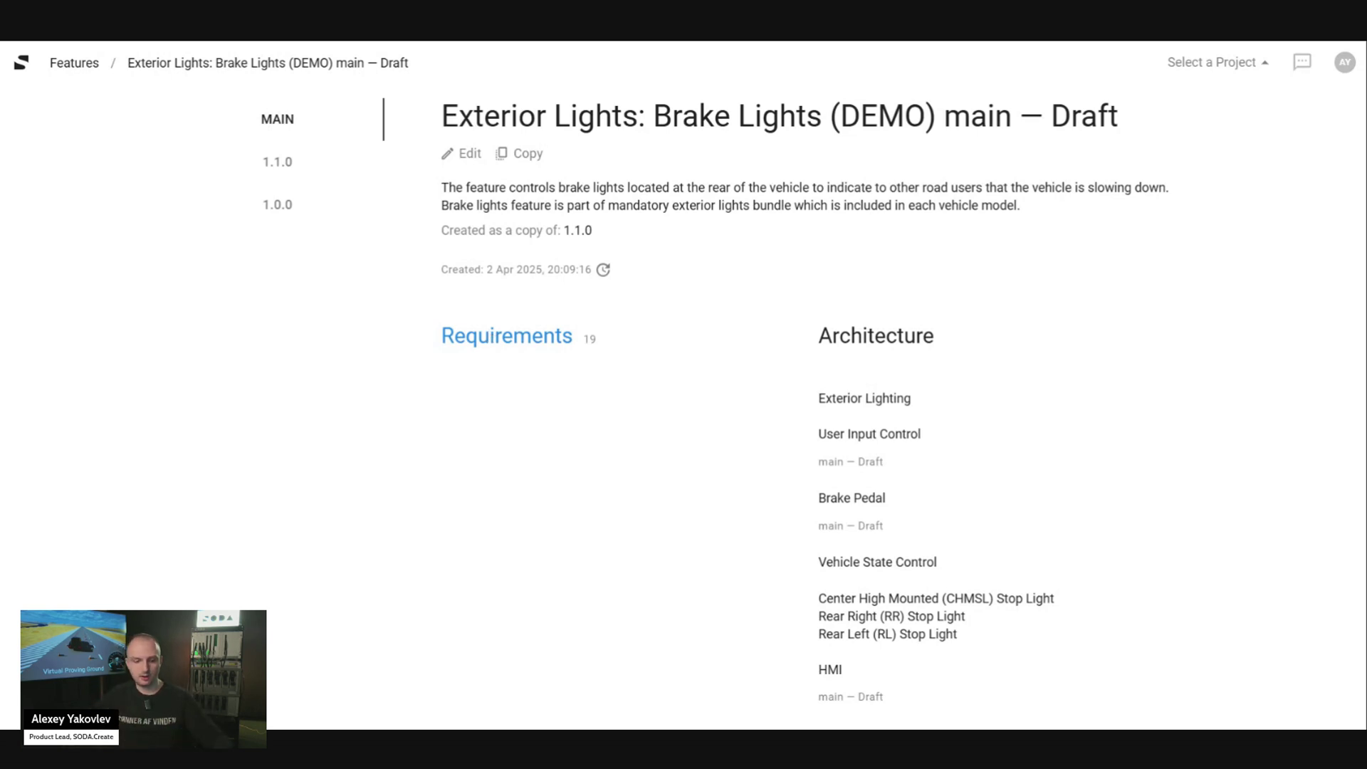
left_click(547, 338)
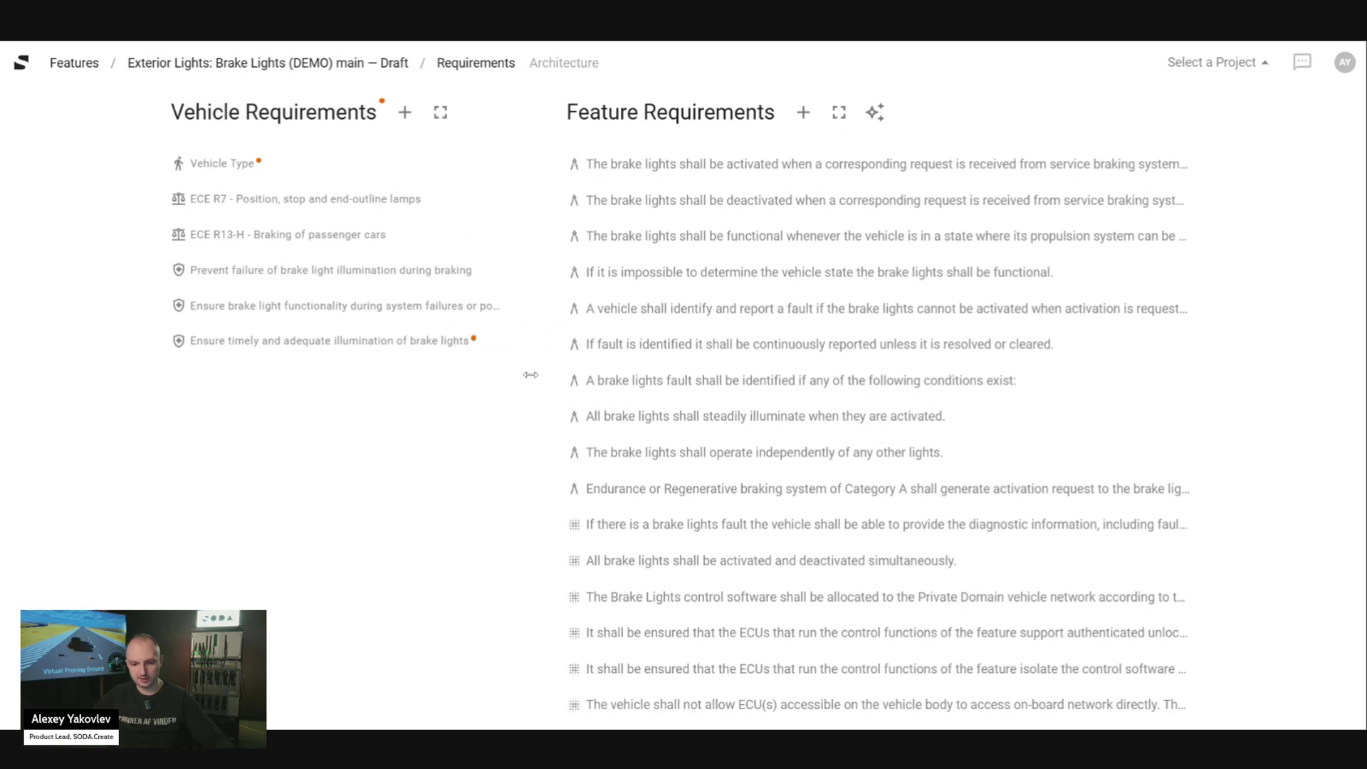
left_click_drag(534, 374, 588, 379)
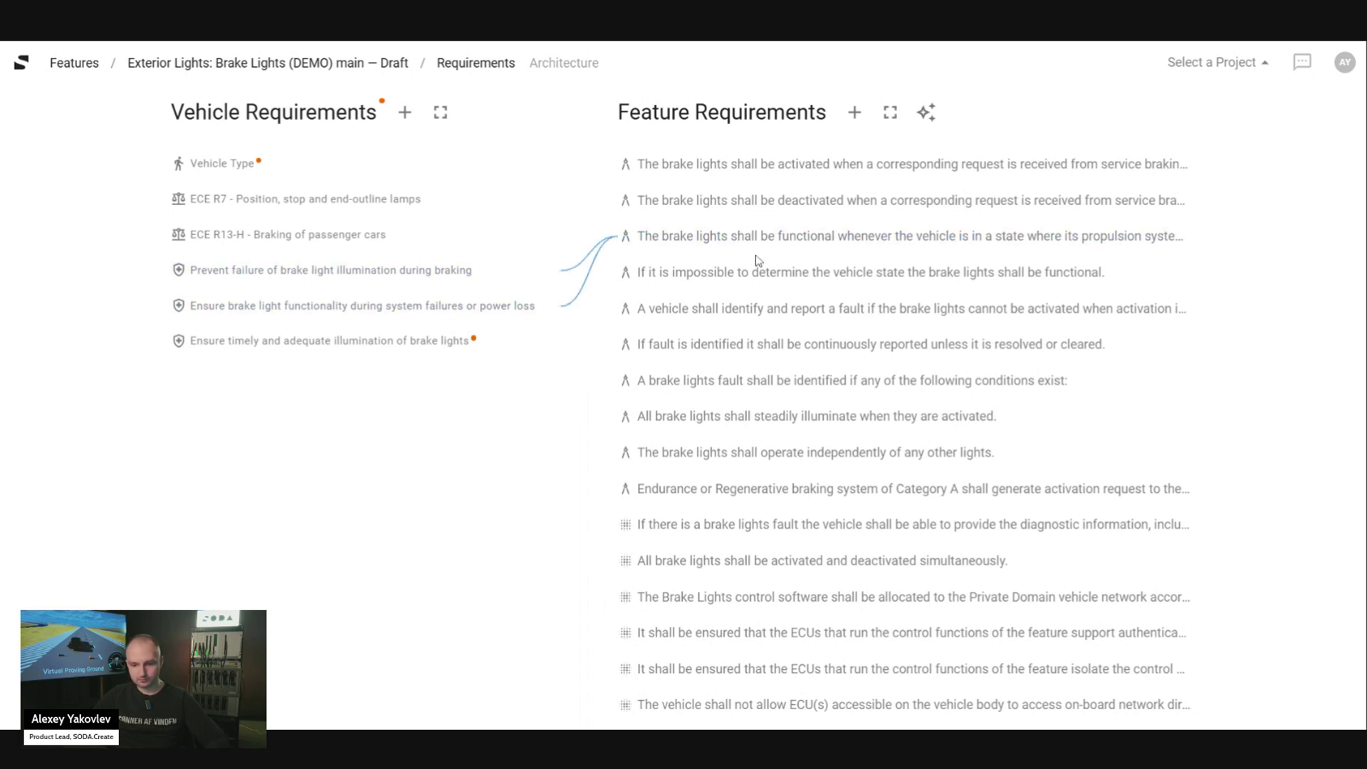
Remove the functional requirement "The brake lights shall be activated when a corresponding request is received" from the feature.
left_click(750, 170)
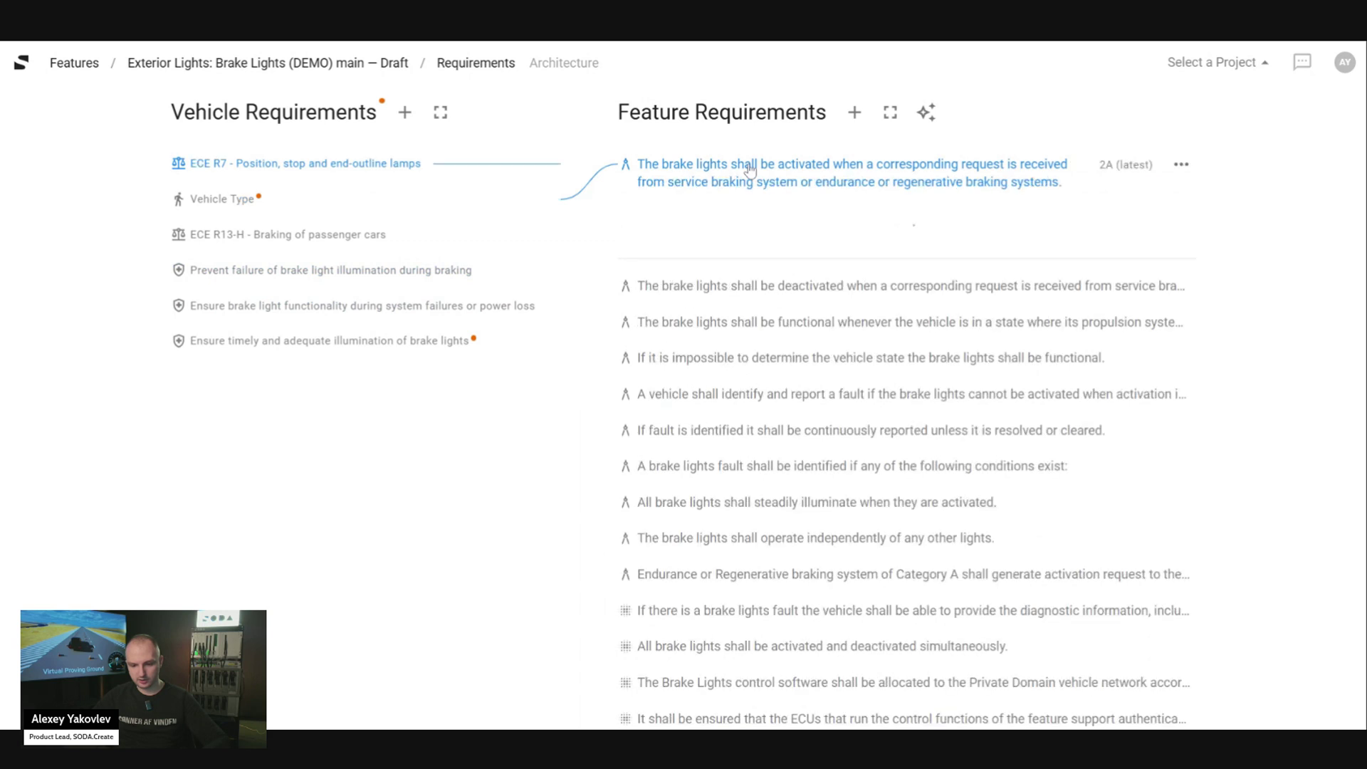
left_click(1182, 164)
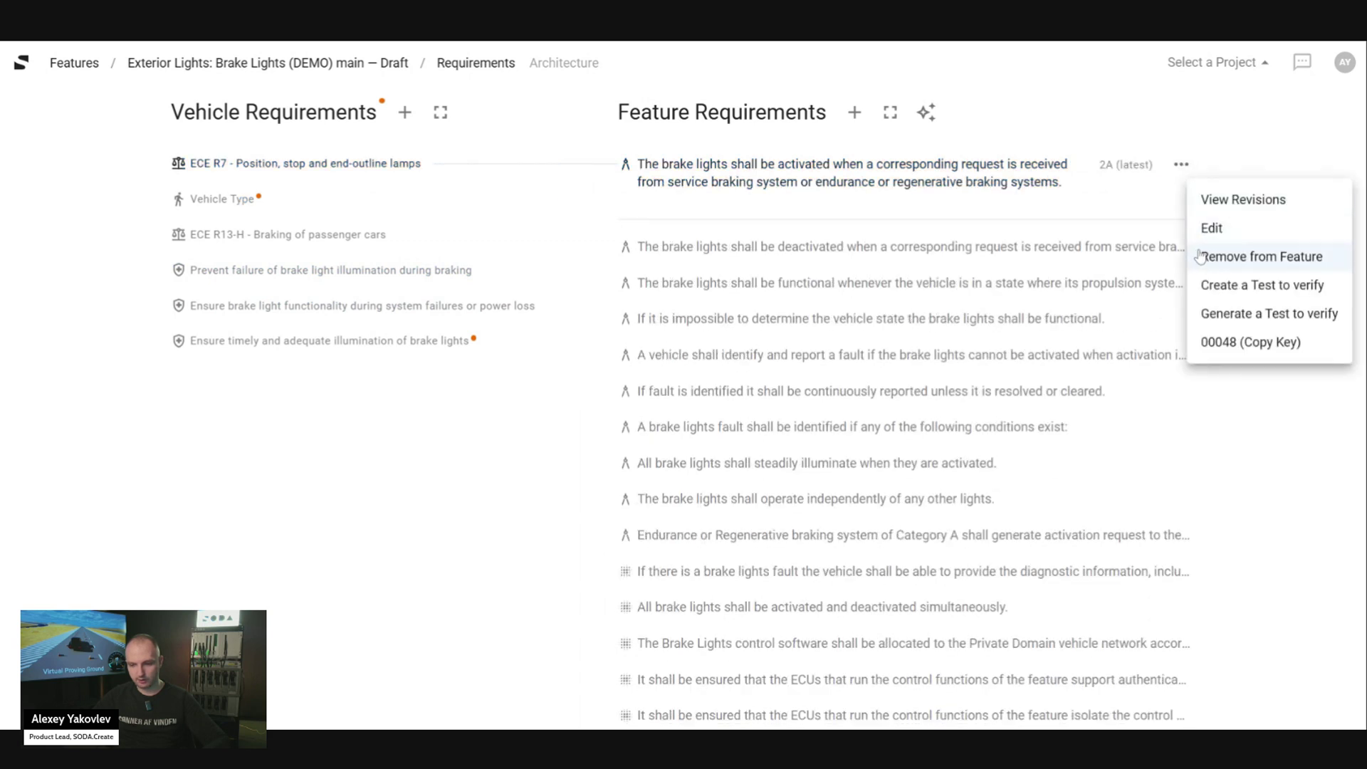
left_click(1200, 256)
left_click(1149, 354)
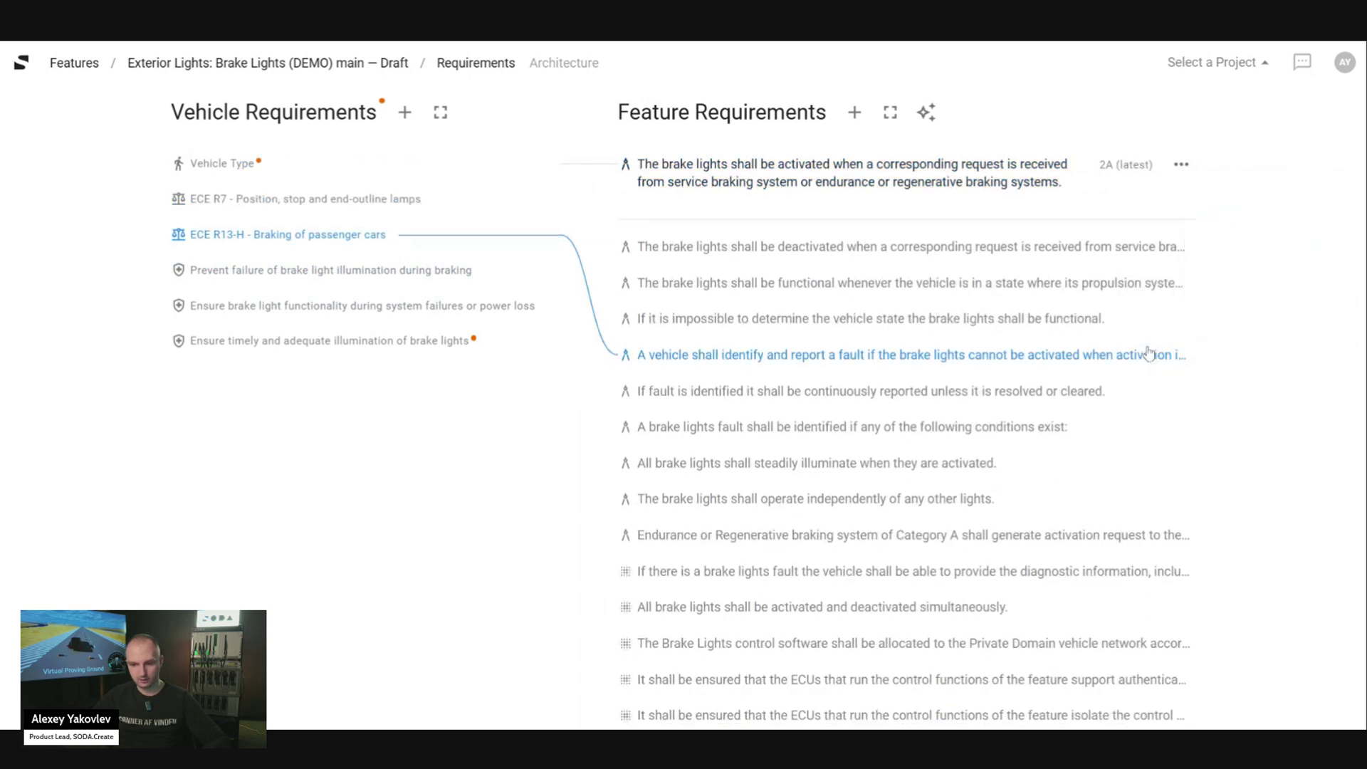
Add the existing requirement 00048 back to the feature requirements without a derived-from link.
left_click(854, 114)
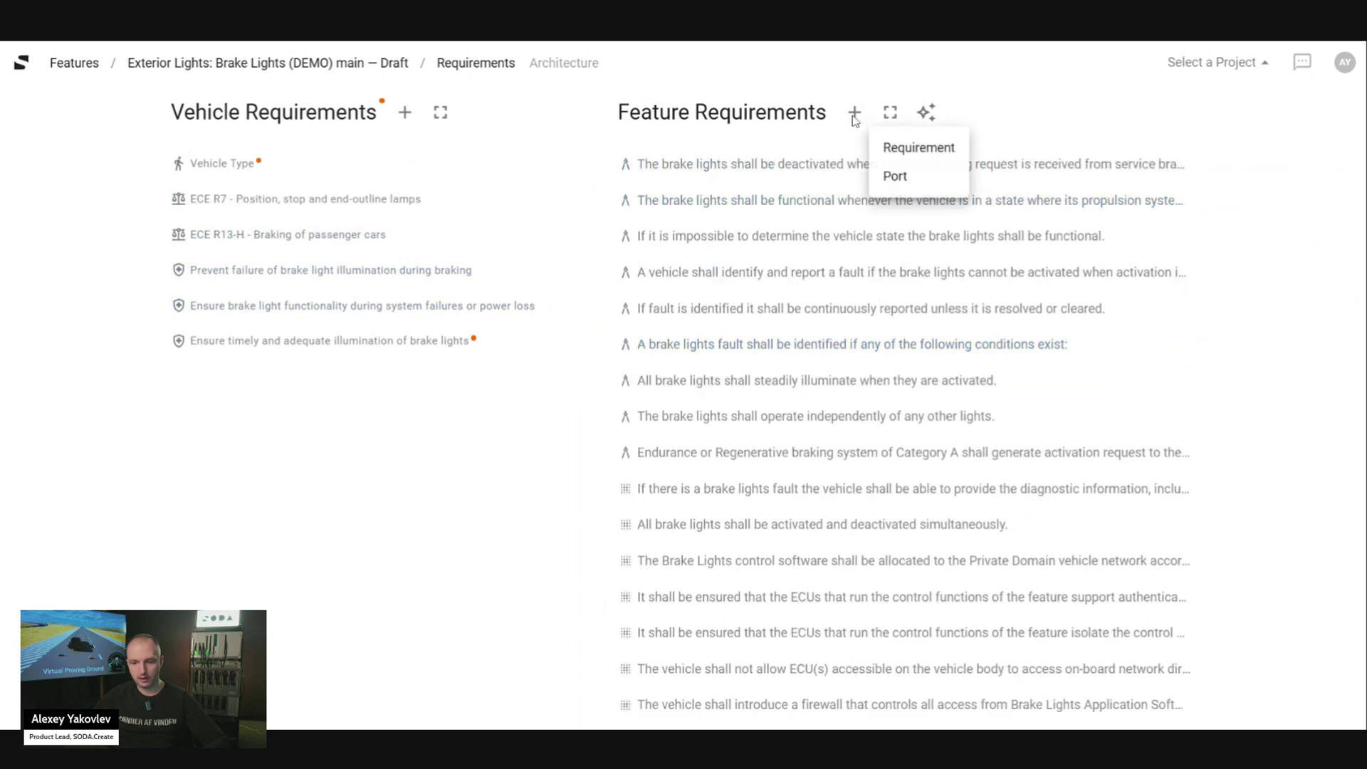
left_click(880, 150)
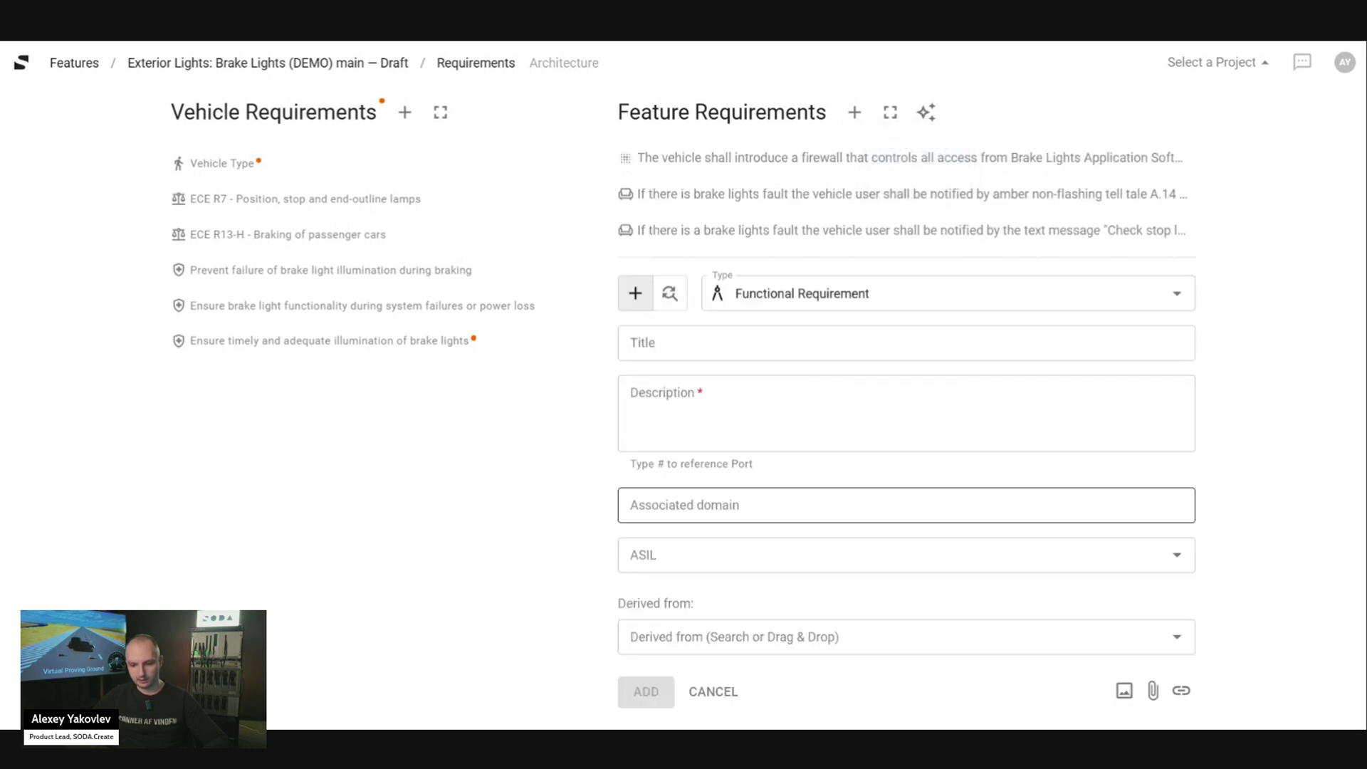
left_click(666, 300)
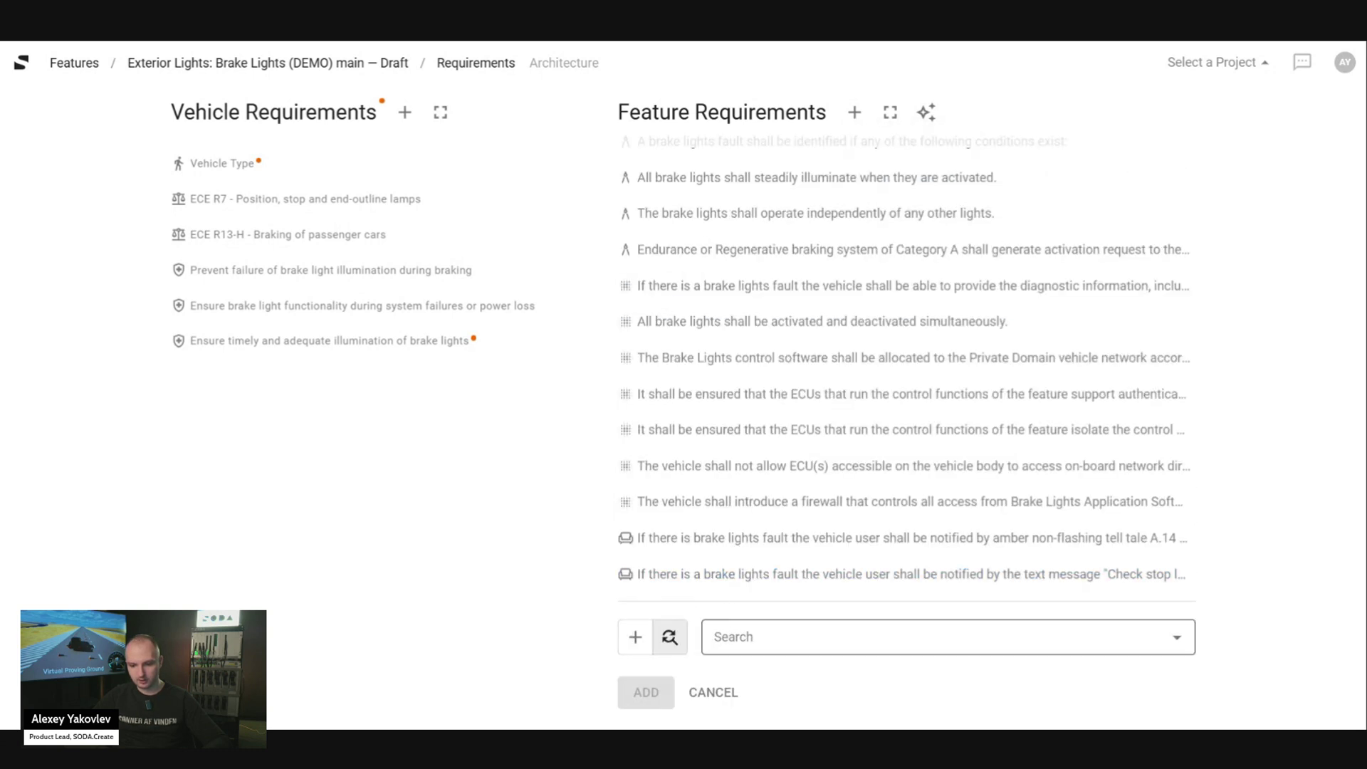
left_click(733, 638)
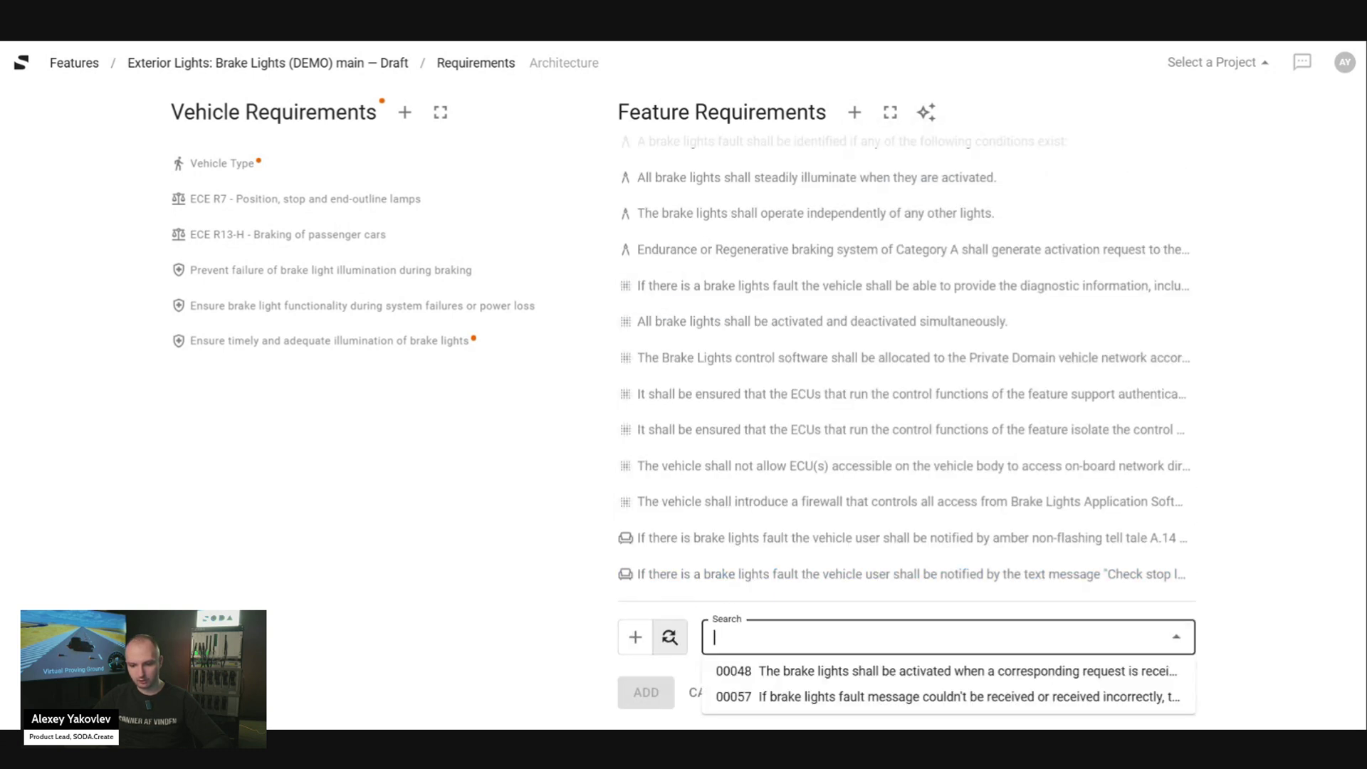
left_click(798, 683)
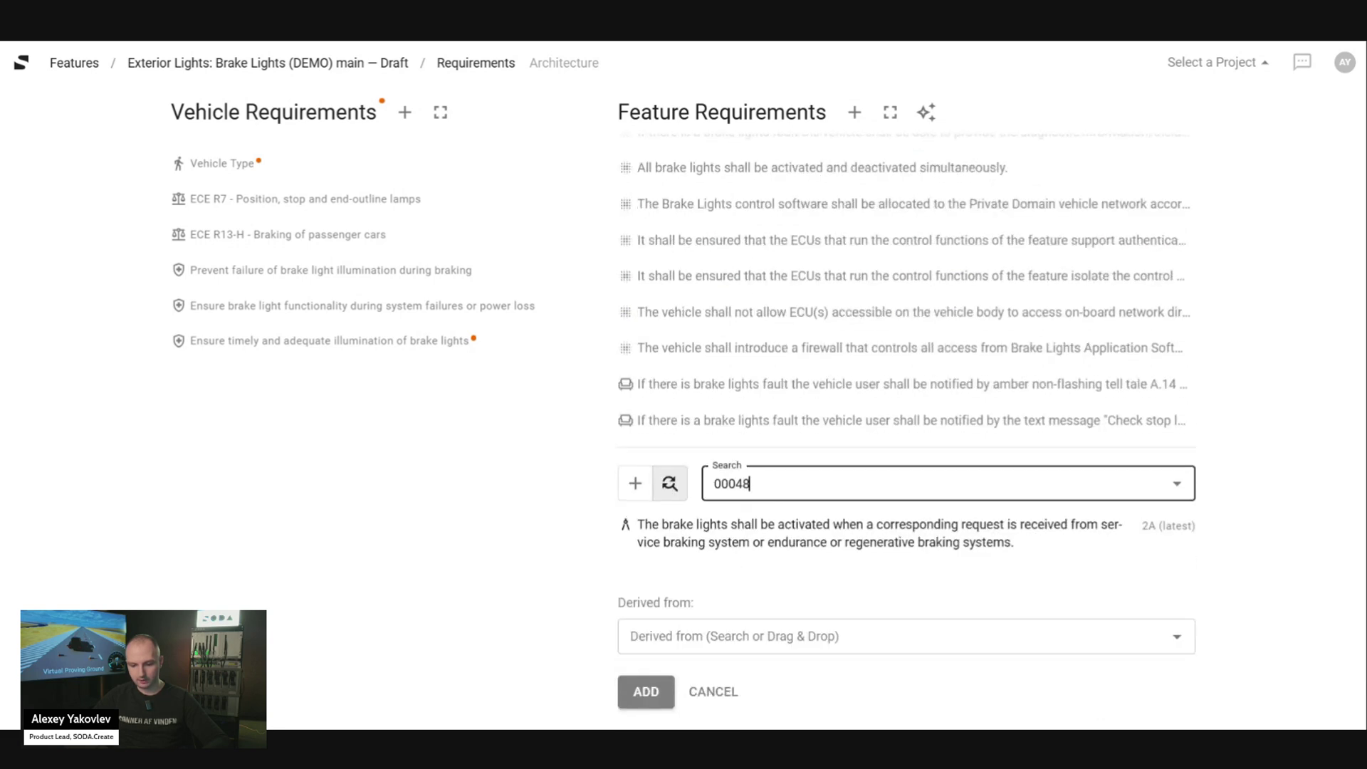
left_click(648, 689)
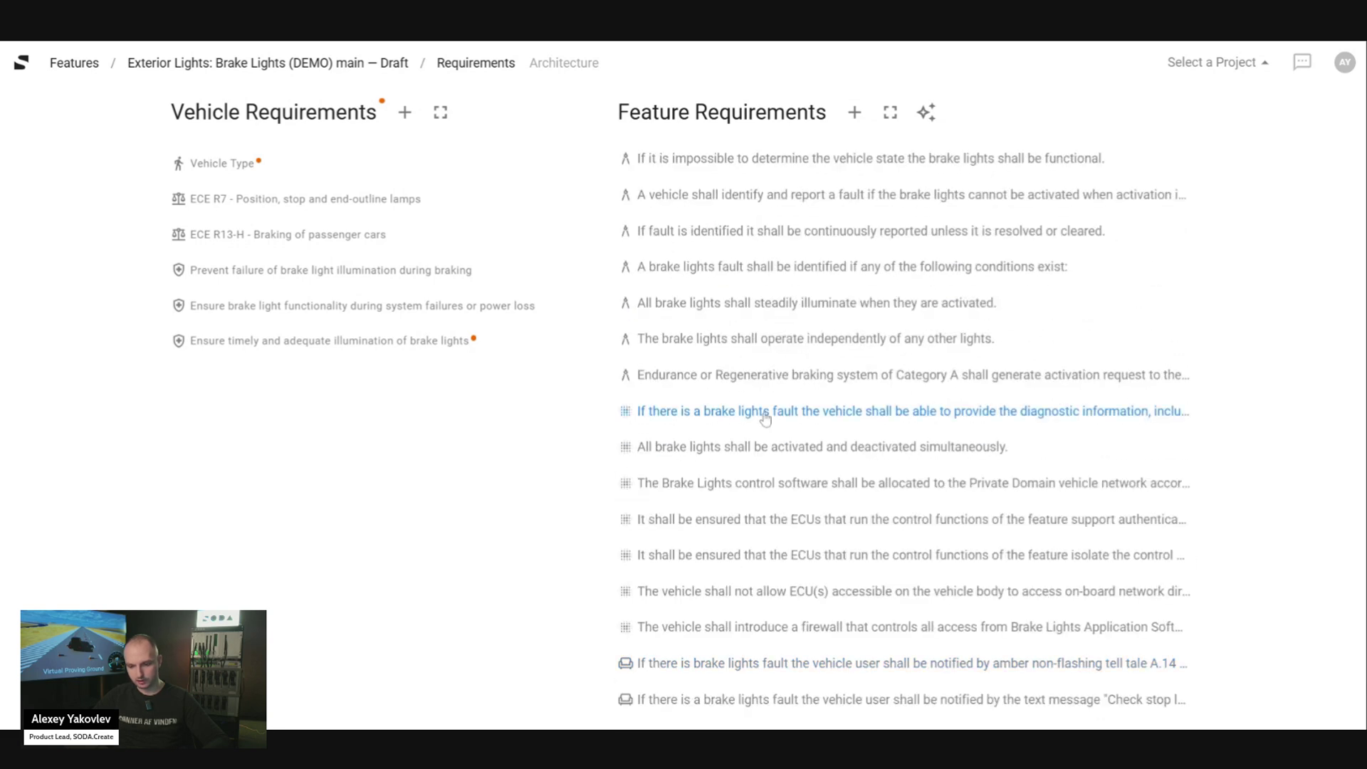
Inspect the requirement "If it is impossible to determine the vehicle state the brake lights shall be functional" and narrow the Vehicle Requirements column.
left_click(768, 160)
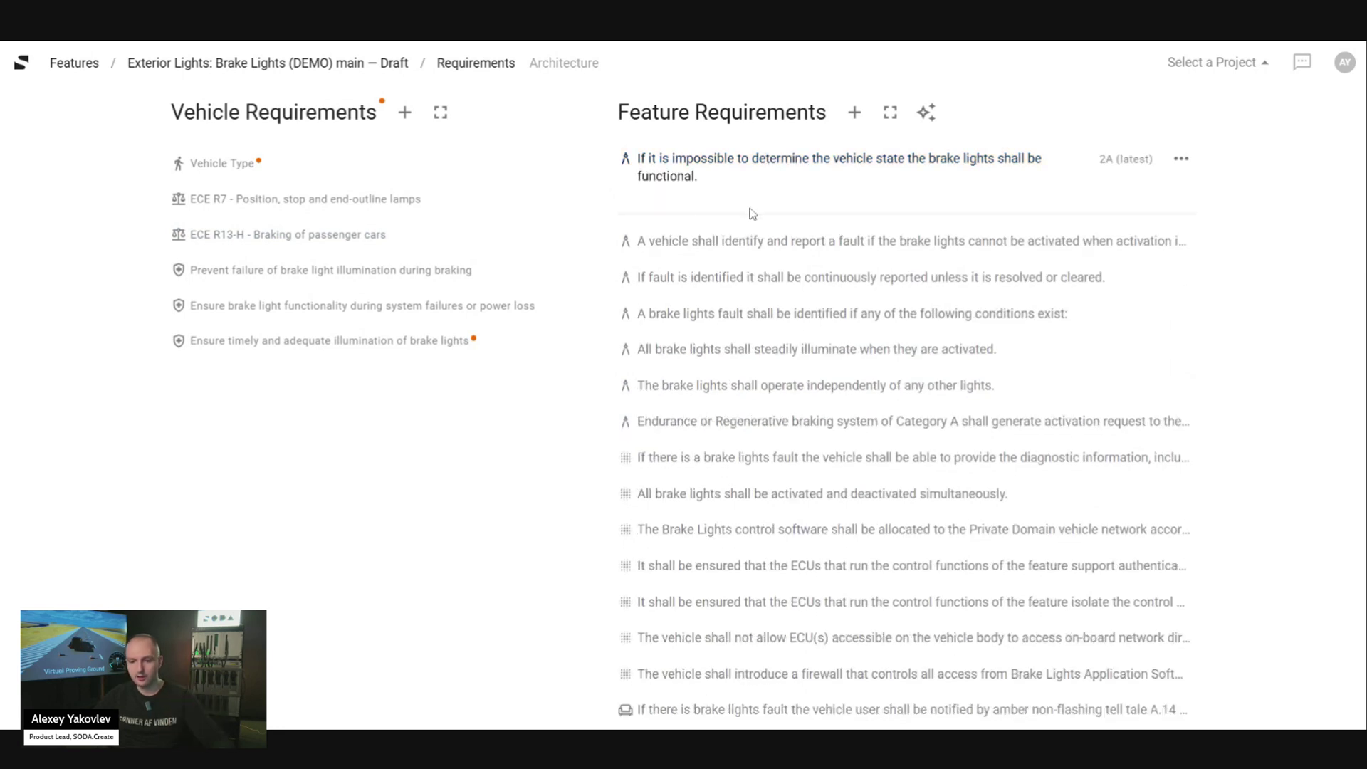
left_click_drag(598, 240, 567, 240)
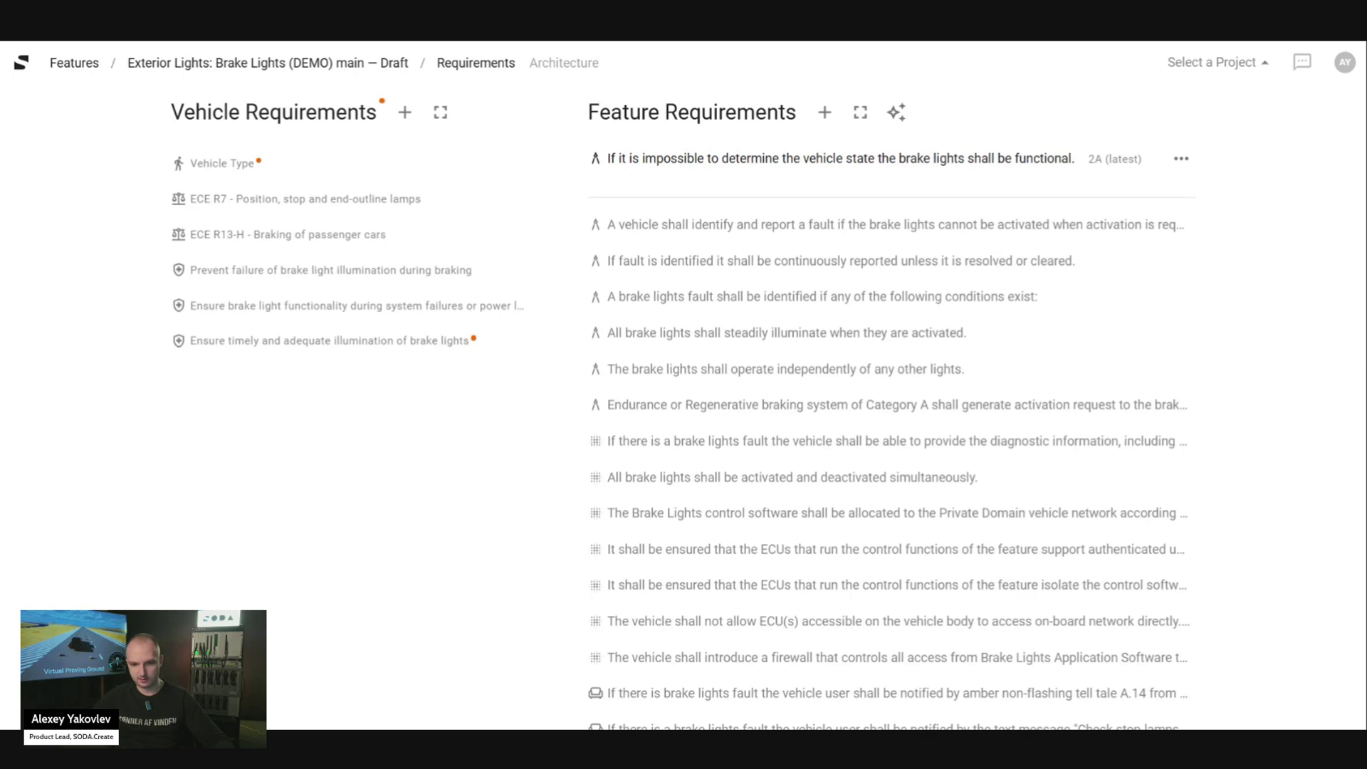
left_click(629, 162)
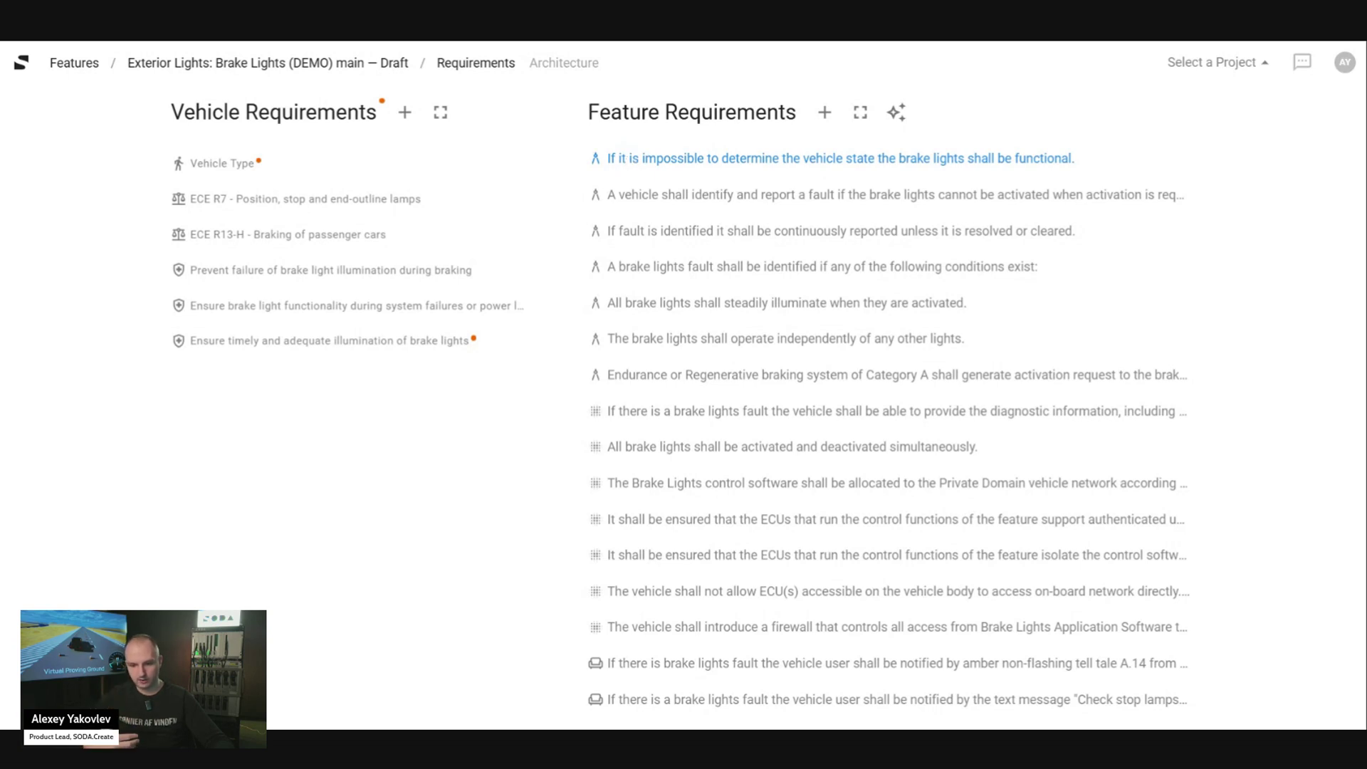
Examine the details and links of the vehicle requirements "ECE R13-H - Braking of passenger cars" and "Ensure timely and adequate illumination of brake lights".
left_click(347, 248)
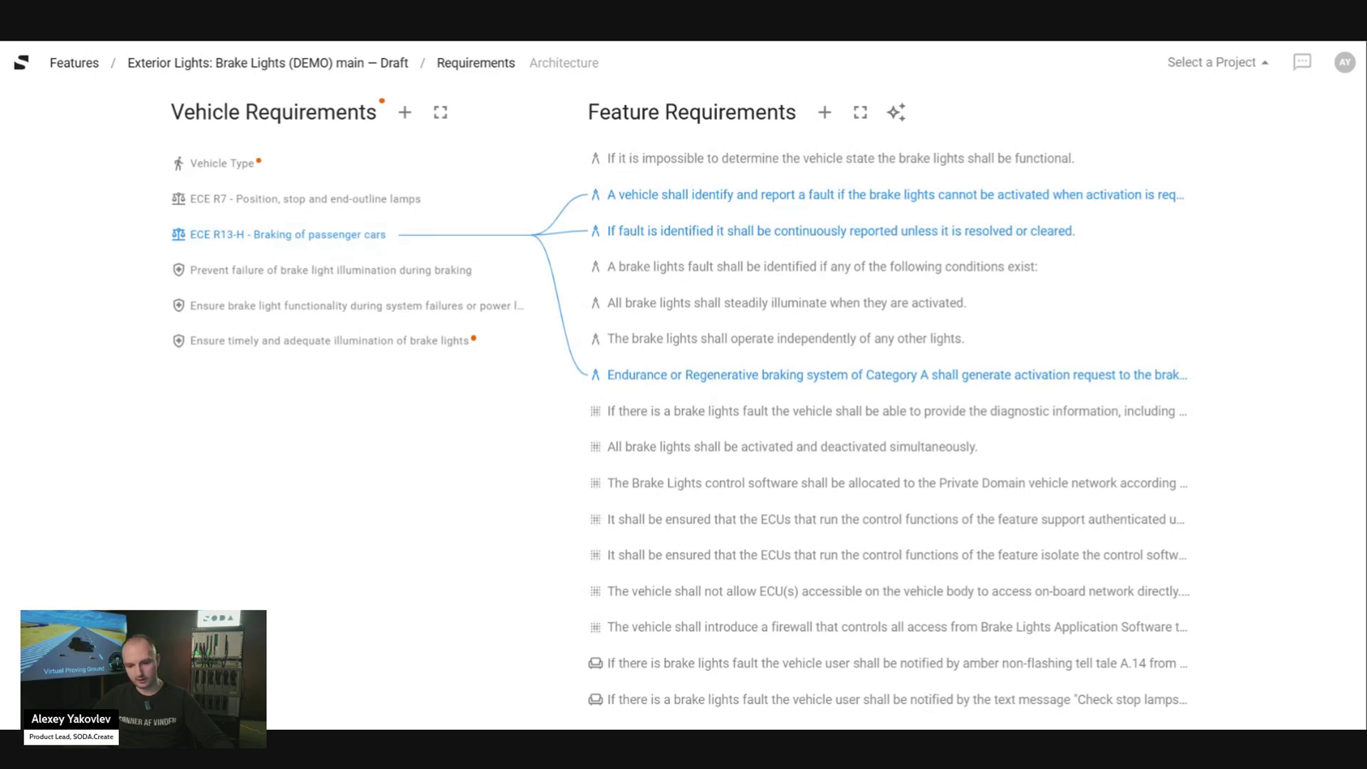
left_click(376, 449)
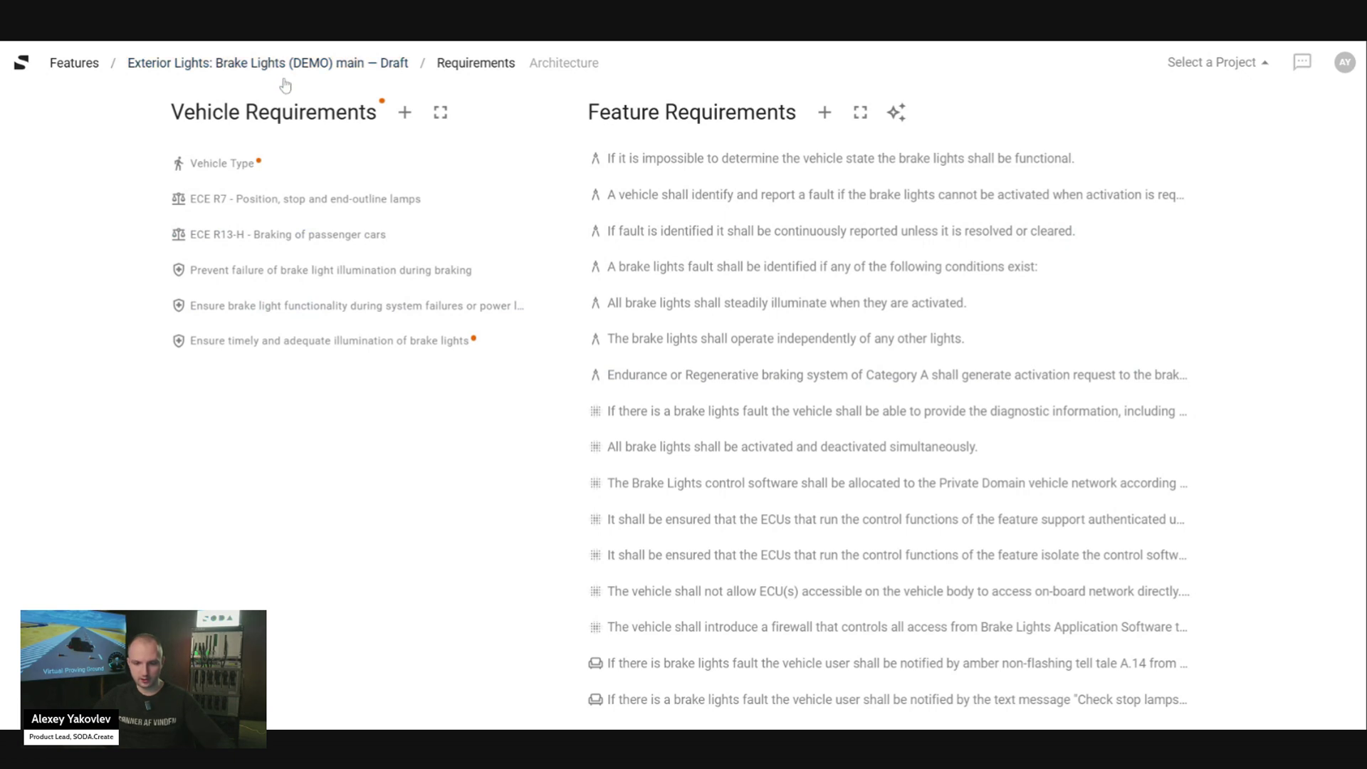
left_click(241, 238)
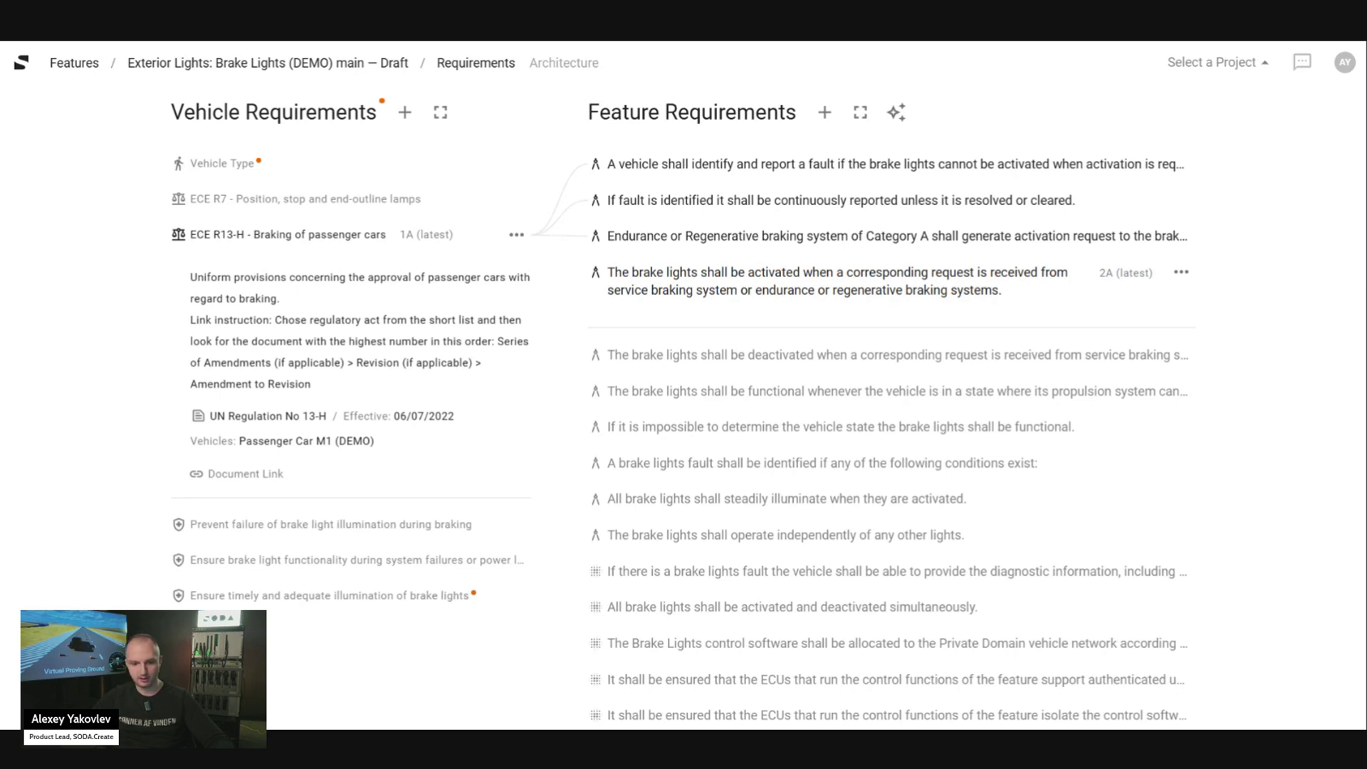
left_click(236, 234)
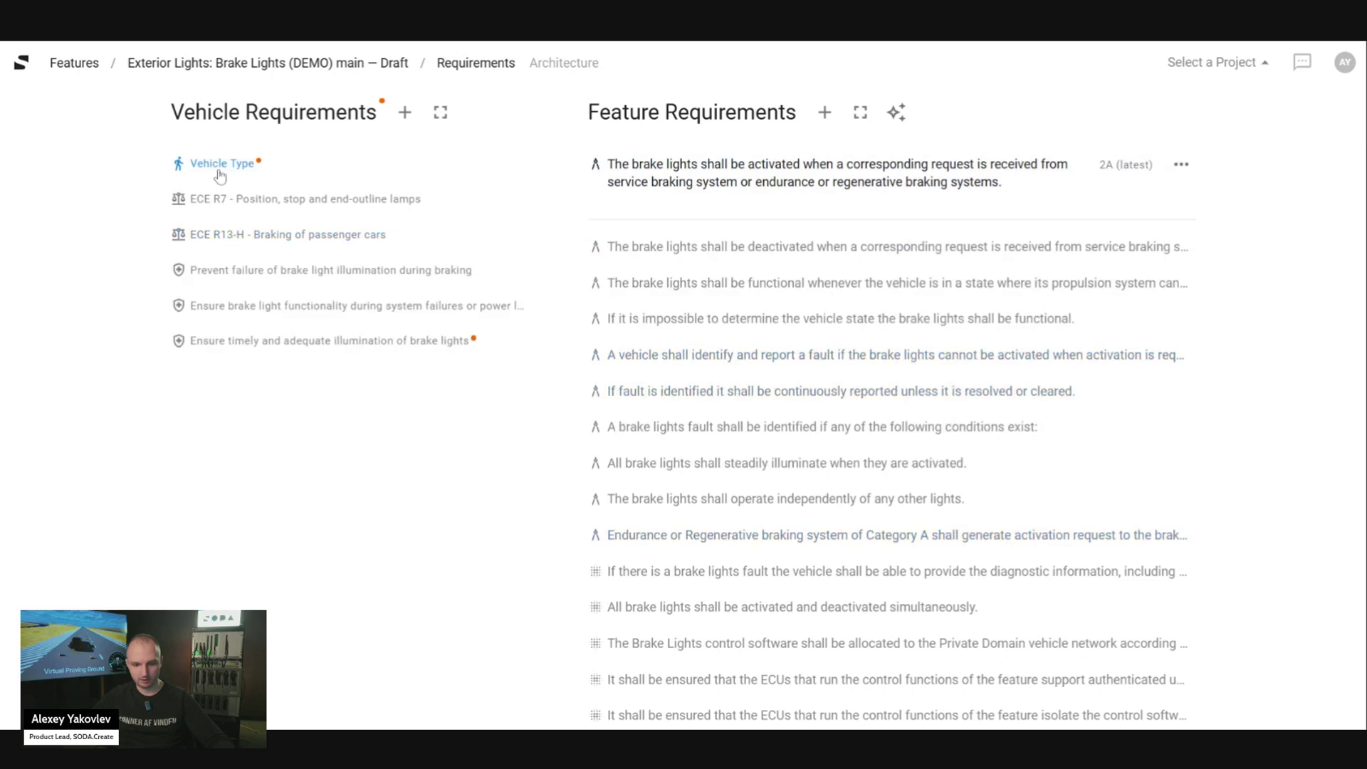
left_click(306, 356)
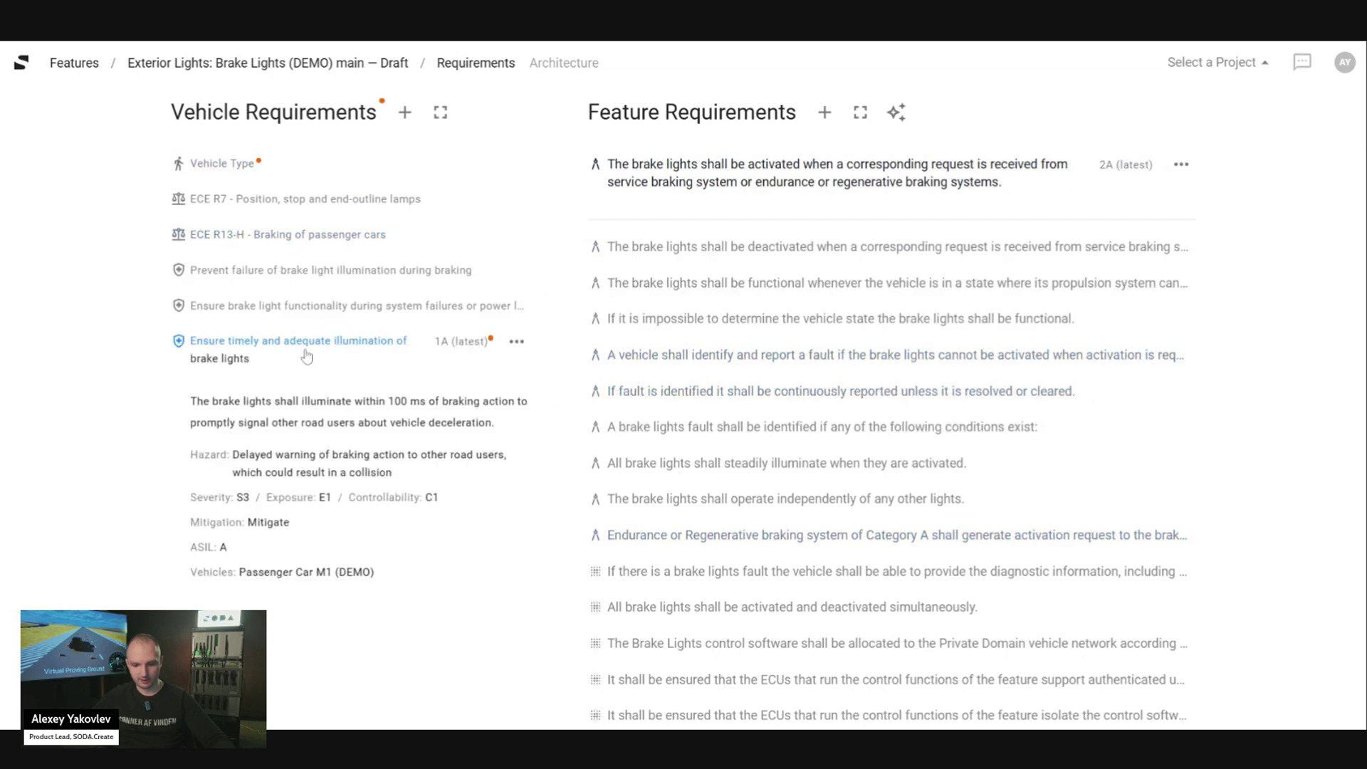
left_click(306, 356)
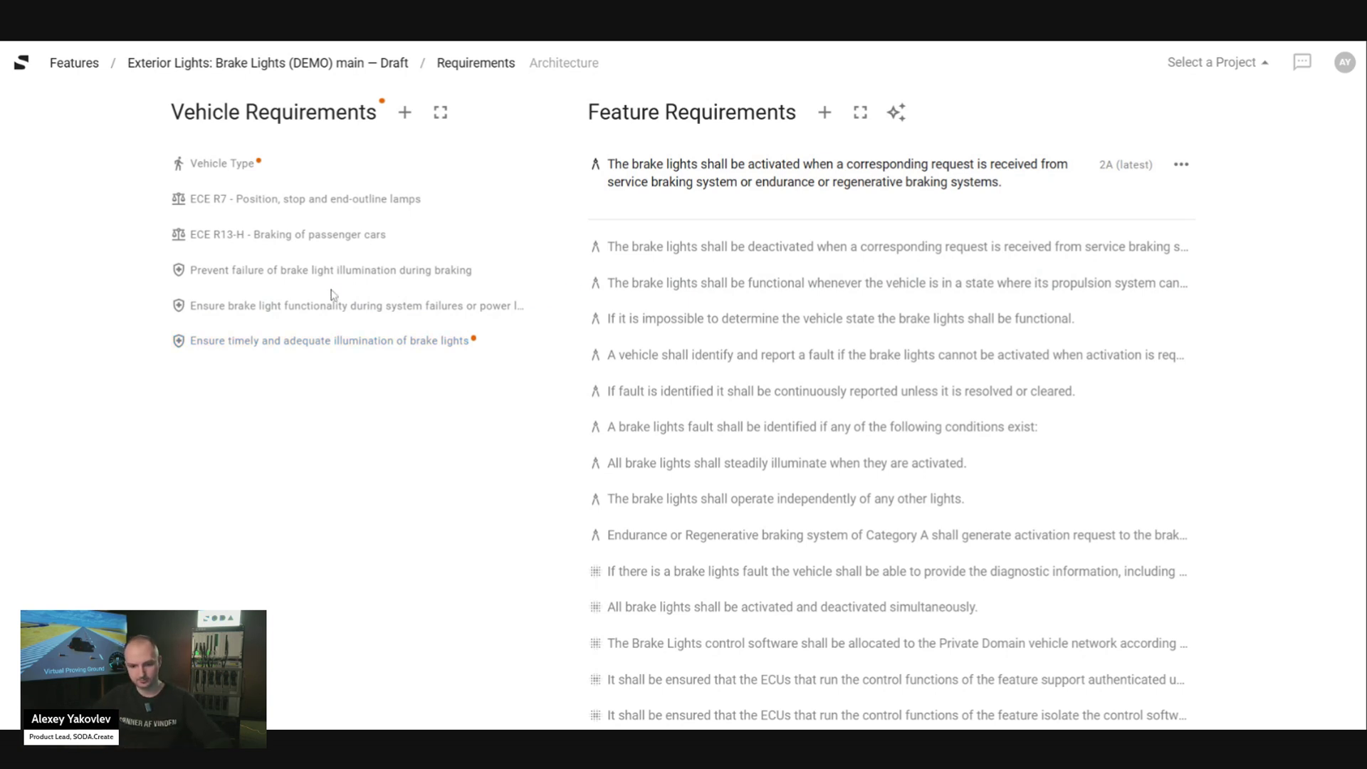
Link "A vehicle shall identify and report a fault" as also derived from "Ensure timely and adequate illumination of brake lights" and save it in the feature.
left_click(662, 355)
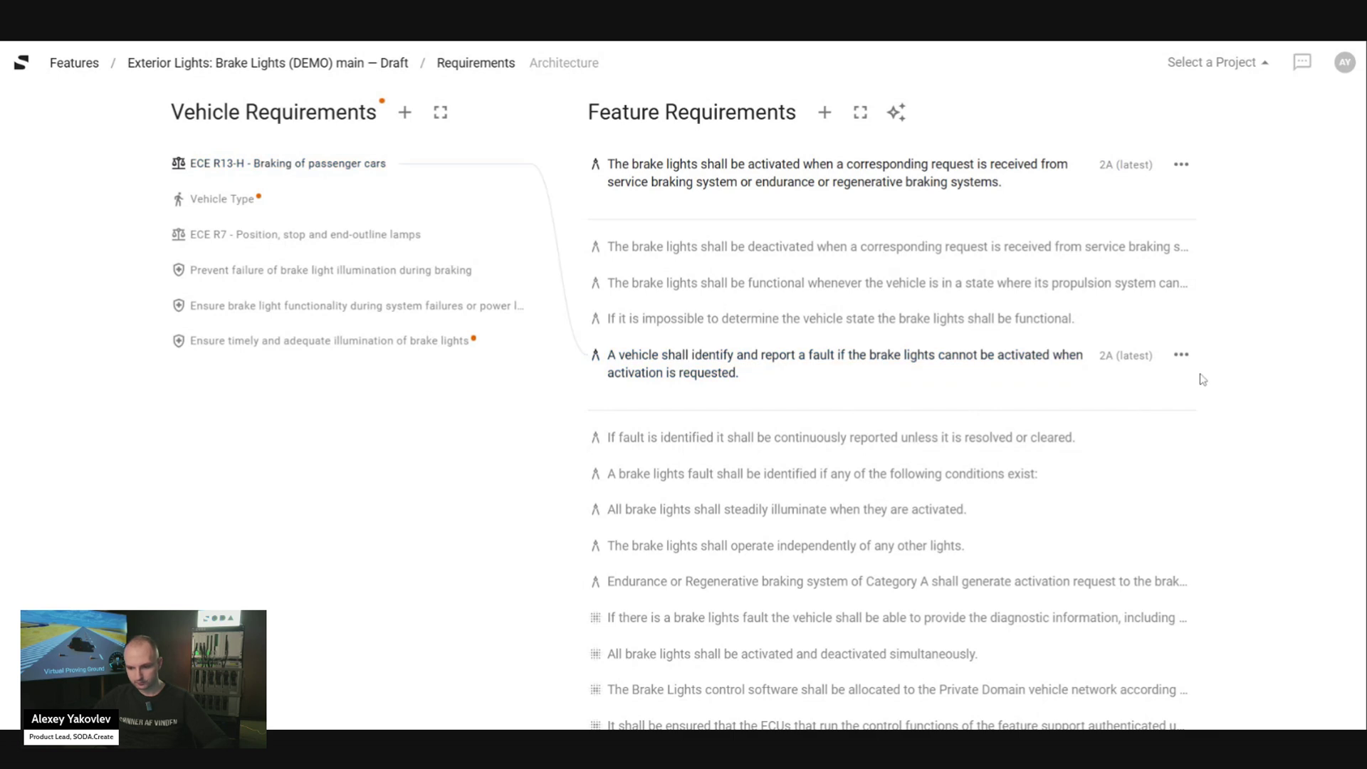
left_click(1181, 355)
left_click(1223, 424)
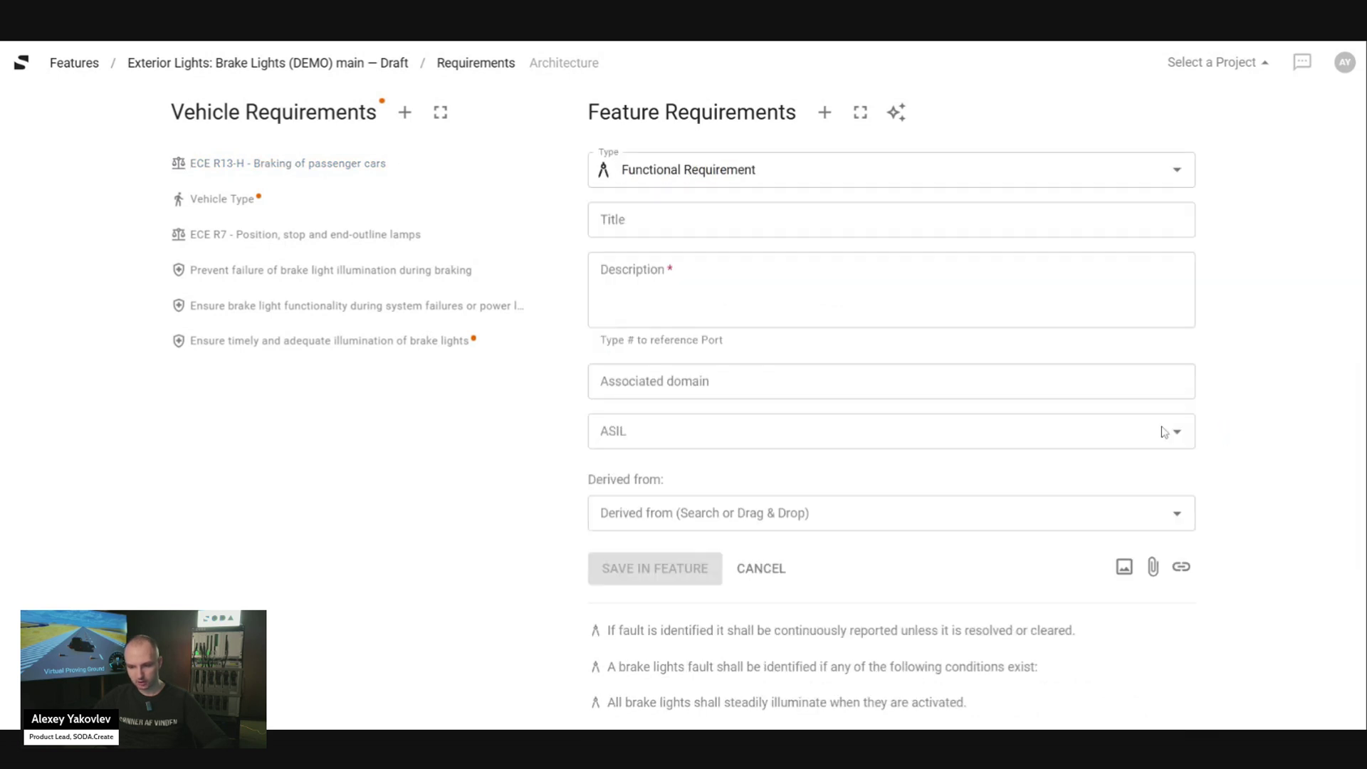
left_click_drag(390, 345, 772, 529)
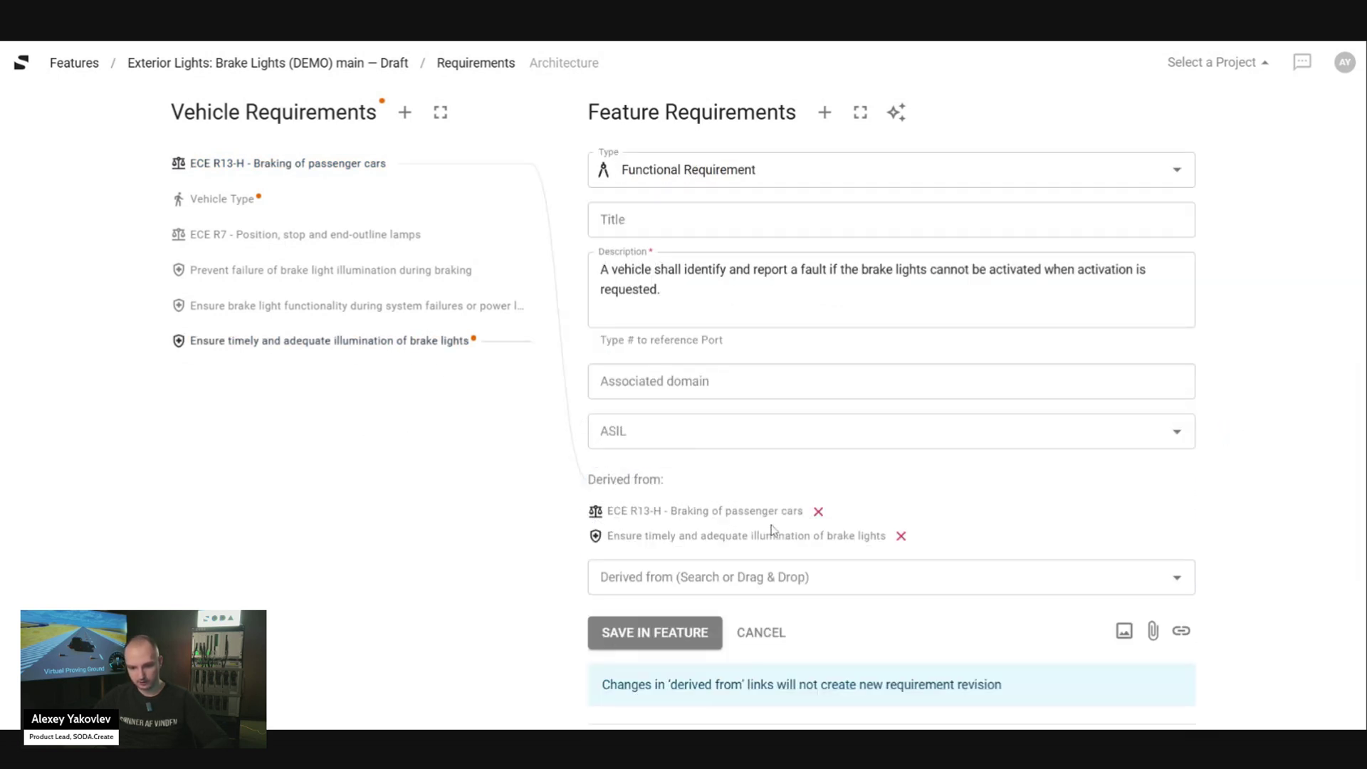
left_click(664, 635)
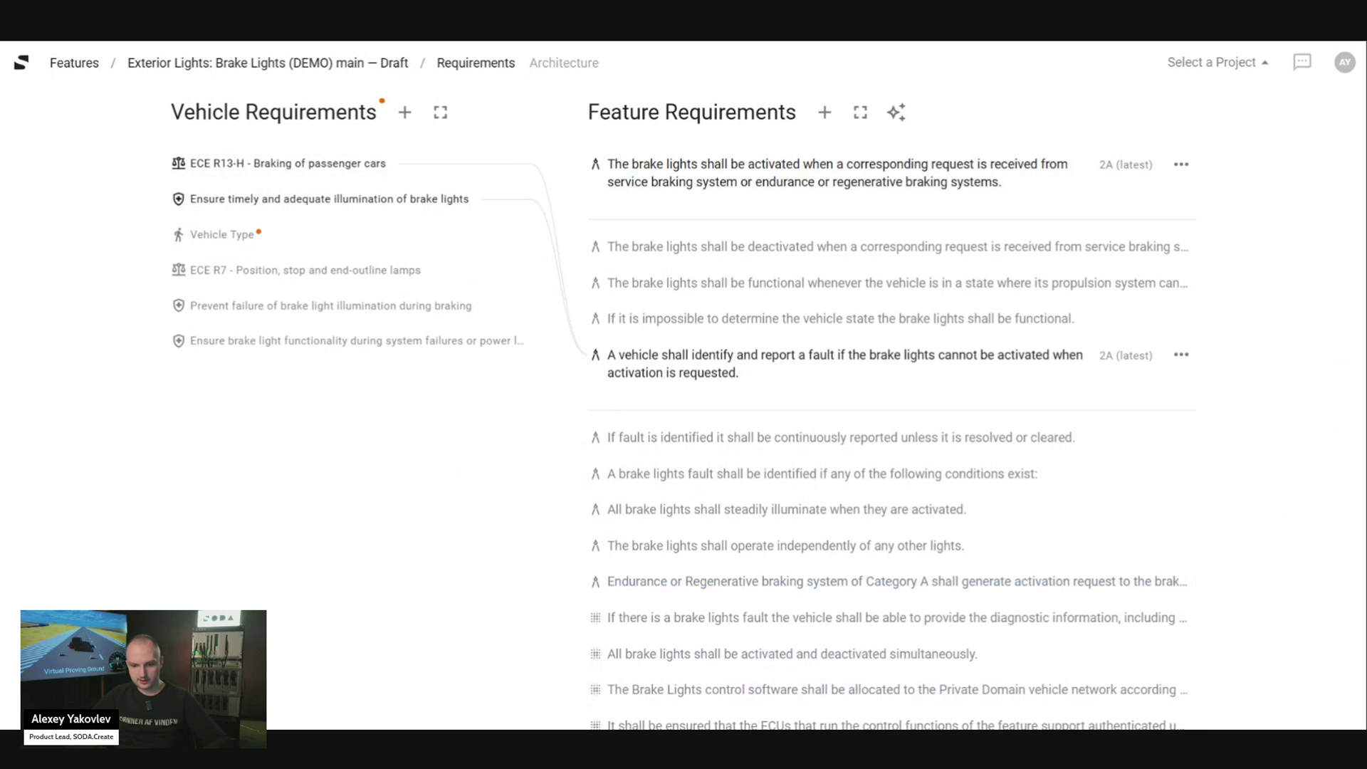
Check the fault-reporting requirement's links to its vehicle requirements, and widen the Vehicle Requirements column.
left_click(673, 178)
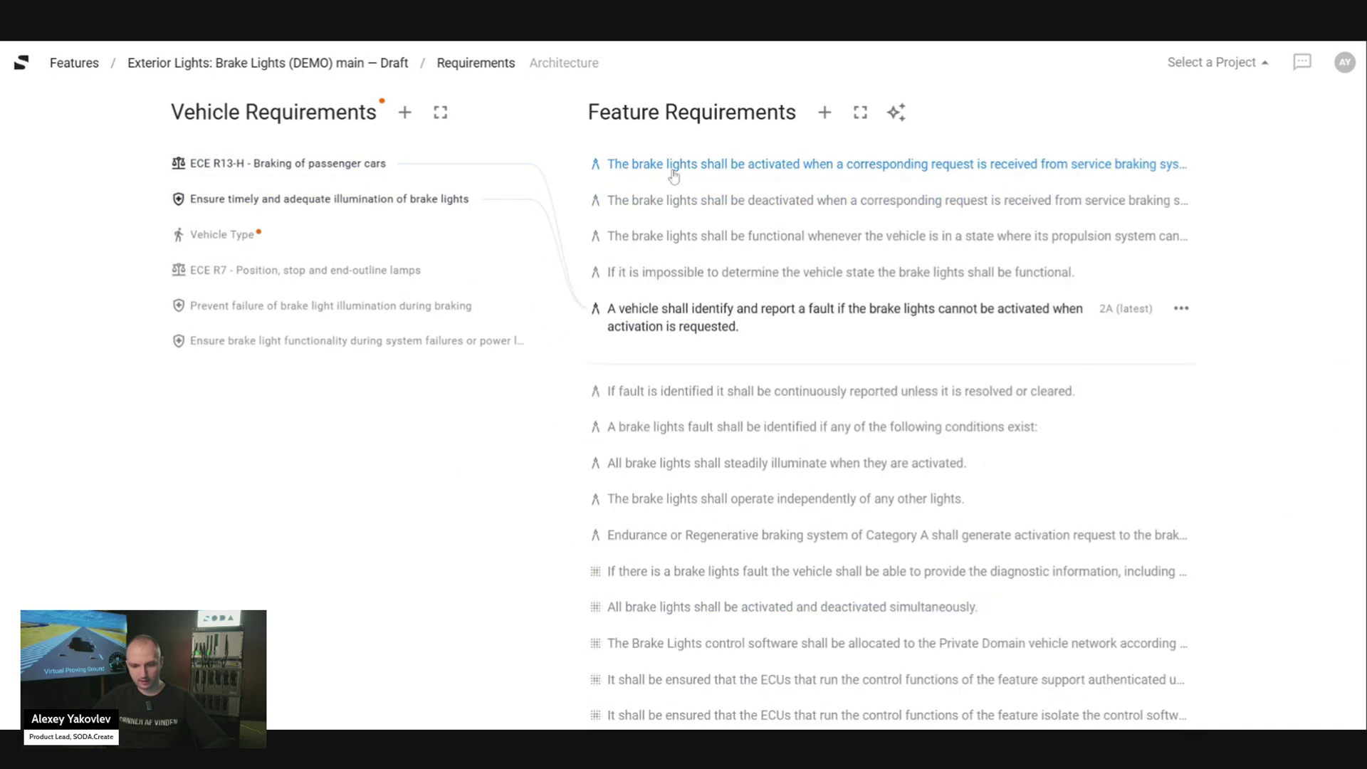
left_click(662, 321)
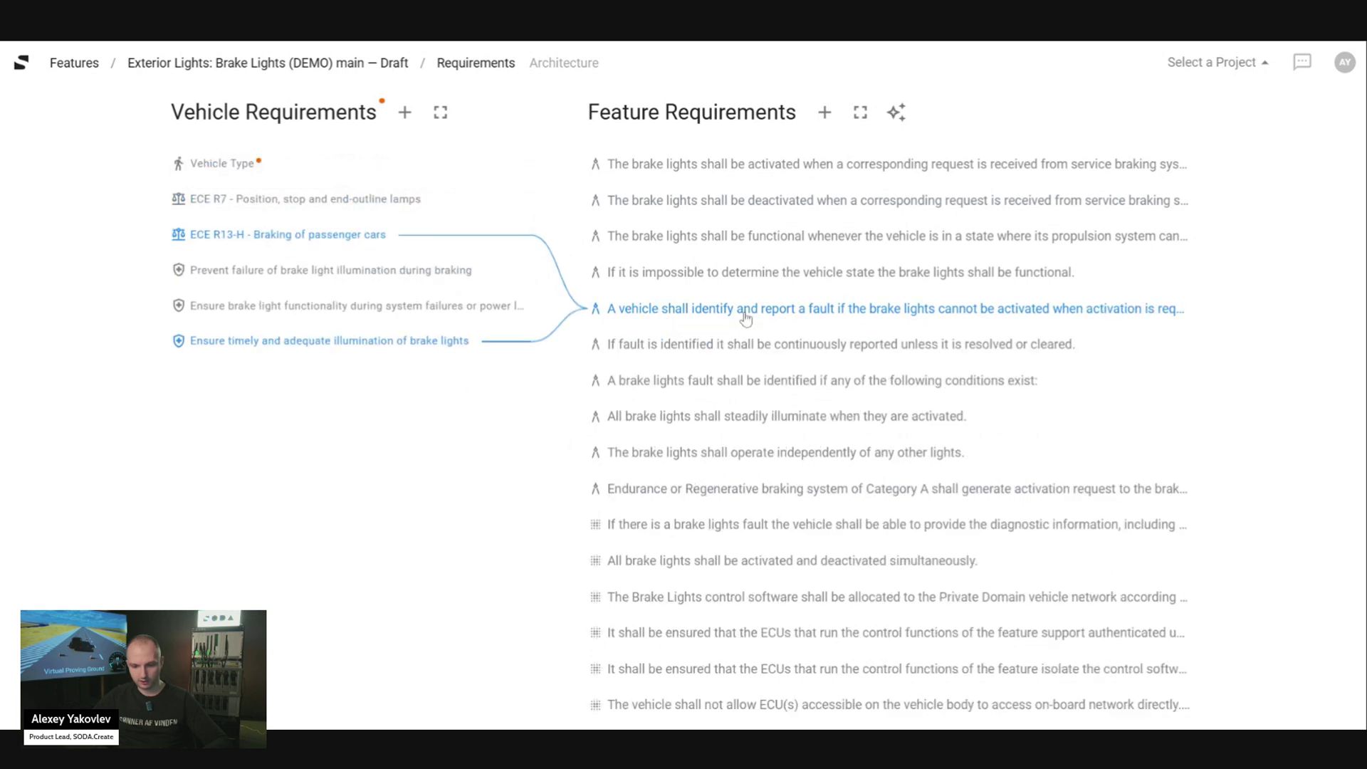
left_click(745, 318)
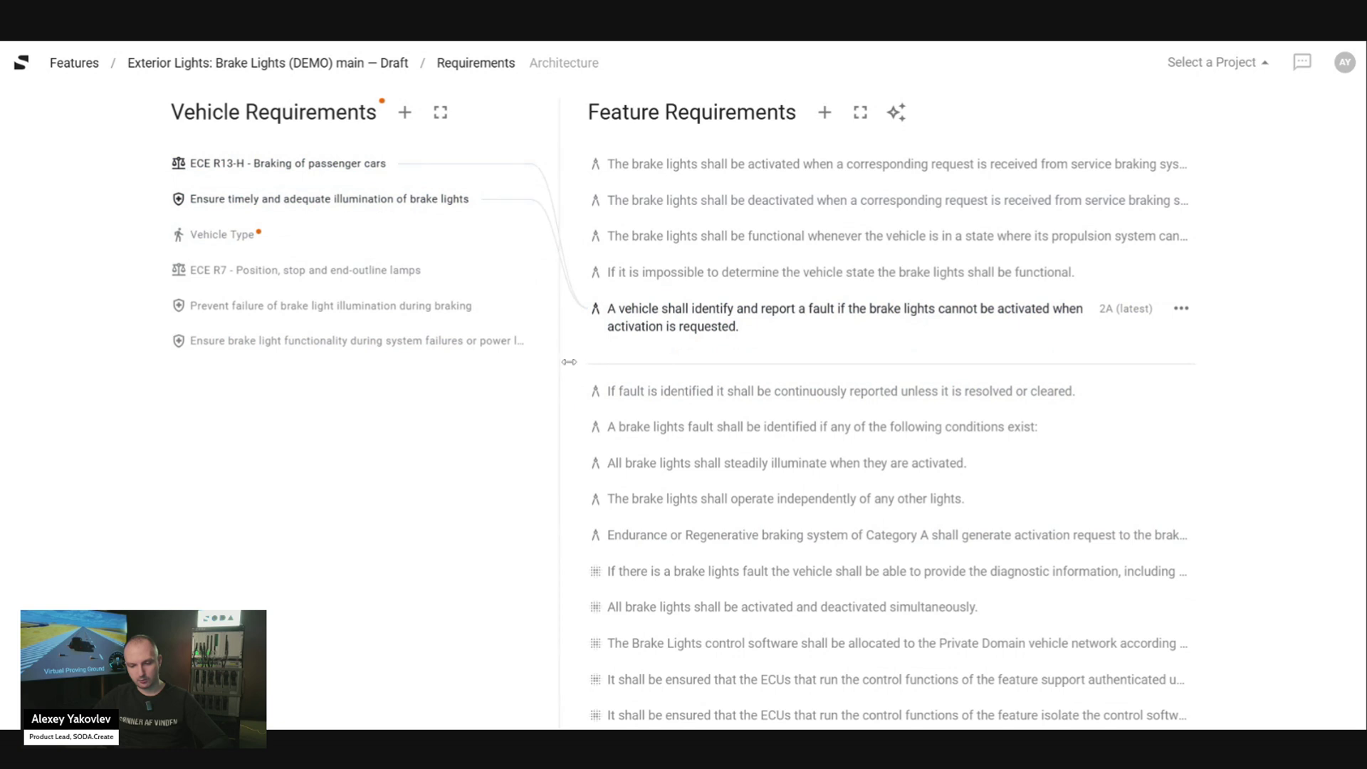
left_click_drag(568, 364, 674, 363)
triple_click(754, 326)
left_click(755, 327)
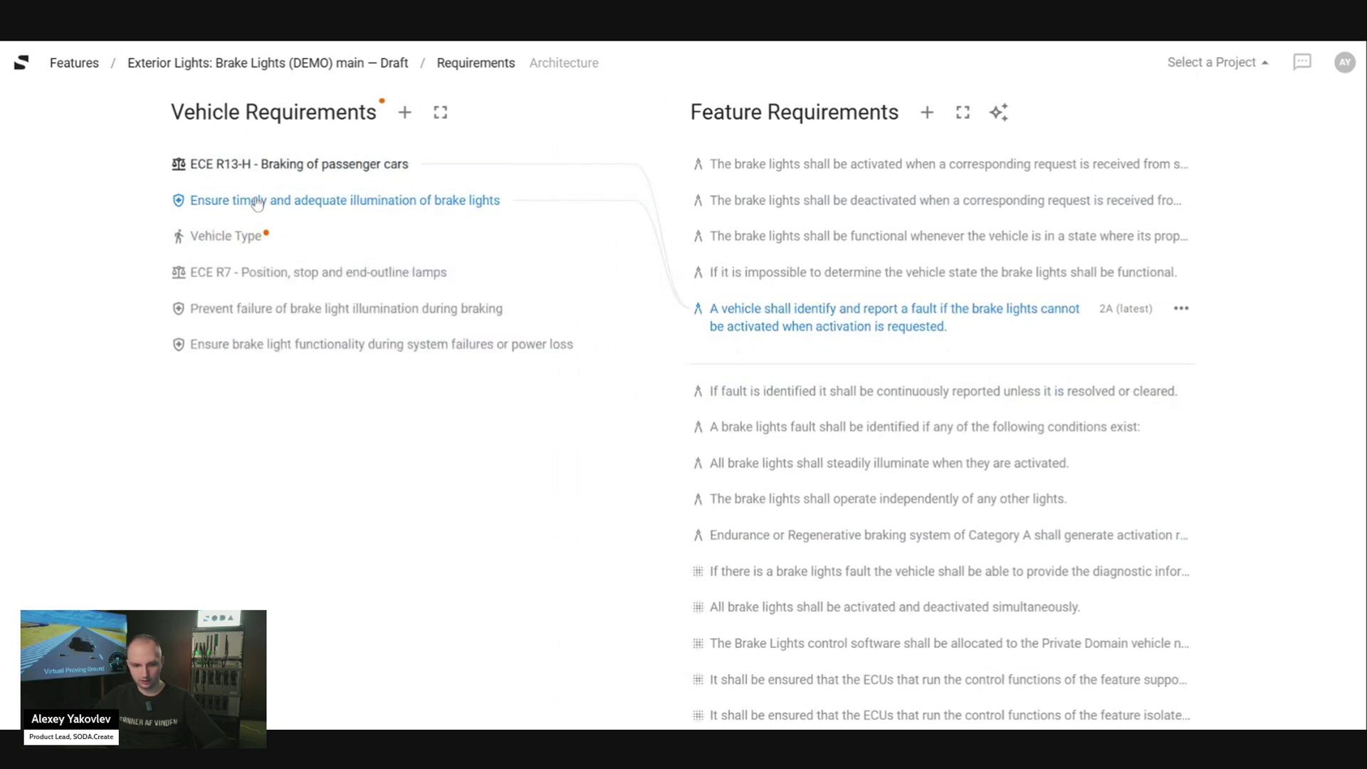
left_click(639, 290)
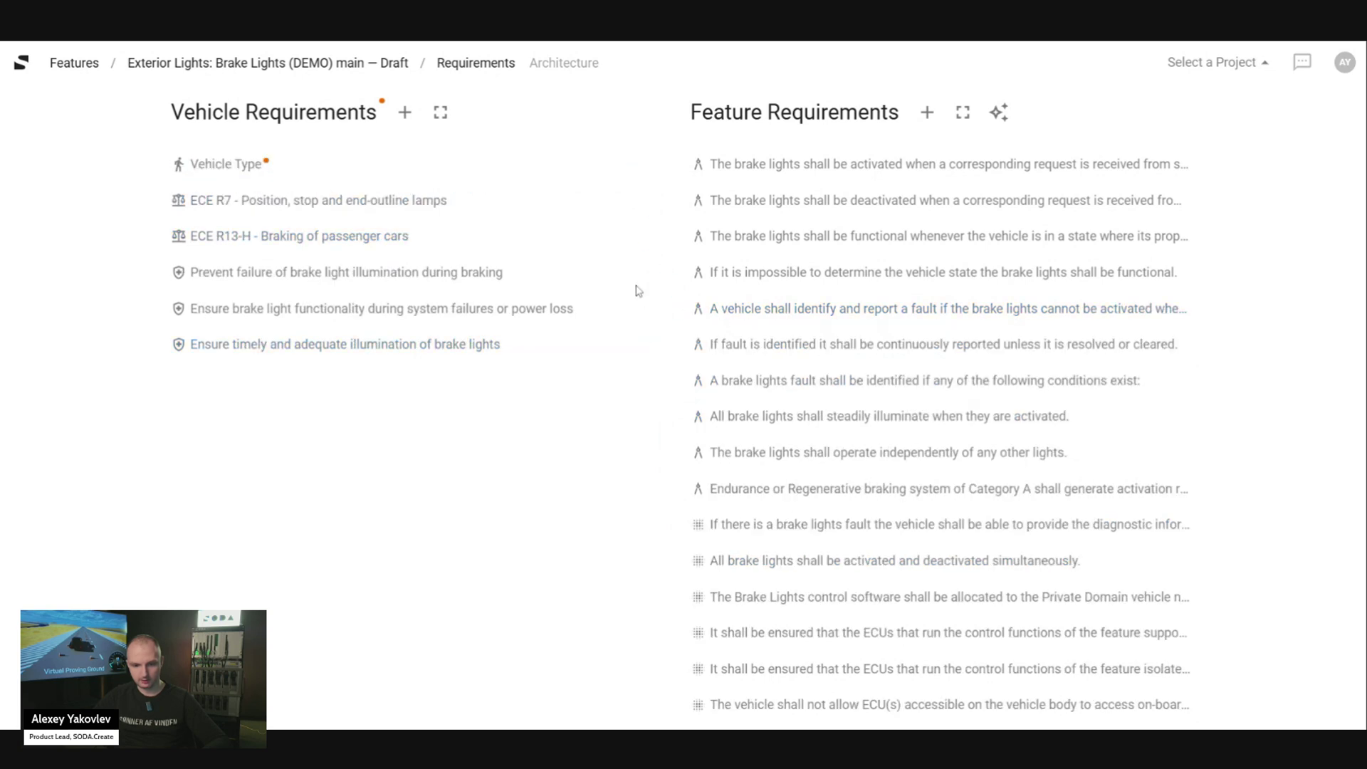
Review the details and derived feature requirements of "ECE R13-H - Braking of passenger cars", then open the feature's architecture.
left_click(365, 242)
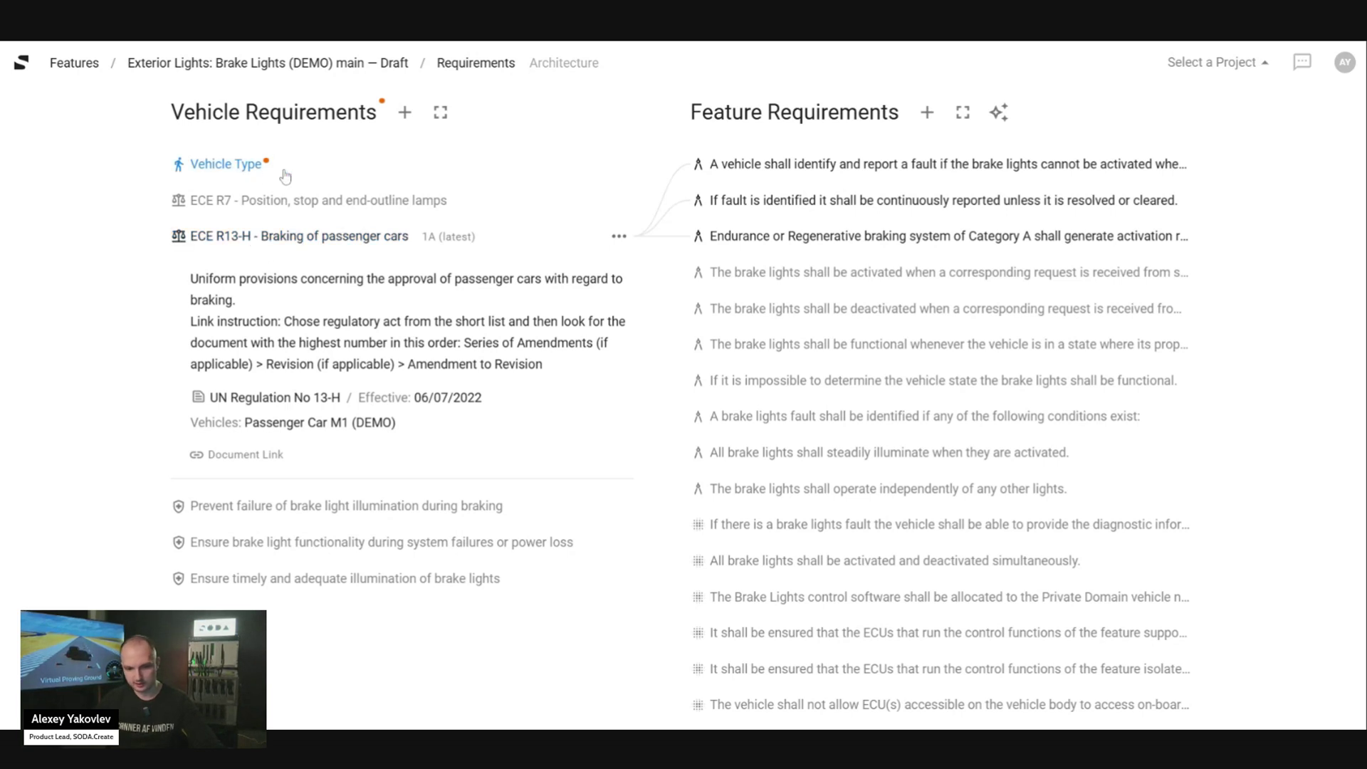
left_click(287, 238)
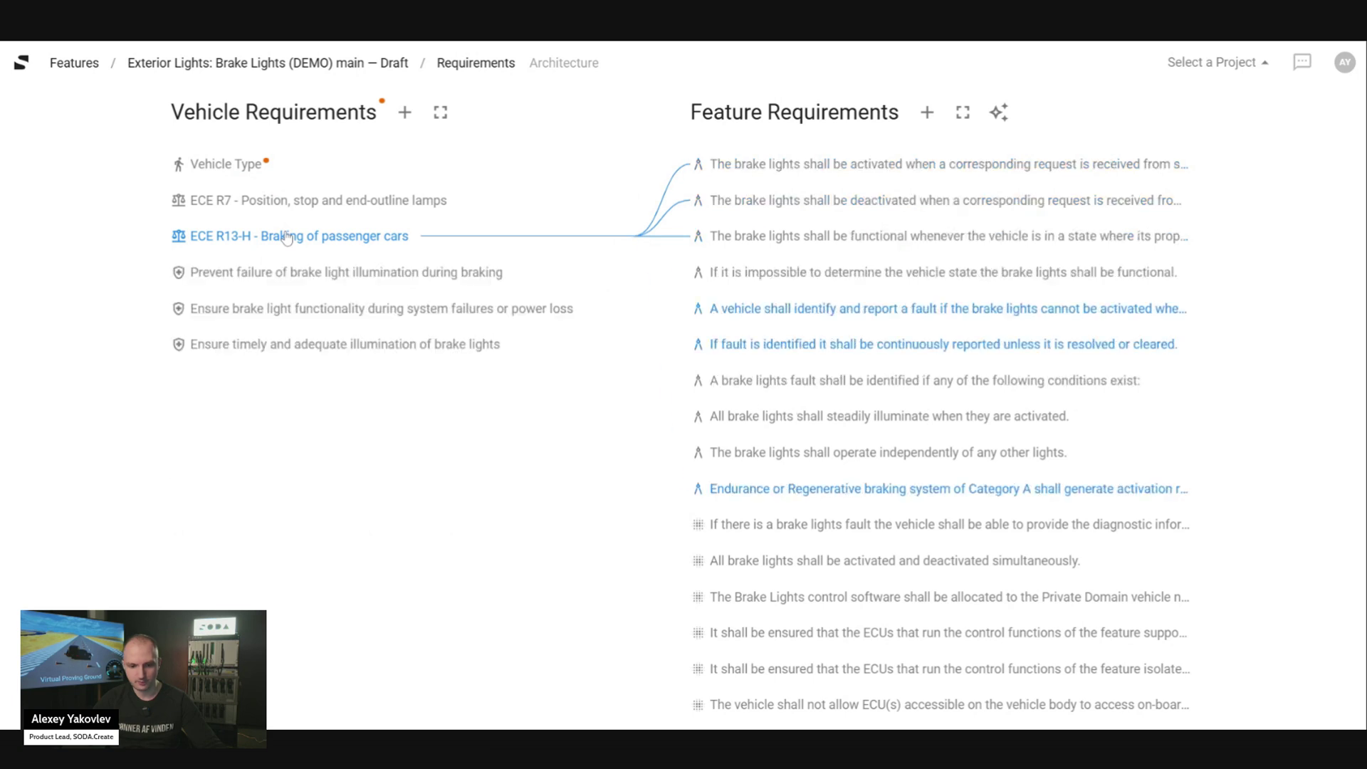
left_click(571, 67)
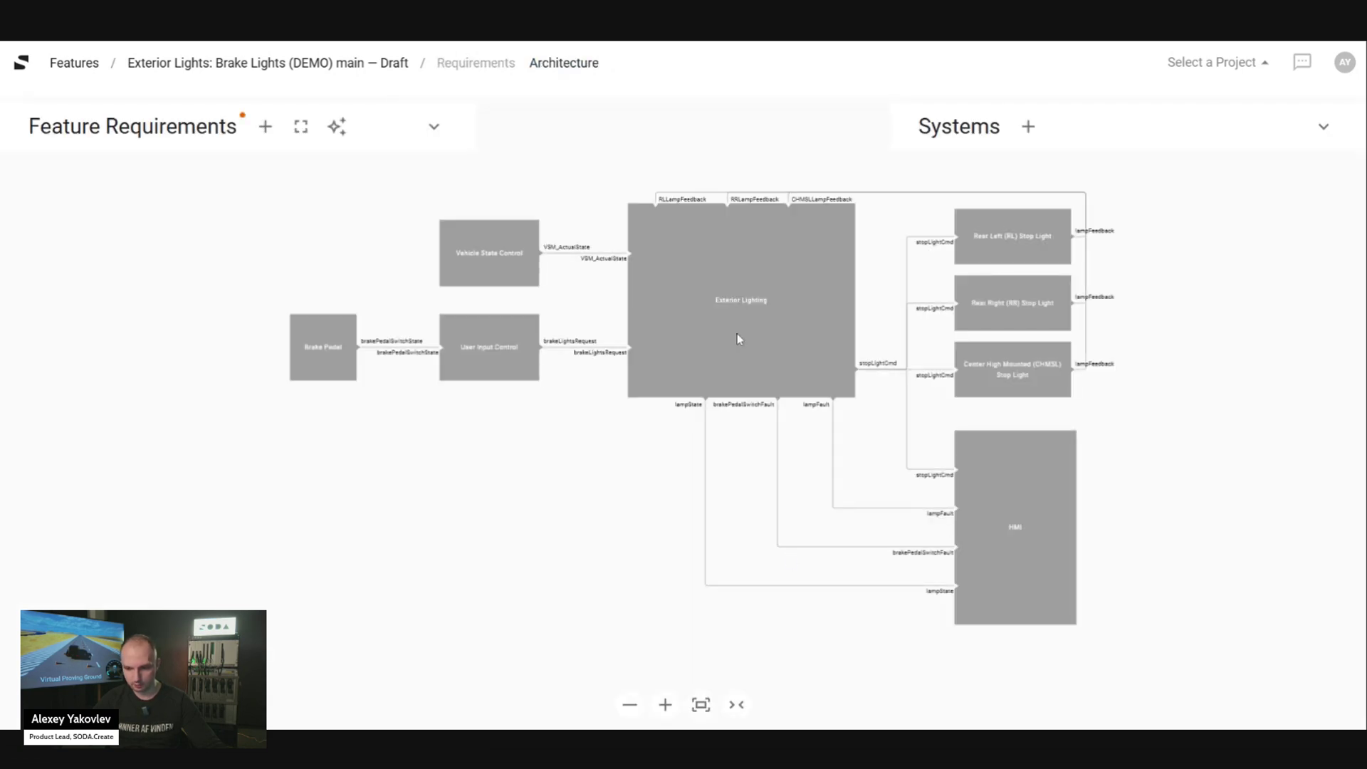
Show the feature requirements and systems side by side without the diagram, and open the Exterior Lighting system's requirements.
left_click(735, 705)
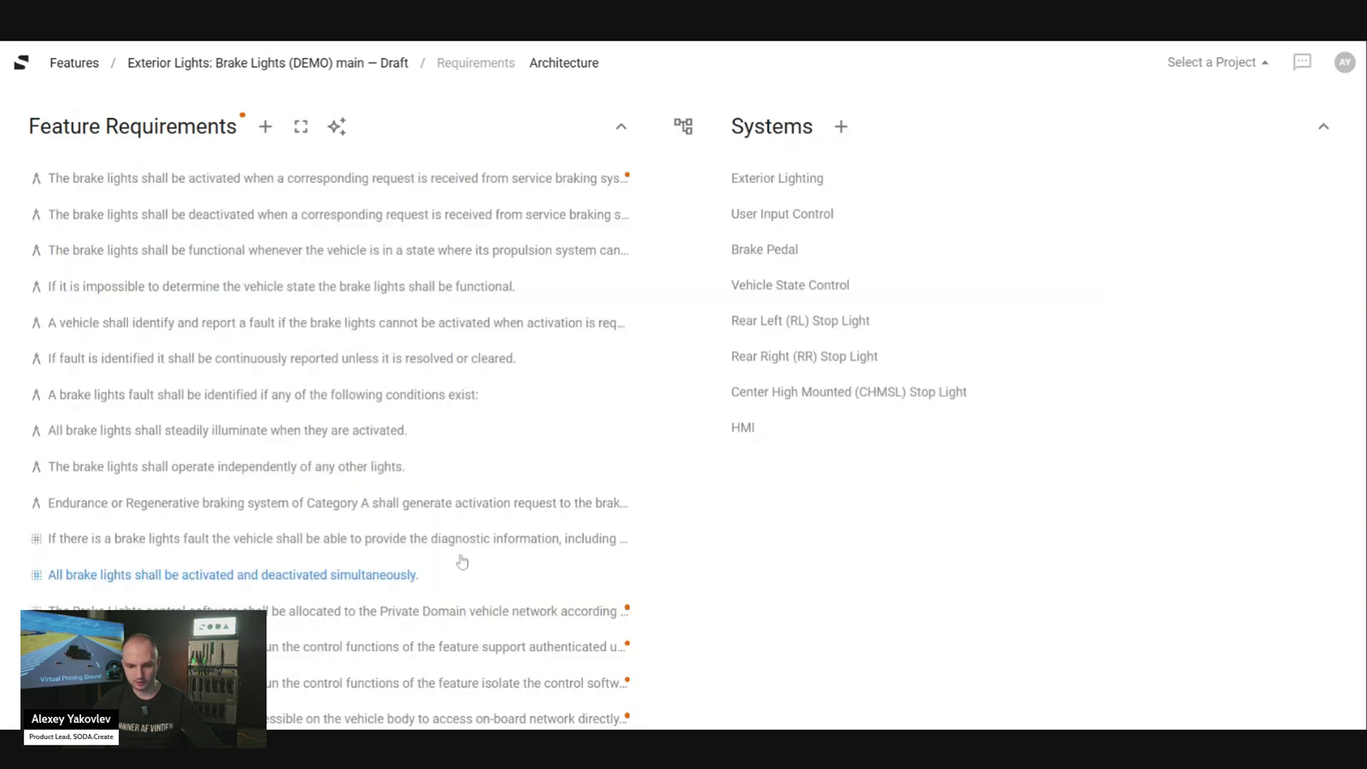
left_click(755, 187)
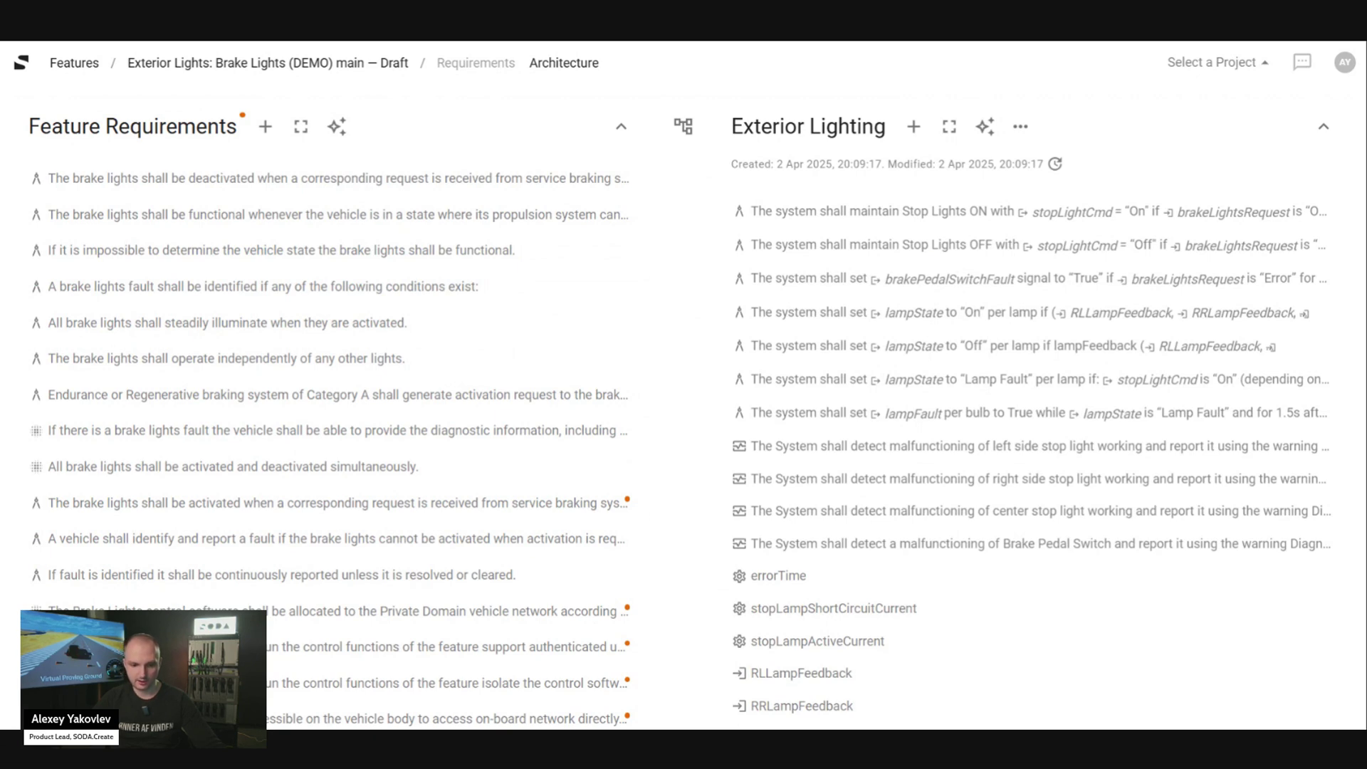
double_click(132, 126)
key("Escape")
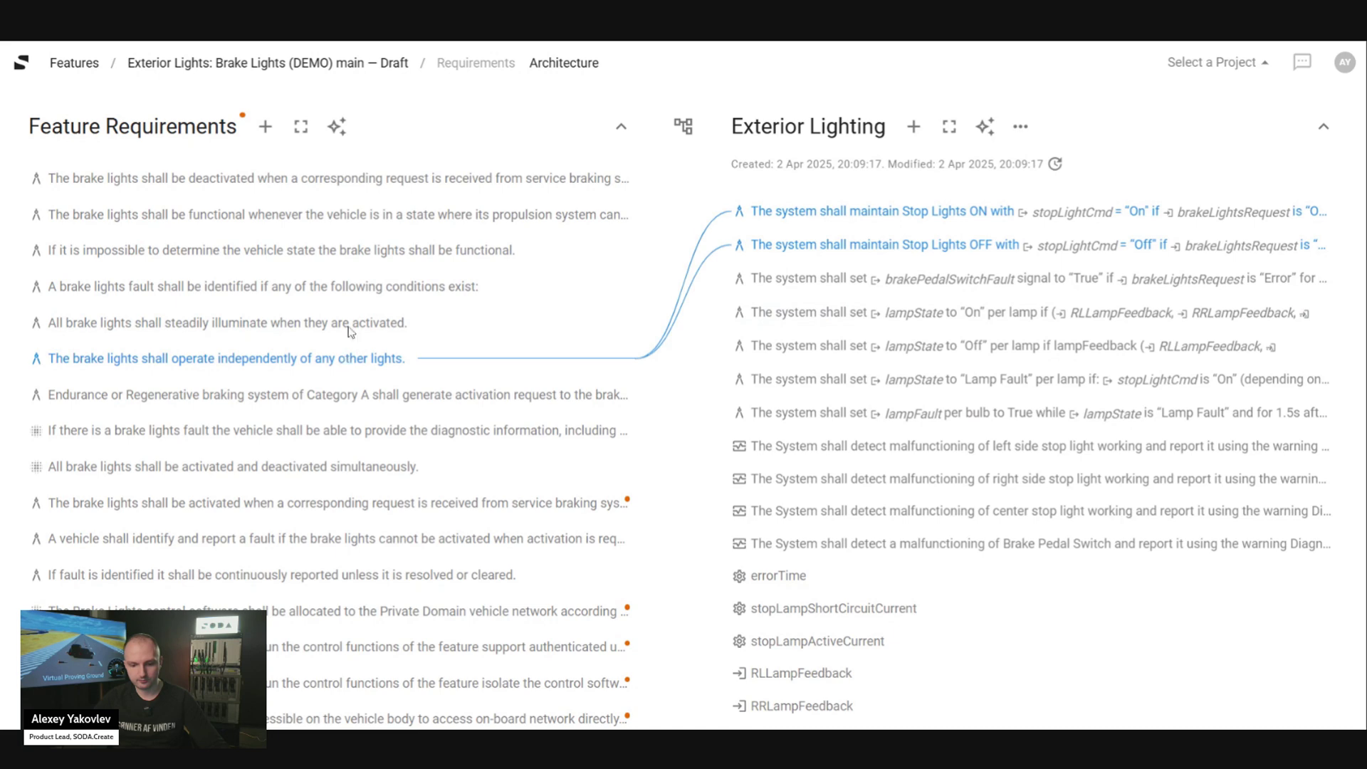
Trace "All brake lights shall steadily illuminate when they are activated" to Exterior Lighting and check the feature links of its Stop Lights ON requirement.
left_click(319, 330)
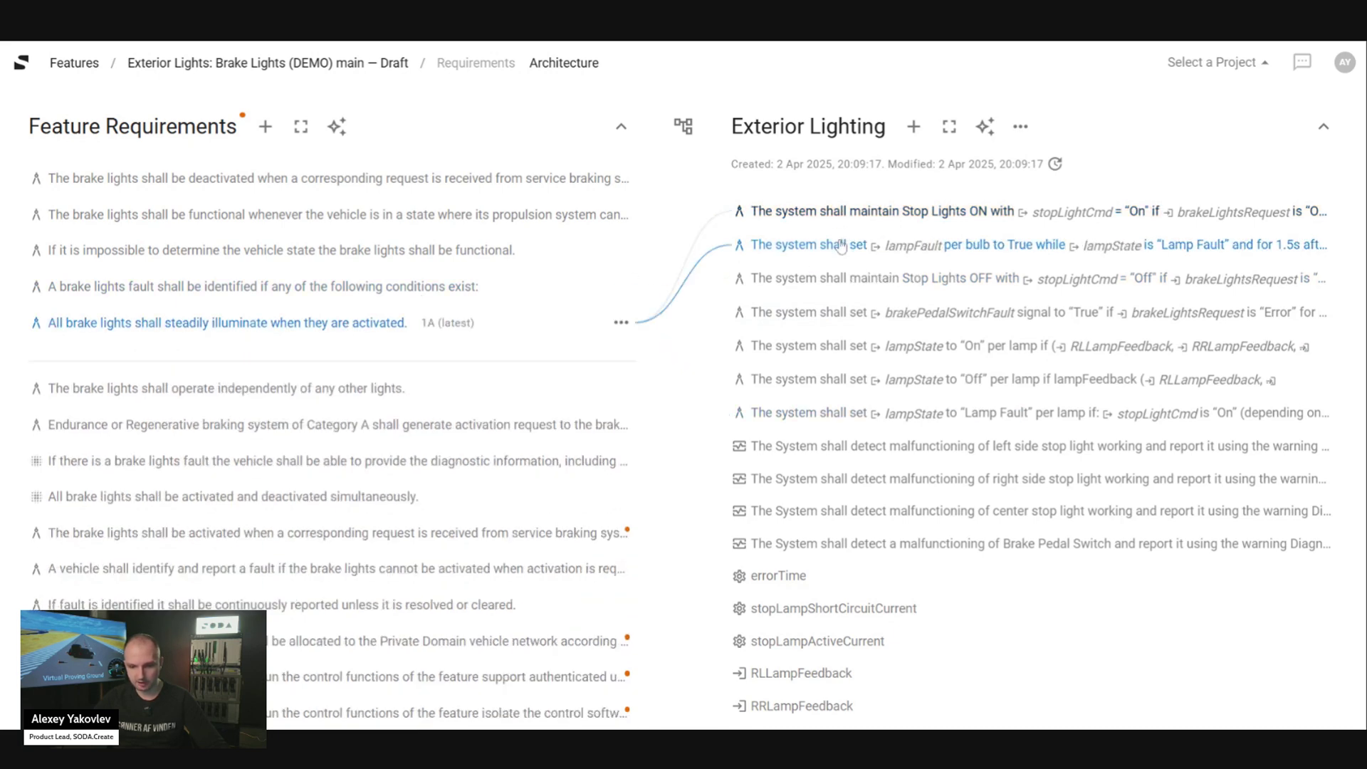
left_click(311, 324)
left_click(781, 225)
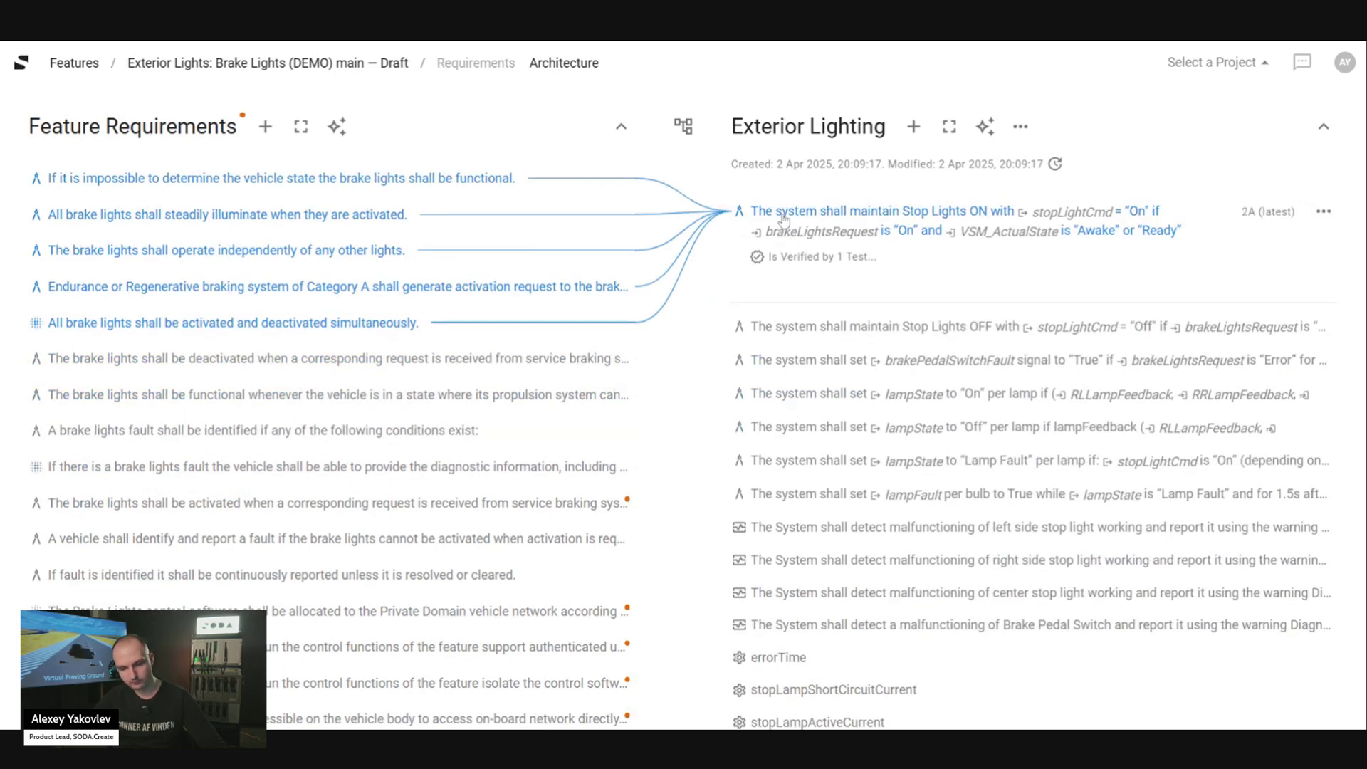
left_click(784, 219)
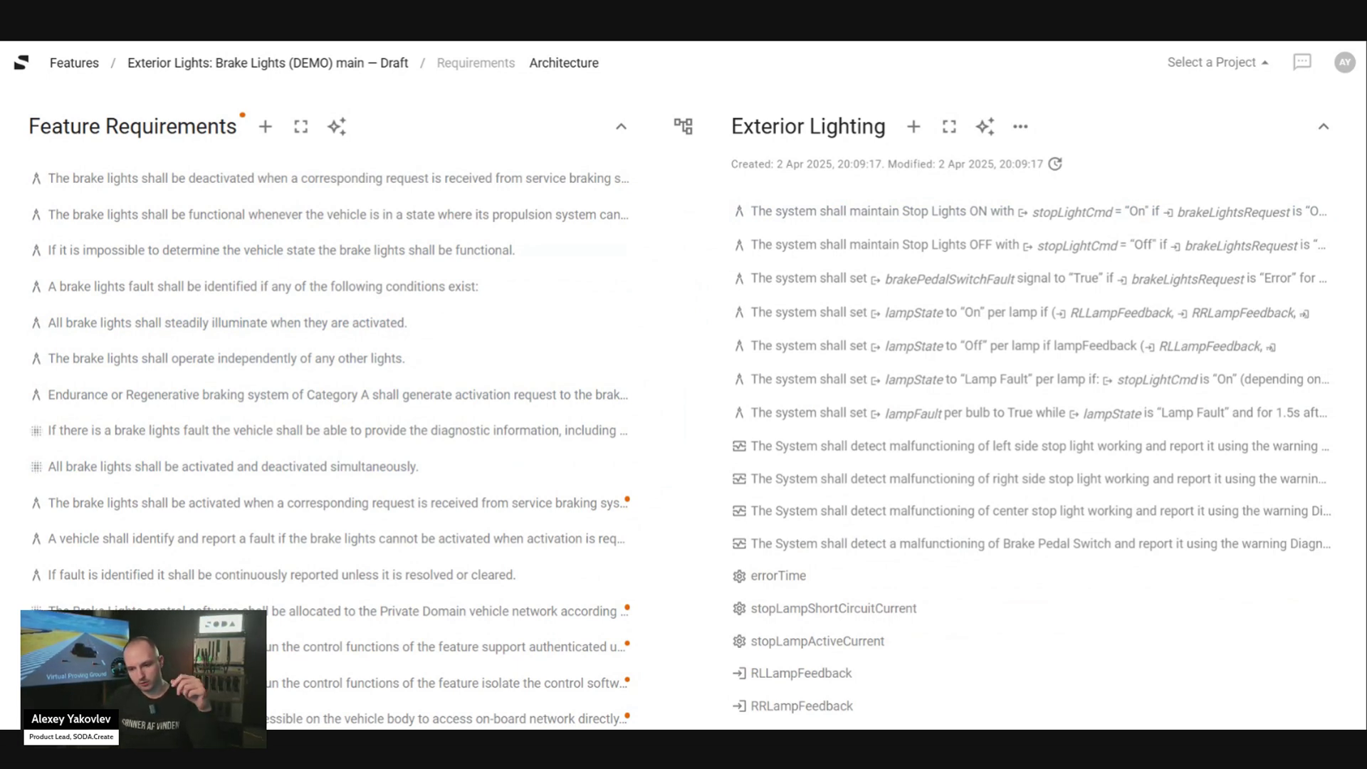
left_click(806, 213)
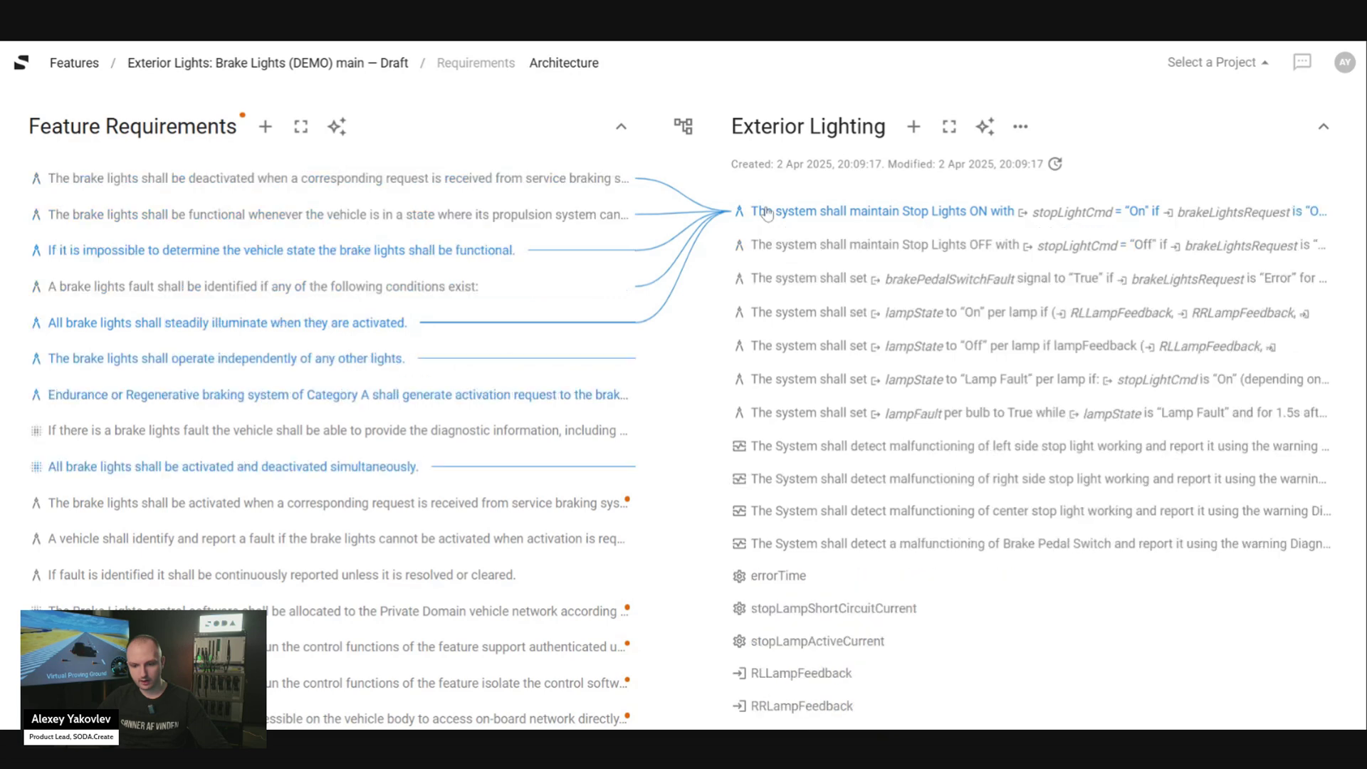
Return to the architecture diagram with no system selected and review the feature requirements in an expanded, widened list beside it.
left_click(684, 133)
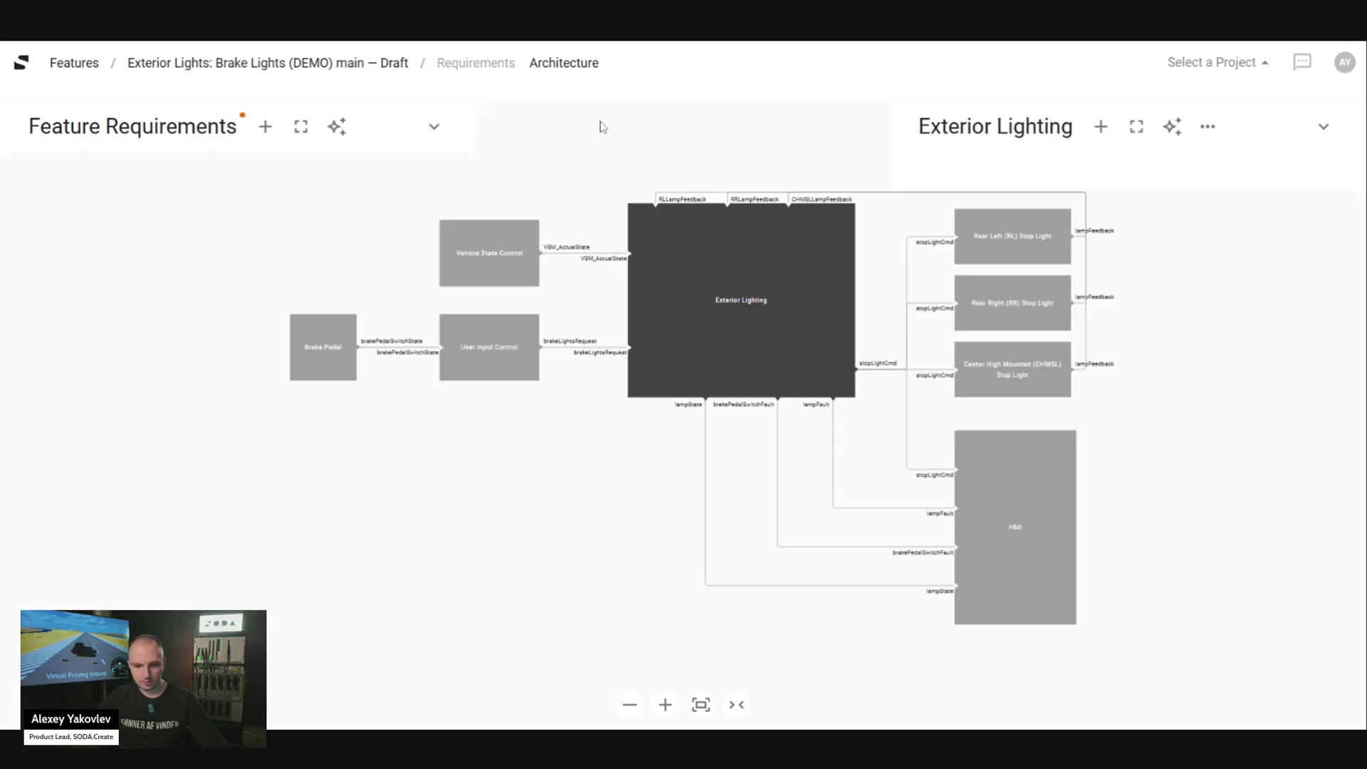
left_click(434, 128)
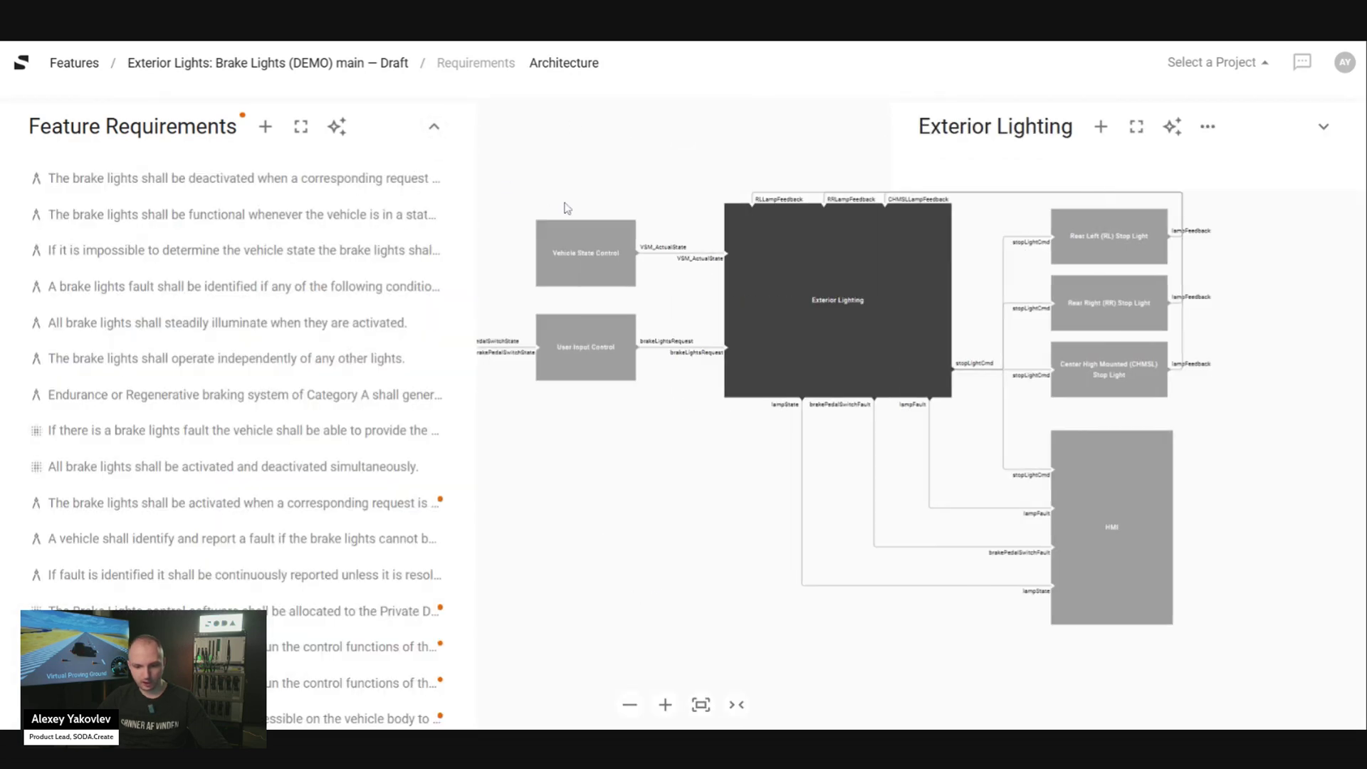
left_click(567, 208)
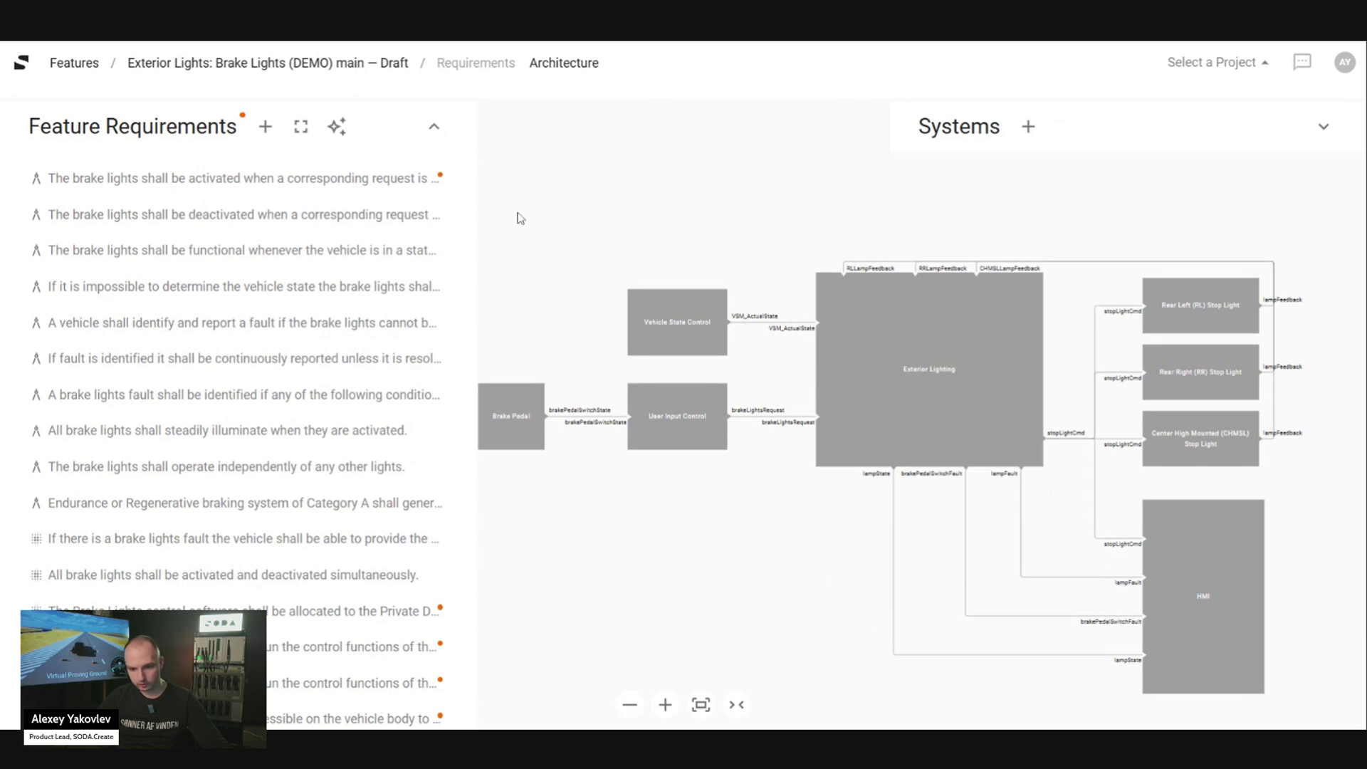
left_click_drag(484, 236, 537, 247)
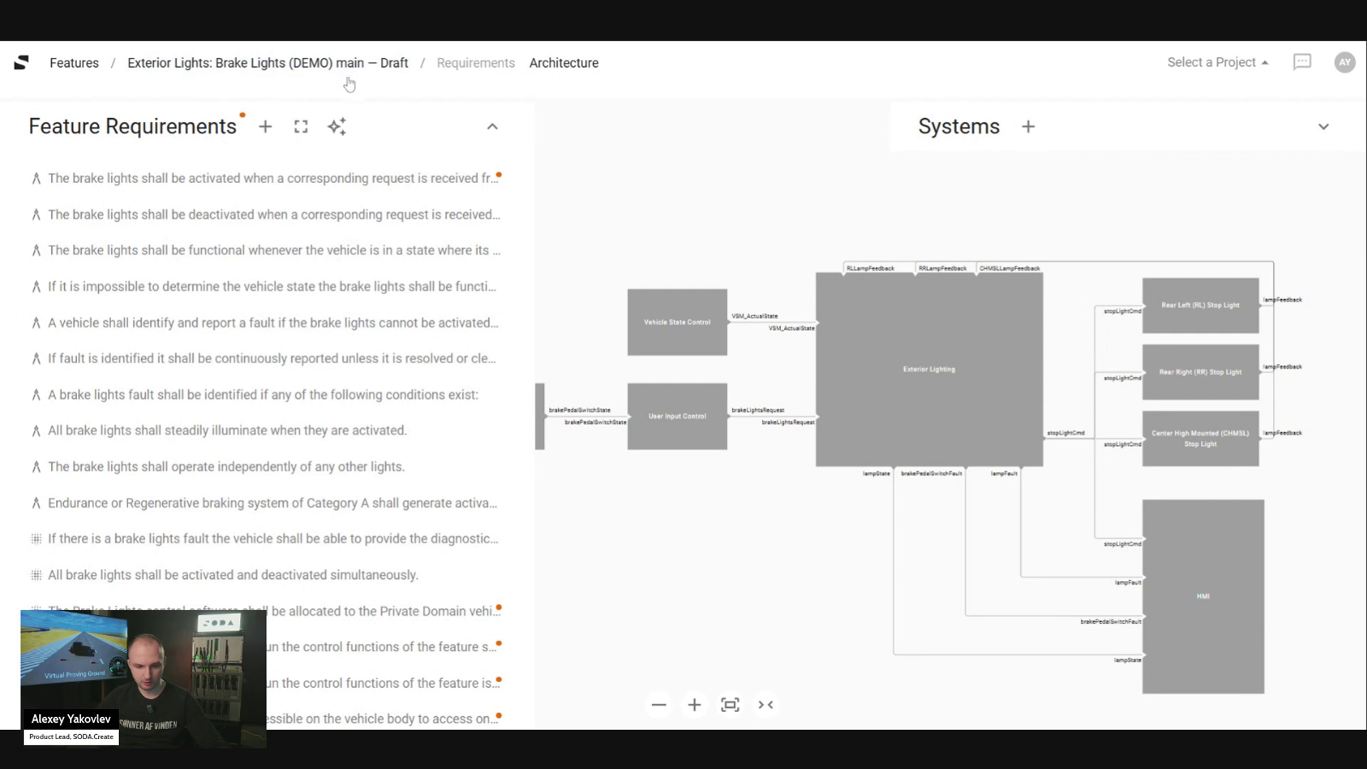
scroll(277, 303, "down", 2)
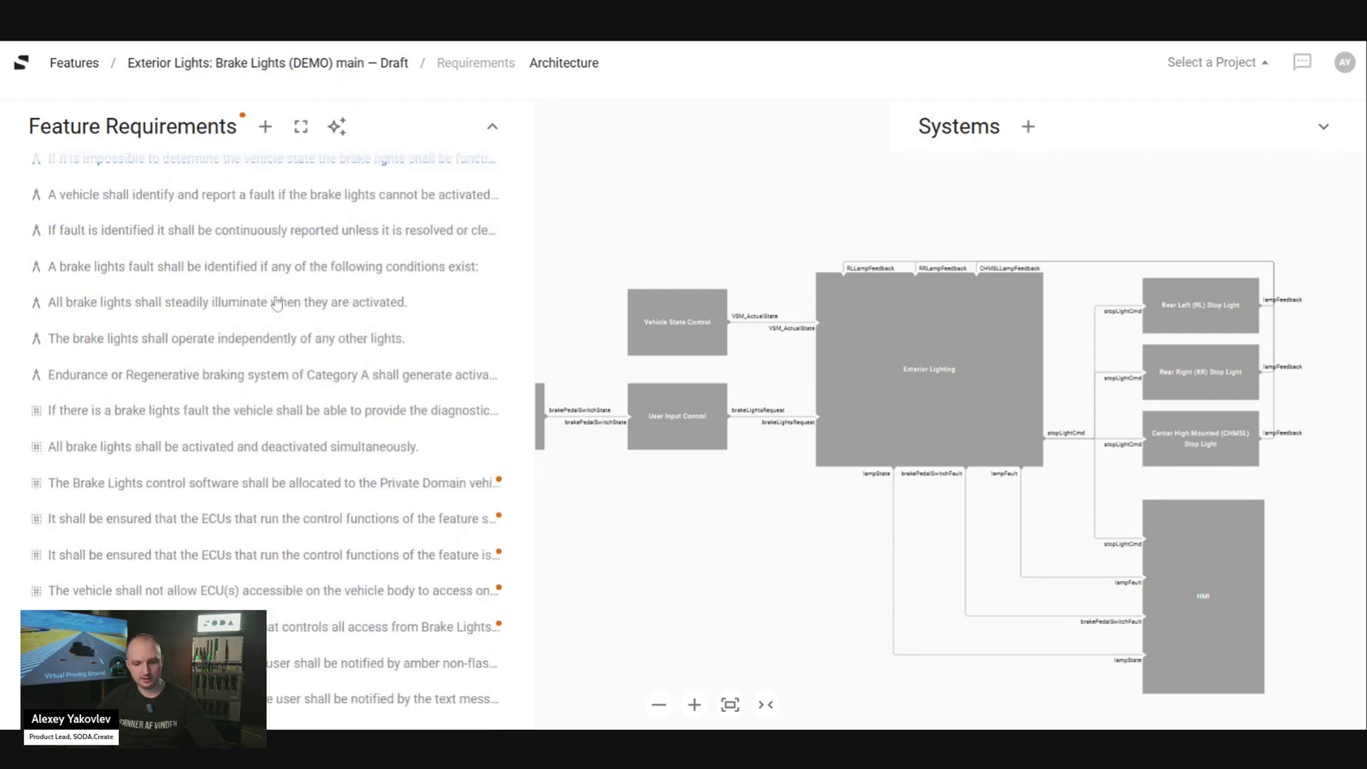
scroll(277, 303, "up", 2)
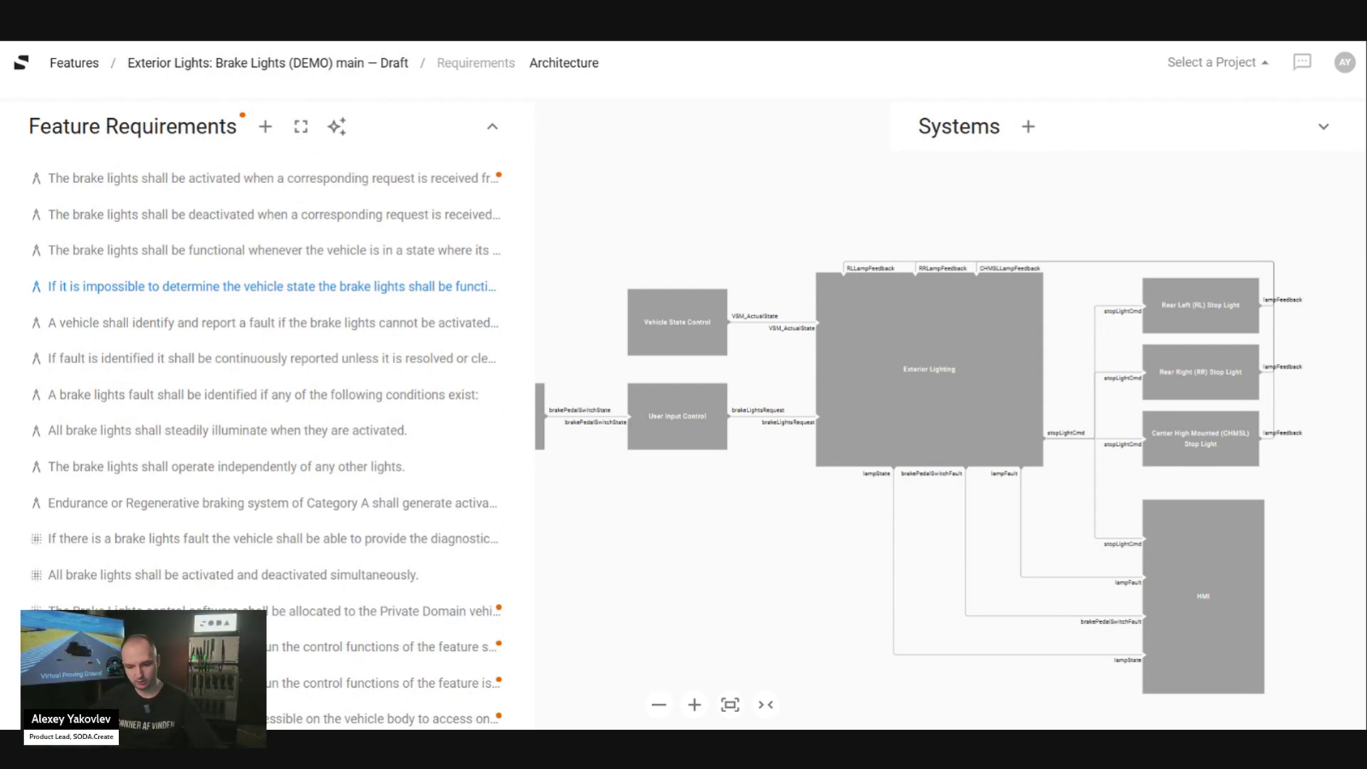
scroll(574, 220, "left", 3)
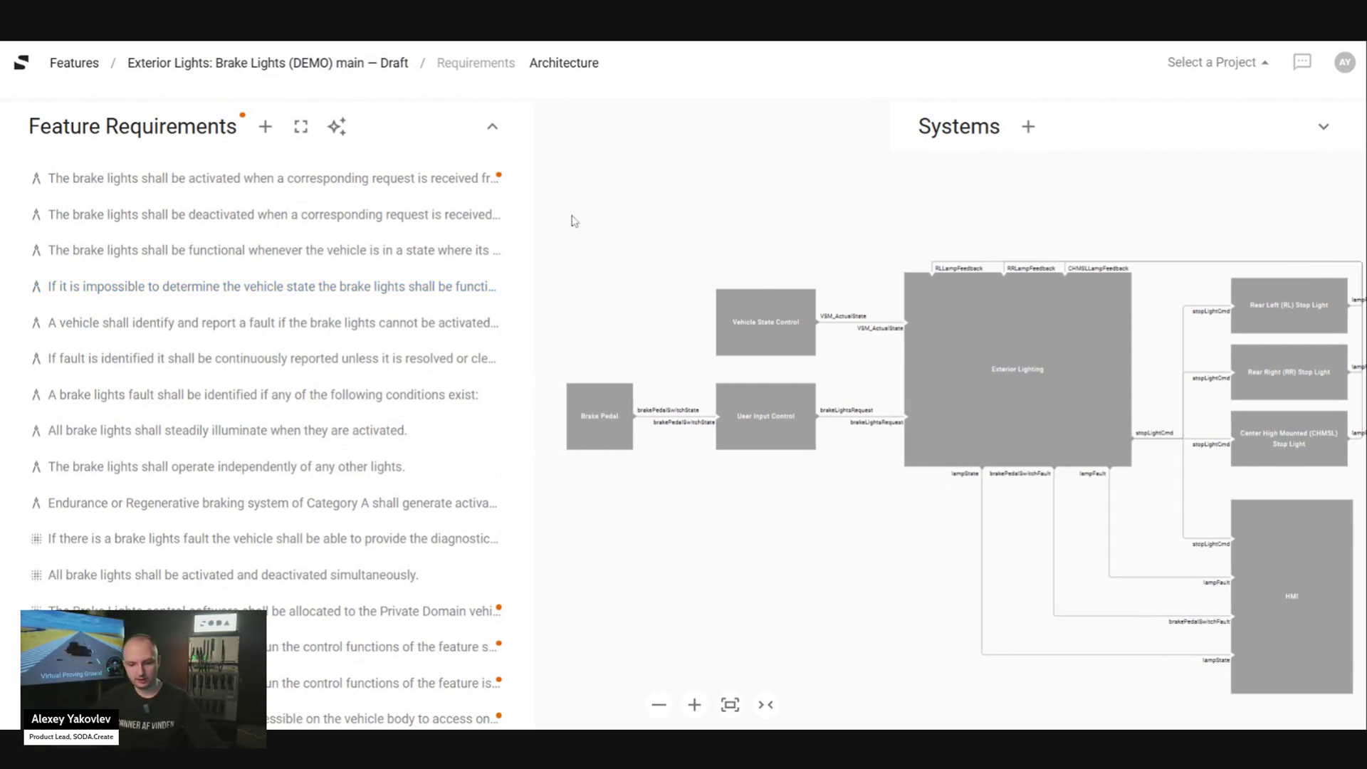
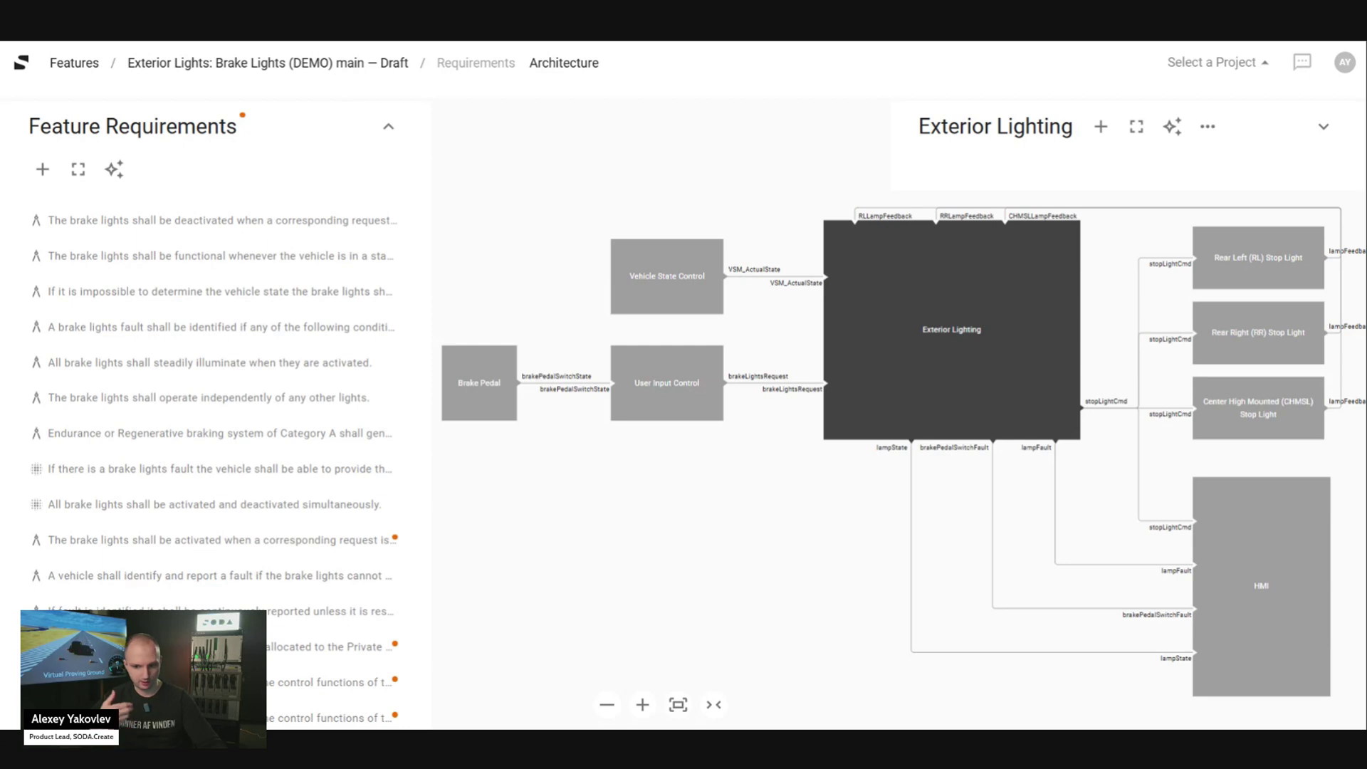
Deselect Exterior Lighting, then collapse the feature requirements and expand the Systems list beside the diagram.
scroll(589, 522, "right", 3)
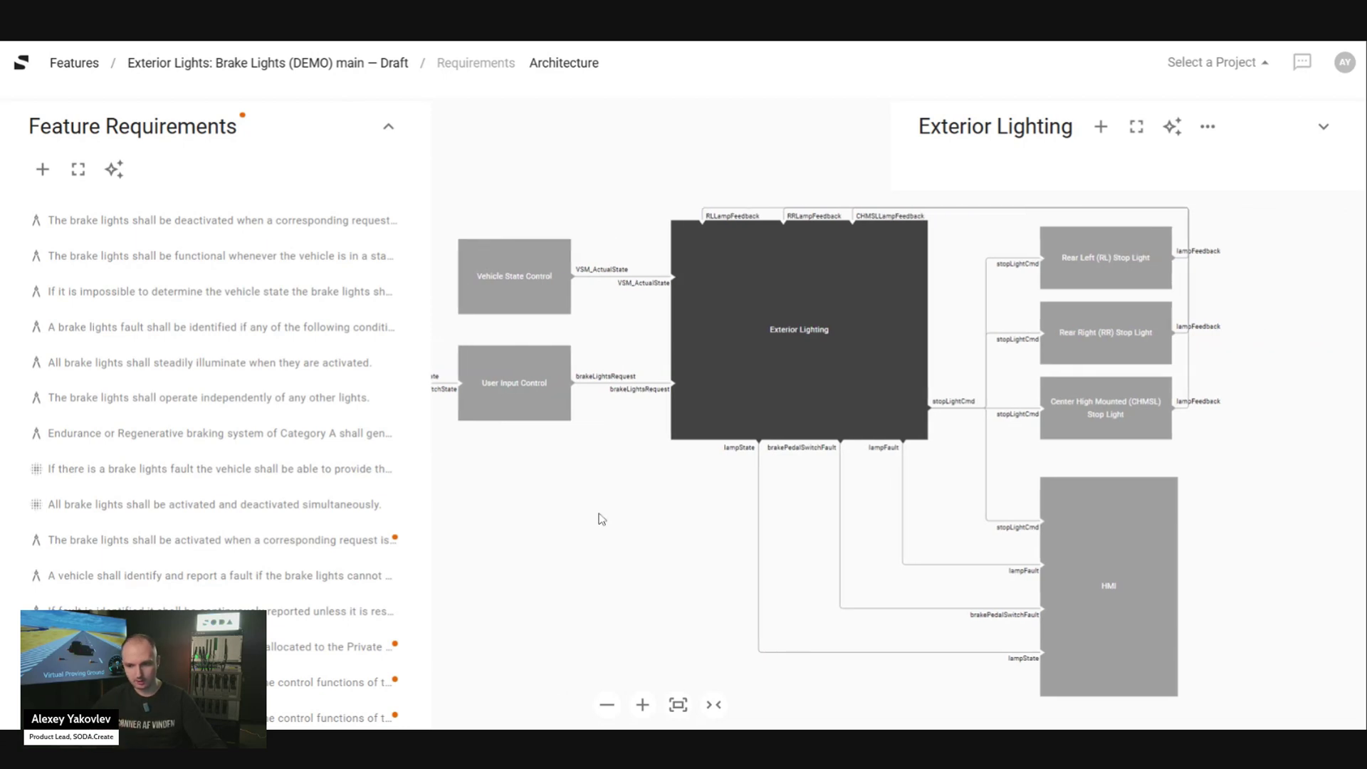
scroll(605, 519, "down", 1)
scroll(605, 520, "left", 3)
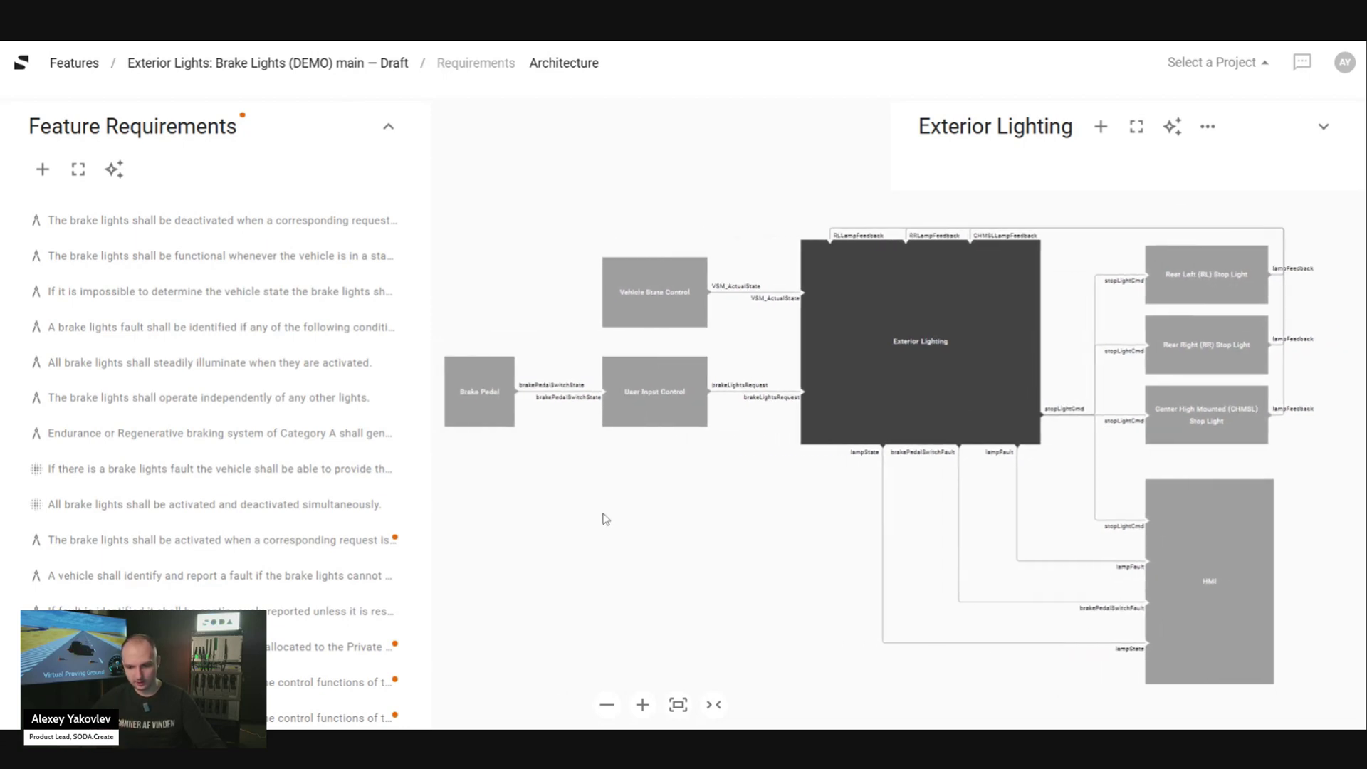
left_click(604, 519)
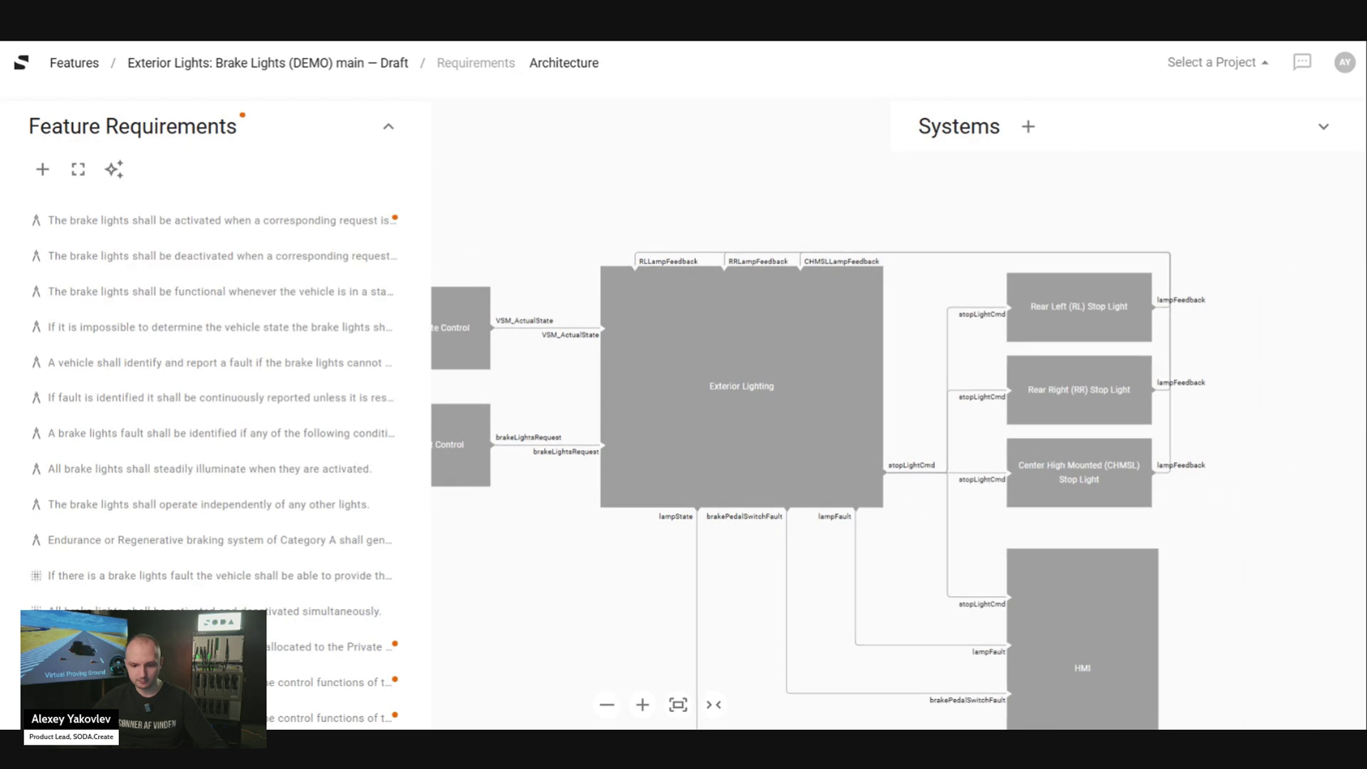
left_click(389, 128)
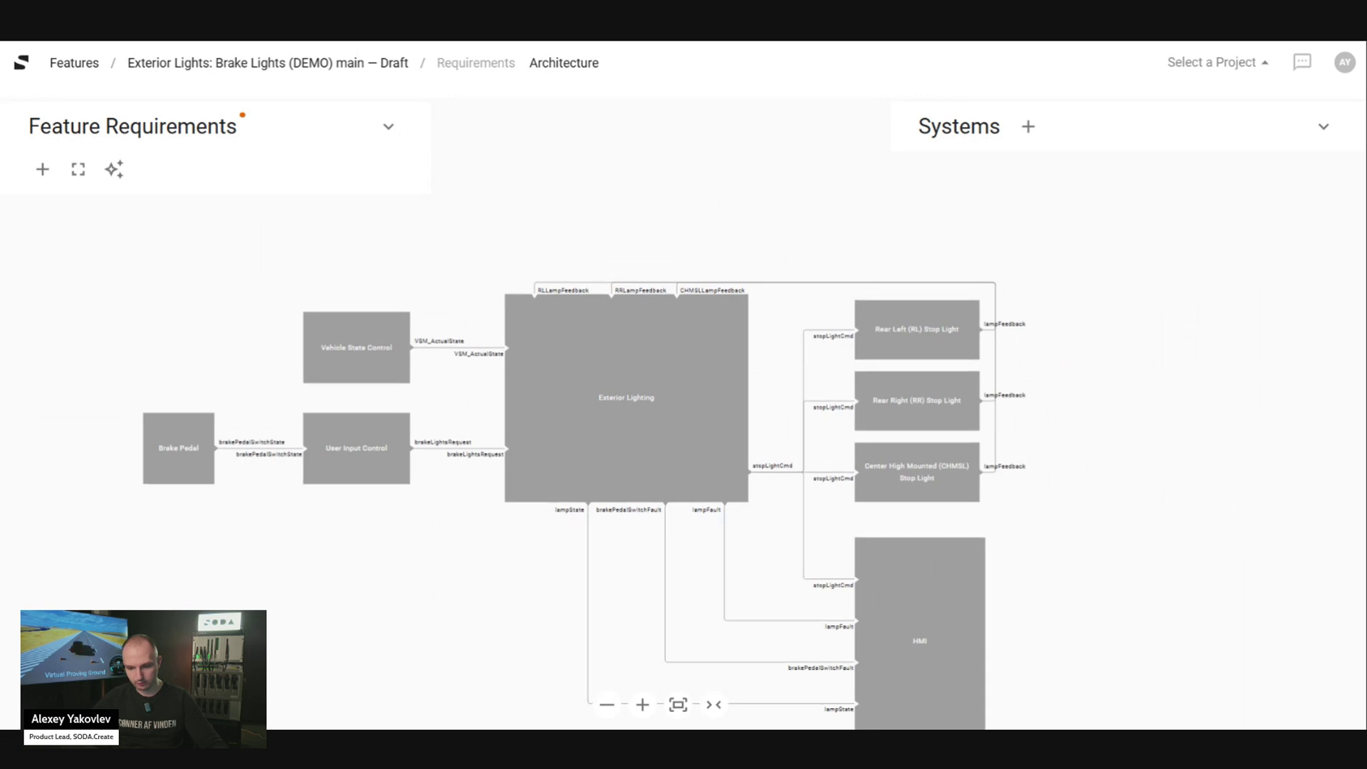
left_click(1324, 131)
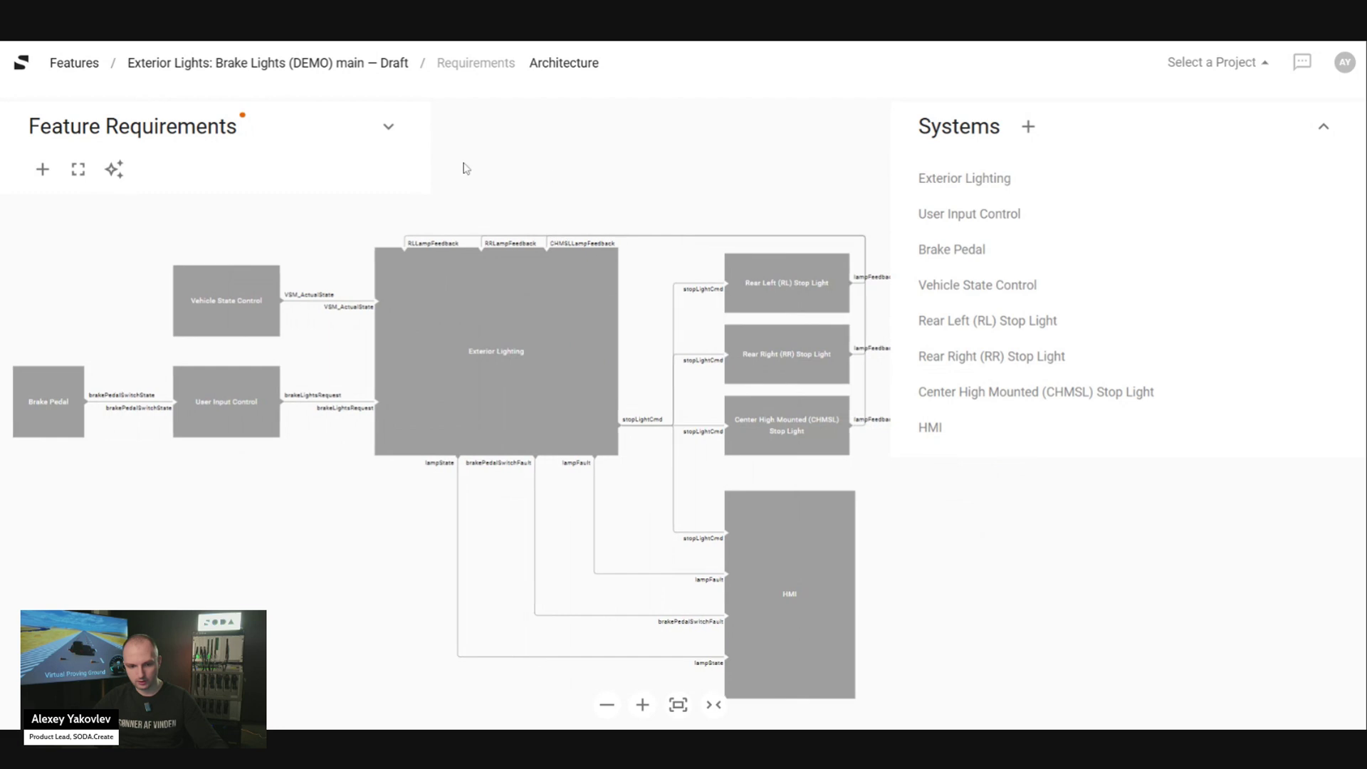
left_click_drag(434, 154, 468, 172)
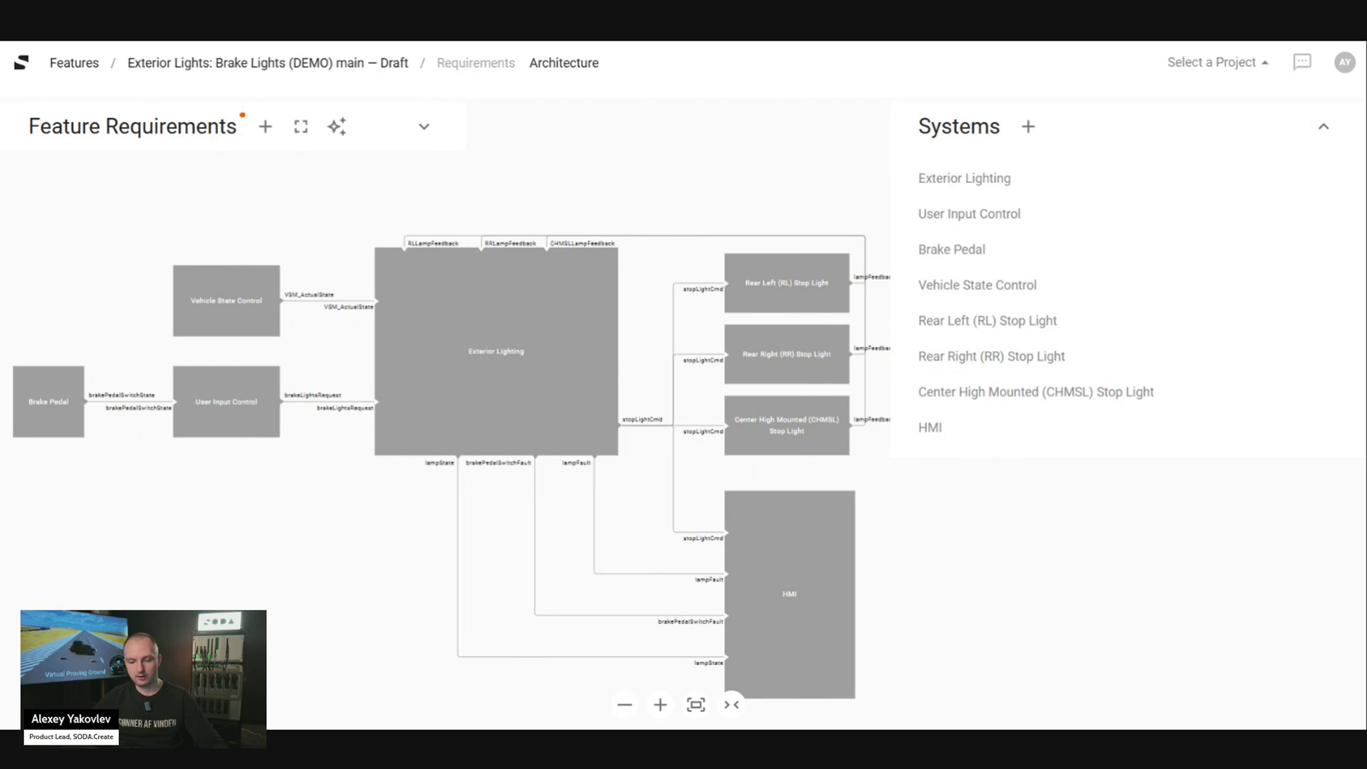
Start adding a Stop Light (DEMO) system to the architecture and inspect the signal connections of the existing stop lights.
left_click(1027, 127)
left_click(1018, 490)
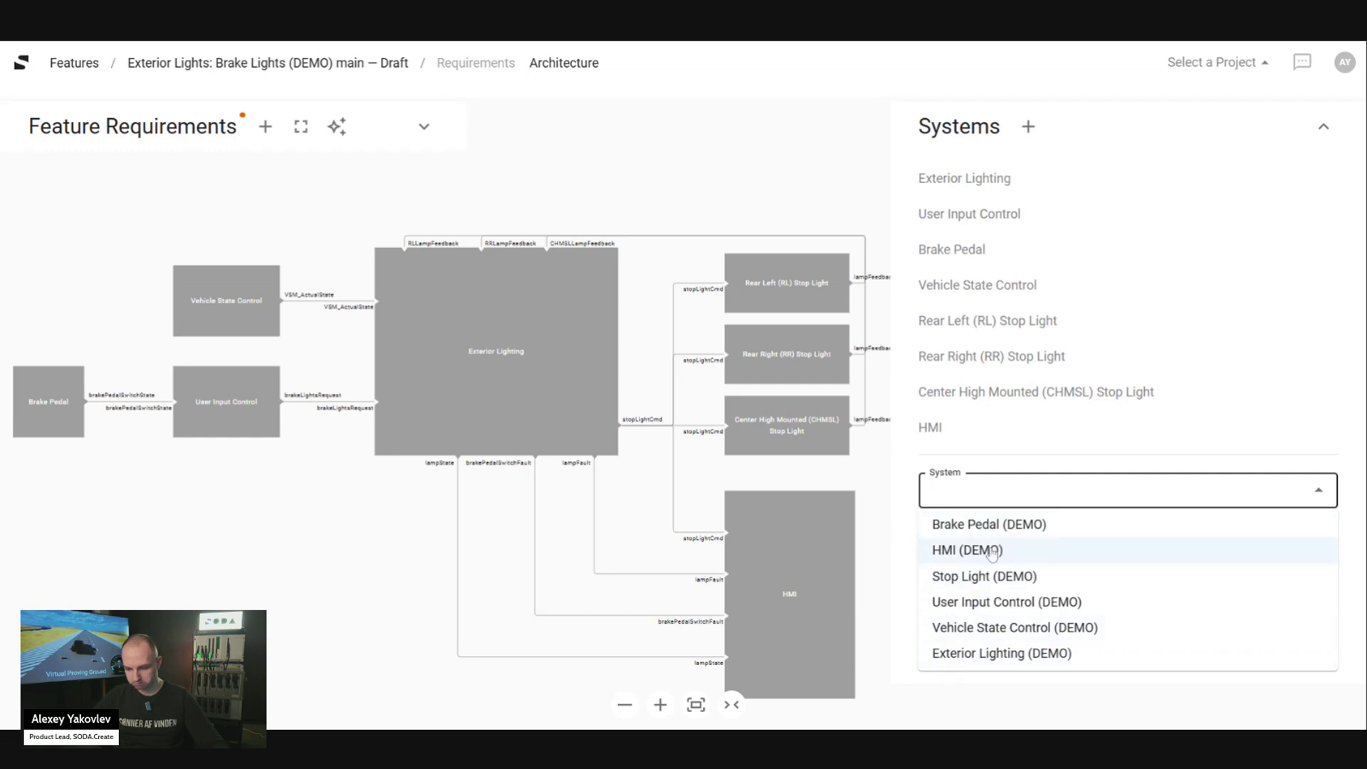
left_click(988, 577)
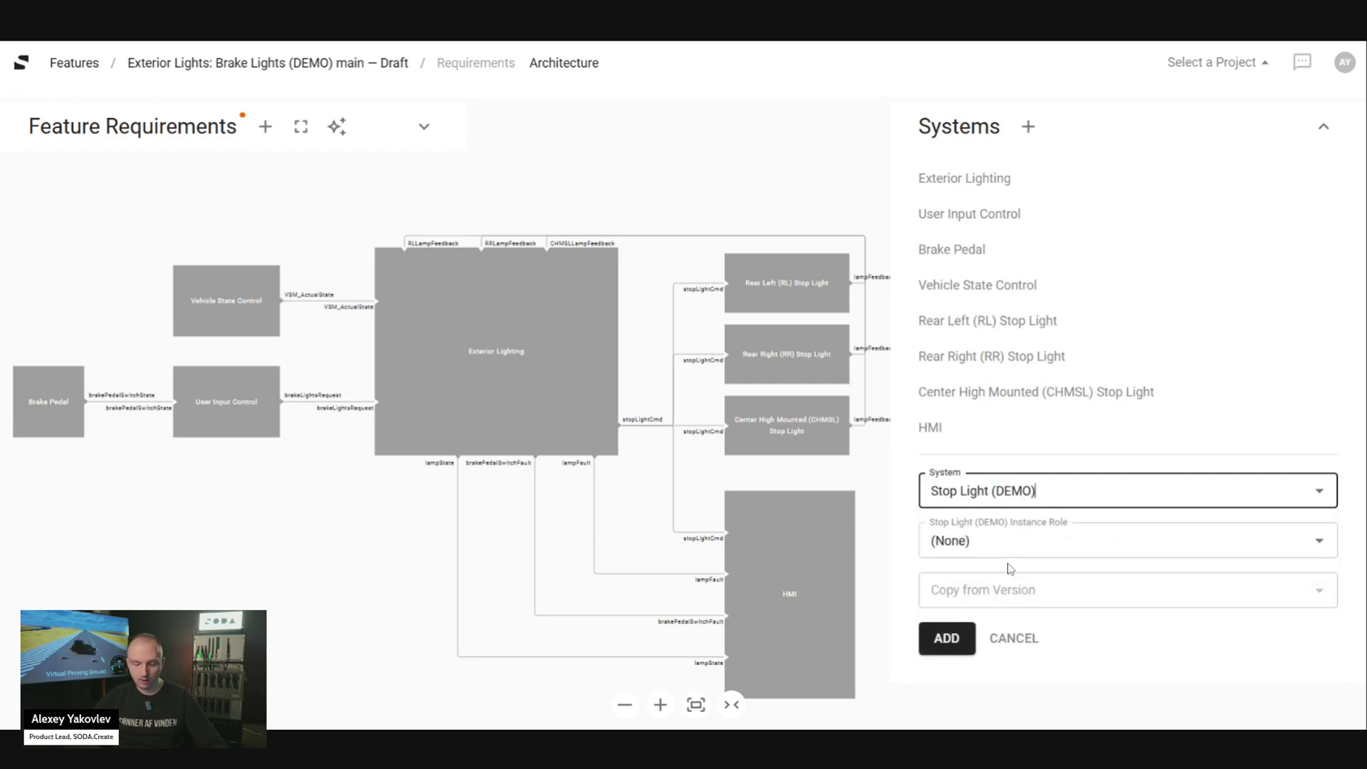
scroll(646, 455, "up", 2)
scroll(646, 455, "up", 3)
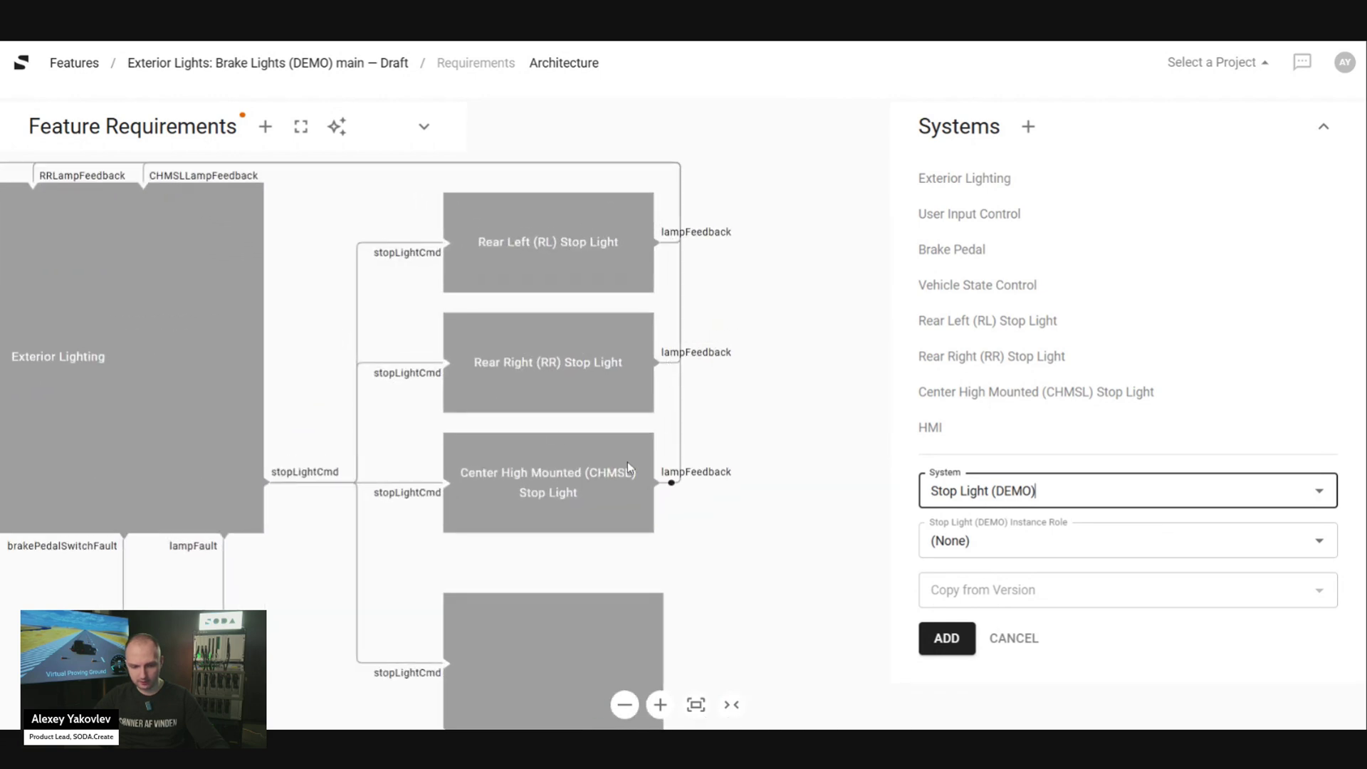
scroll(586, 473, "left", 3)
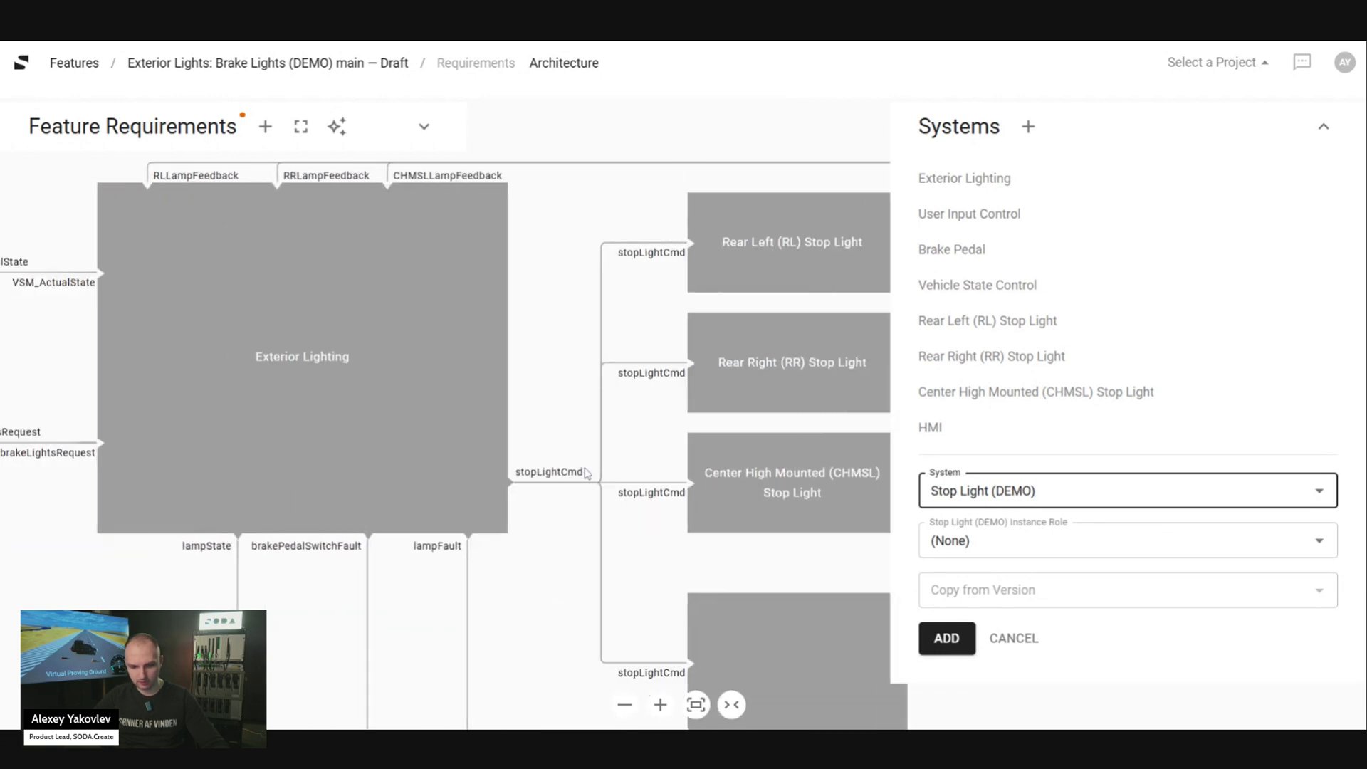
scroll(586, 473, "right", 2)
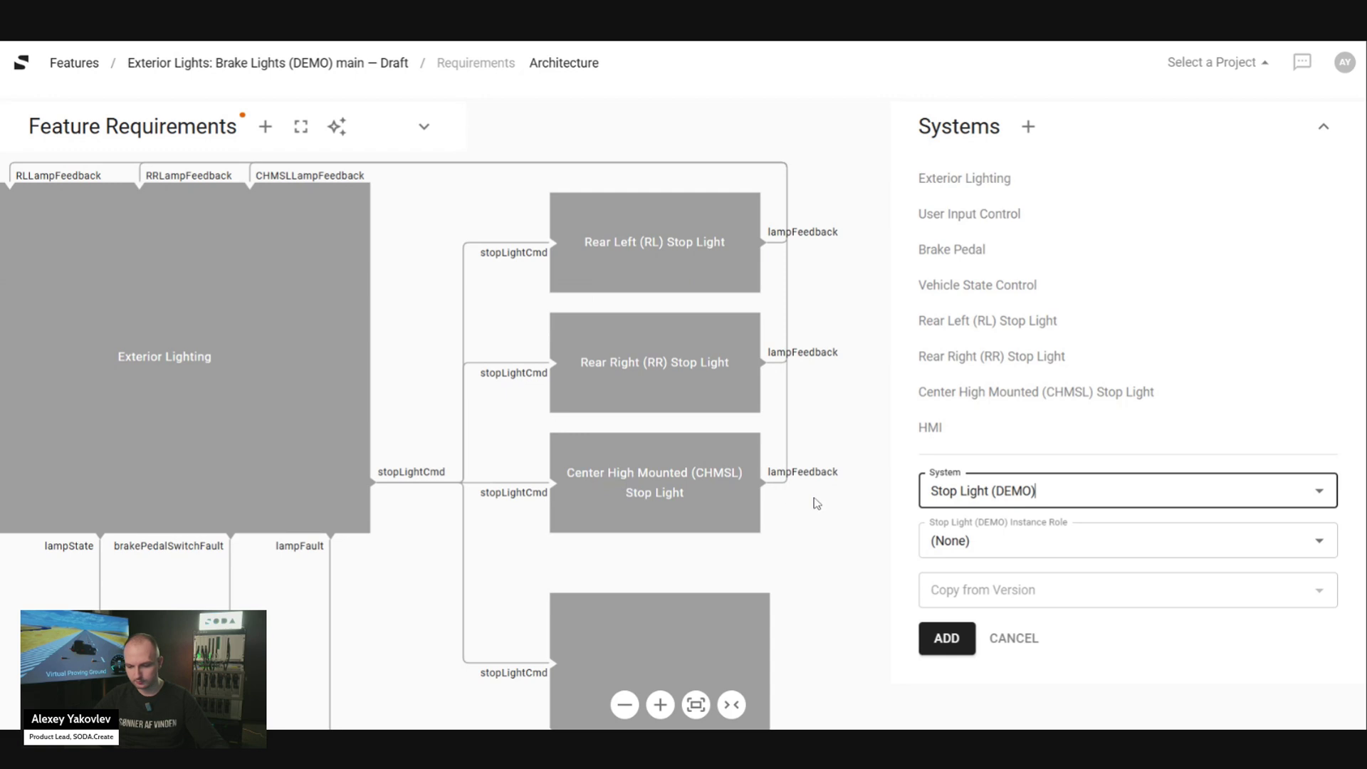
Create the instance role "Center Low Mounted" for the Stop Light (DEMO) system and add that instance to the architecture.
left_click(966, 542)
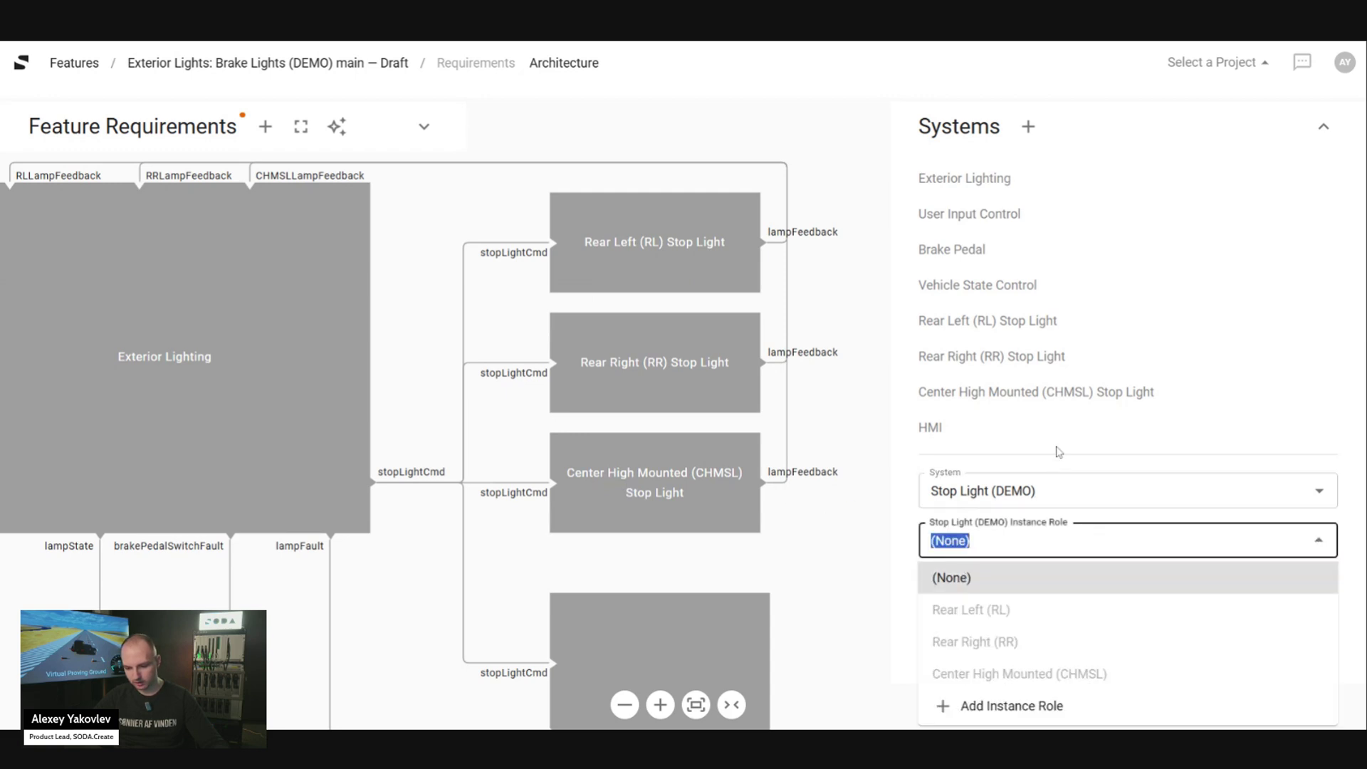
left_click(1002, 708)
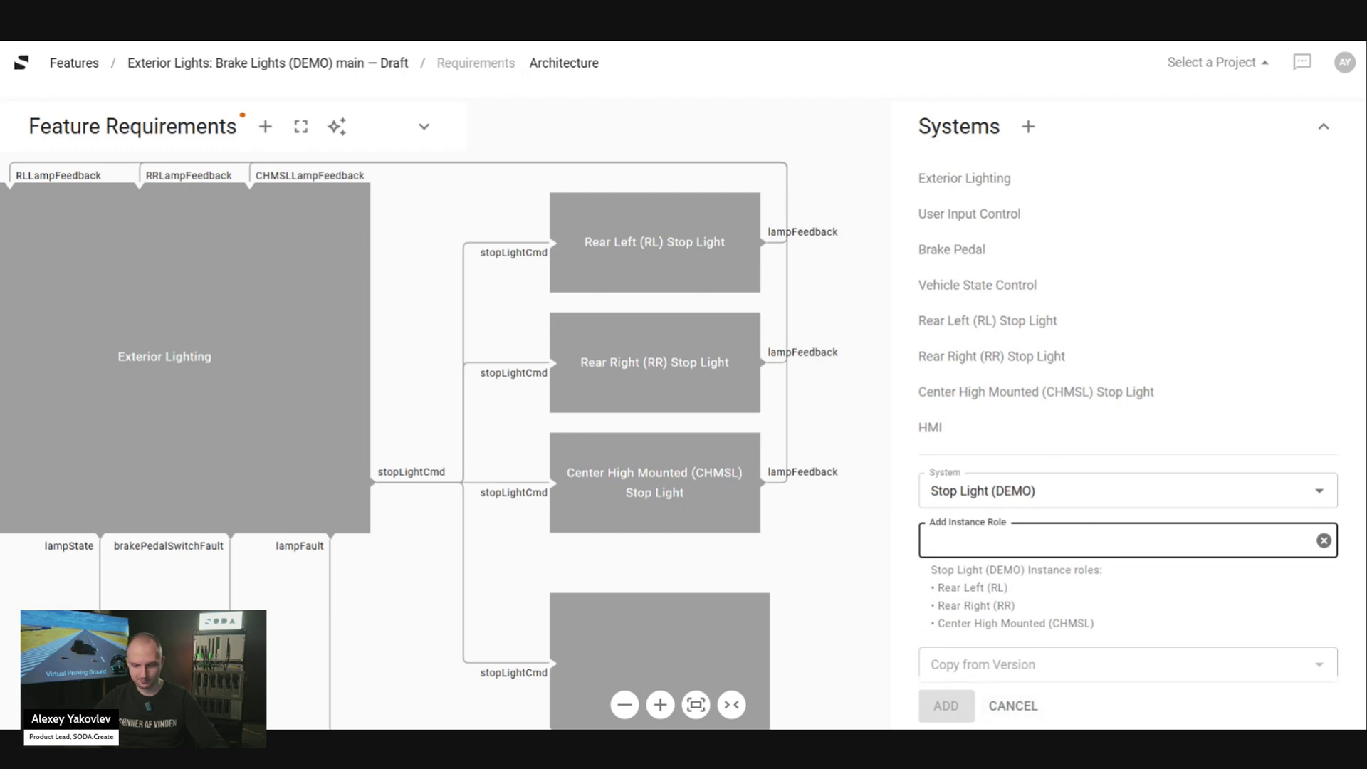
type("C")
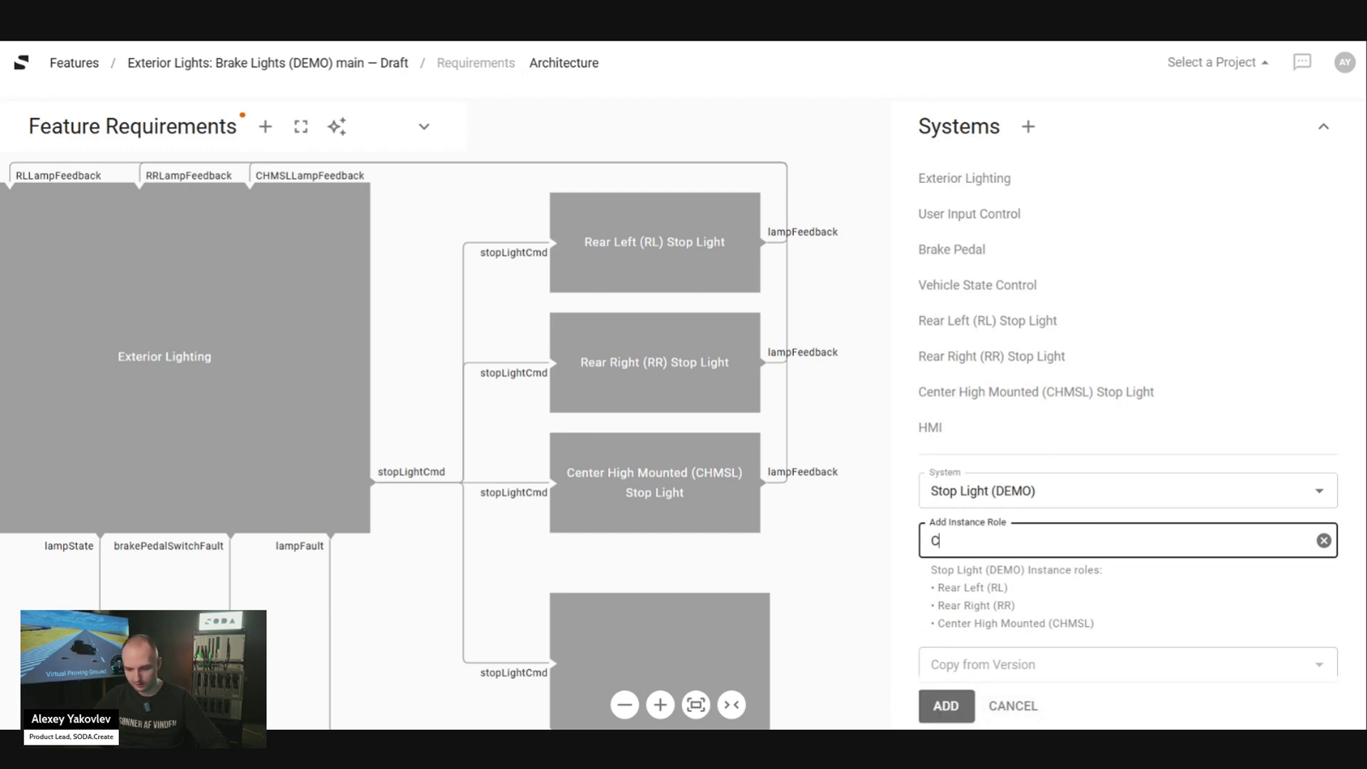
type("ent")
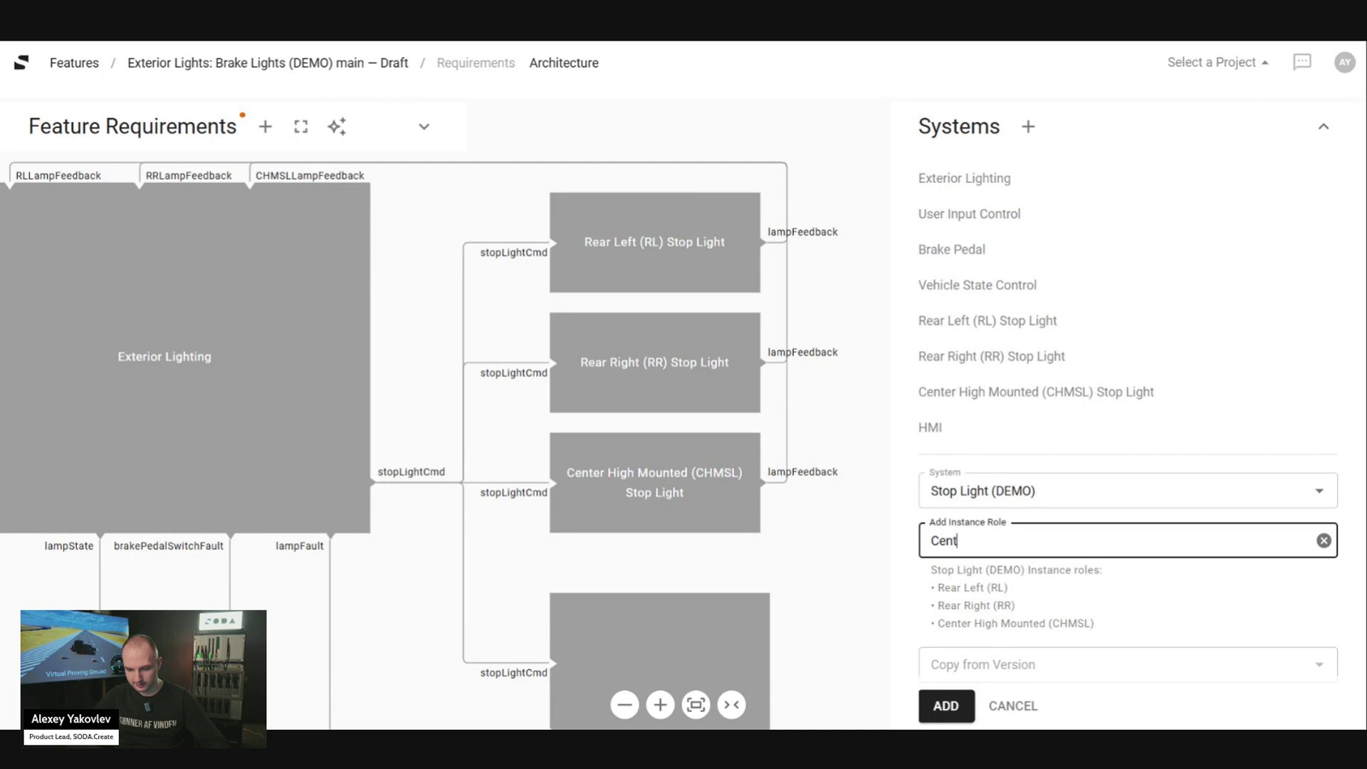
type("er Low ")
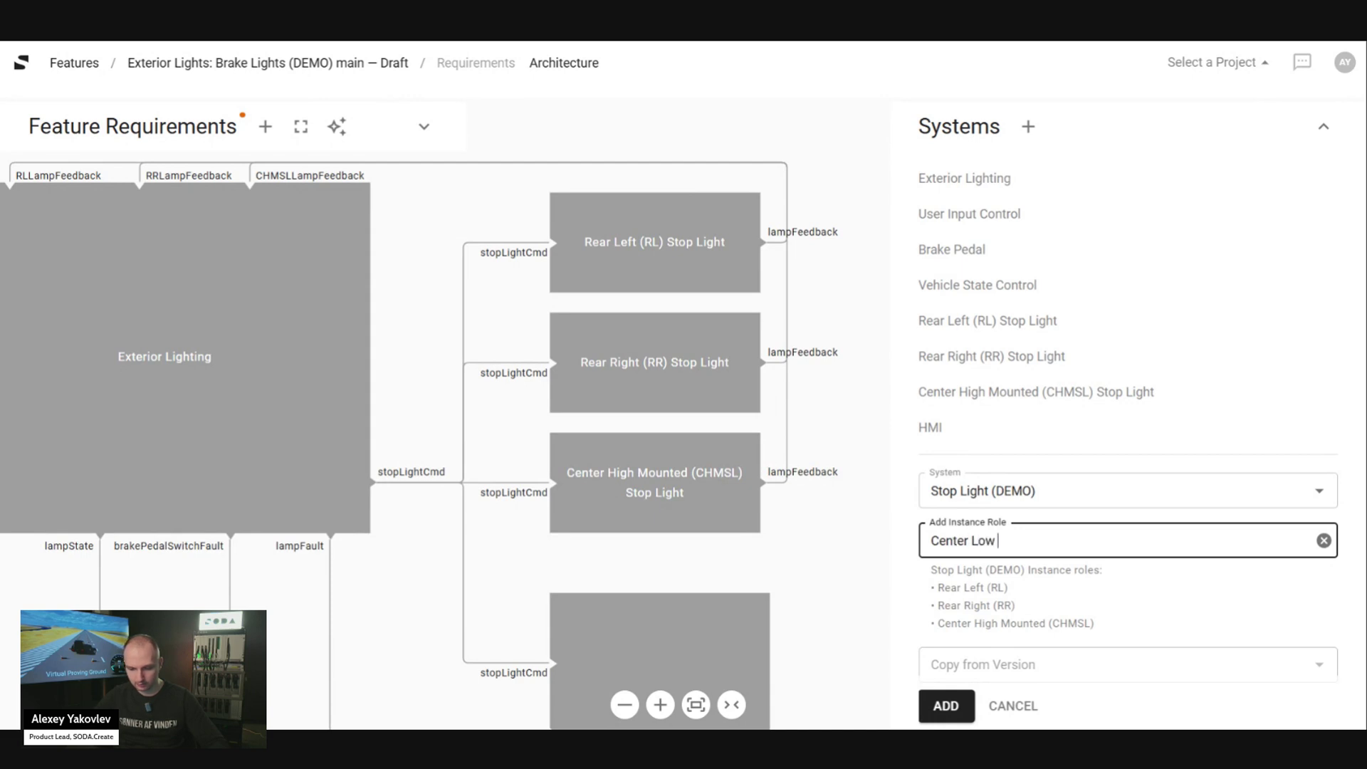
type("Mounter")
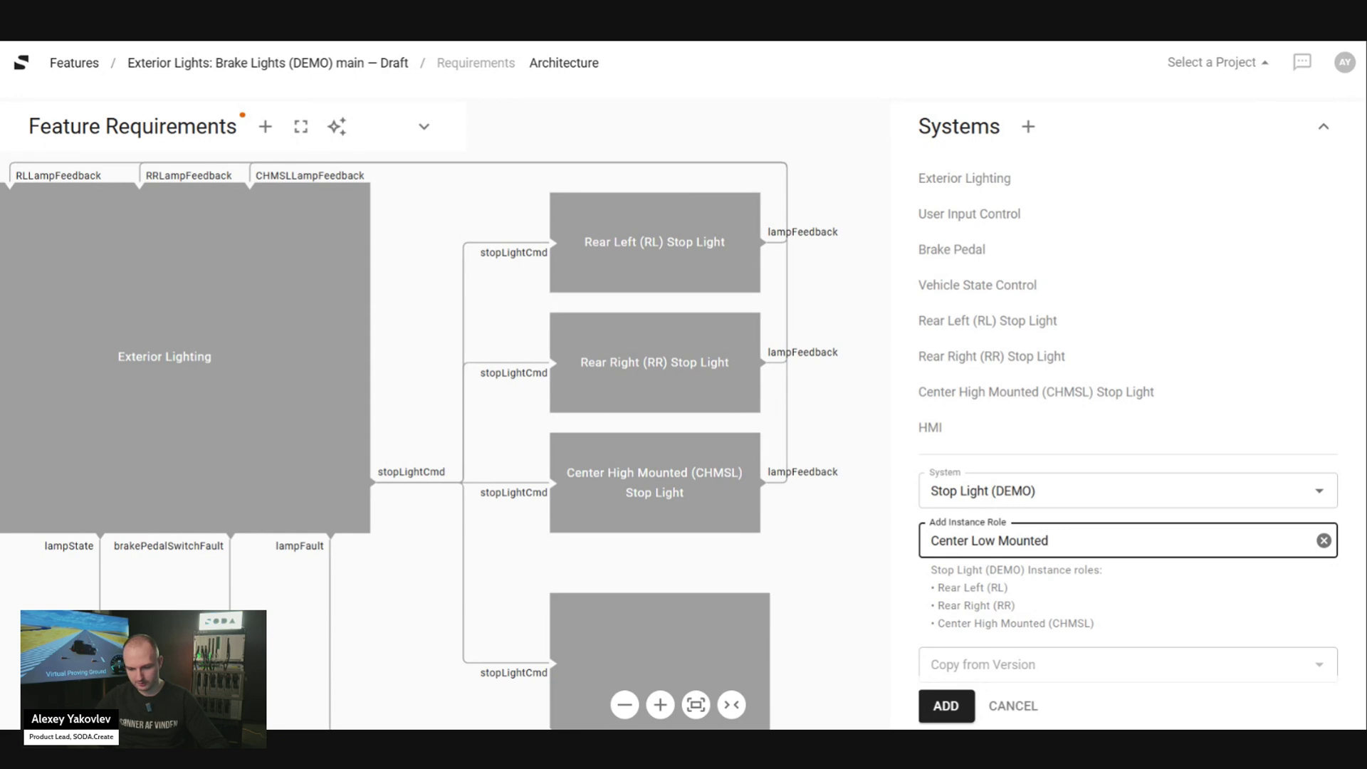
key("BackSpace")
scroll(1128, 427, "down", 1)
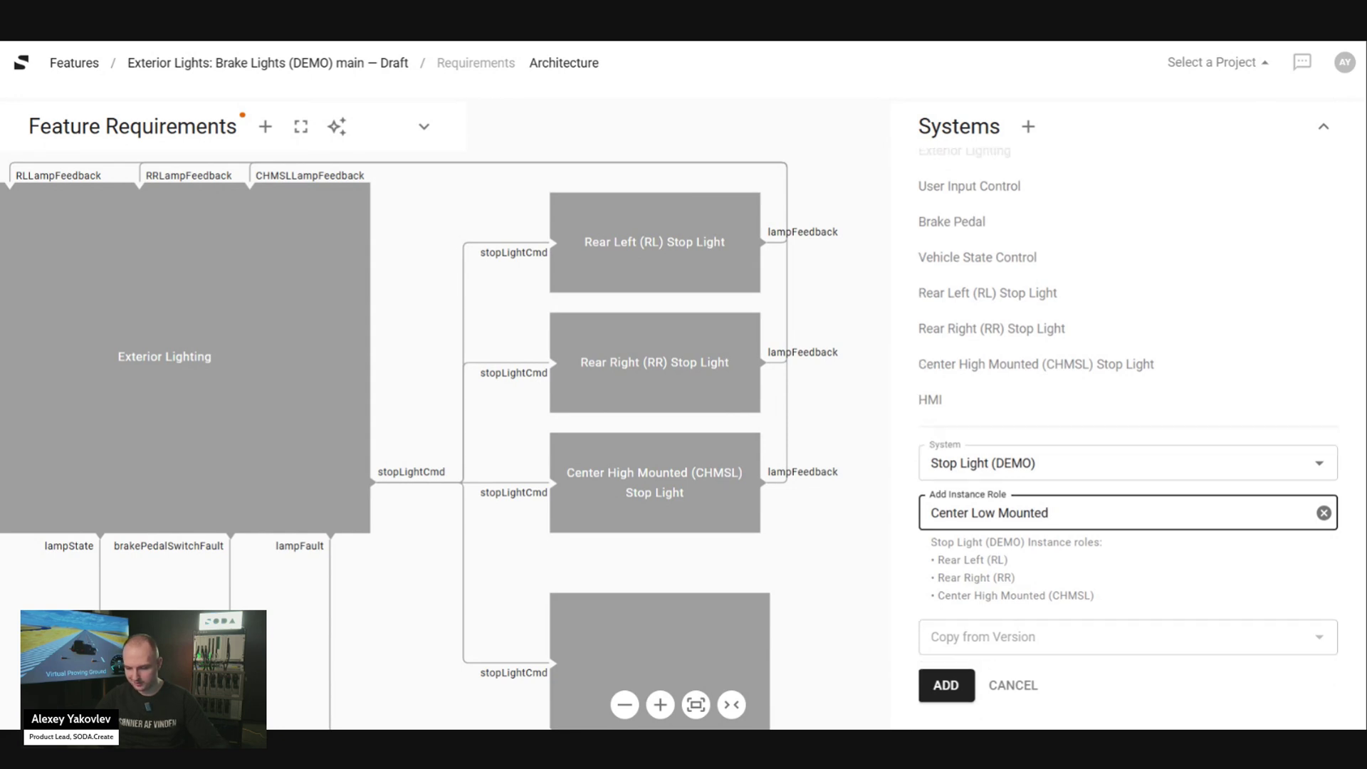
left_click(946, 685)
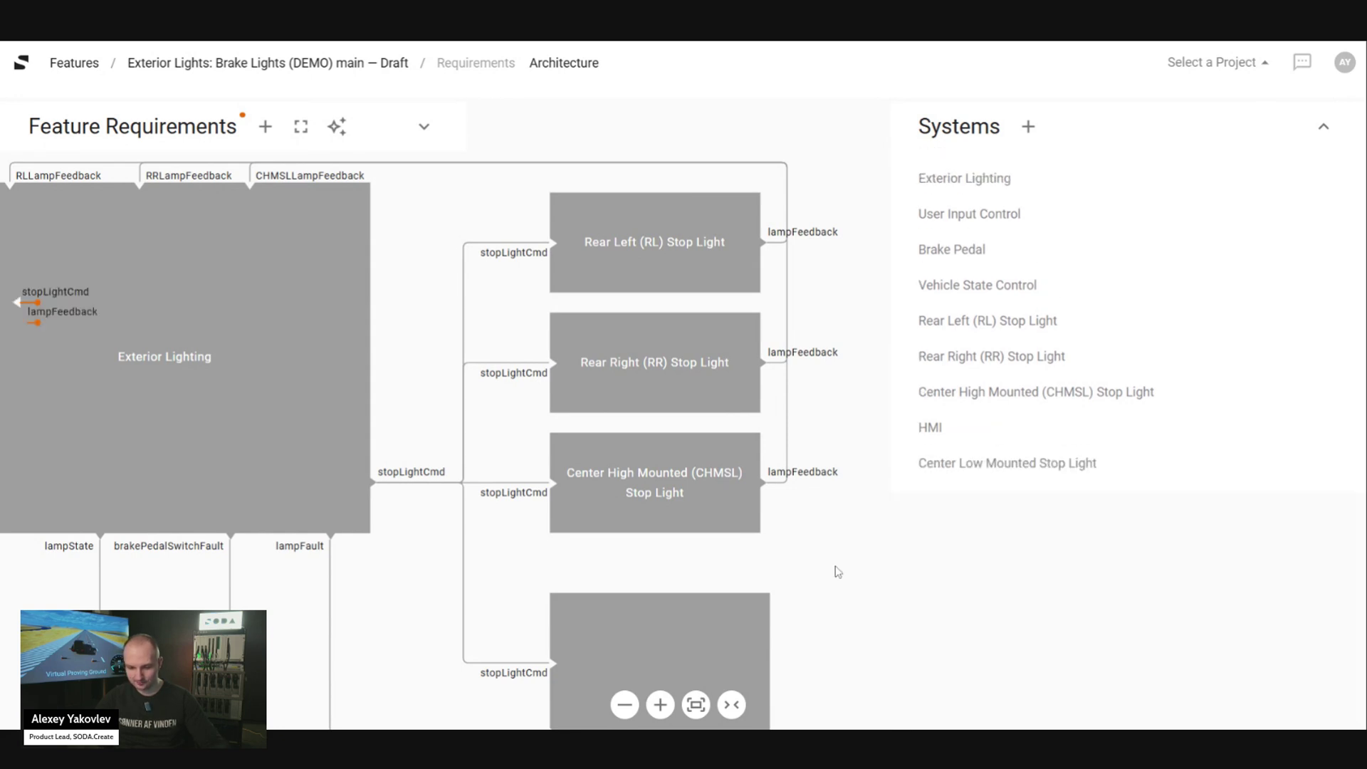
Place the Center Low Mounted Stop Light block above the Rear Left (RL) Stop Light in the diagram.
left_click_drag(141, 408, 640, 202)
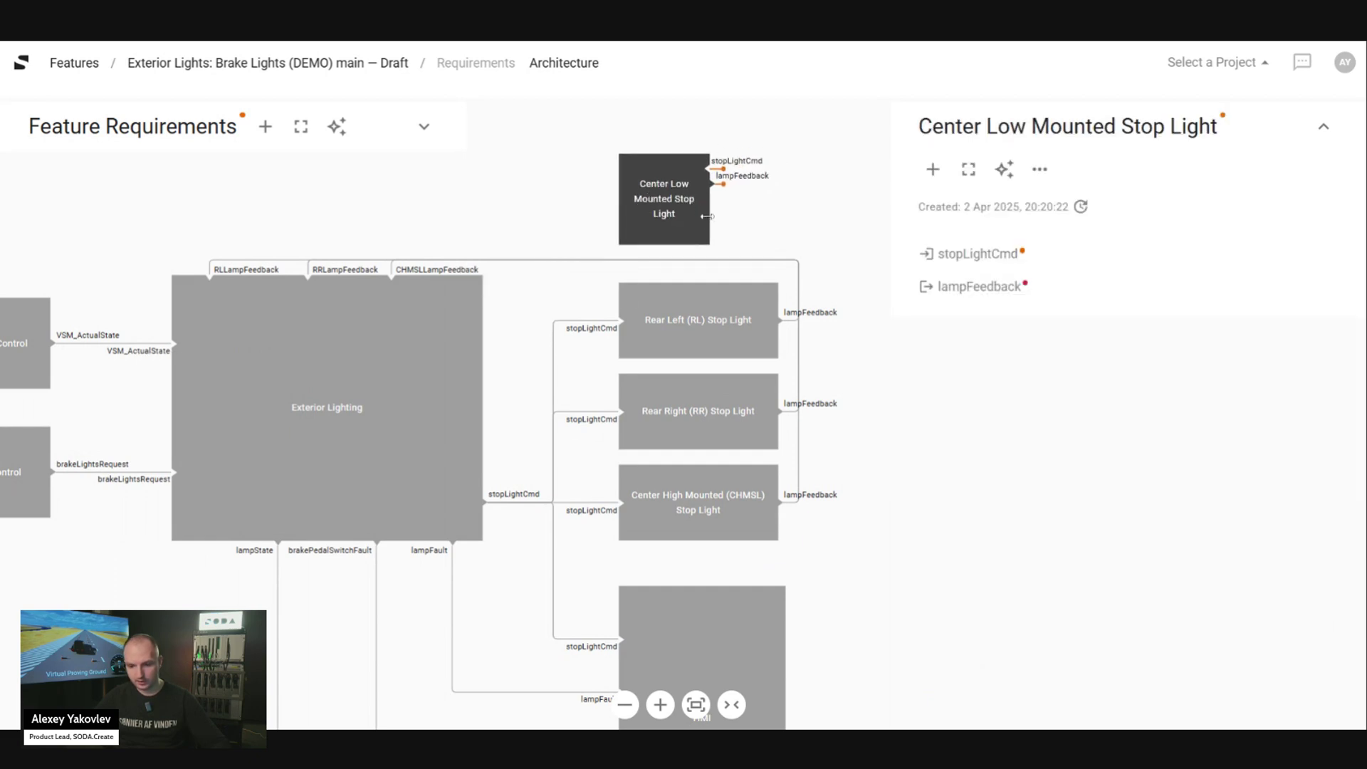
Widen the Center Low Mounted Stop Light block to match the other stop lights and move its lampFeedback and stopLightCmd ports to its left edge.
left_click_drag(710, 214, 777, 212)
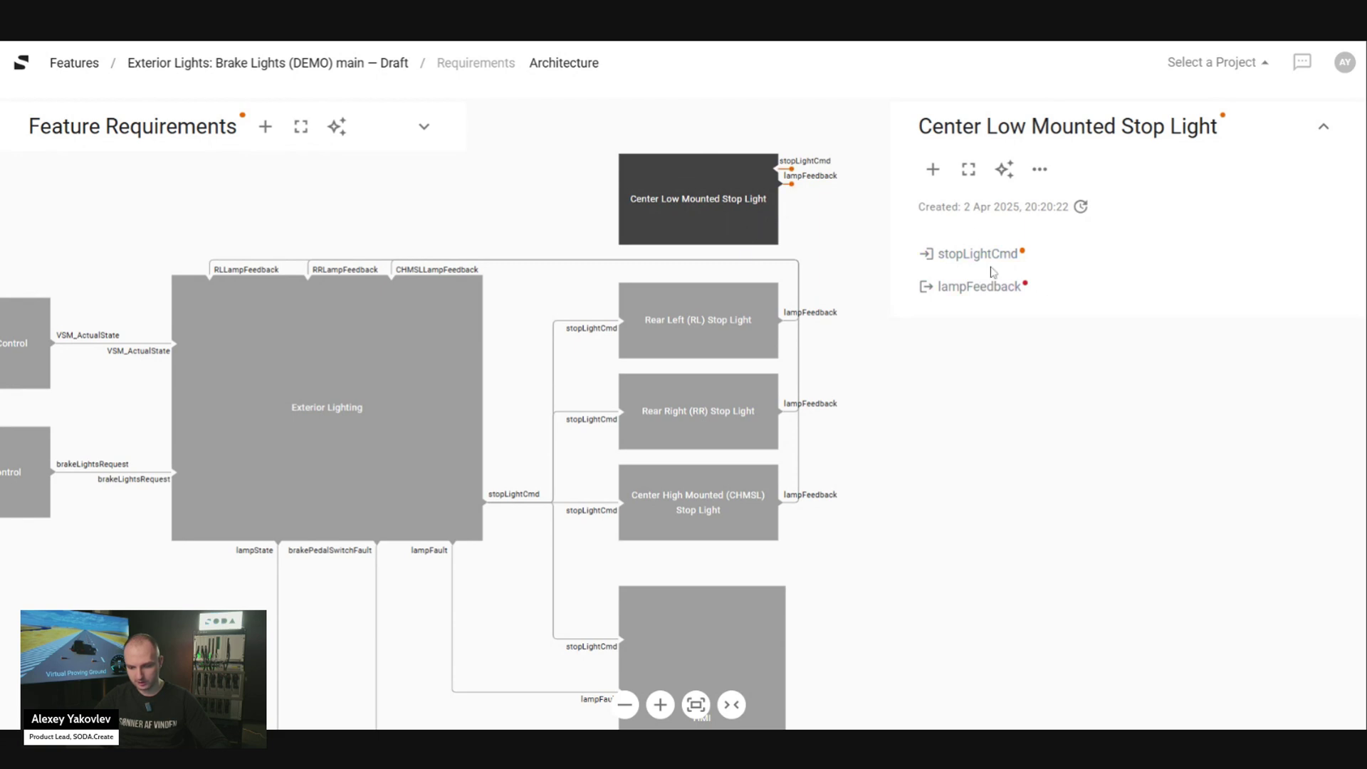
left_click_drag(779, 182, 623, 179)
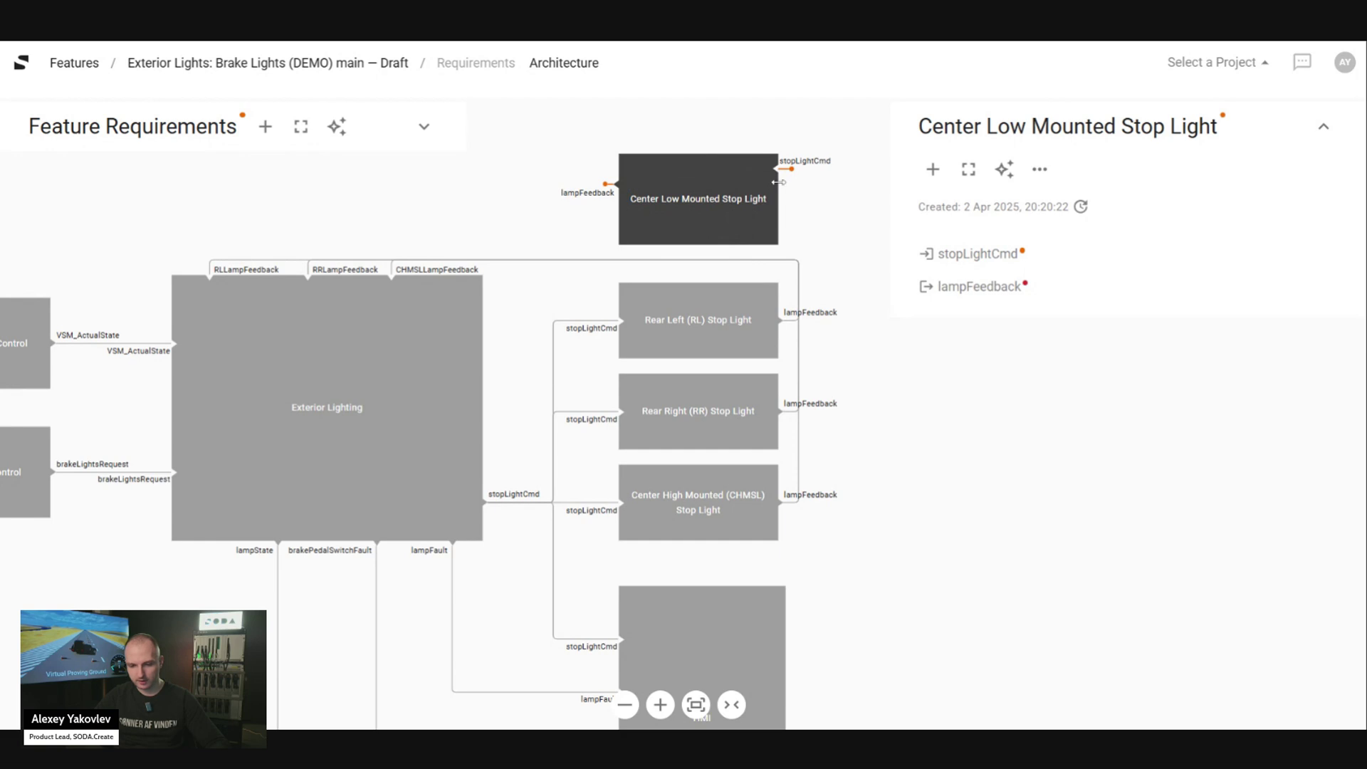
left_click_drag(789, 169, 609, 221)
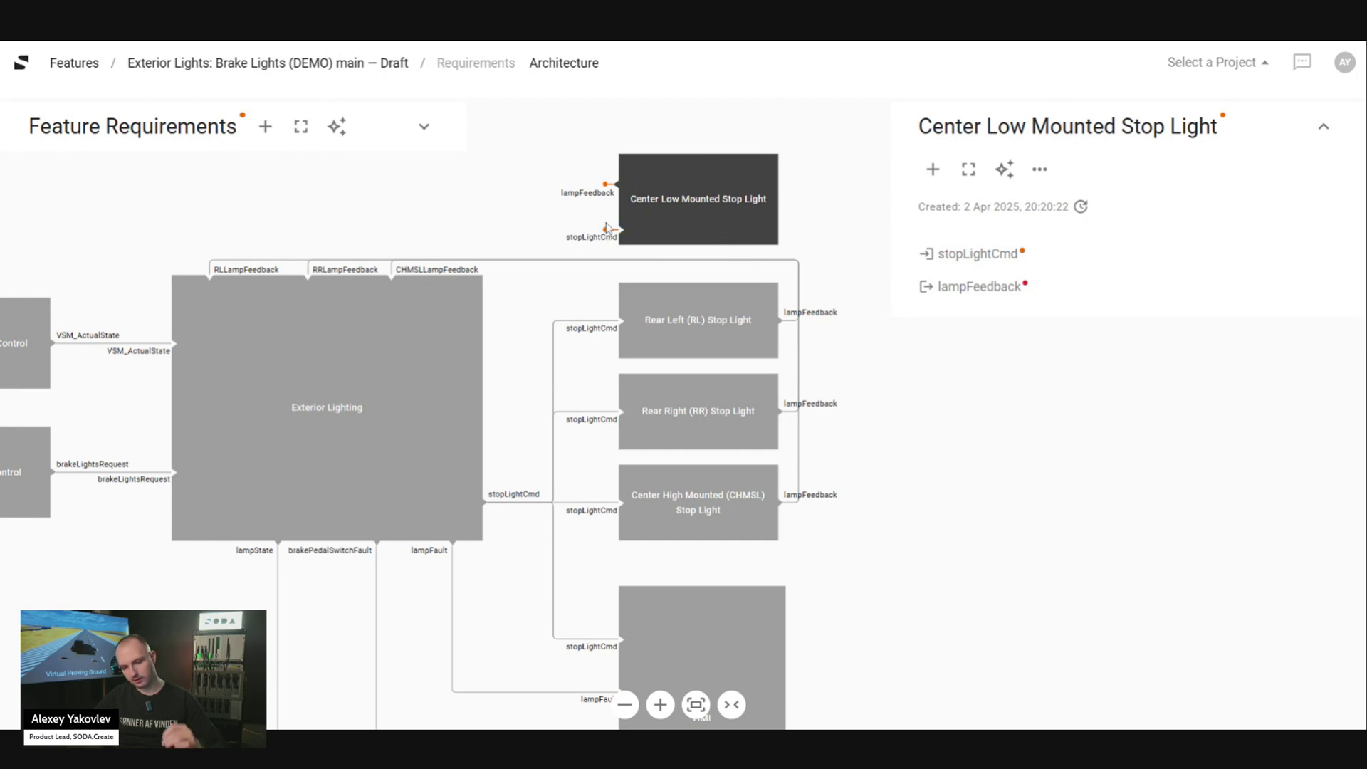
left_click(525, 238)
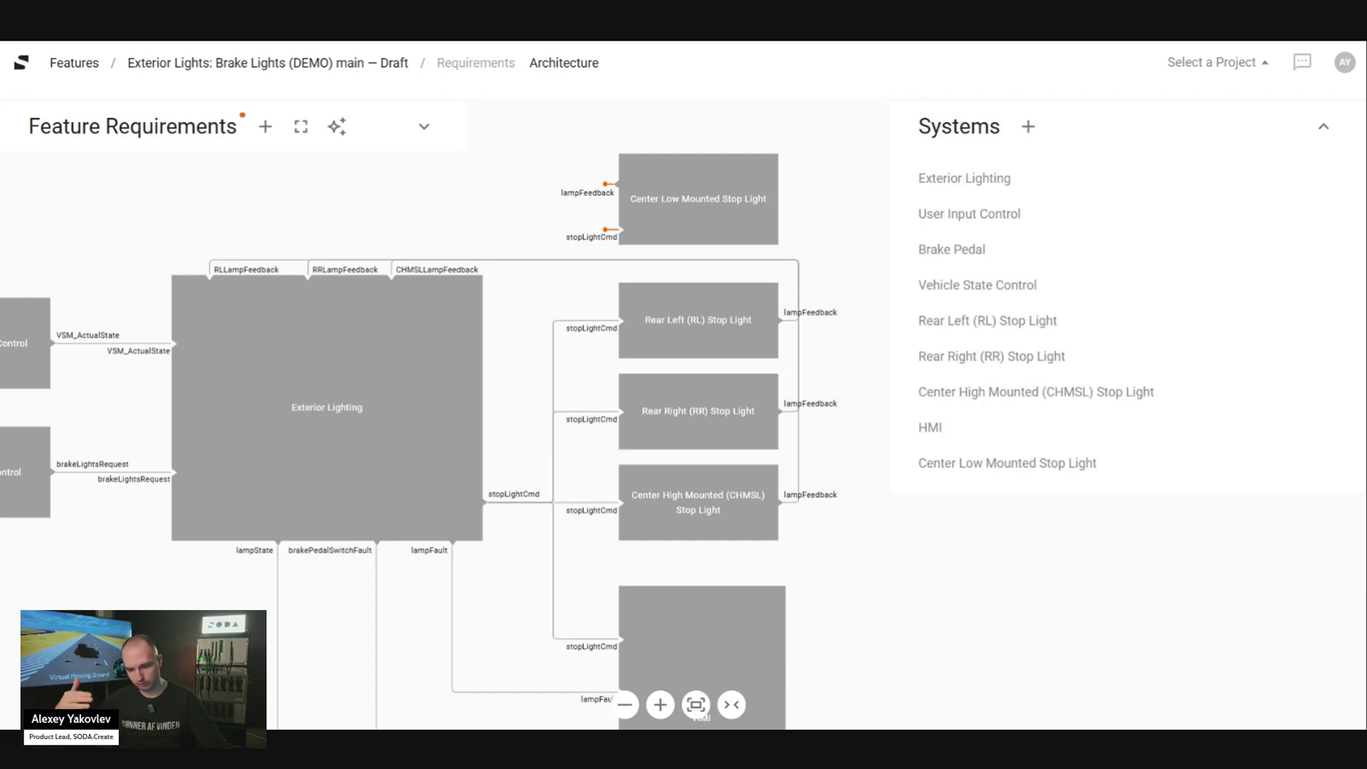
Examine the properties of the Rear Left (RL), Rear Right (RR) and Center High Mounted (CHMSL) Stop Light instances one by one.
scroll(524, 288, "down", 3)
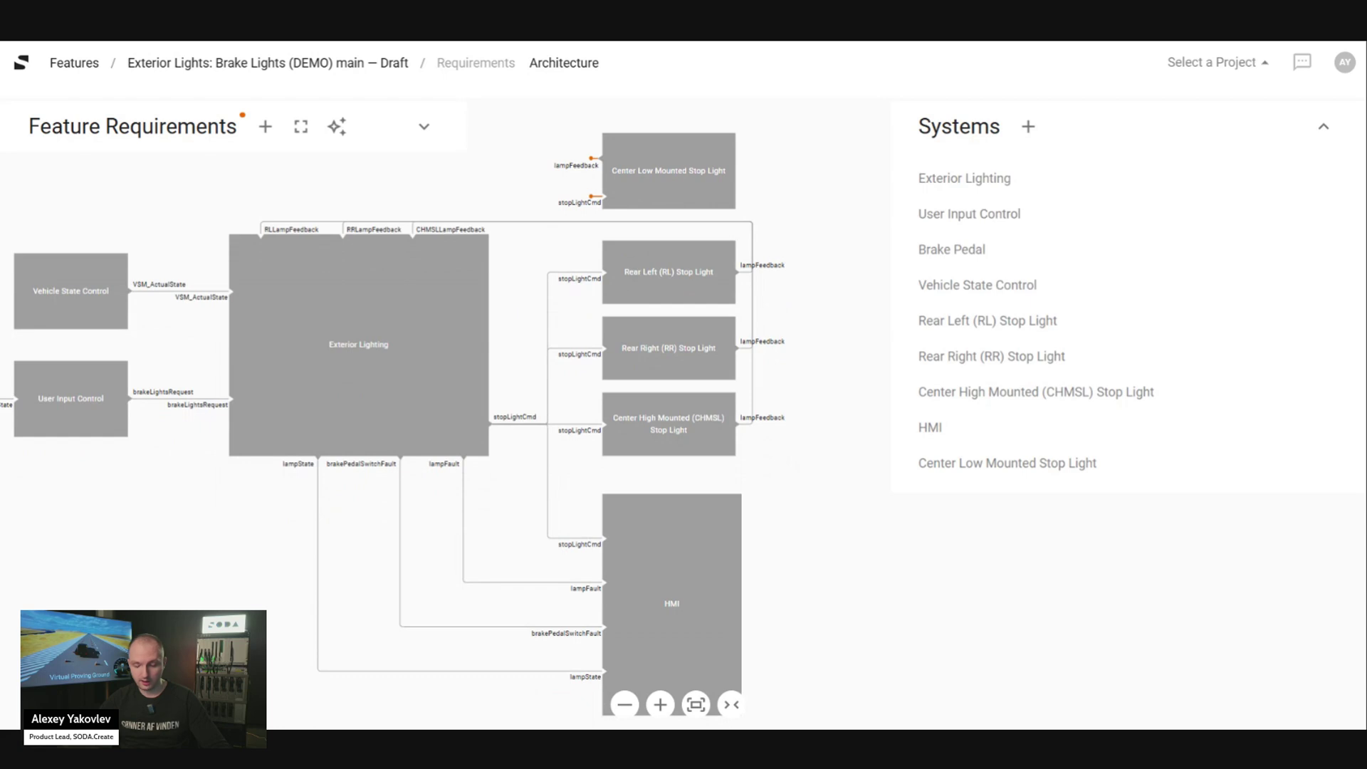
left_click(669, 285)
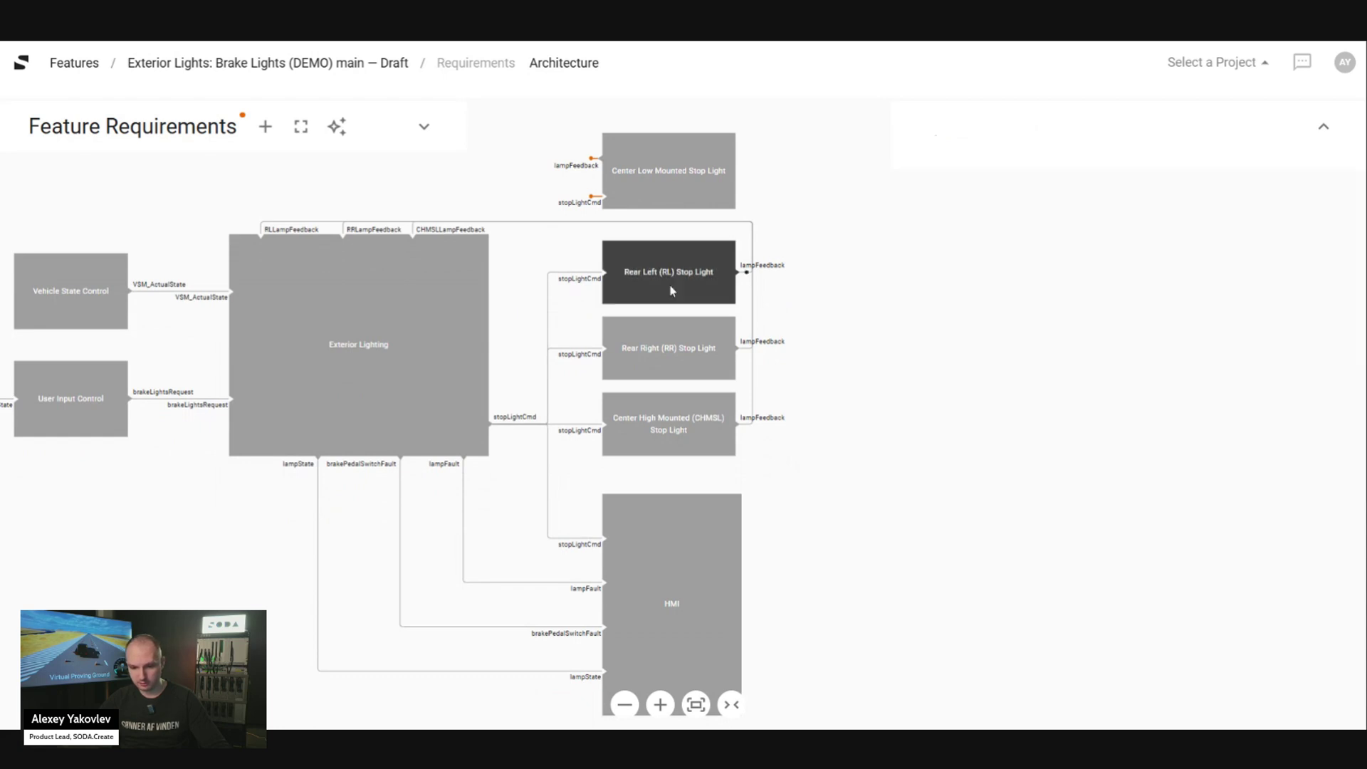
left_click(675, 374)
left_click(673, 429)
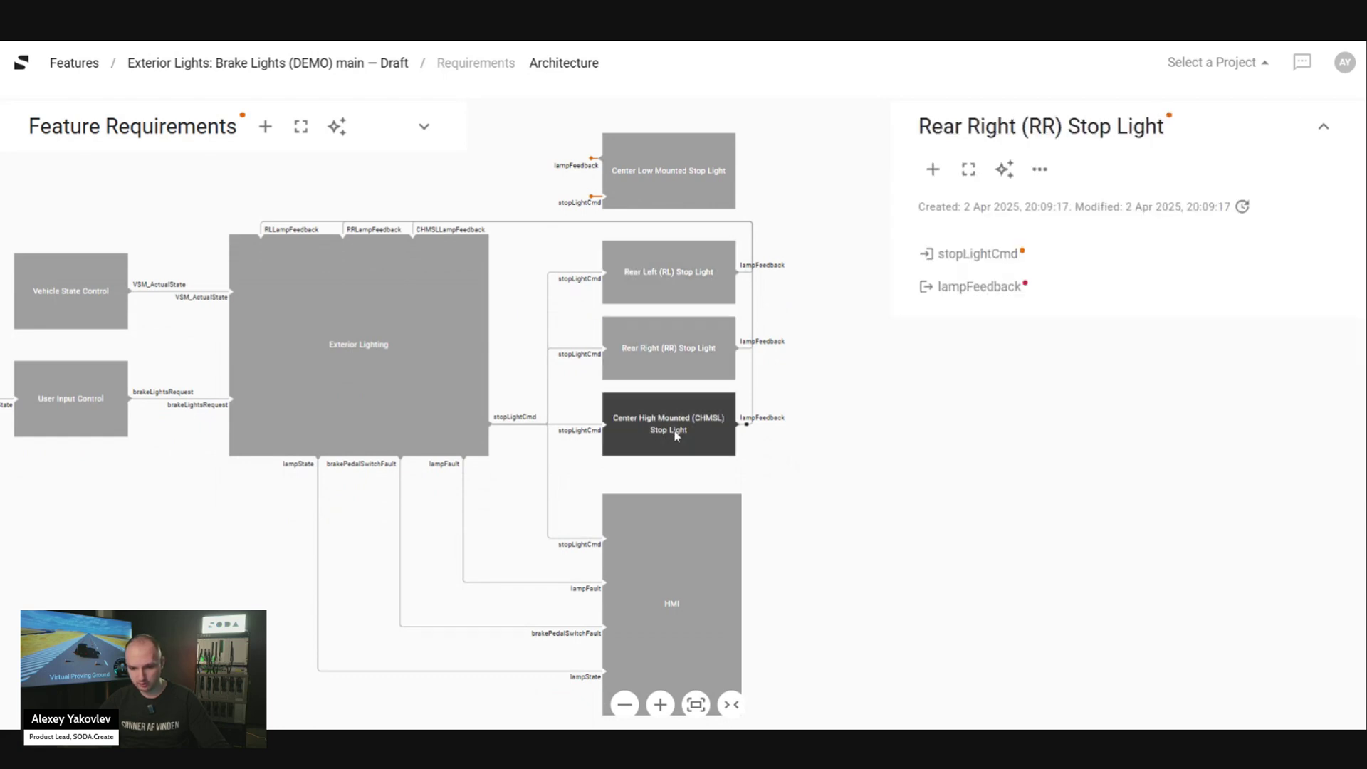
Start a new parameter titled "param" on the Rear Left (RL) Stop Light and widen the details area.
left_click(687, 291)
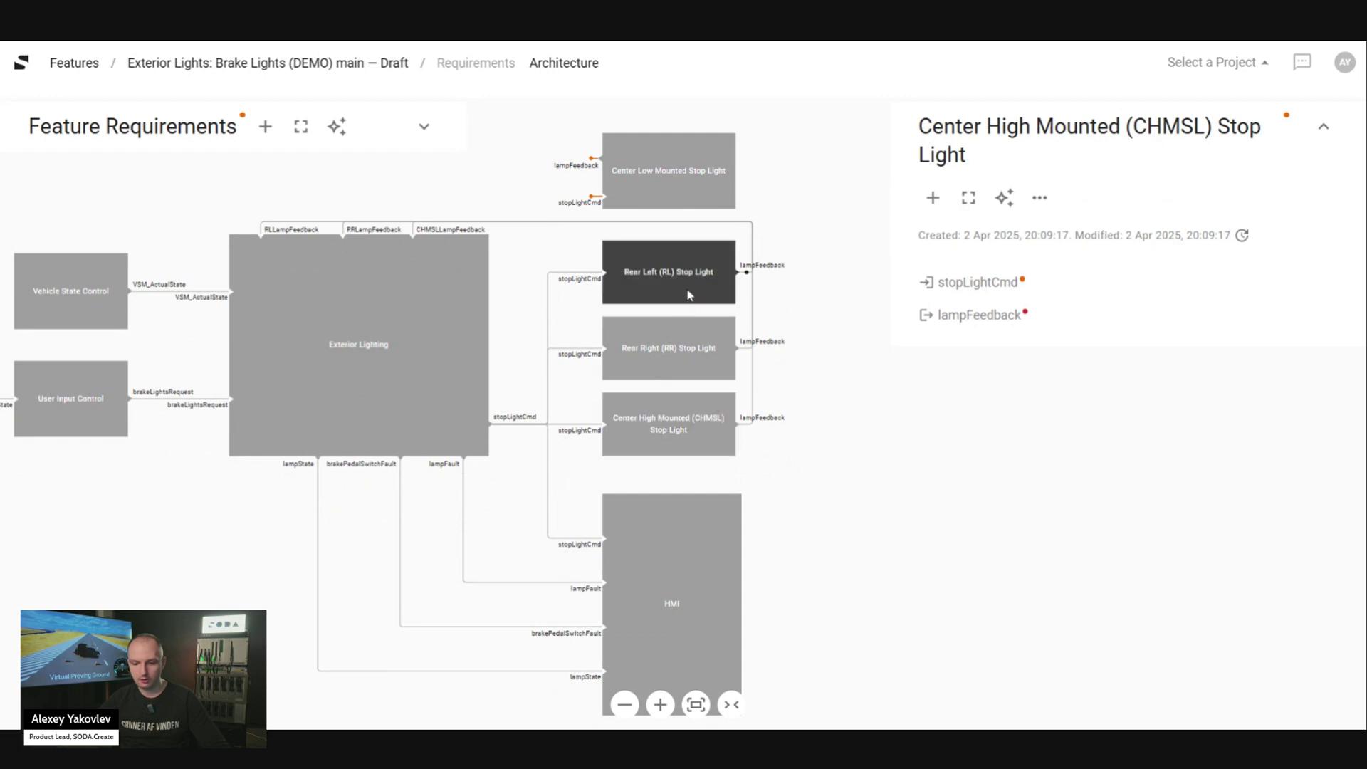
left_click(933, 171)
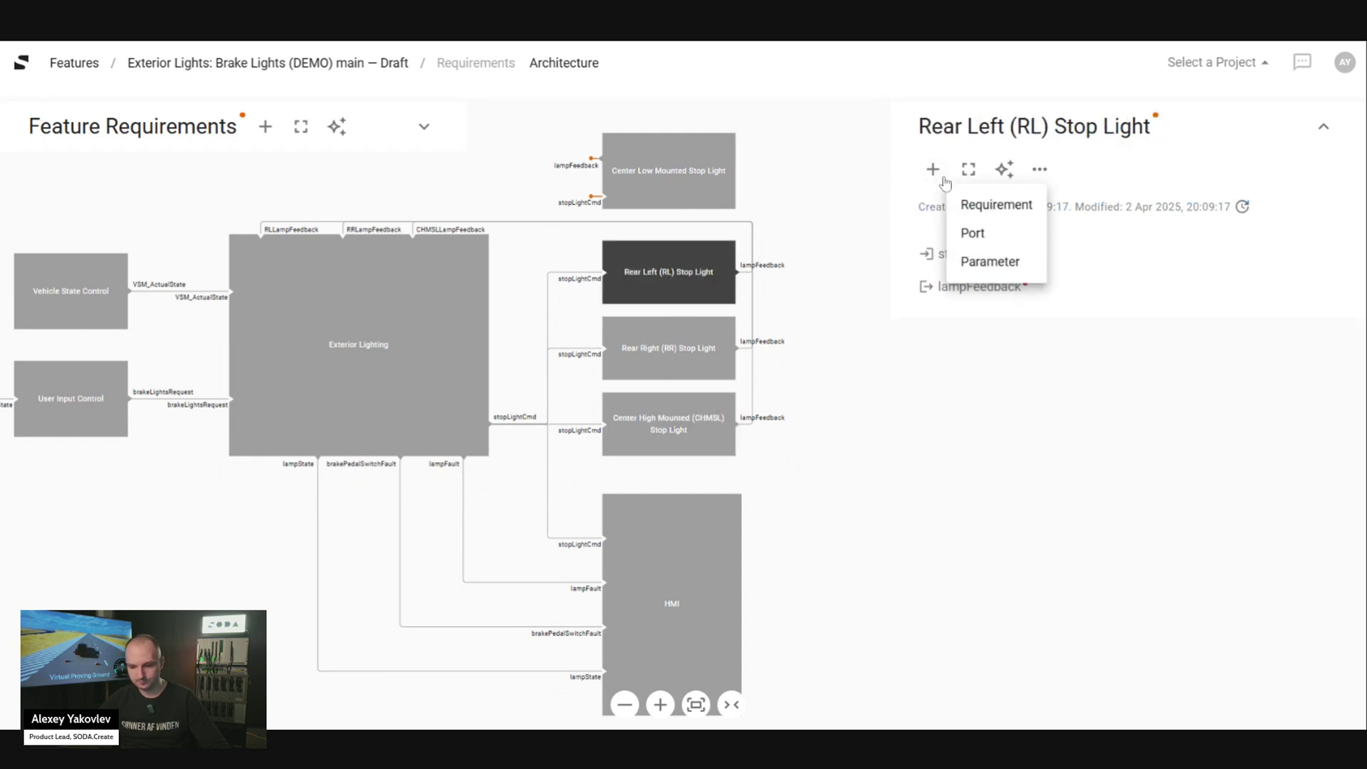
left_click(973, 260)
left_click(979, 317)
type("param")
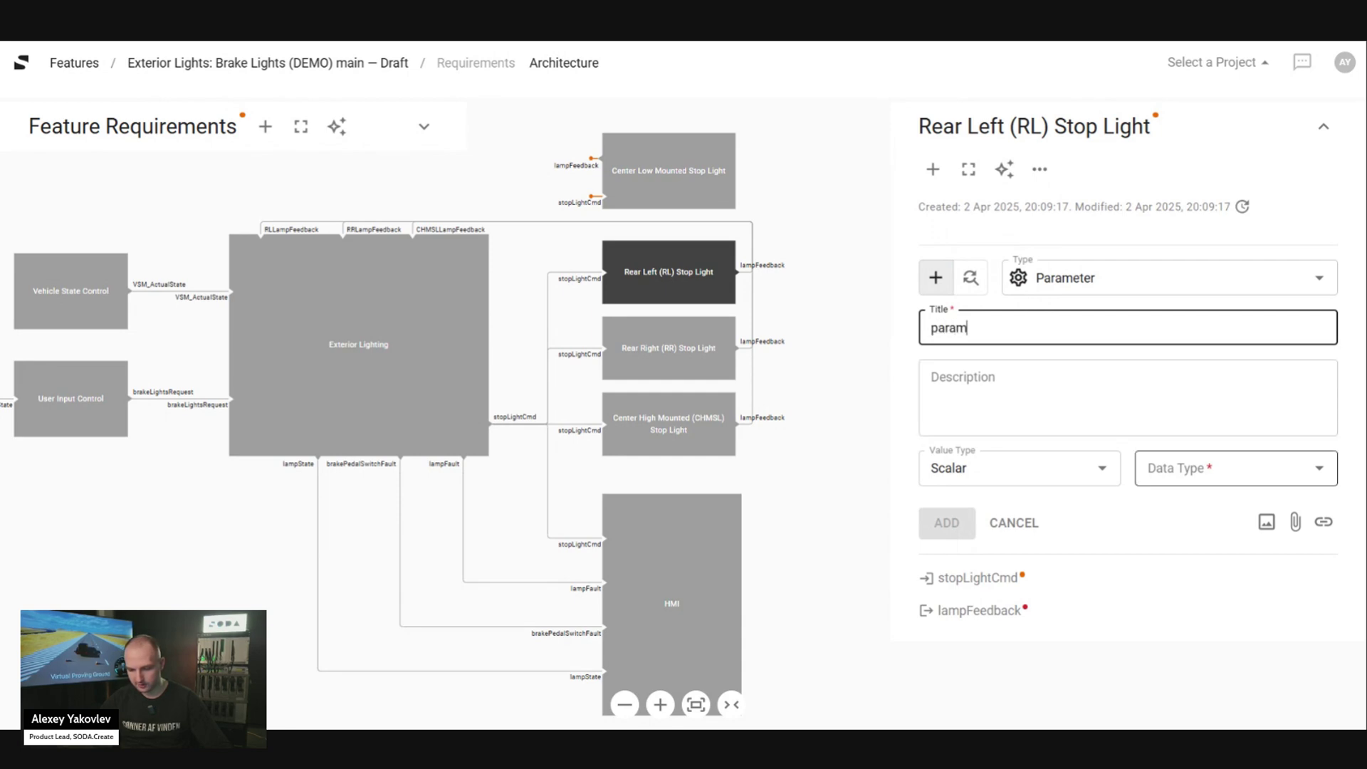
left_click_drag(891, 399, 778, 406)
Give the new parameter the data type uint8 and a default value of 10, and add it to the stop light.
left_click(1132, 425)
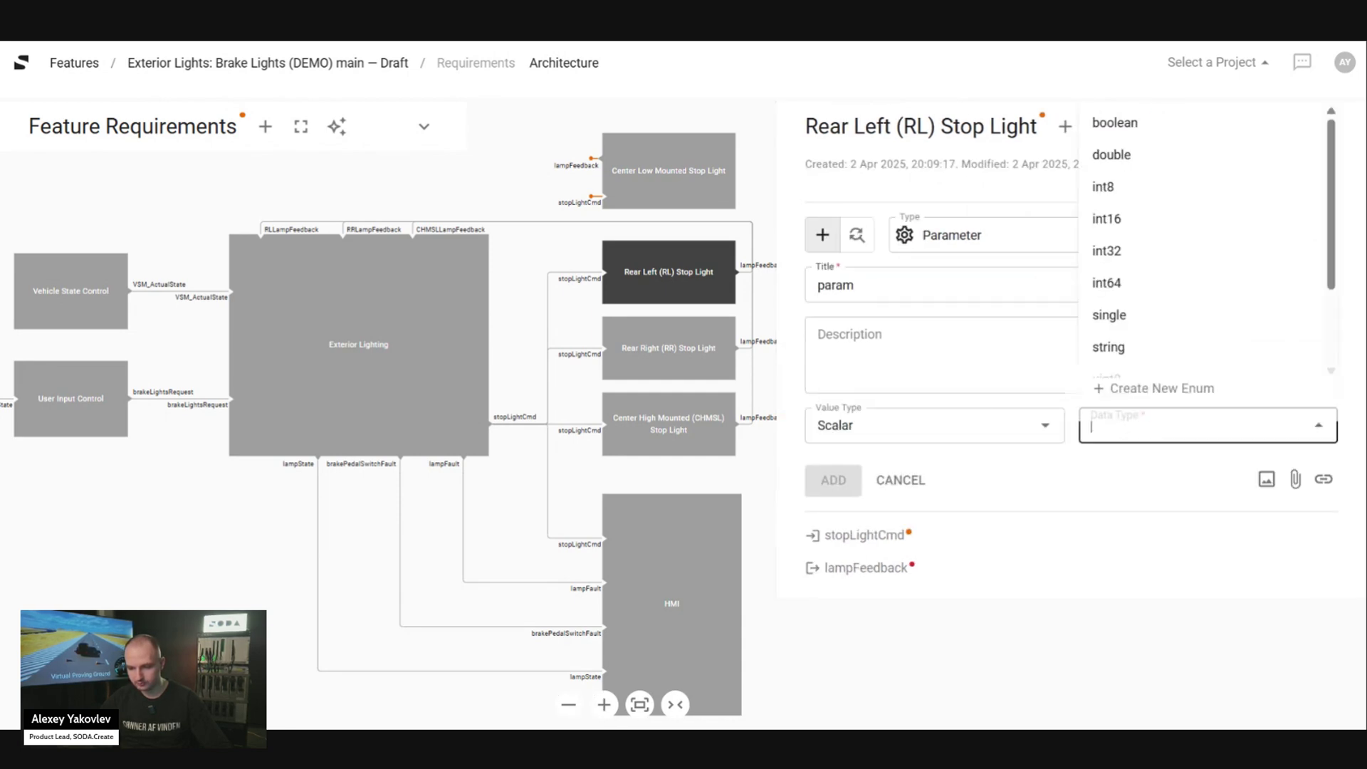
scroll(1166, 267, "down", 2)
scroll(1166, 267, "up", 2)
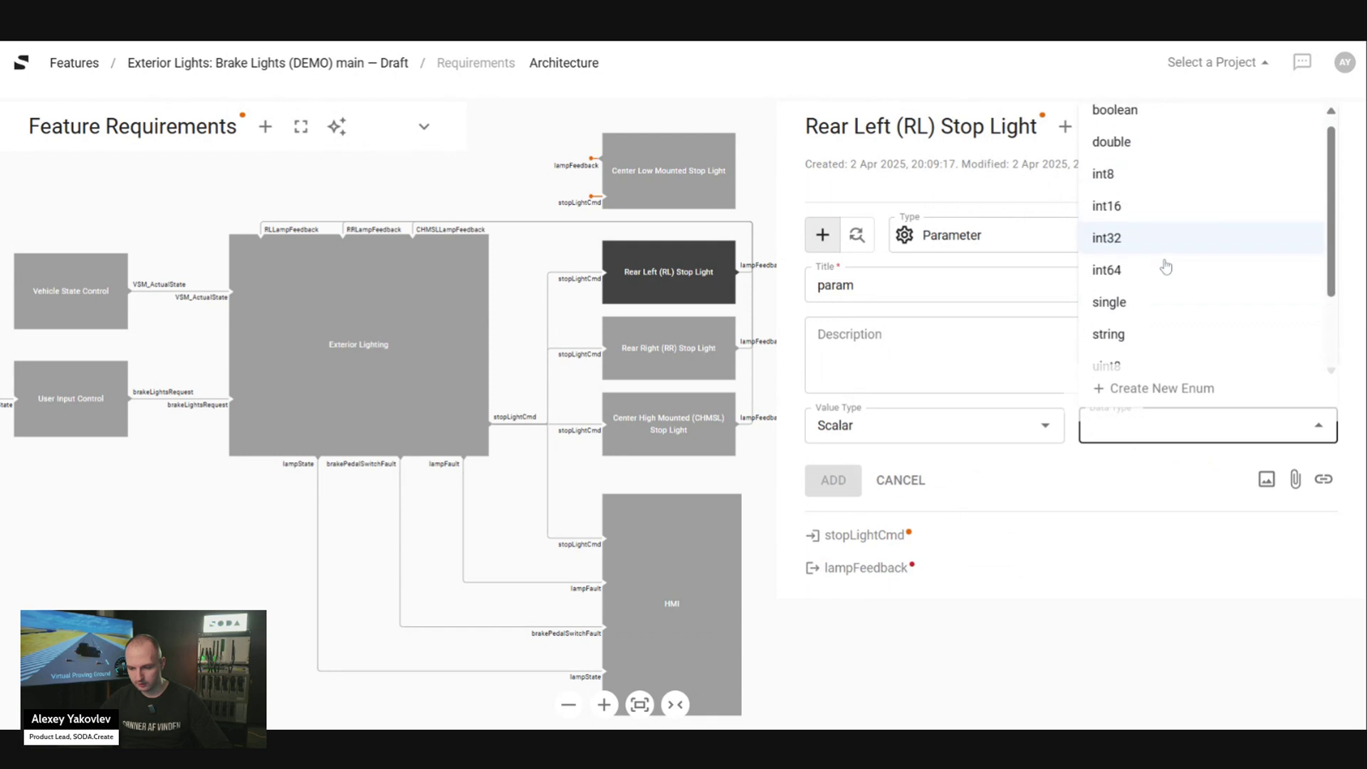
scroll(1129, 255, "down", 3)
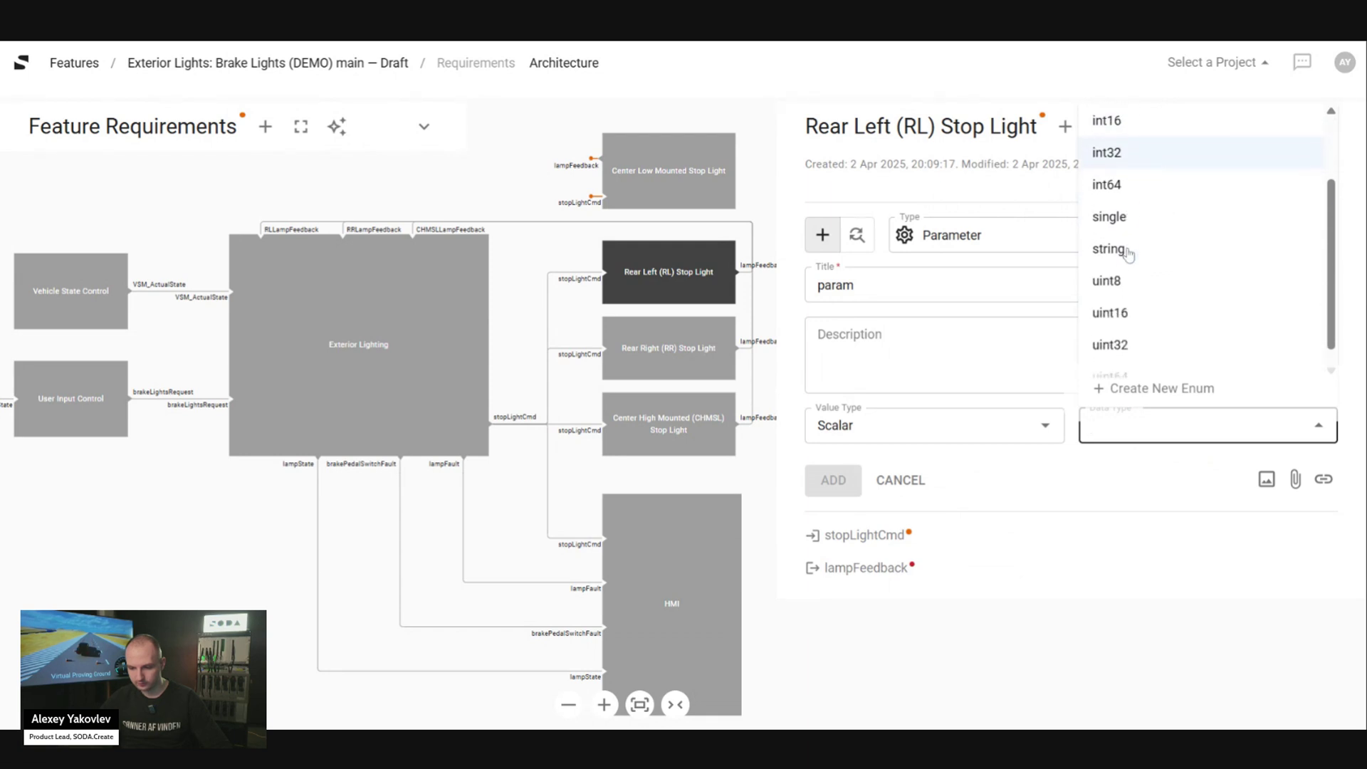
left_click(1121, 265)
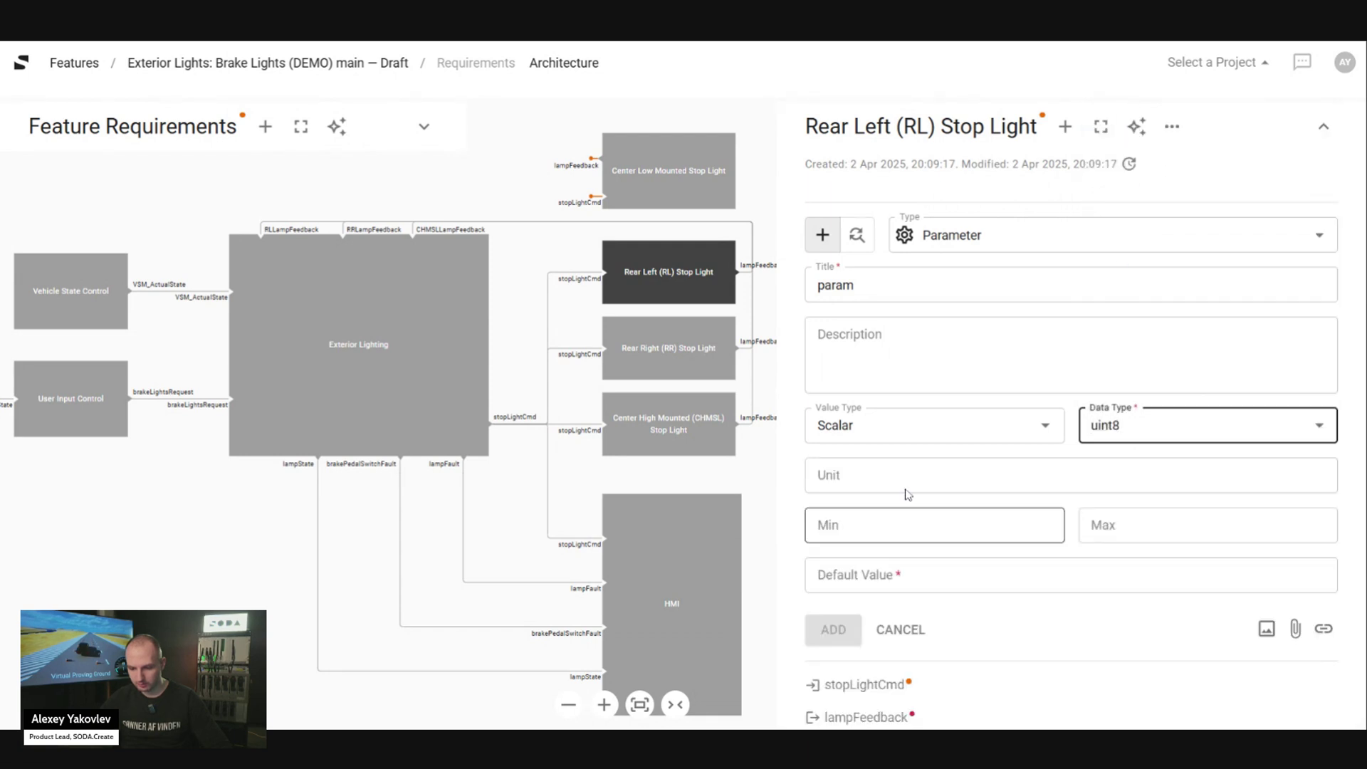
left_click(897, 575)
type("10")
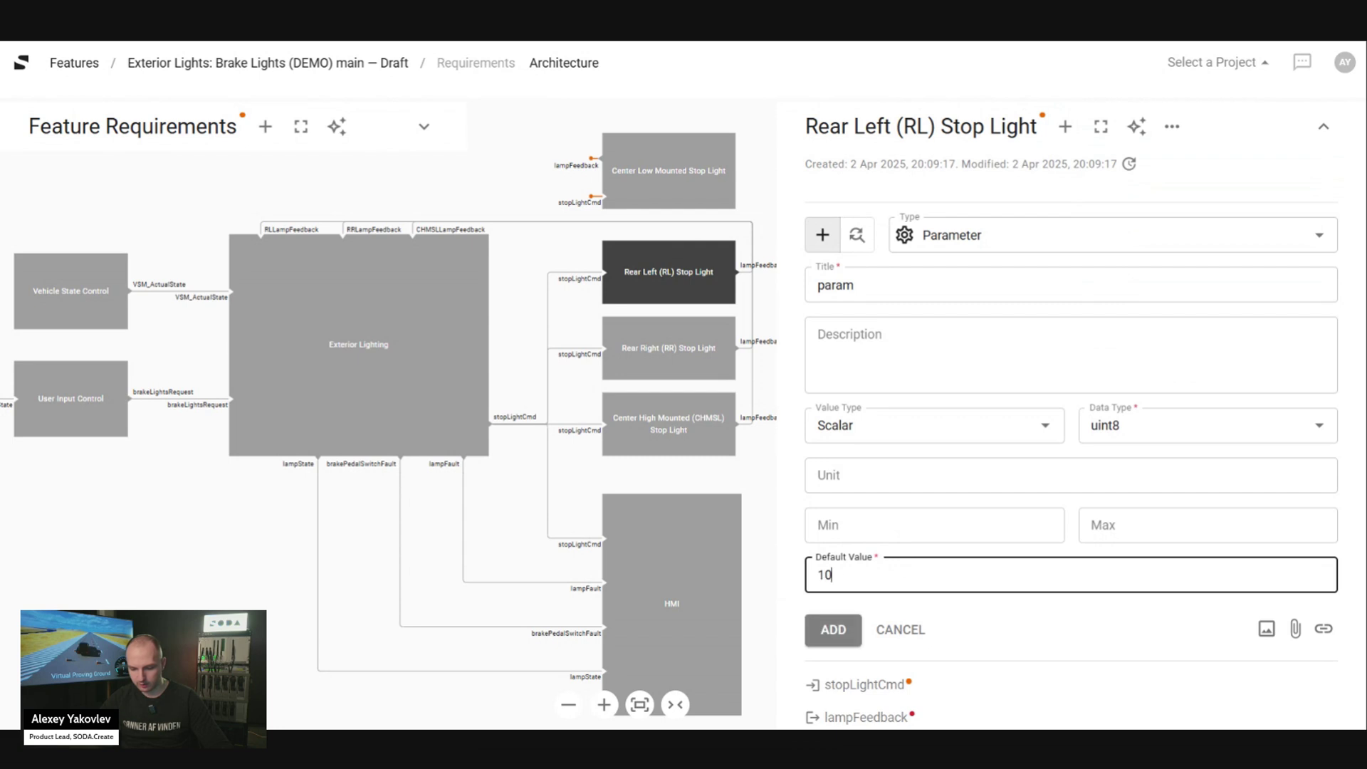
left_click(832, 626)
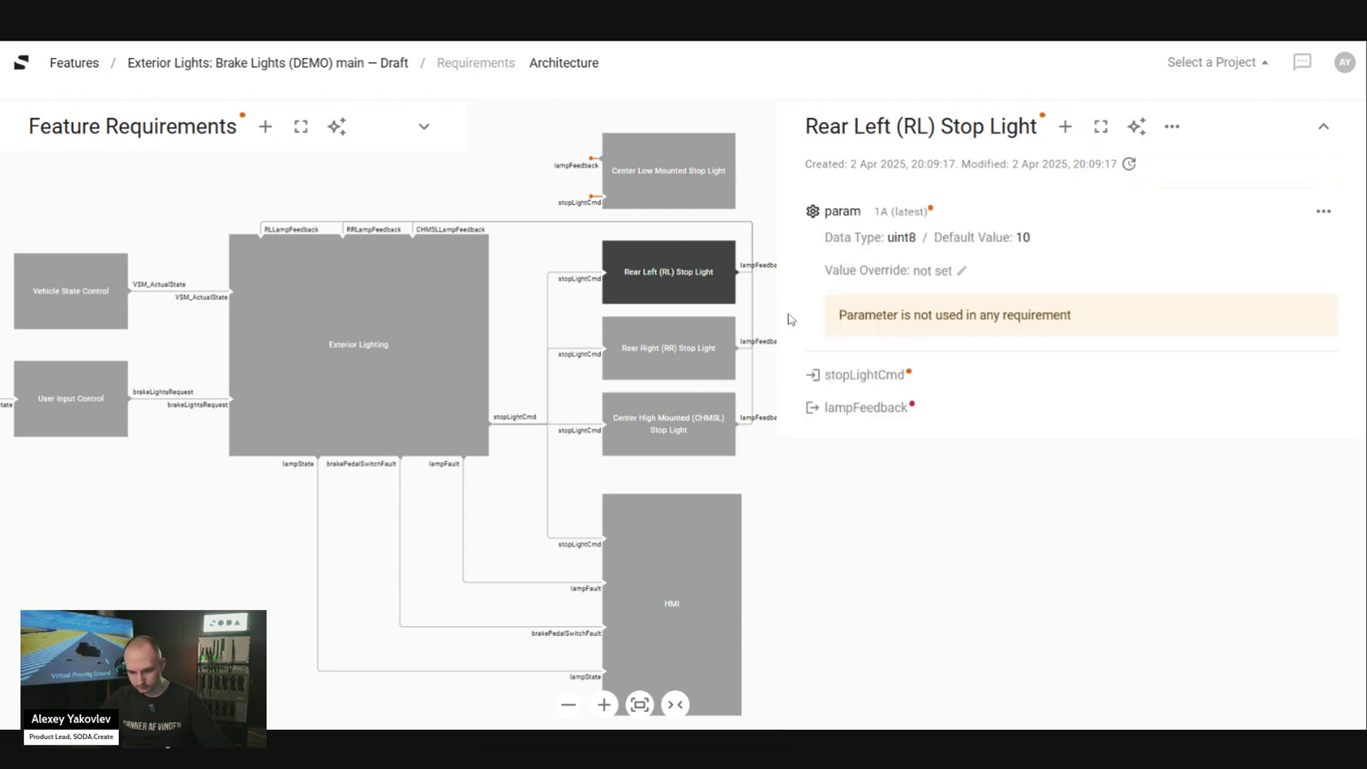
Try to override the param value with 12 on the Rear Left (RL) Stop Light, then discard the override edit.
left_click(933, 273)
left_click(934, 276)
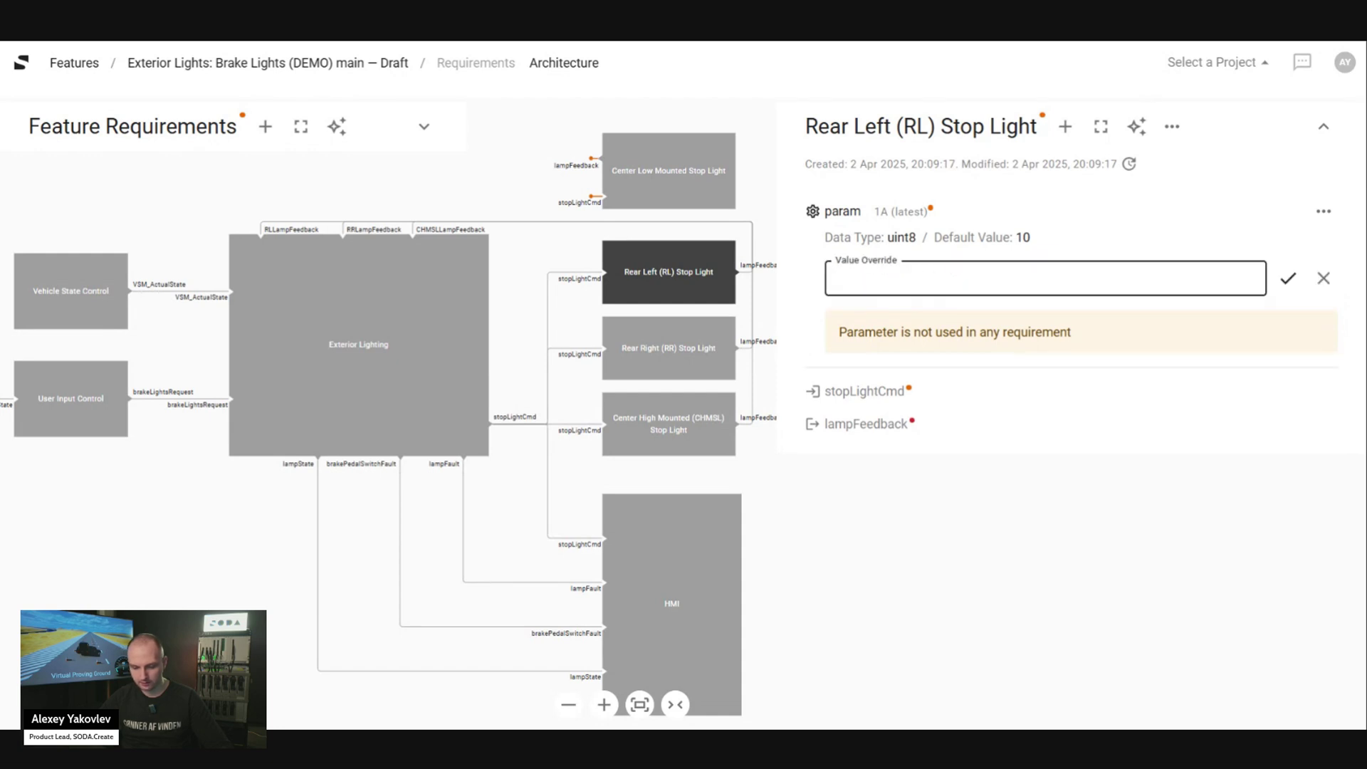
type("12")
left_click(1288, 277)
left_click(428, 657)
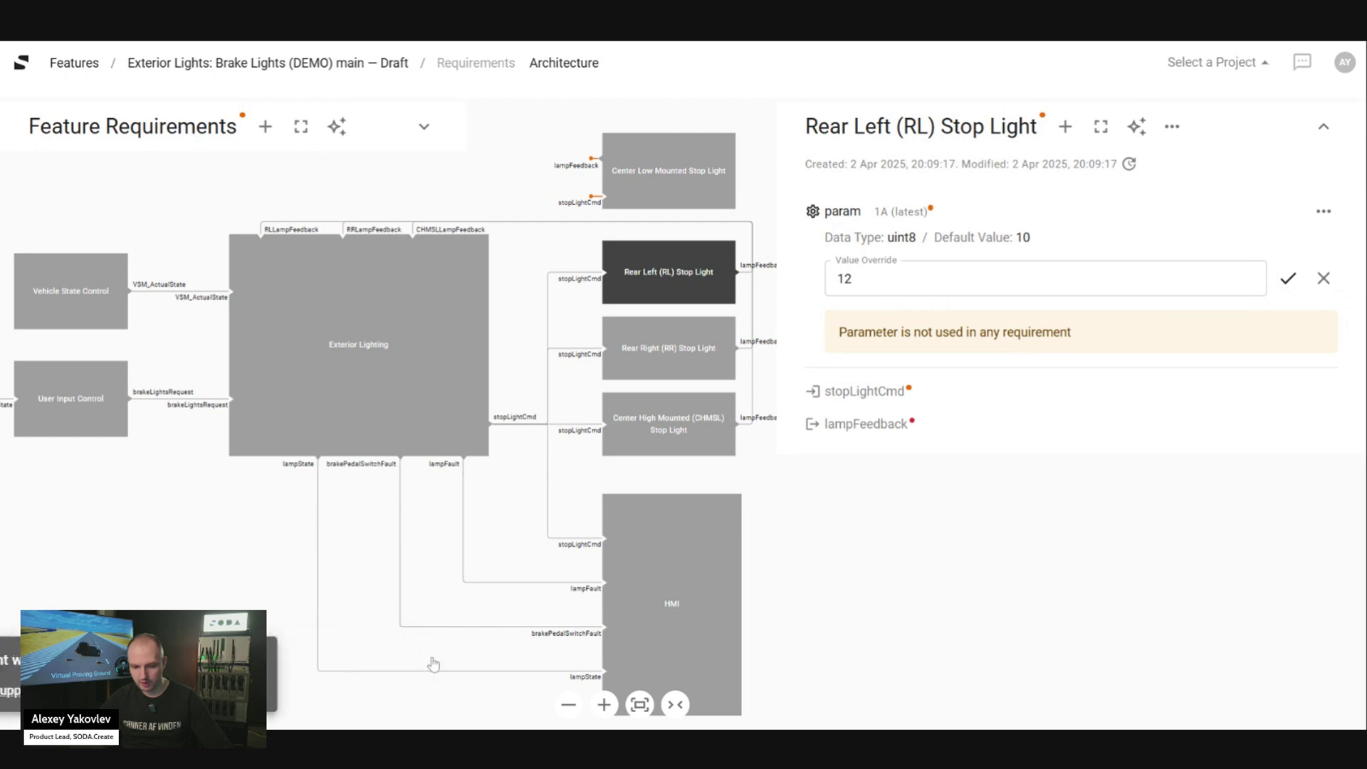
left_click(1325, 279)
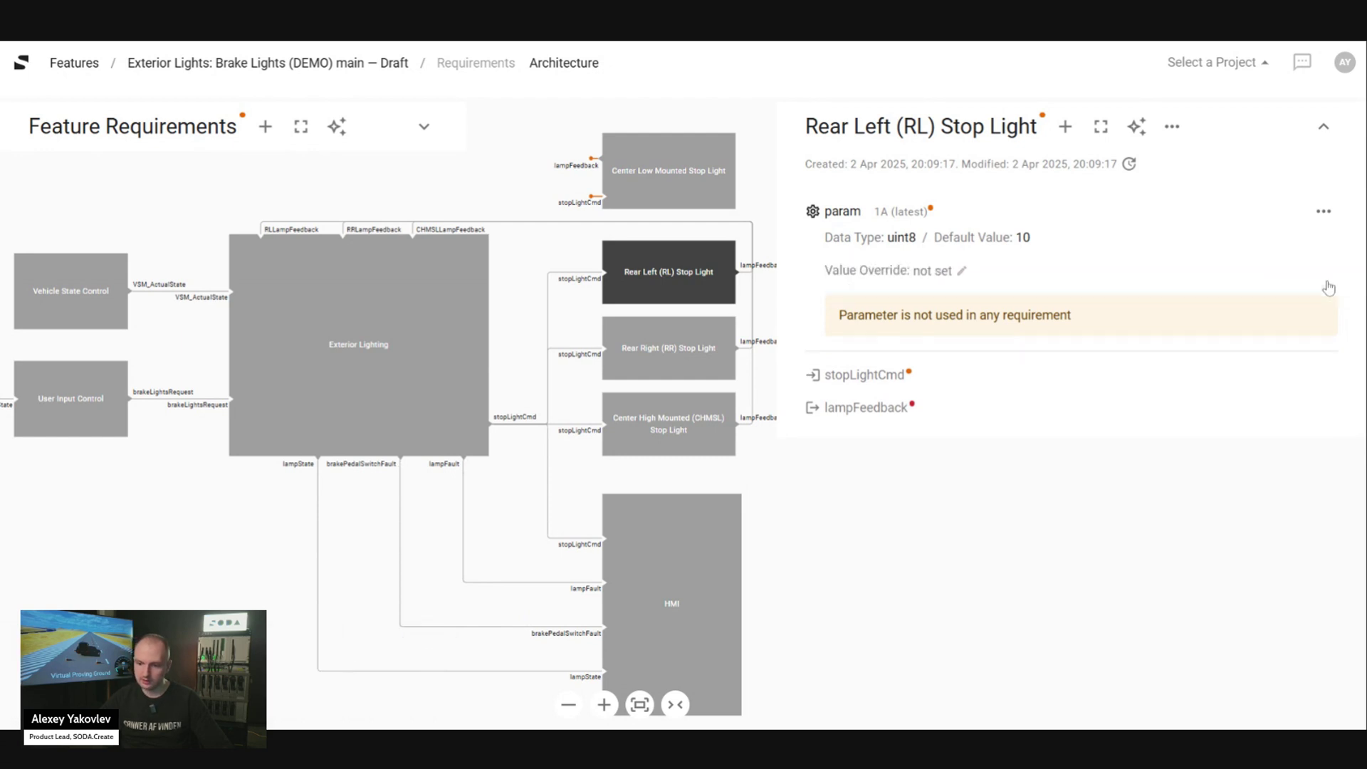
Collapse the Rear Left (RL) Stop Light details and deselect the block.
left_click(1327, 124)
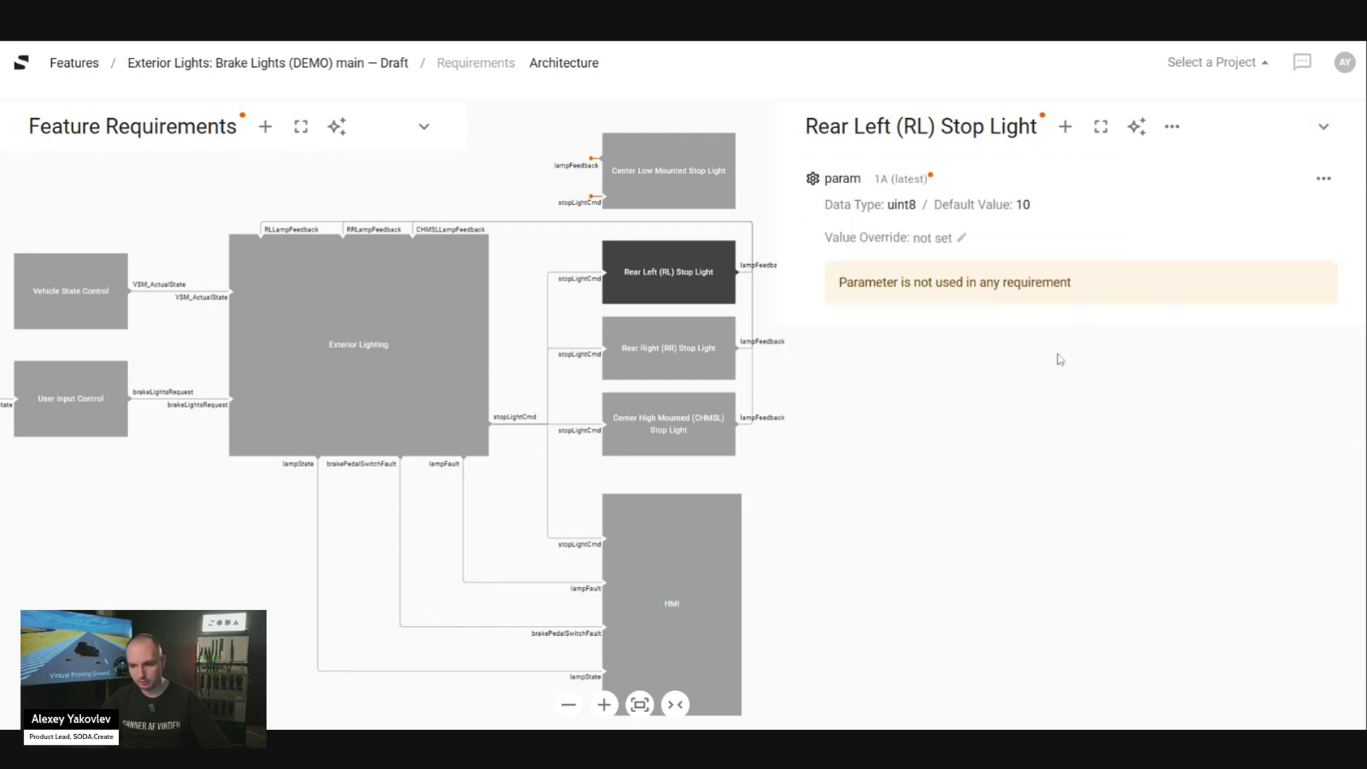
left_click(1324, 129)
left_click(1324, 130)
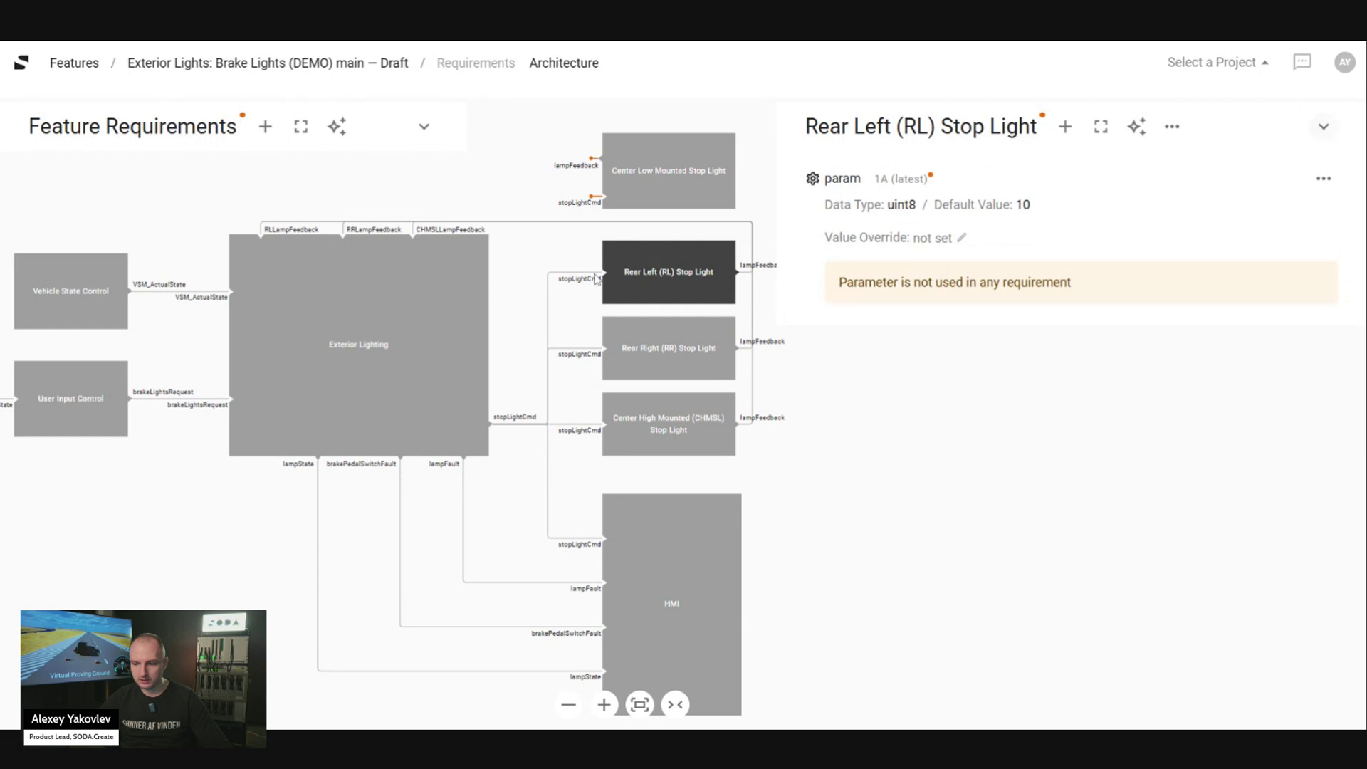
left_click(846, 394)
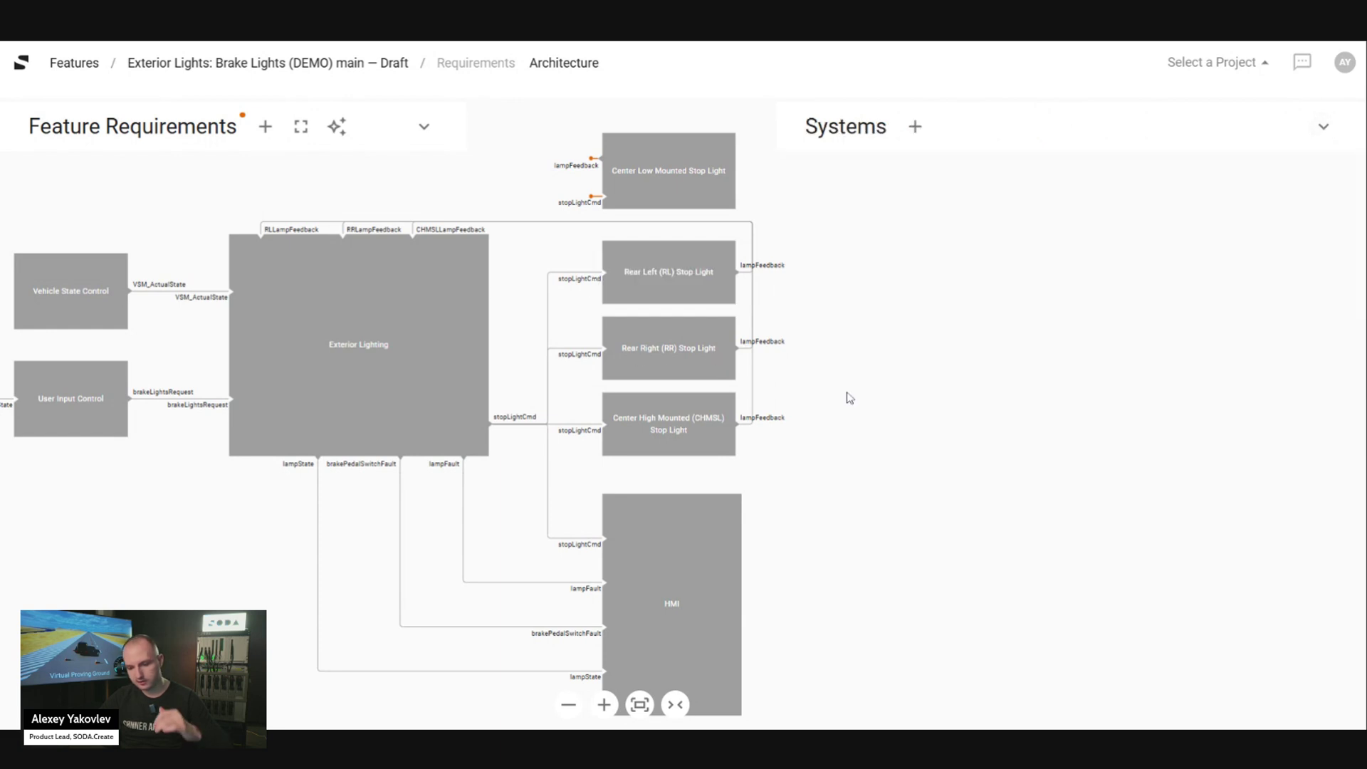
Check the other stop light instances, including Center Low Mounted, for the shared param parameter.
left_click(685, 362)
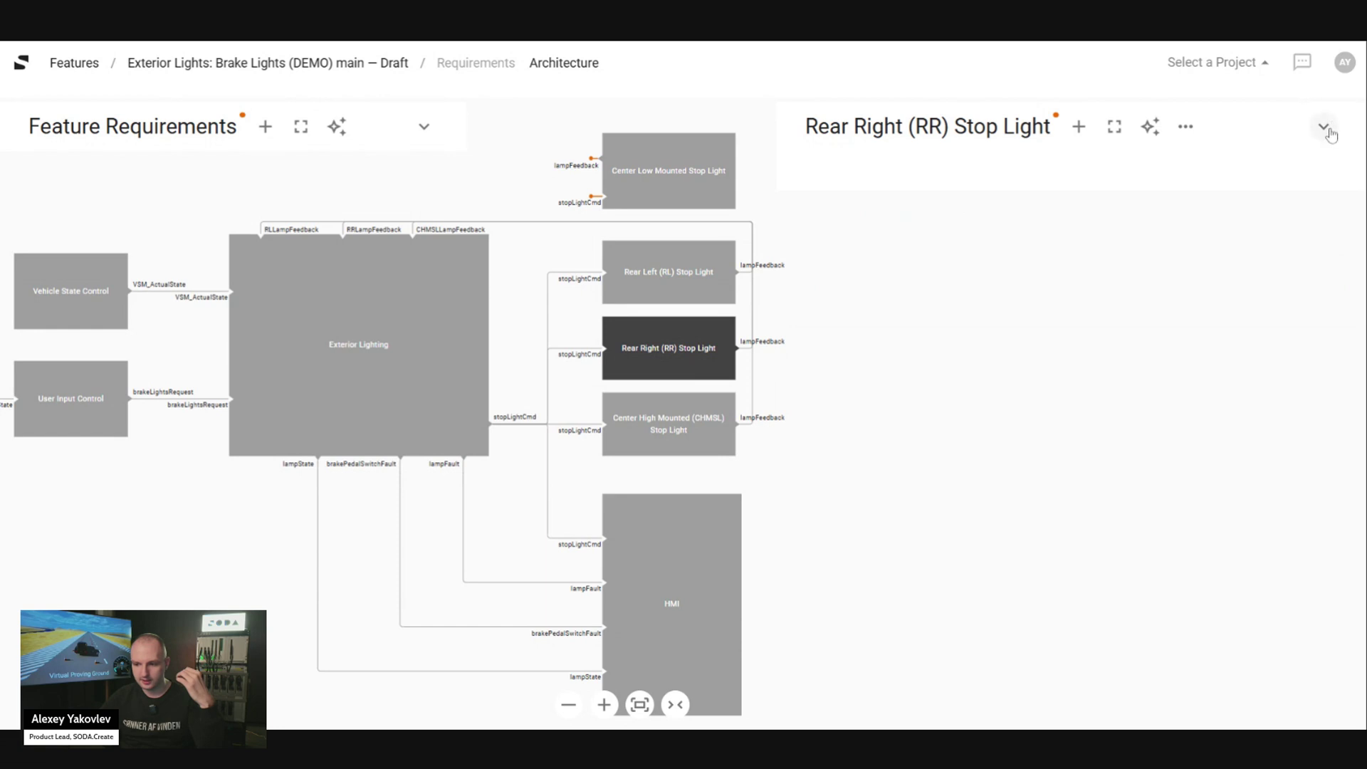
left_click(1325, 129)
left_click(673, 436)
left_click(681, 355)
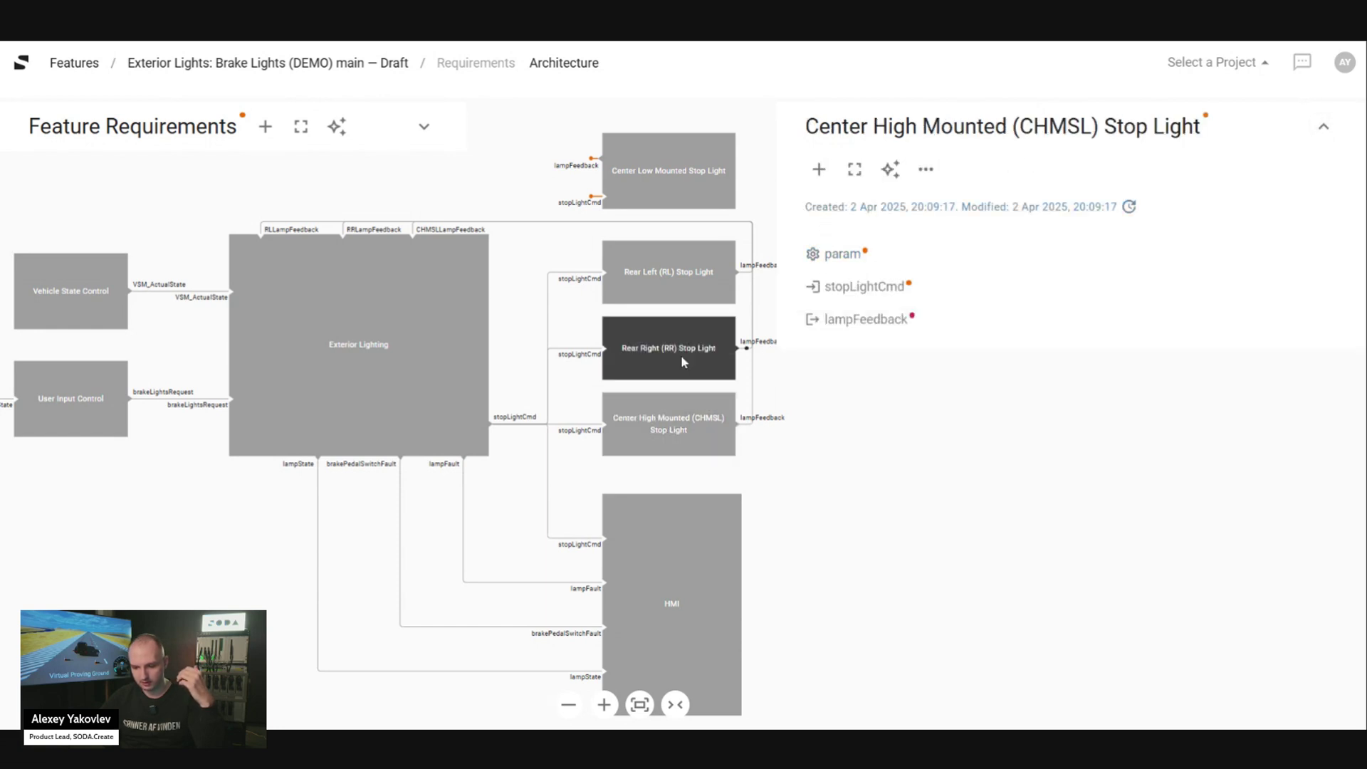
left_click(686, 254)
left_click(707, 152)
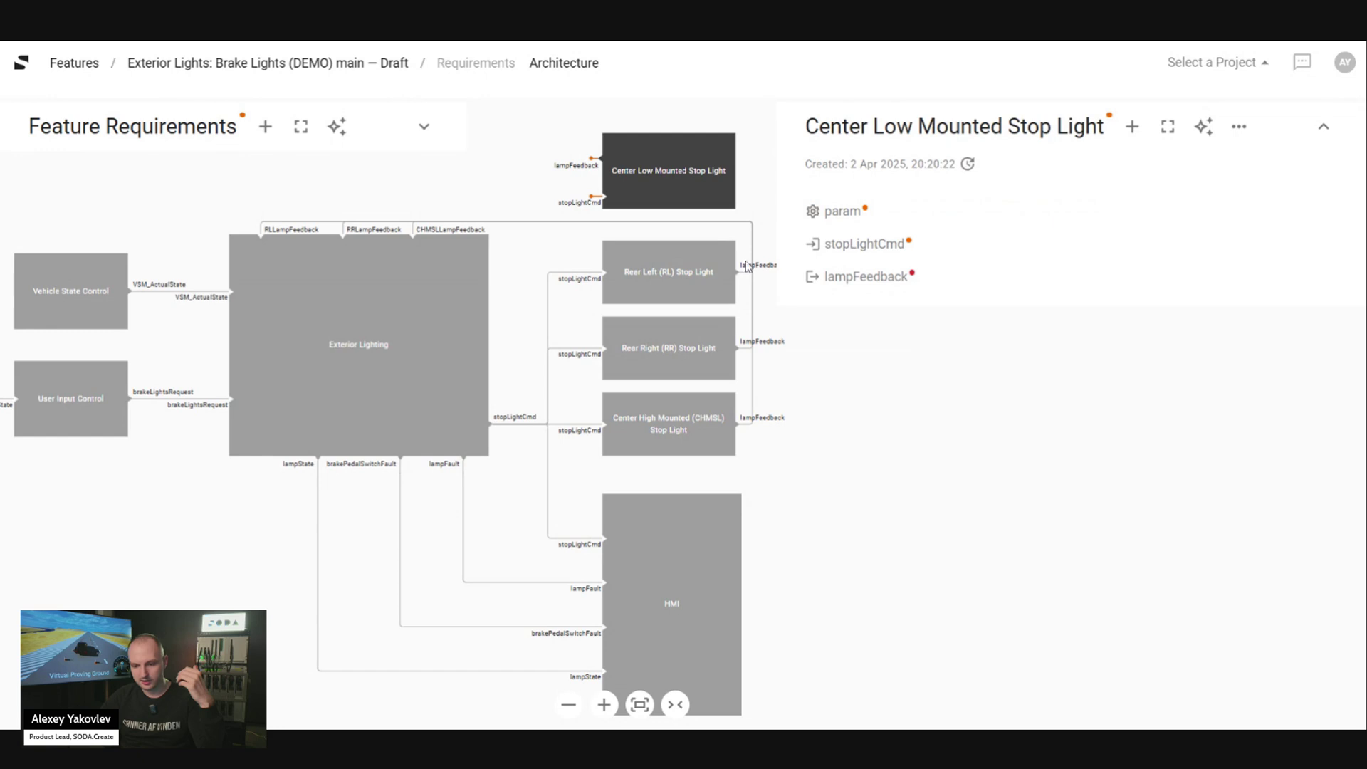
Review the details of param on the Rear Left (RL) Stop Light, then collapse them and clear the selection.
left_click(708, 286)
left_click(835, 221)
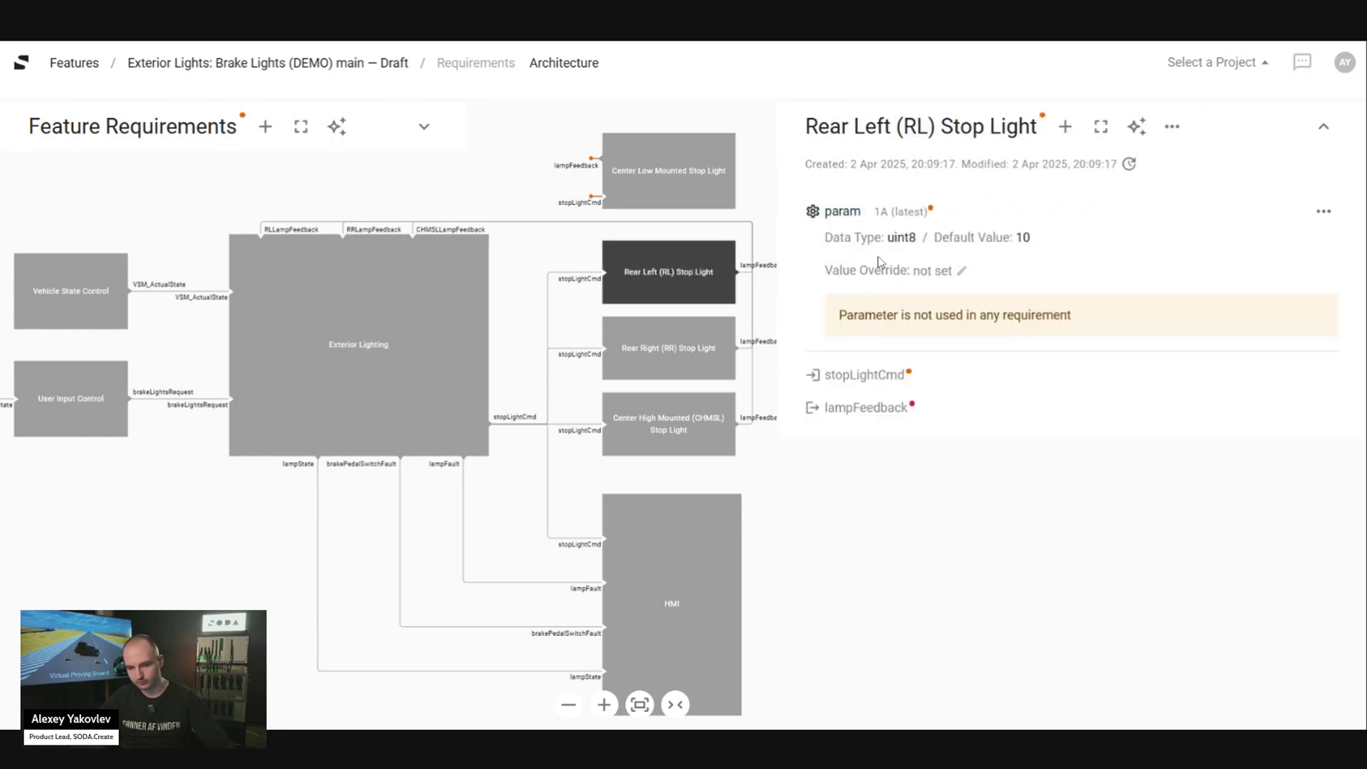
left_click(842, 211)
left_click(1324, 130)
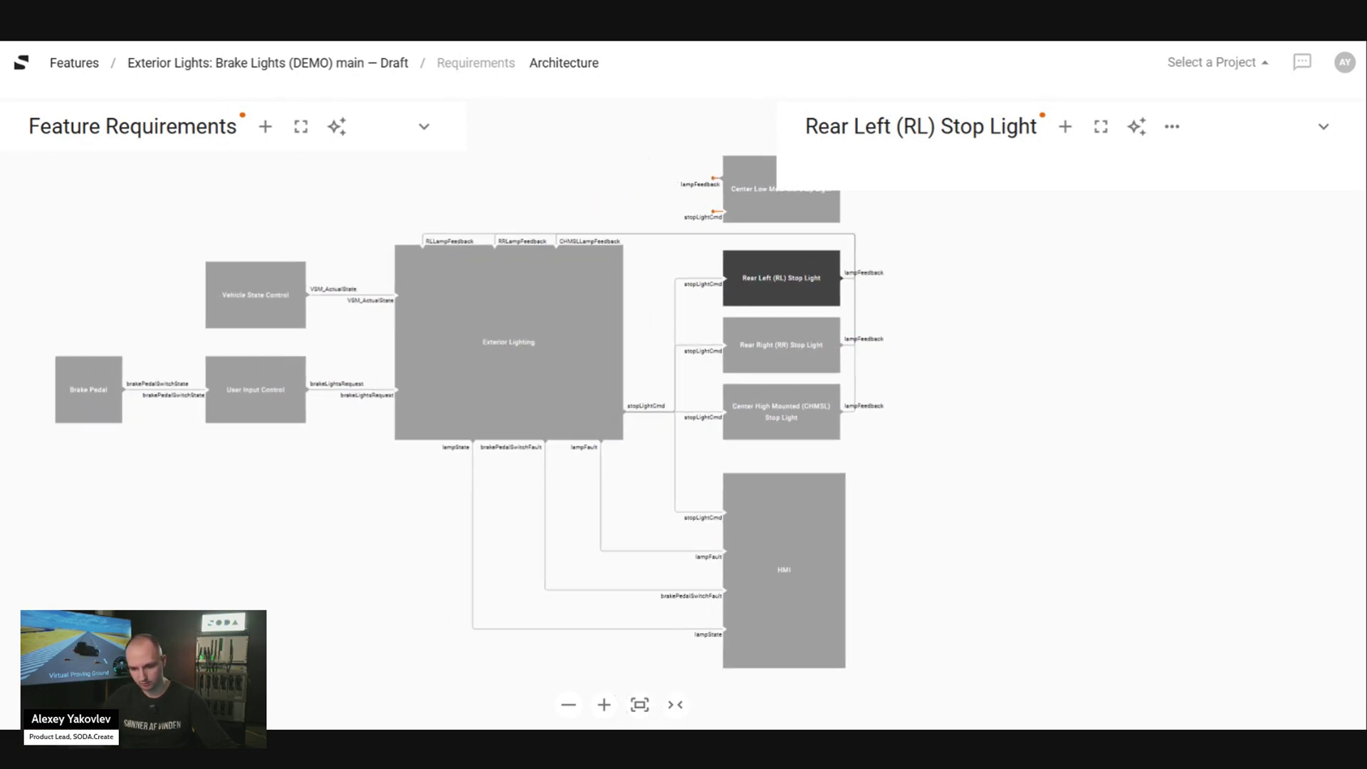
left_click(966, 329)
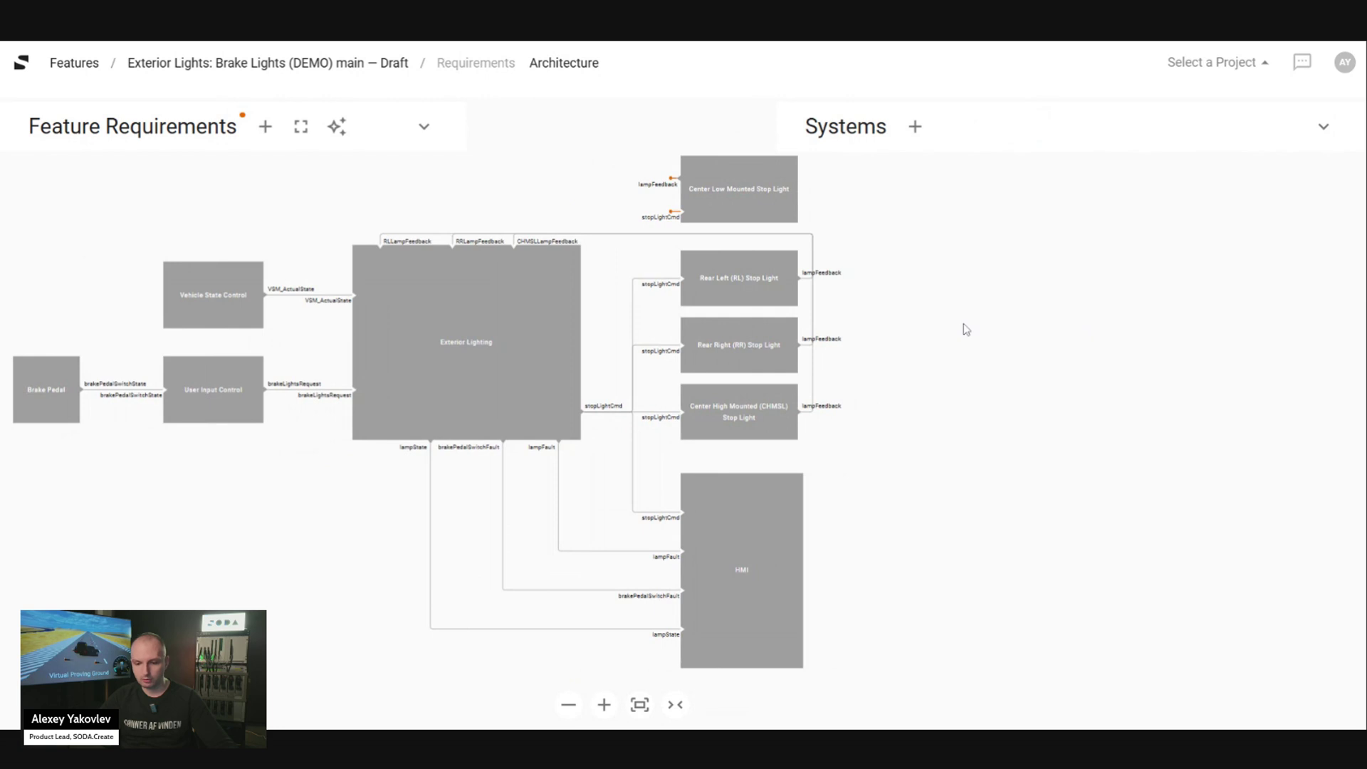
Examine the requirements, parameters and ports listed for the Exterior Lighting system.
left_click(543, 324)
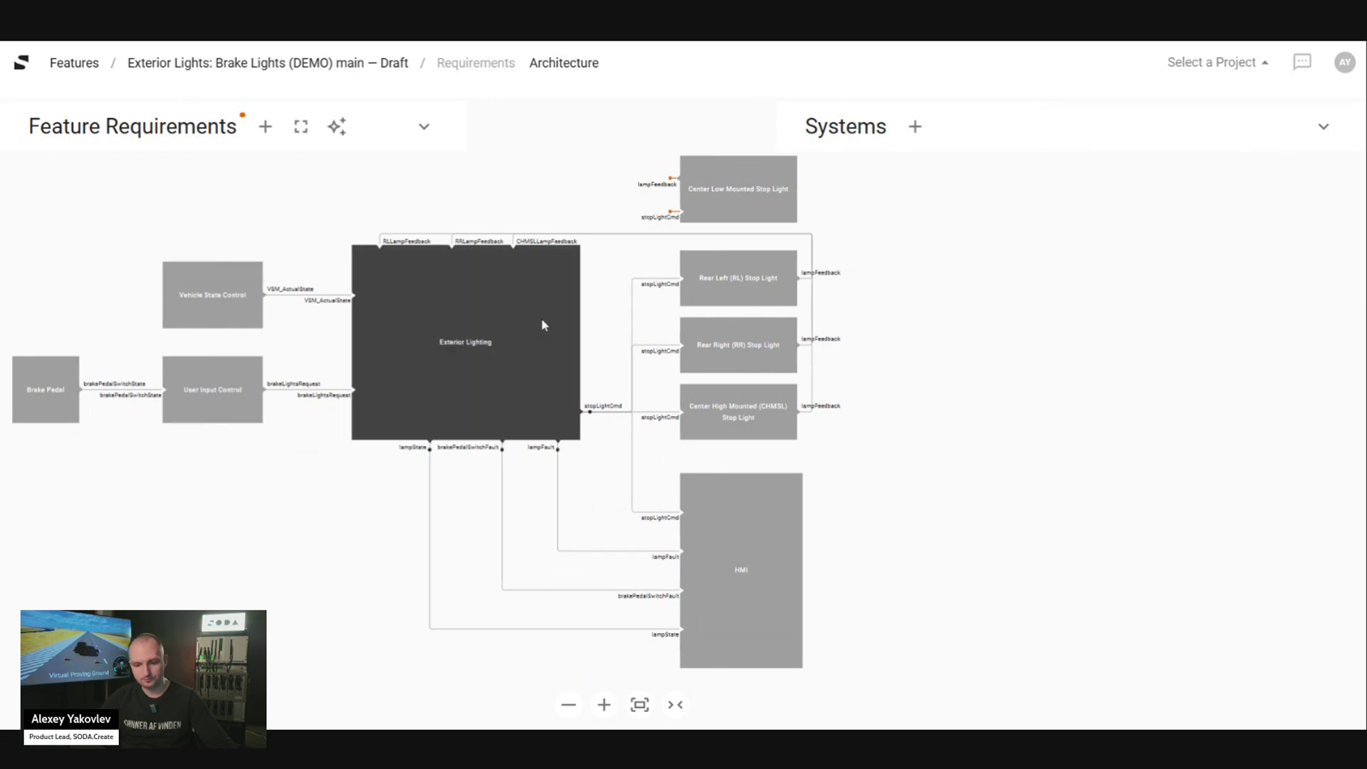
left_click(1323, 128)
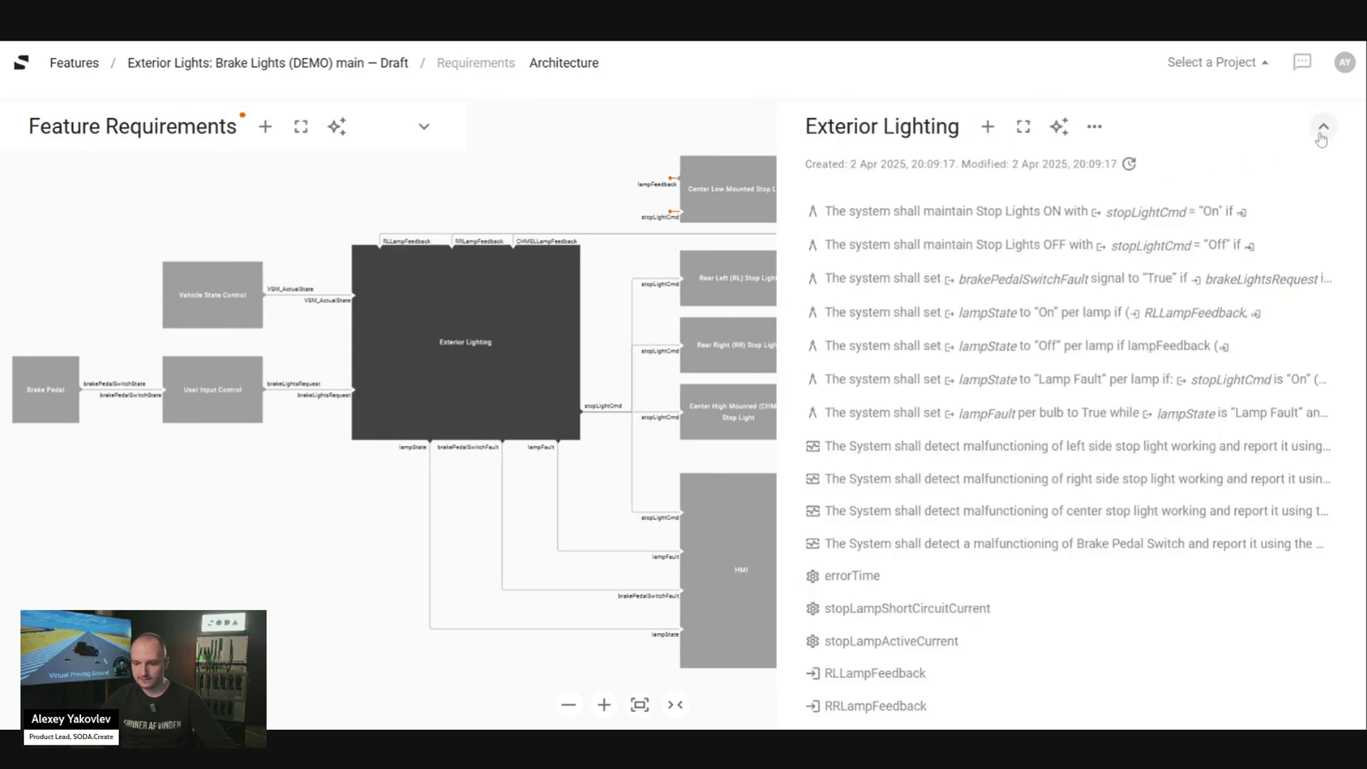
scroll(1038, 385, "down", 2)
scroll(1038, 385, "down", 1)
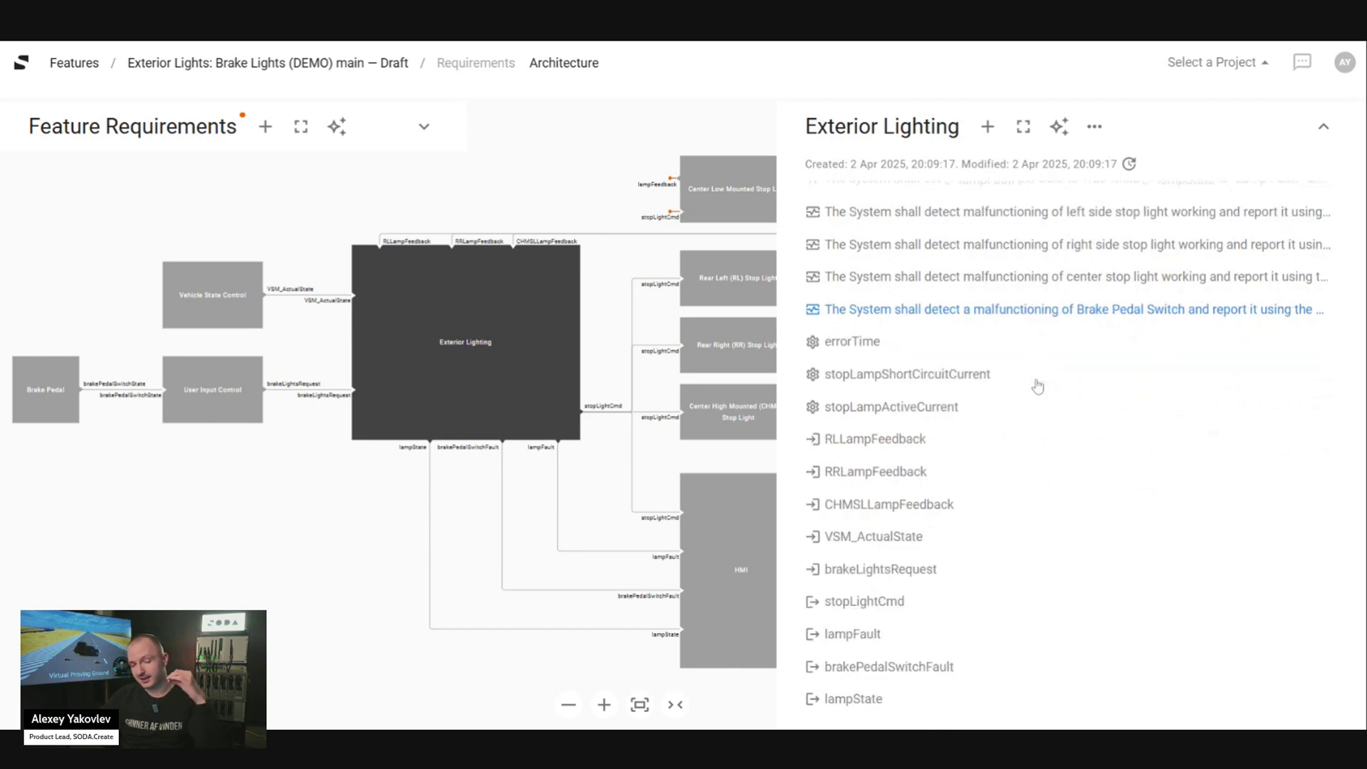
scroll(869, 377, "up", 4)
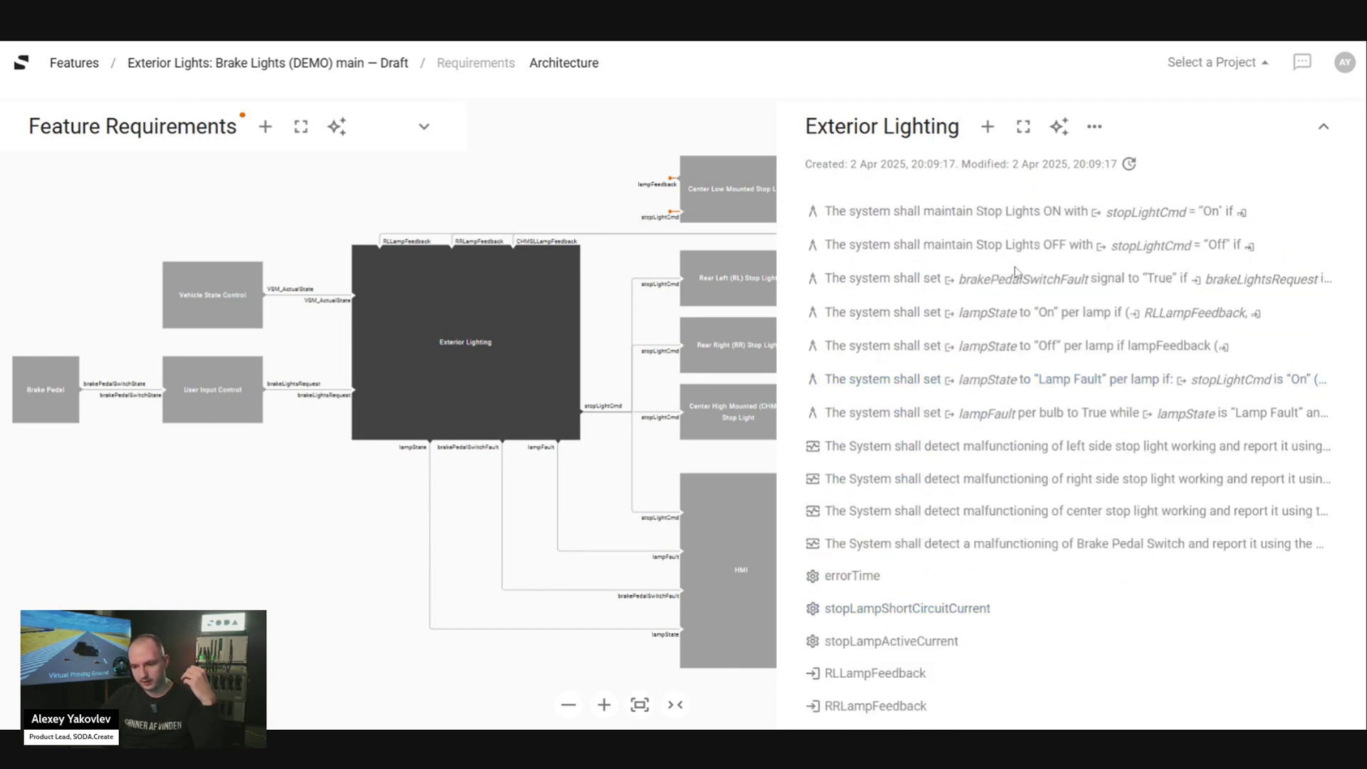
Read the full brakePedalSwitchFault requirement and the Brake Pedal Switch malfunction diagnostic requirement of Exterior Lighting.
left_click(1010, 285)
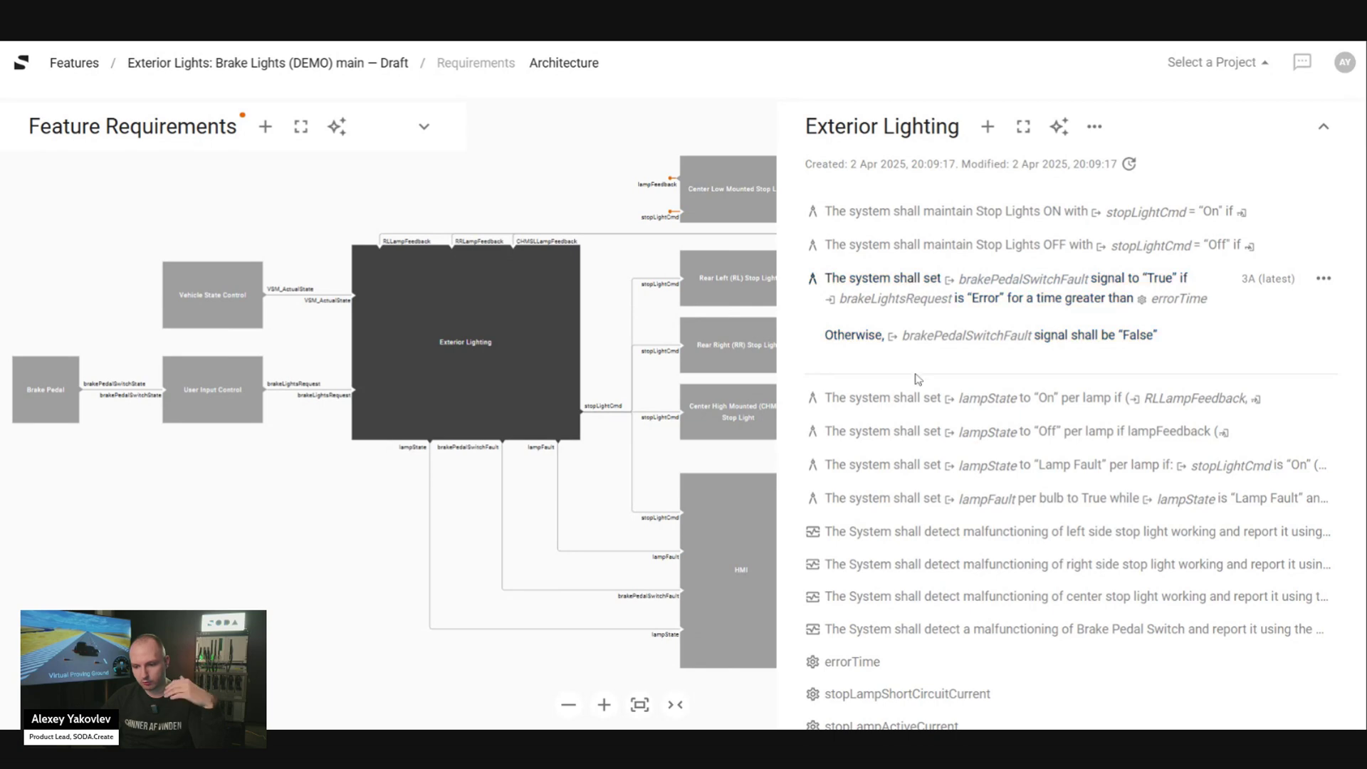
scroll(917, 379, "down", 5)
left_click(900, 312)
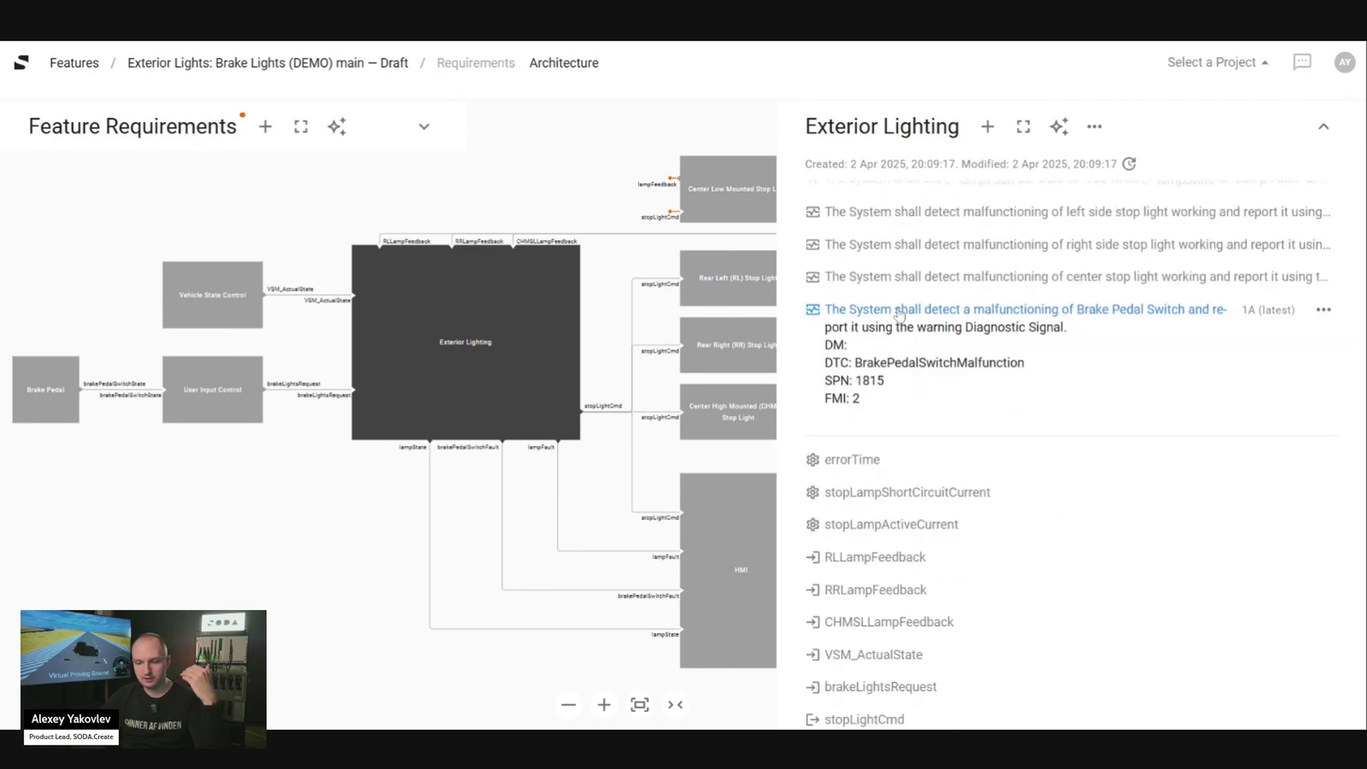
left_click(899, 314)
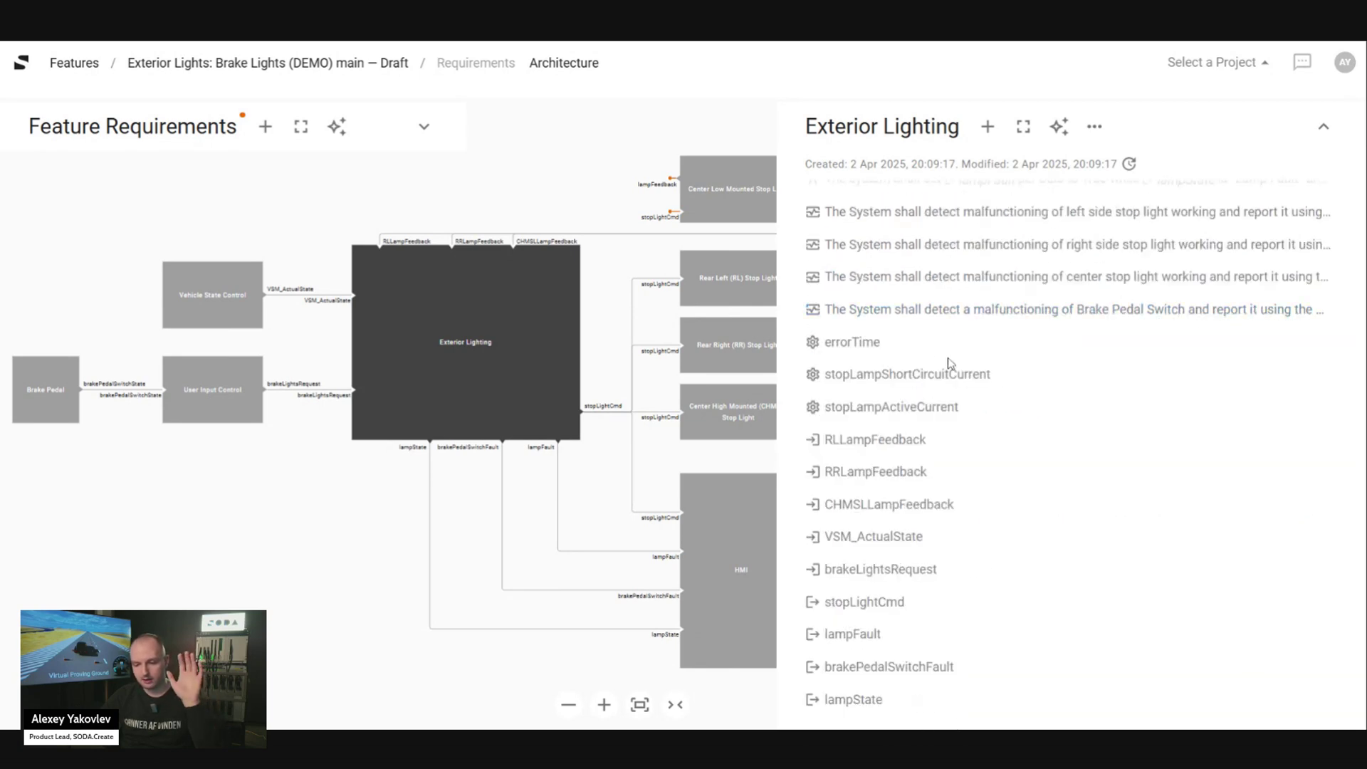
Collapse the expanded brakePedalSwitchFault requirement of the Exterior Lighting system.
scroll(960, 383, "up", 1)
scroll(960, 382, "up", 3)
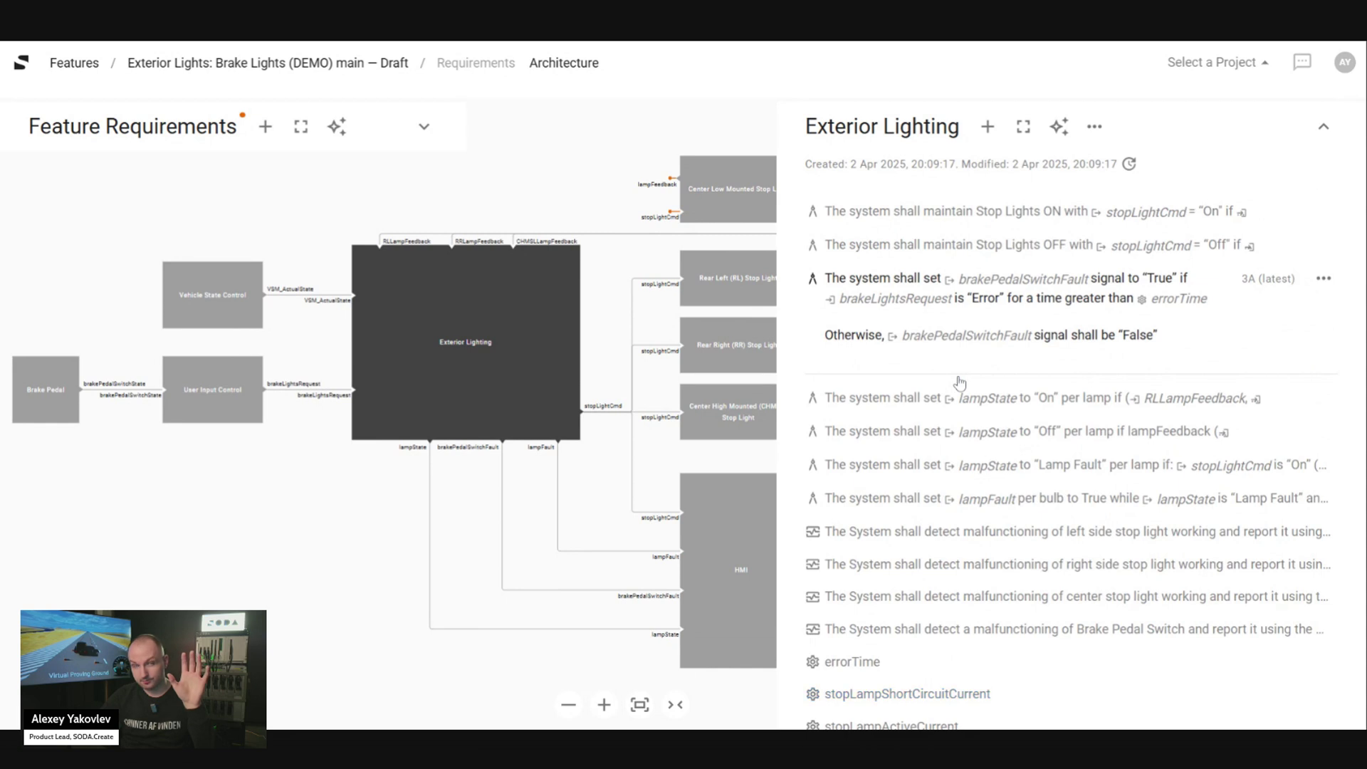
left_click(886, 281)
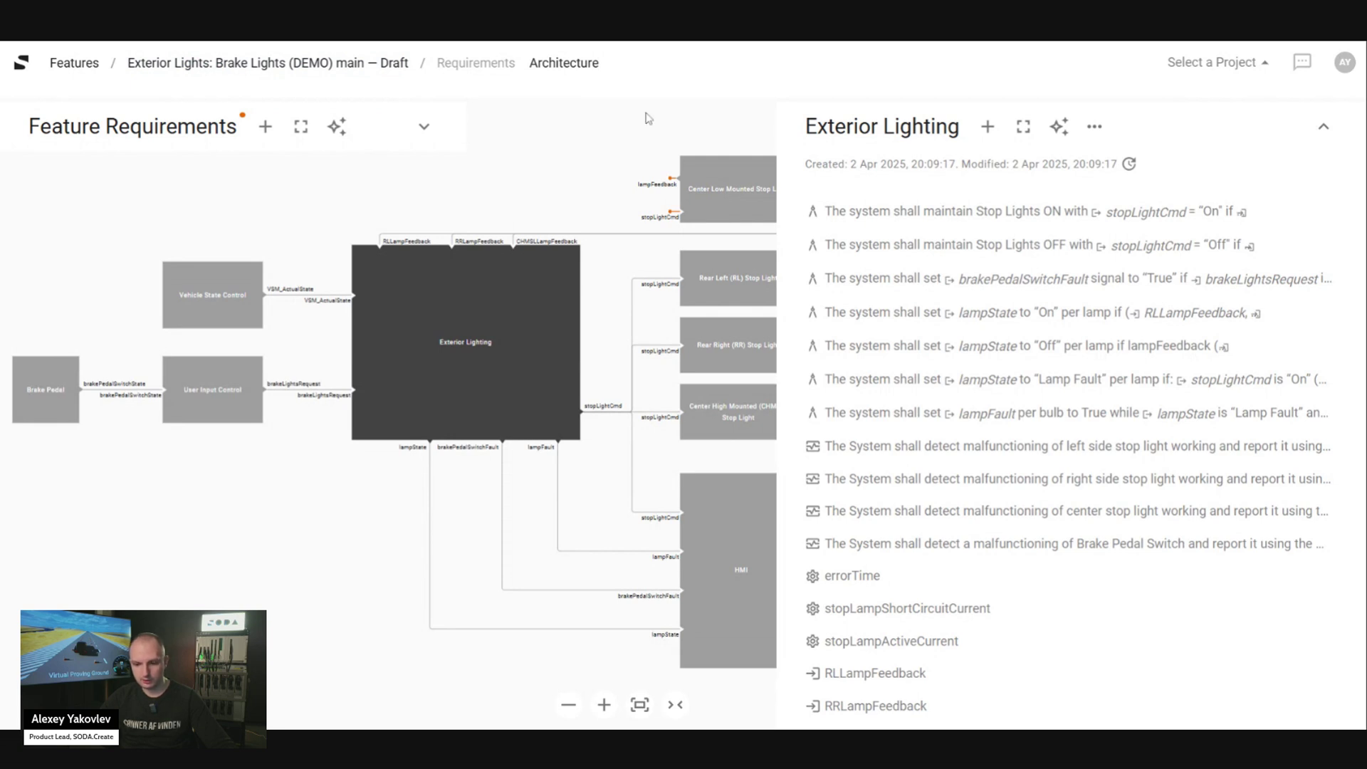
triple_click(883, 126)
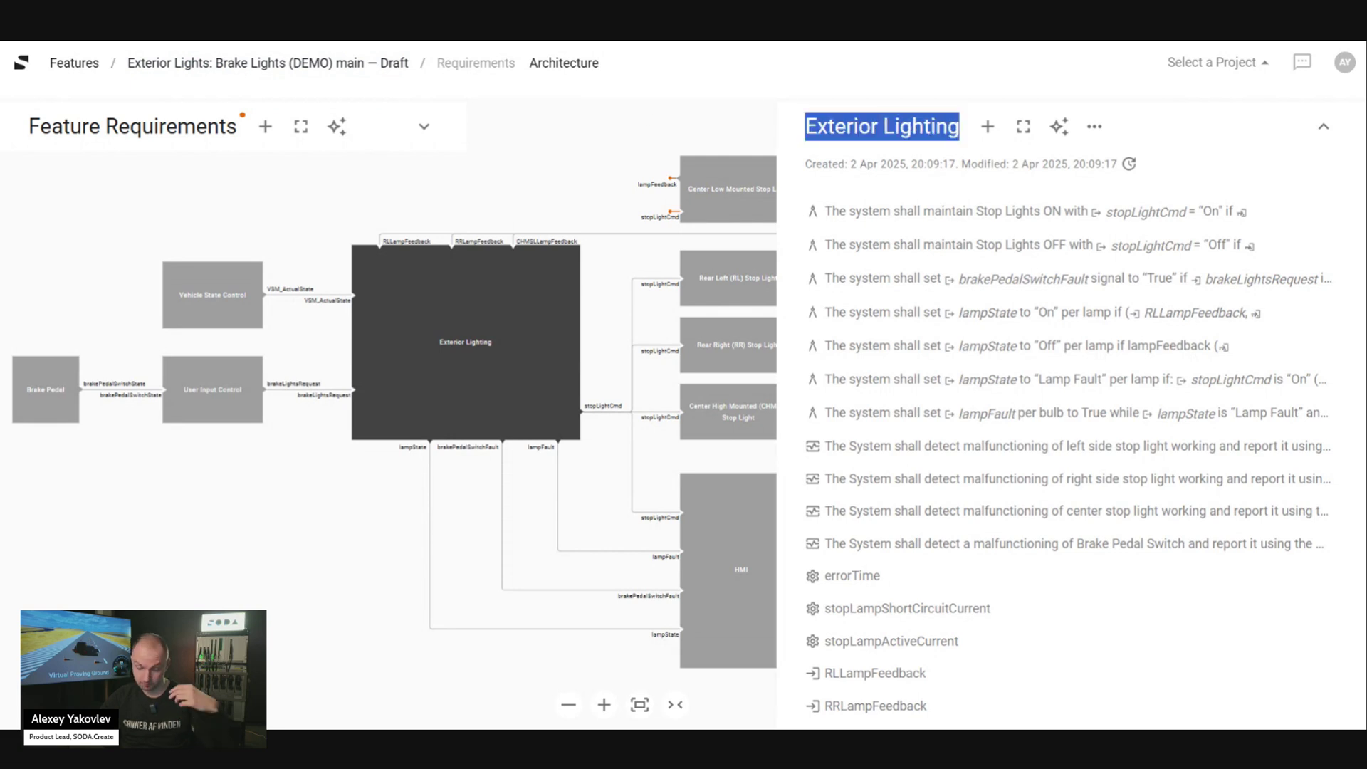
left_click(883, 126)
left_click_drag(806, 126, 960, 127)
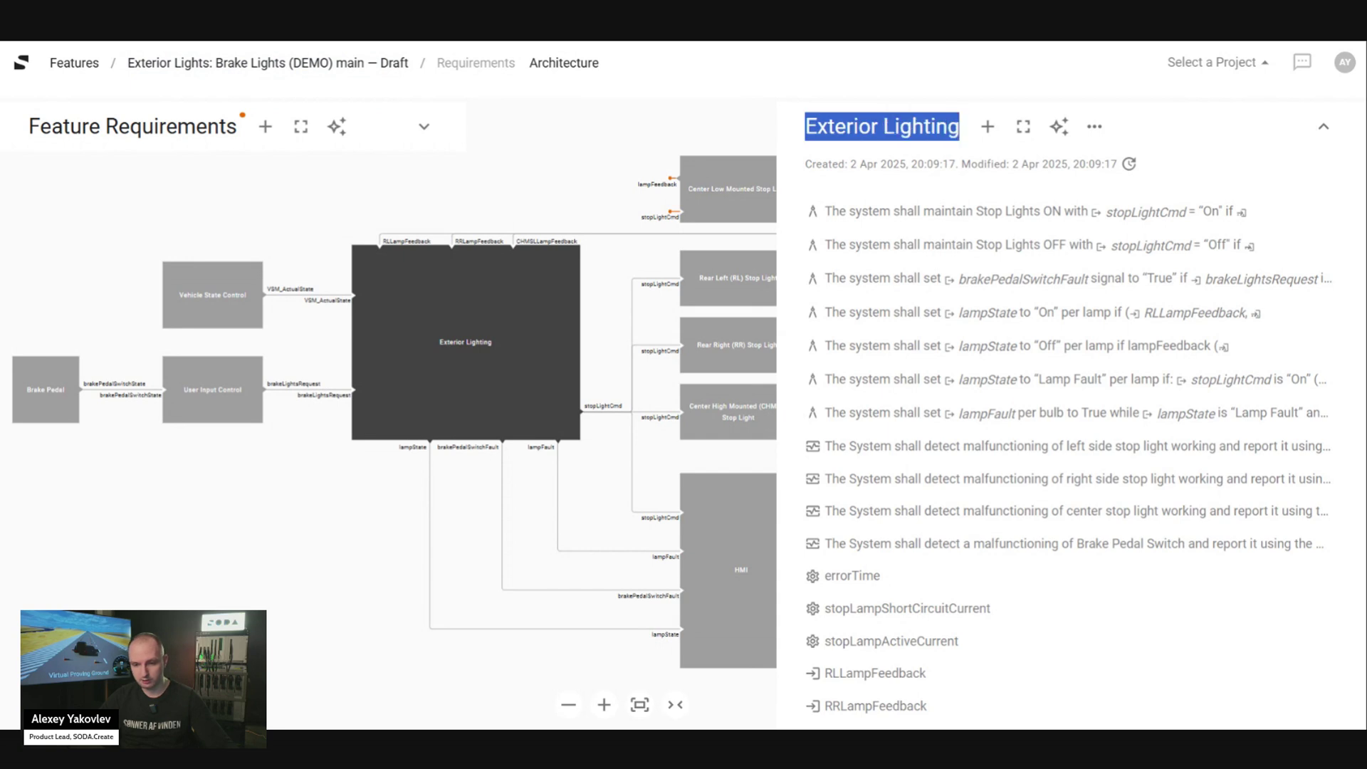
key("Right")
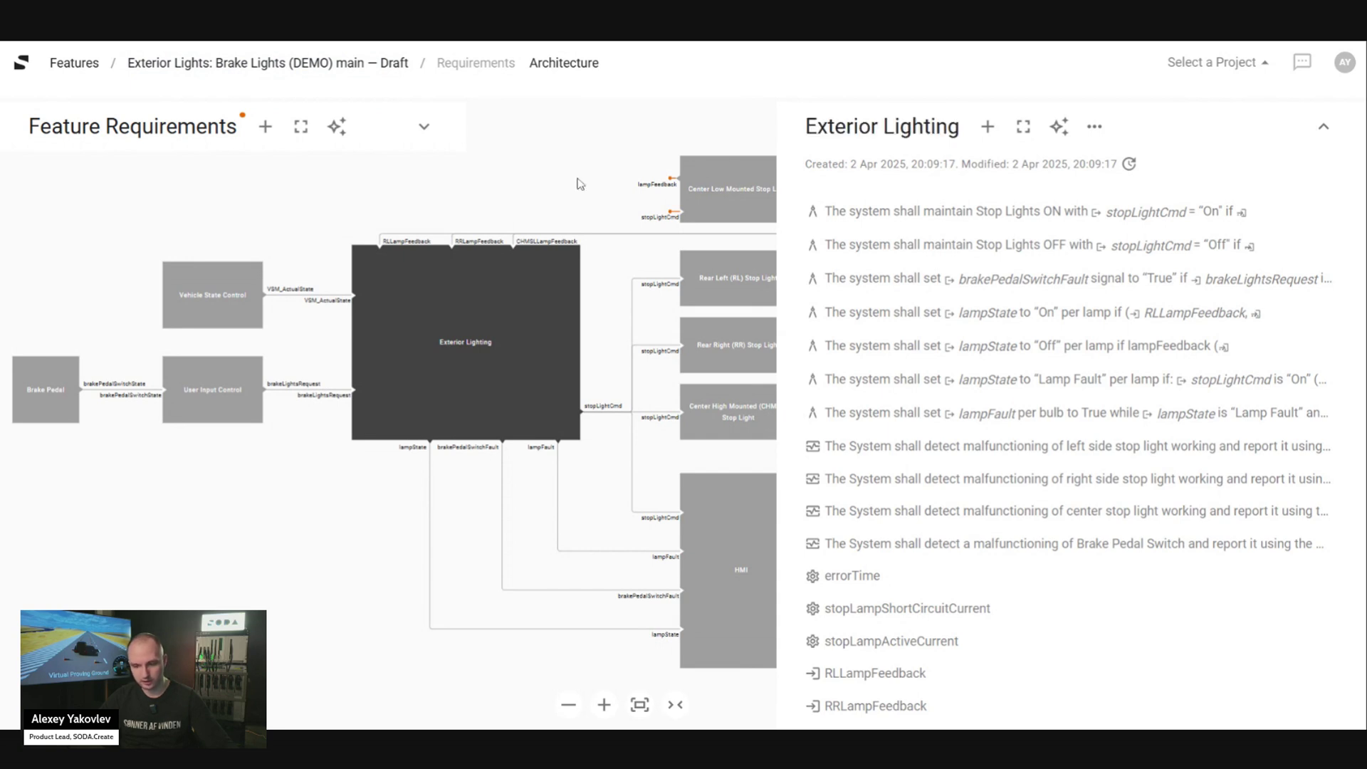
Widen the Exterior Lighting details area and read the full requirement that sets lampState to "Off" per lamp.
scroll(580, 183, "right", 3)
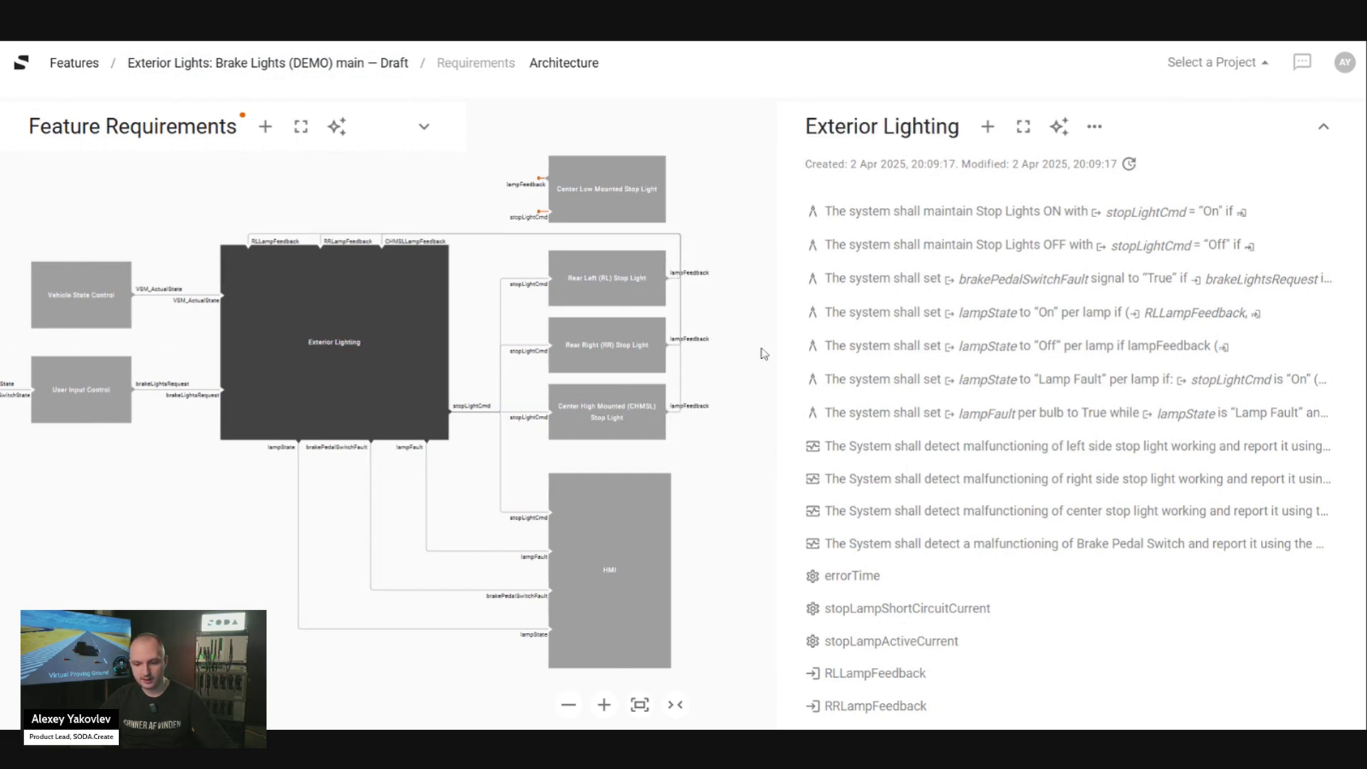
left_click_drag(772, 349, 734, 349)
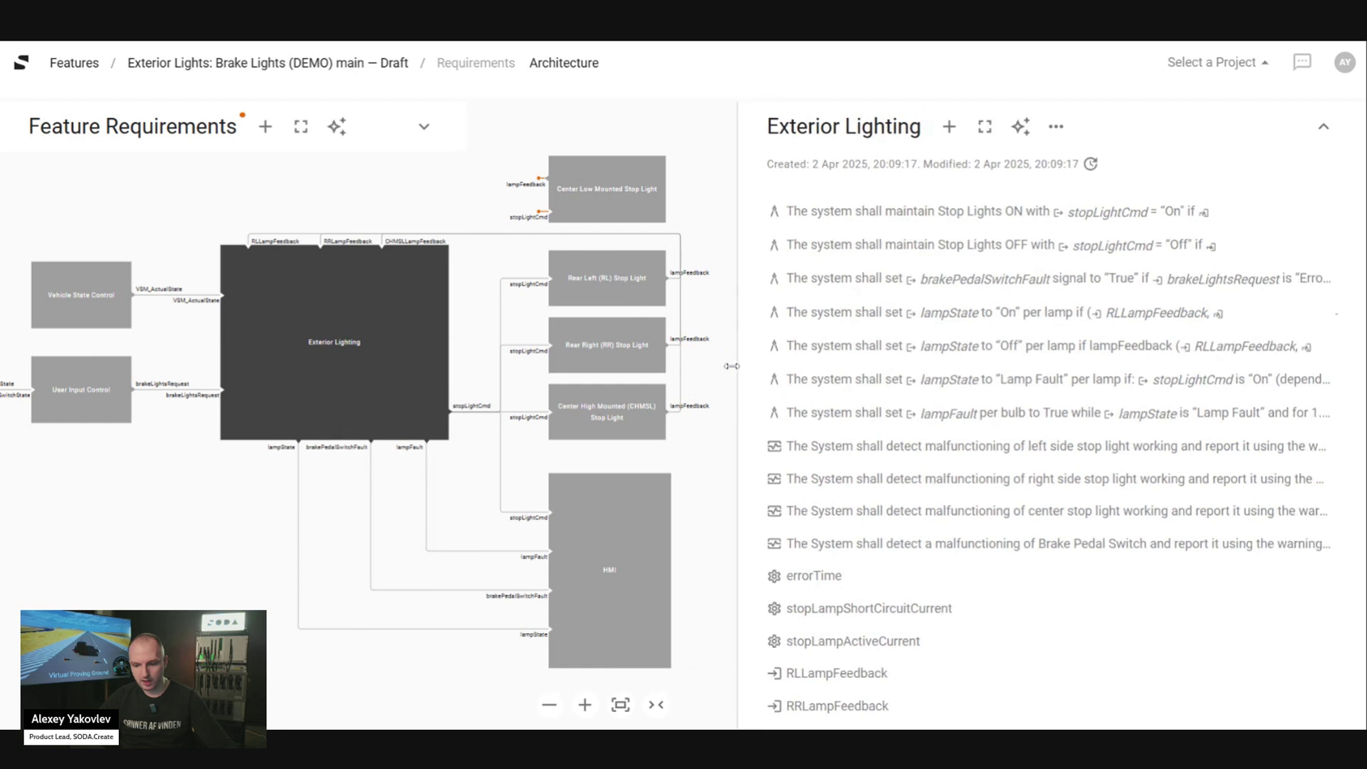
scroll(503, 383, "left", 1)
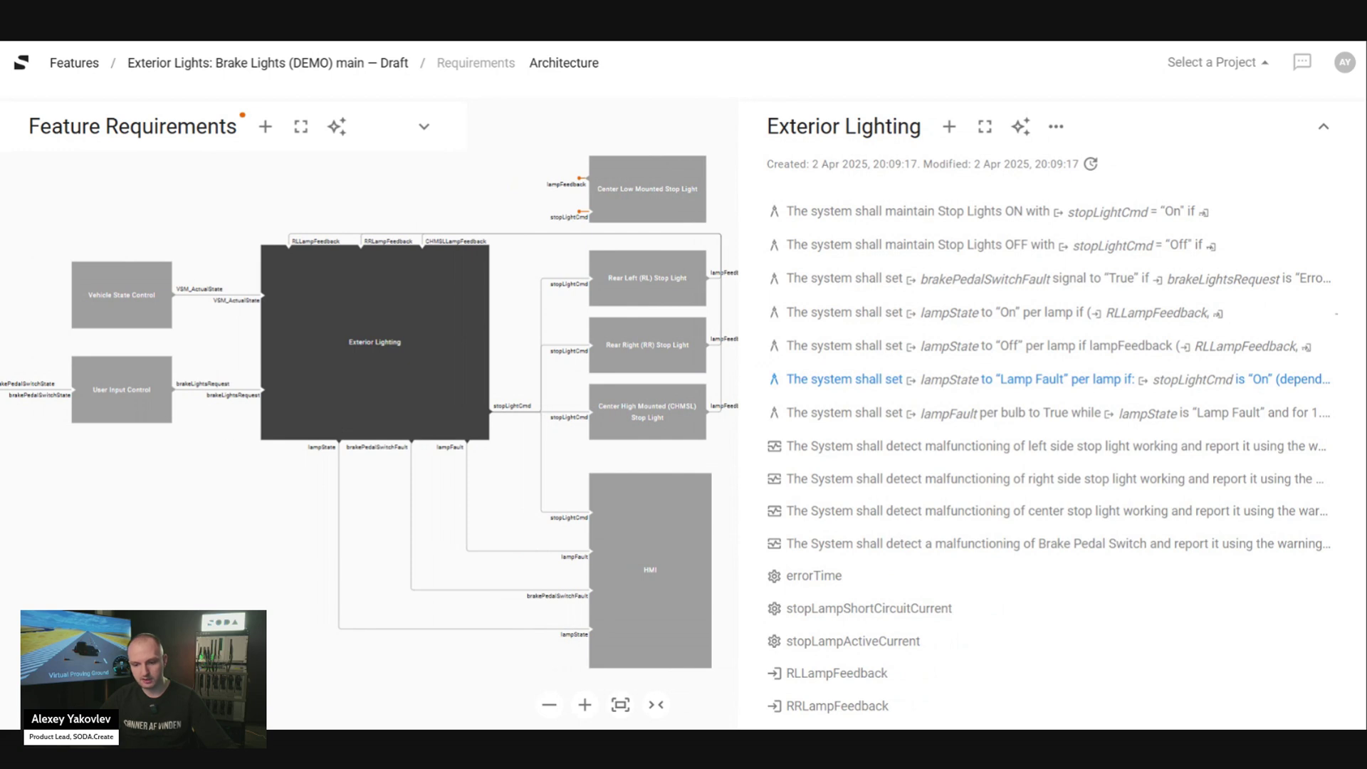
left_click(851, 356)
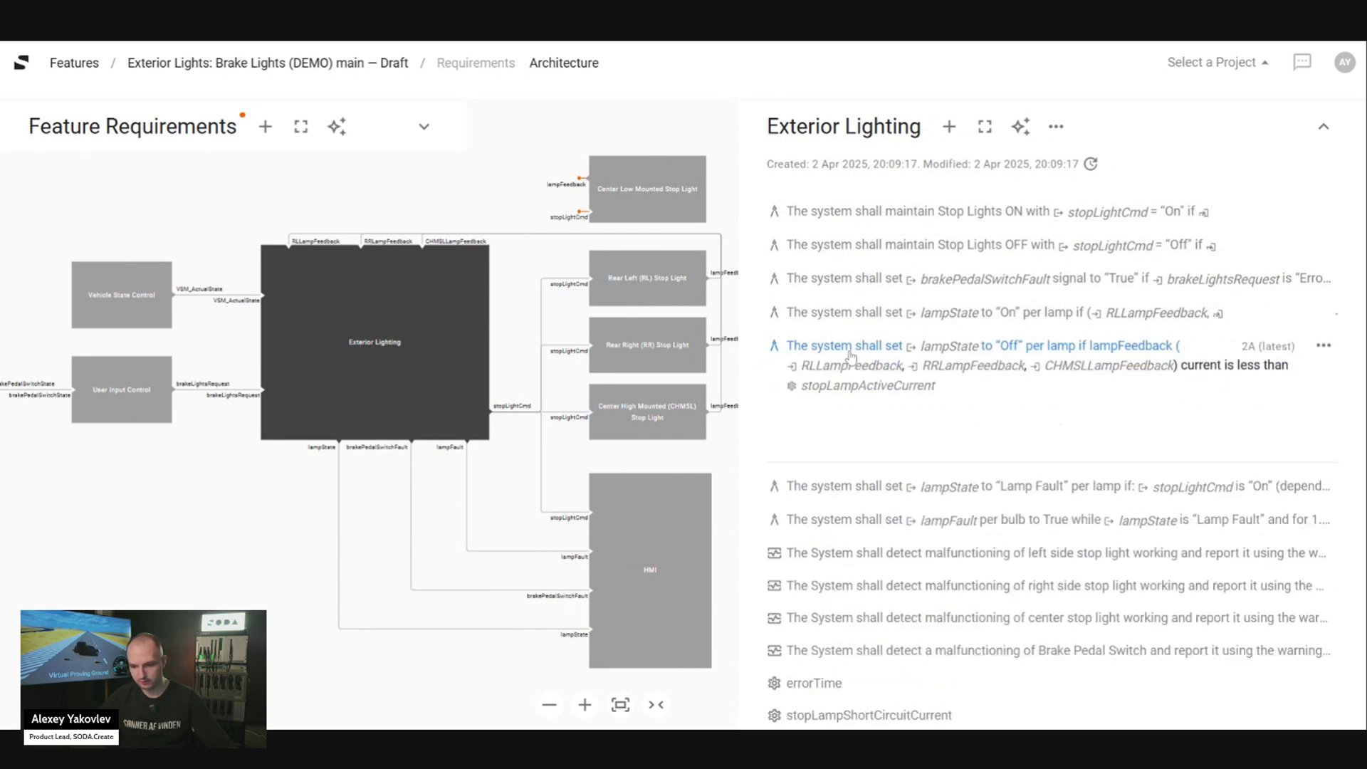
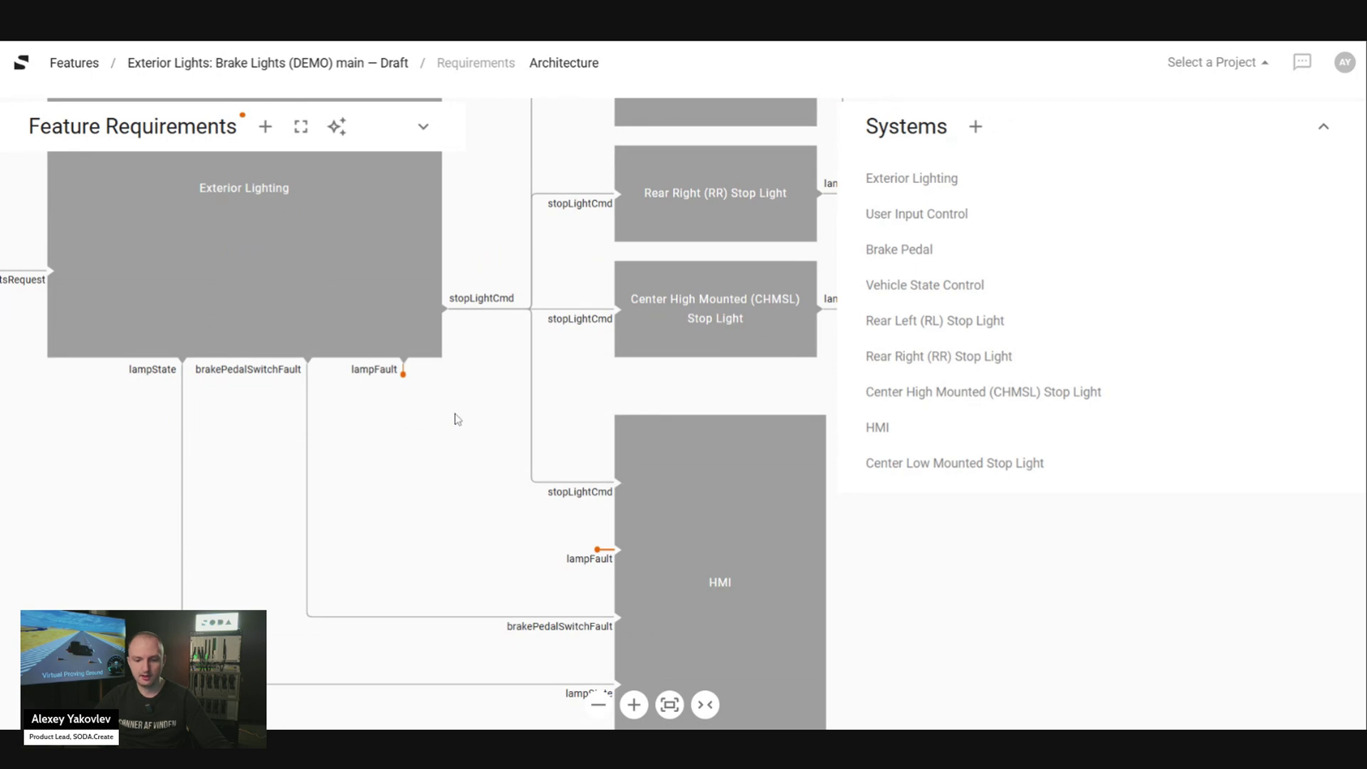
Connect the lampFault output port of Exterior Lighting to the lampFault input port of HMI.
left_click(634, 705)
left_click(634, 705)
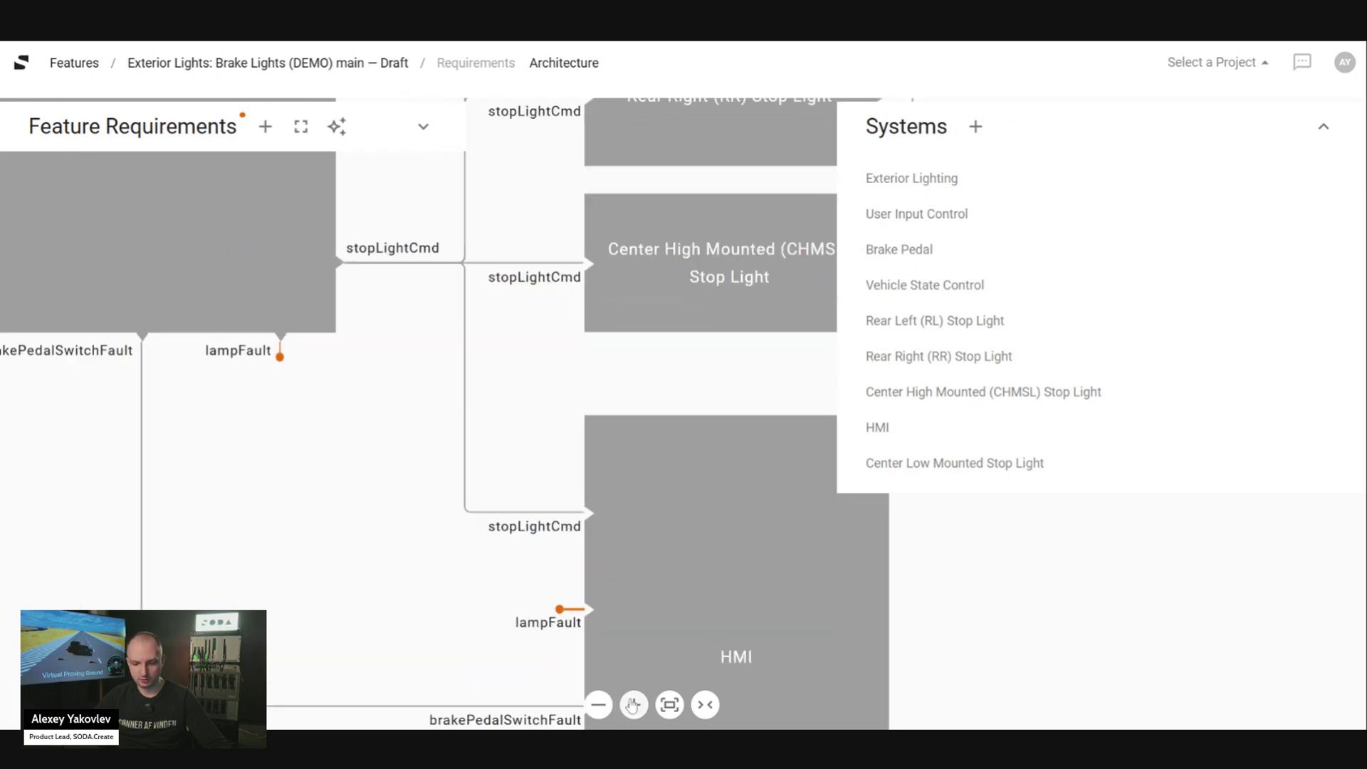
left_click(634, 705)
scroll(366, 575, "down", 2)
scroll(366, 574, "left", 1)
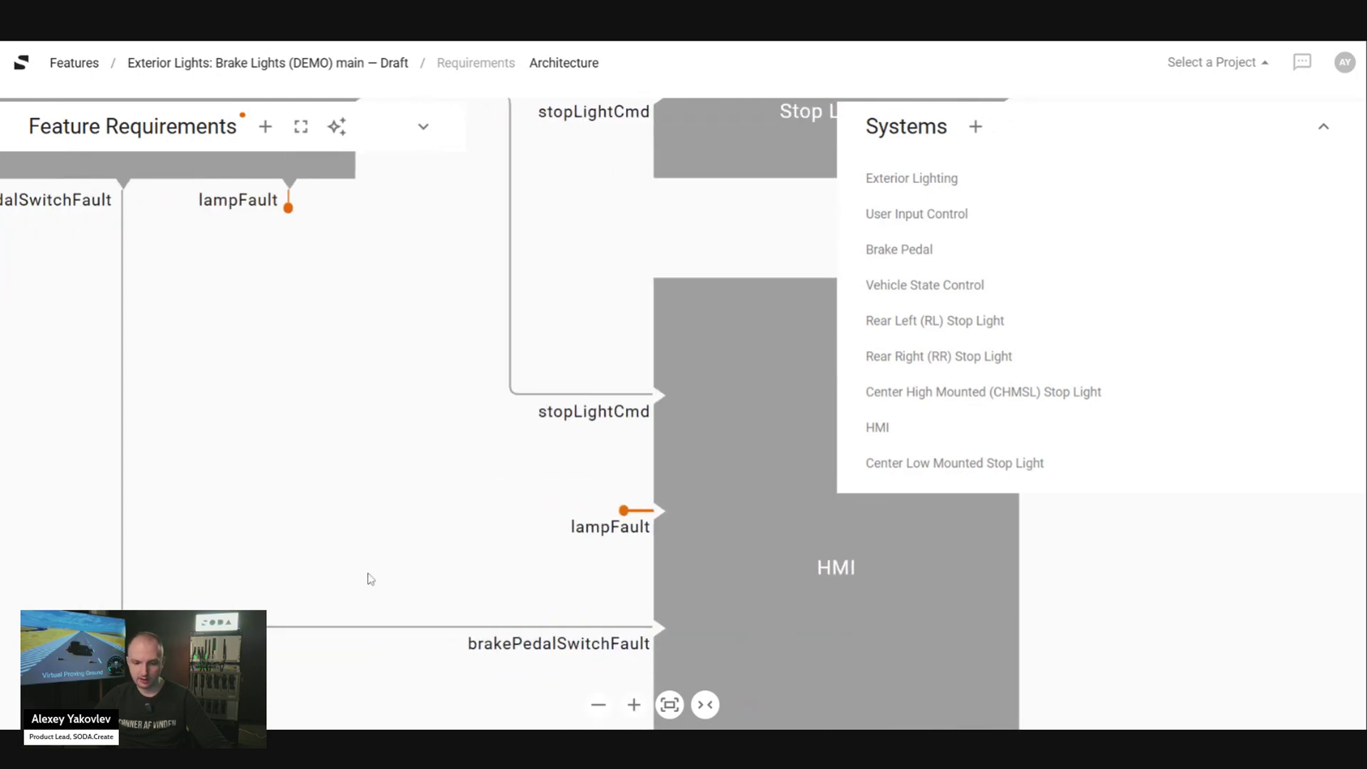
scroll(369, 577, "up", 1)
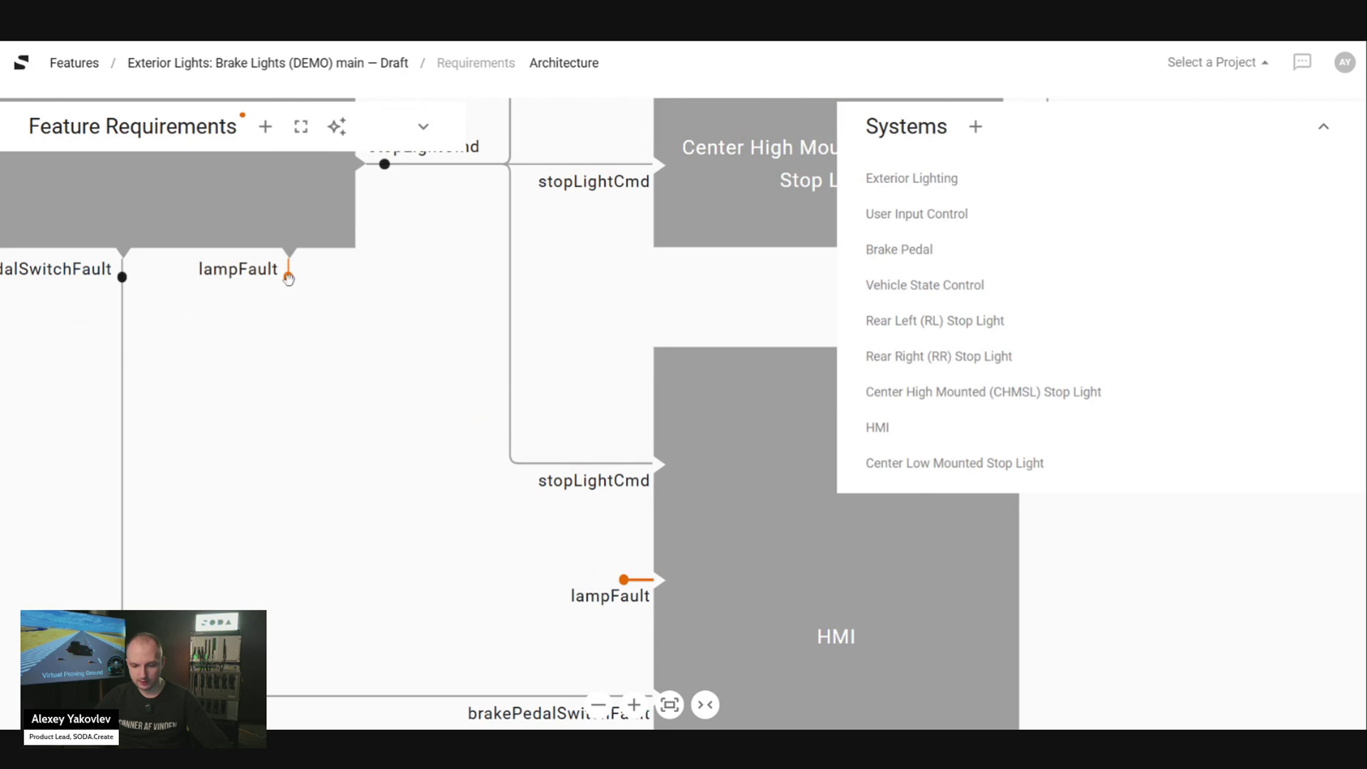
left_click_drag(288, 276, 622, 579)
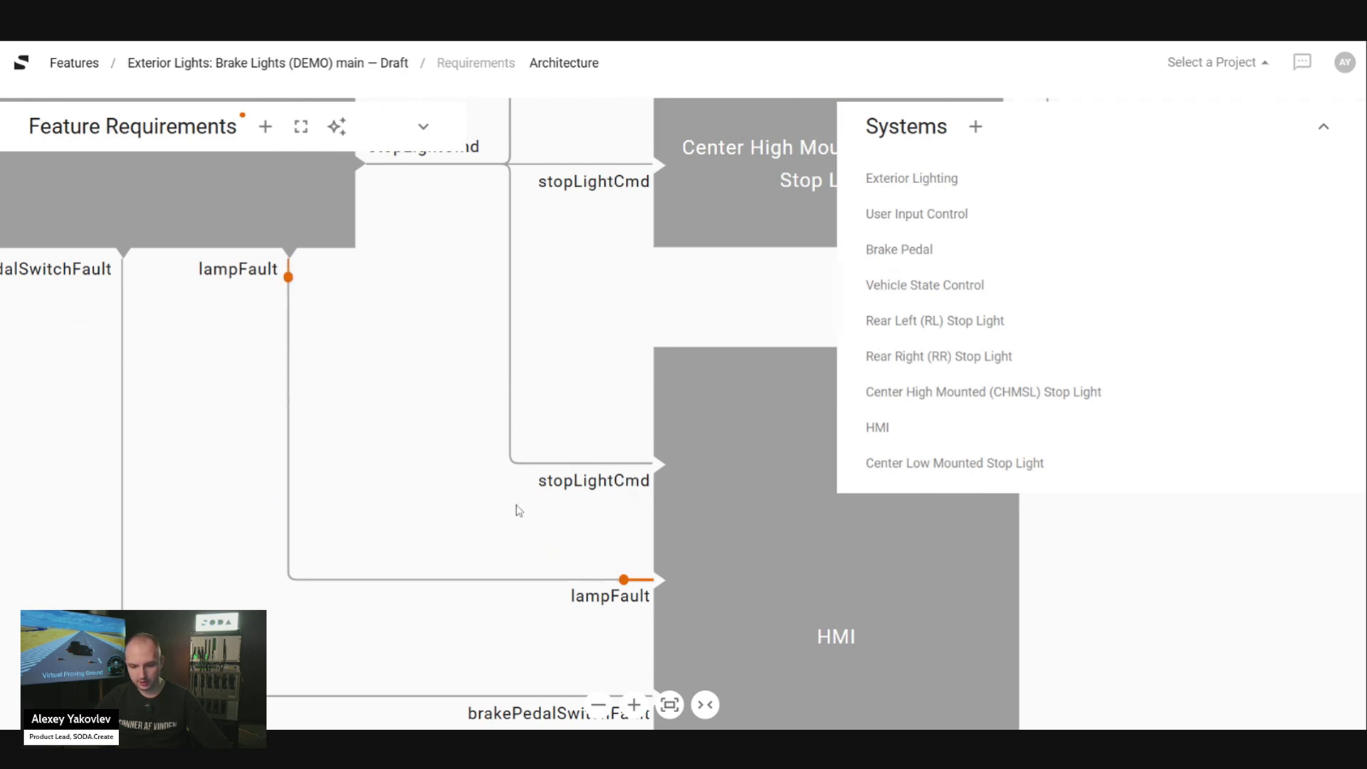
Check the lampFault connection between Exterior Lighting and HMI by selecting it, then clear the selection.
left_click(297, 440)
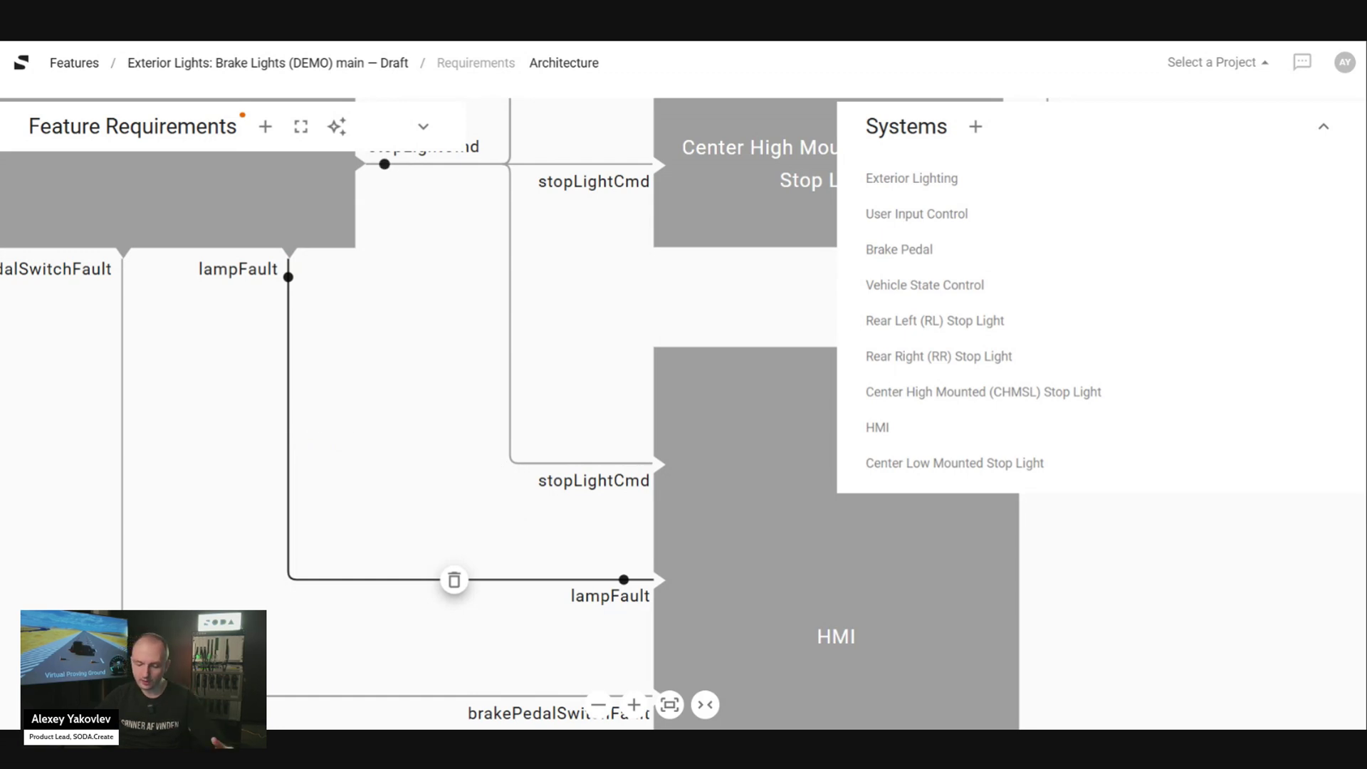
left_click(456, 470)
scroll(455, 470, "down", 5)
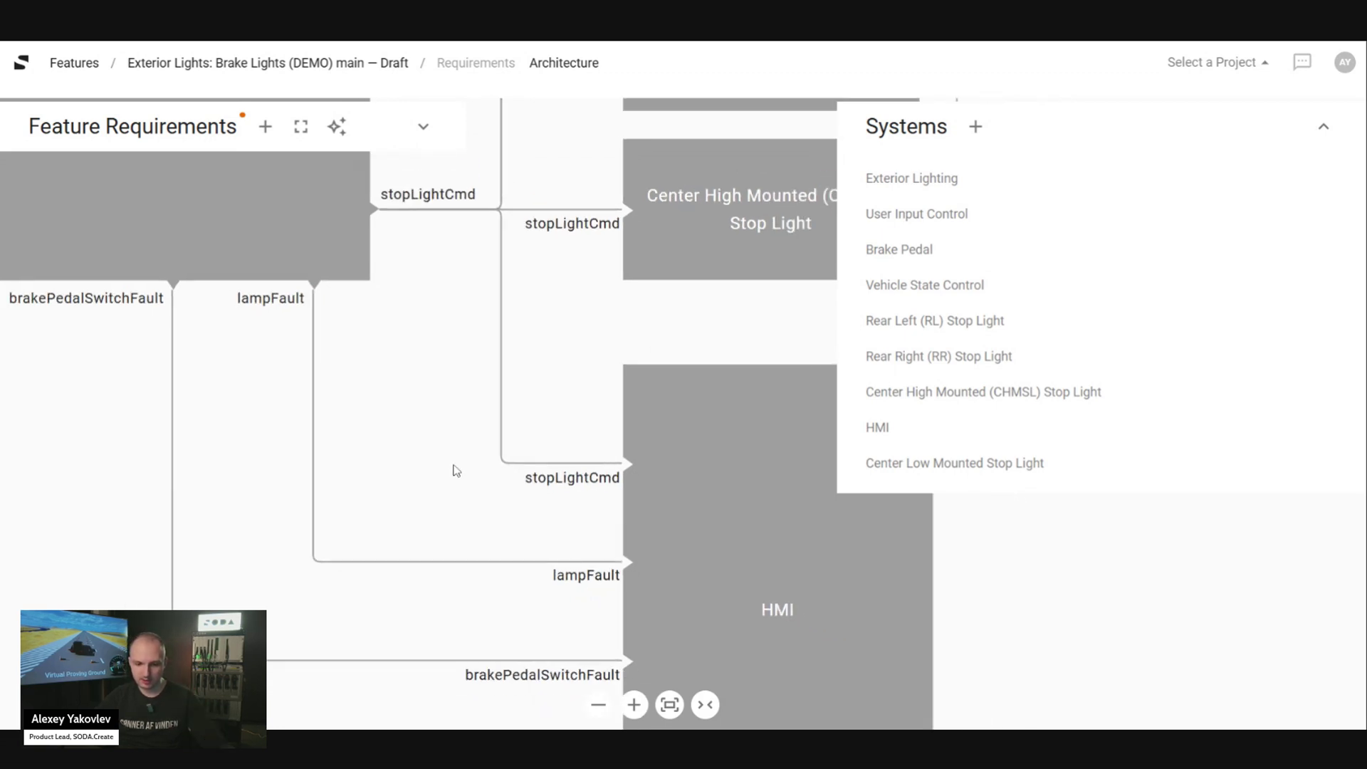
scroll(456, 470, "down", 2)
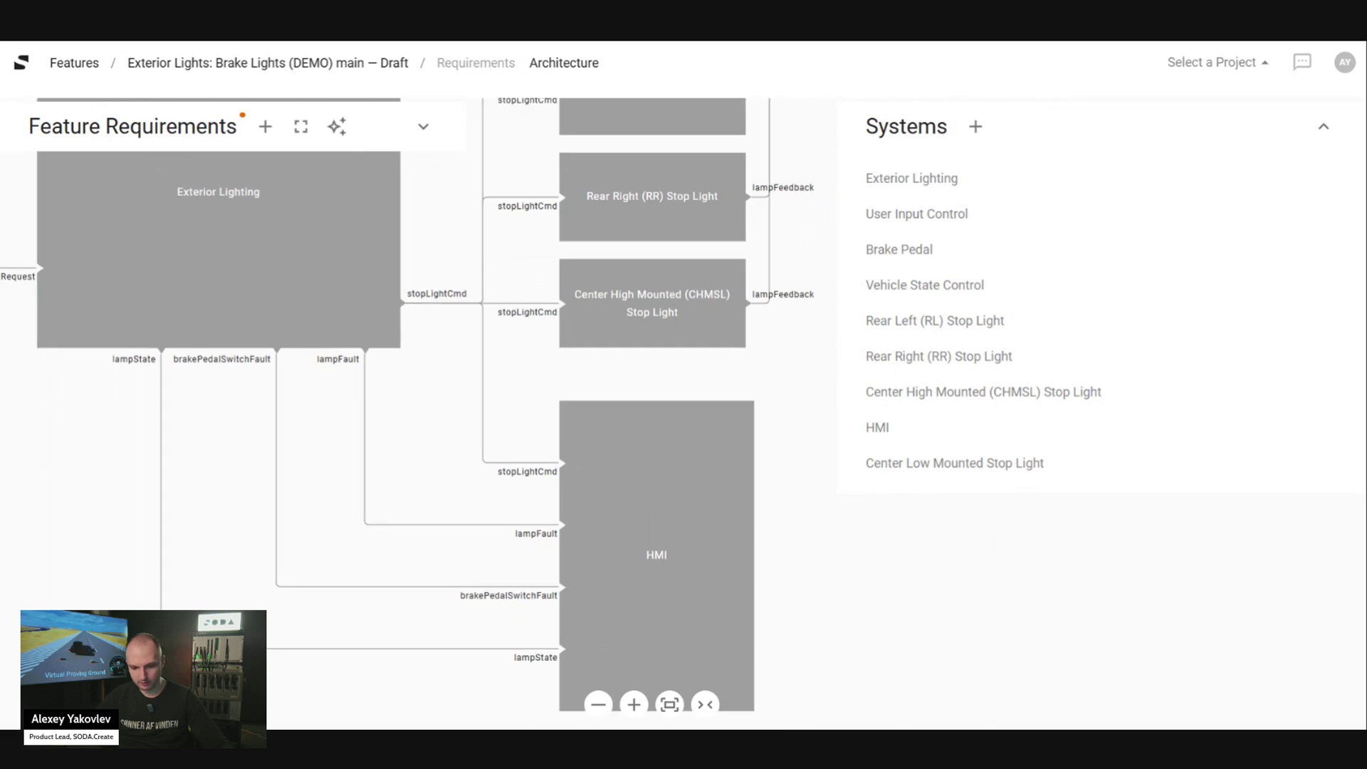
left_click(365, 471)
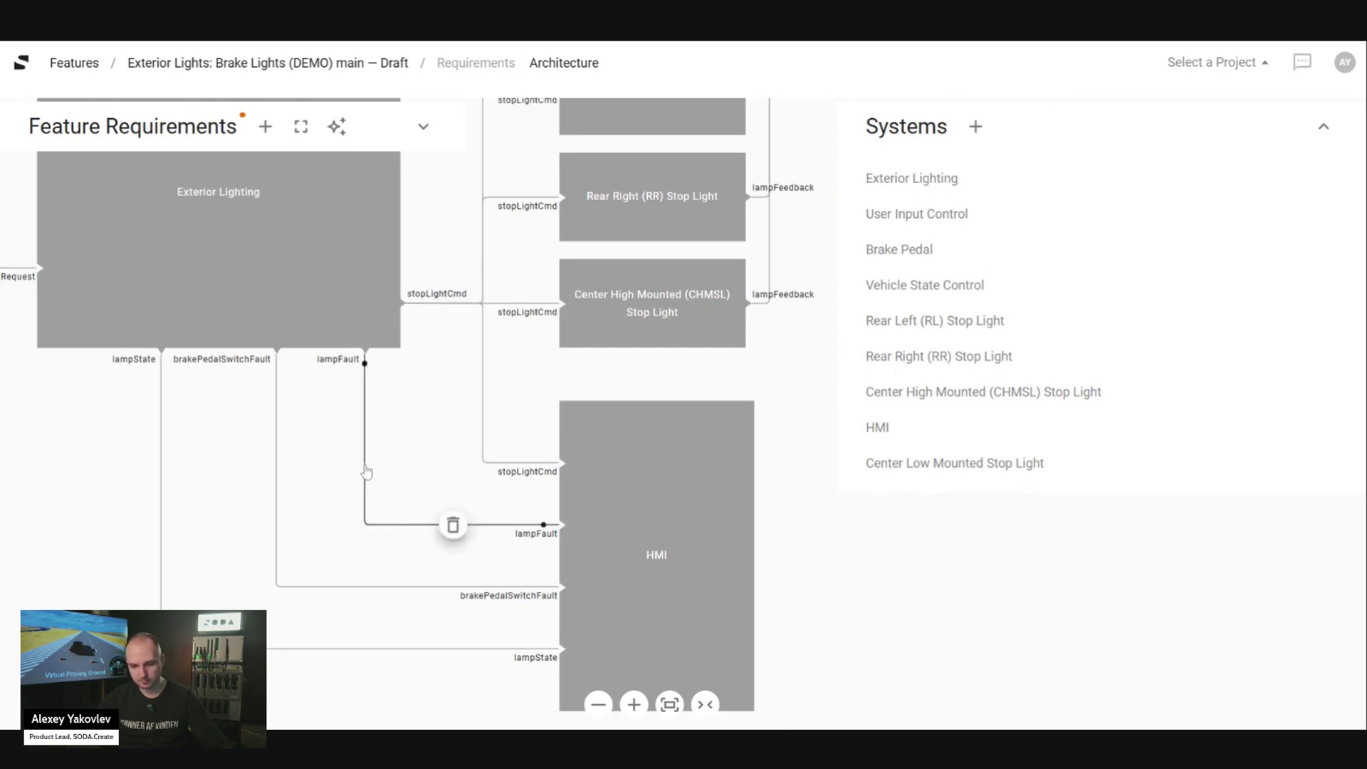
left_click(431, 433)
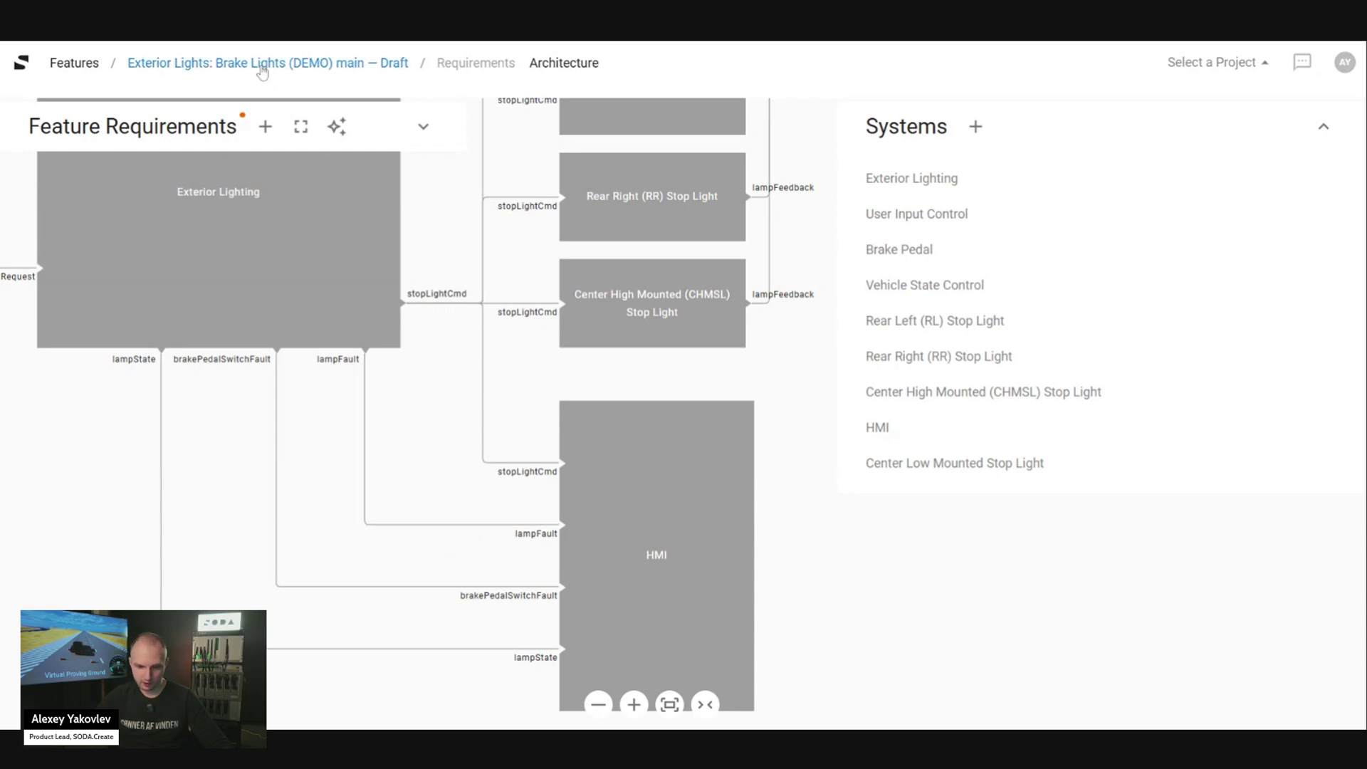
Select the Rear Left (RL) Stop Light in the architecture diagram, review its param details and collapse them.
scroll(438, 406, "up", 2)
scroll(438, 406, "left", 1)
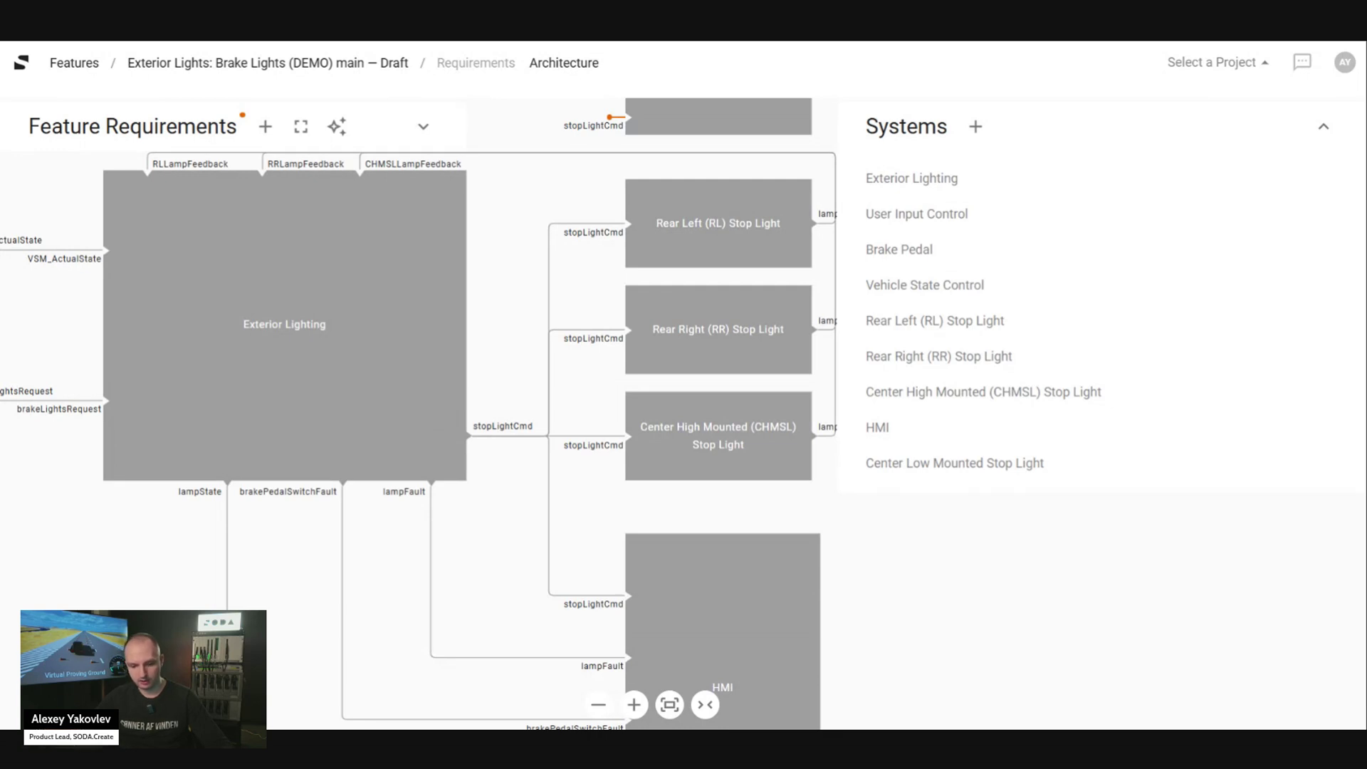
left_click(598, 705)
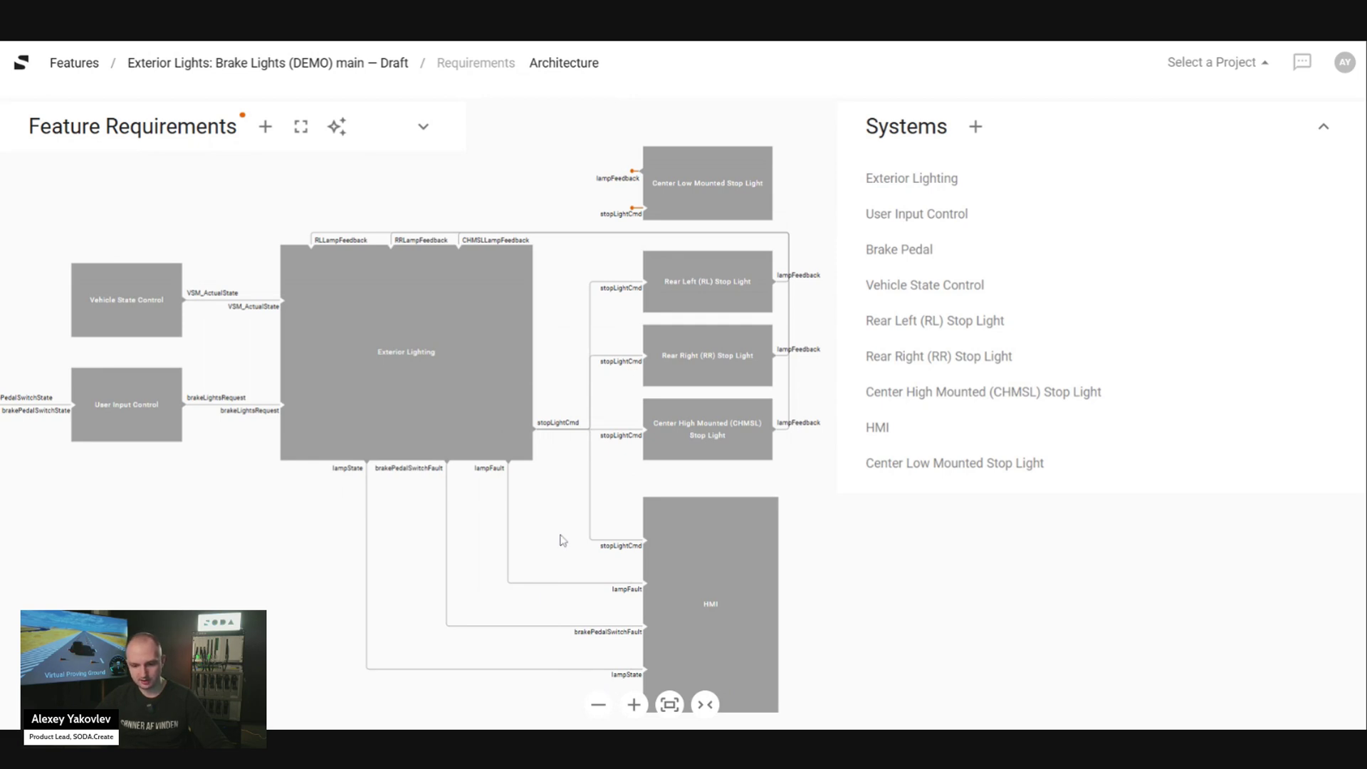
left_click(724, 310)
left_click(910, 216)
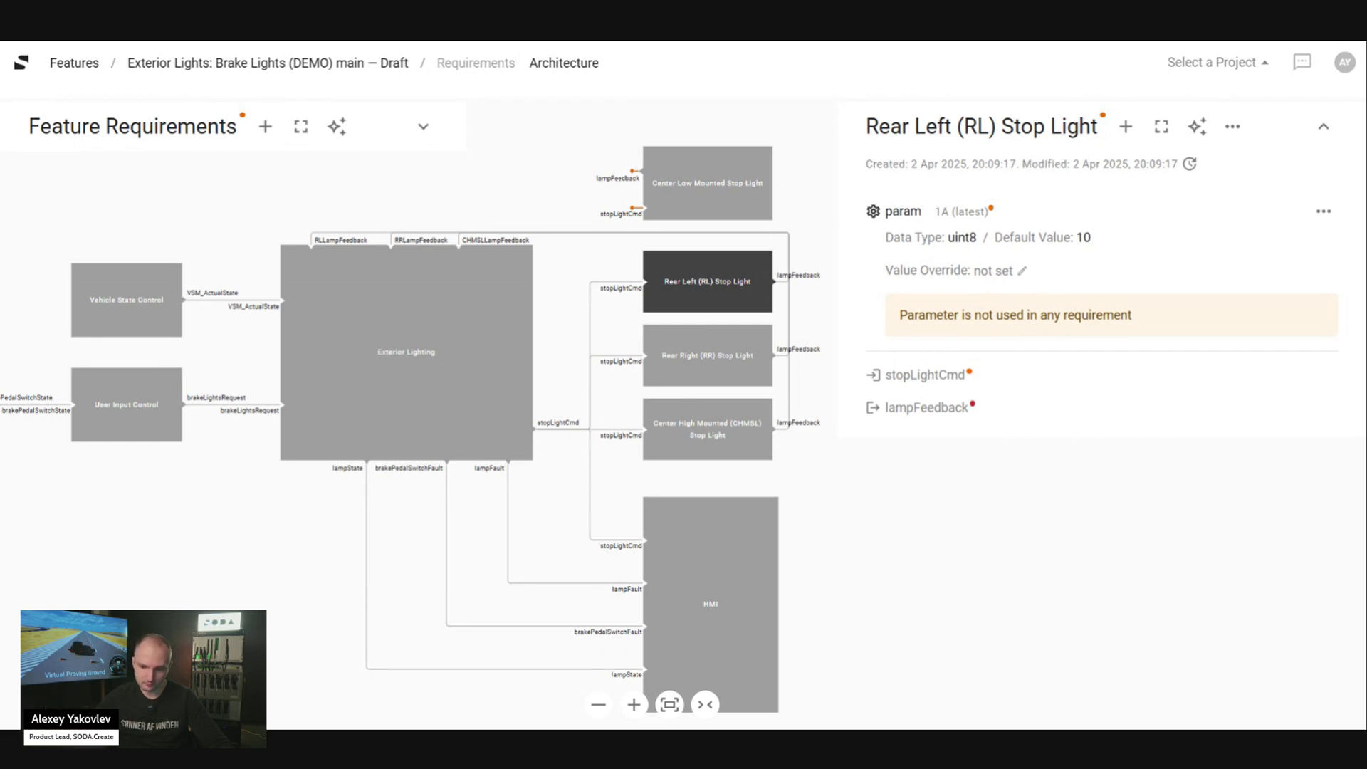
left_click(920, 218)
Add a Receiver Software Port titled "feature port" to the Feature Requirements, then collapse the requirements list.
scroll(285, 510, "left", 3)
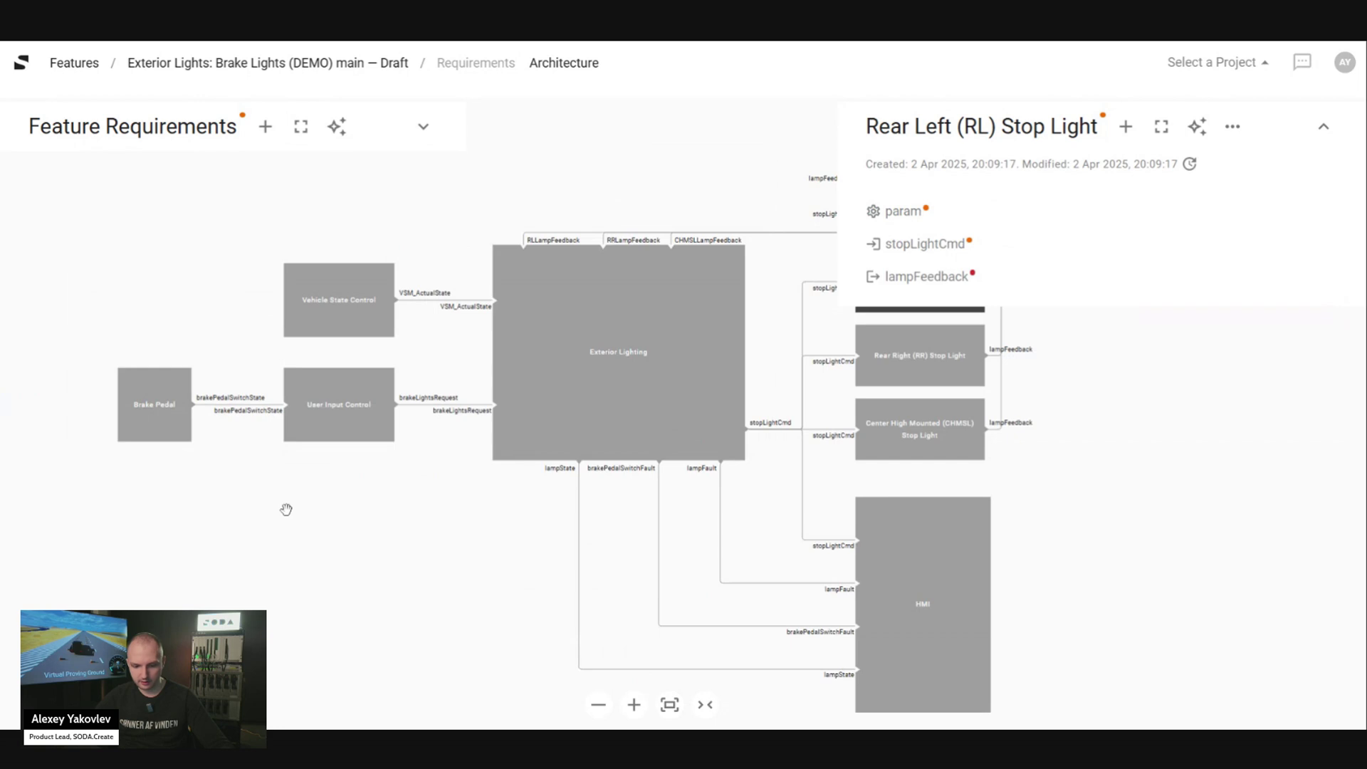
scroll(286, 509, "up", 3)
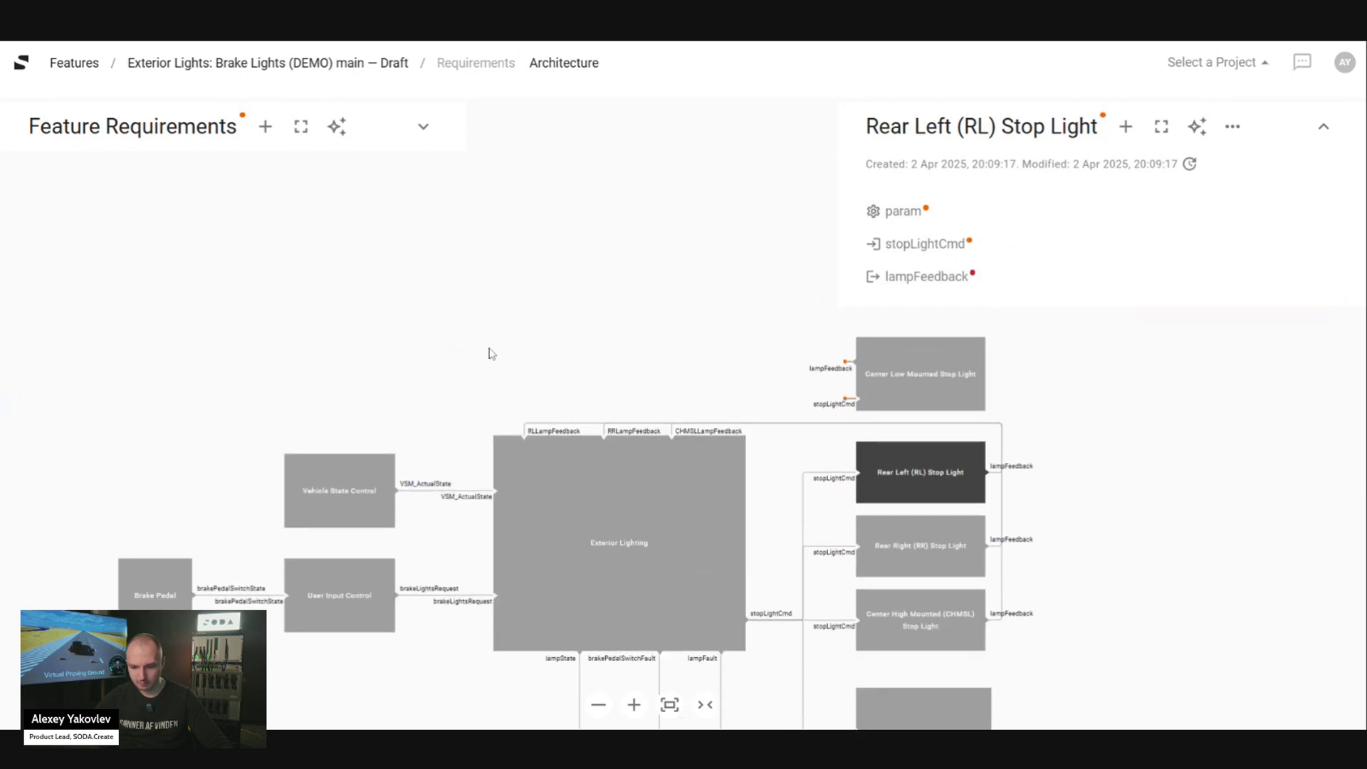
scroll(546, 333, "down", 1)
scroll(546, 333, "right", 1)
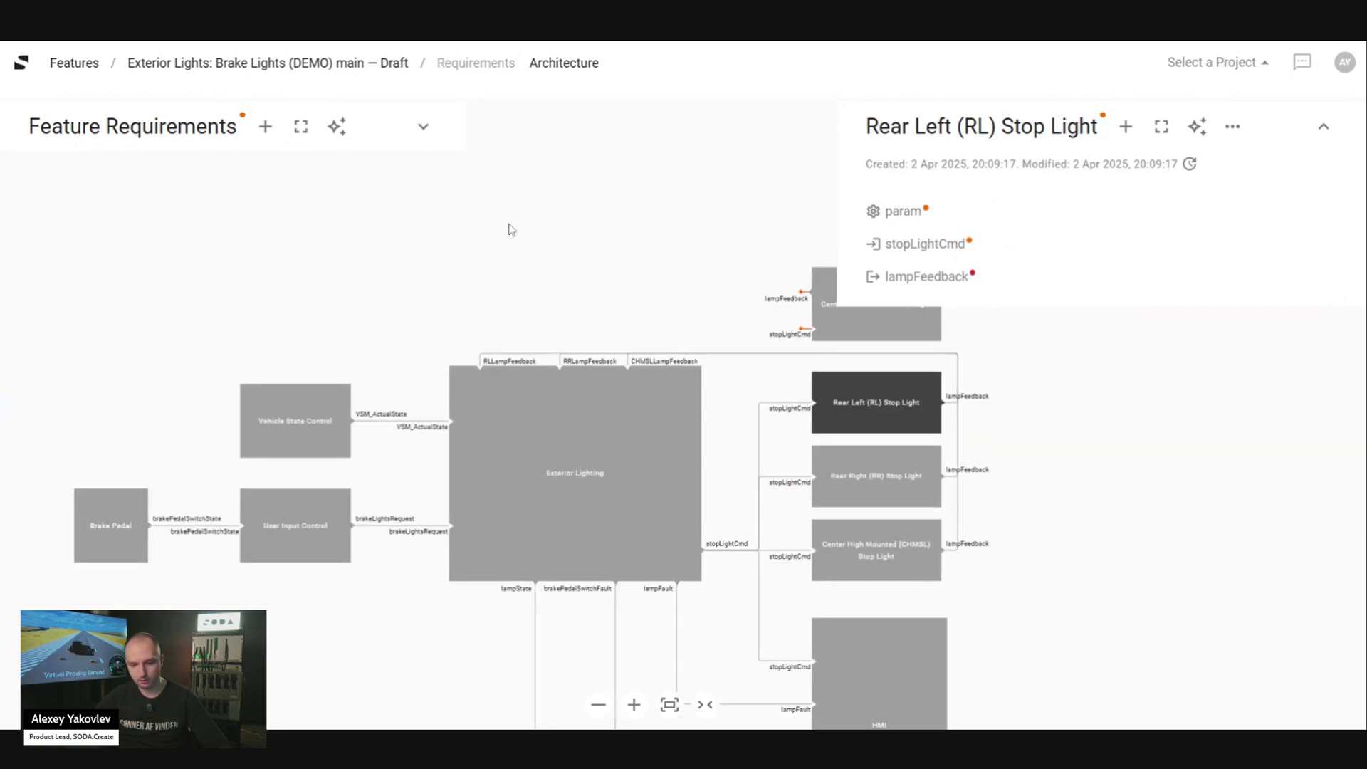
left_click(423, 126)
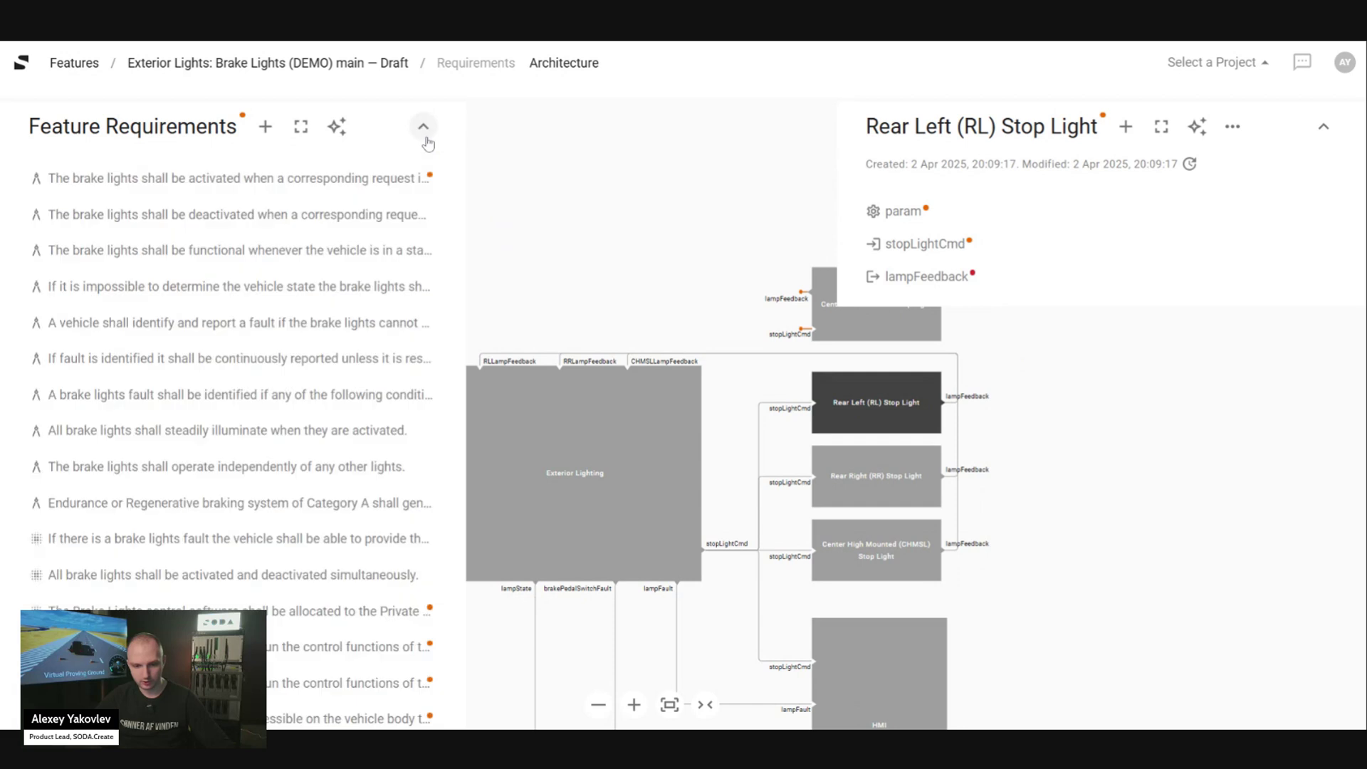
left_click(265, 133)
left_click(300, 190)
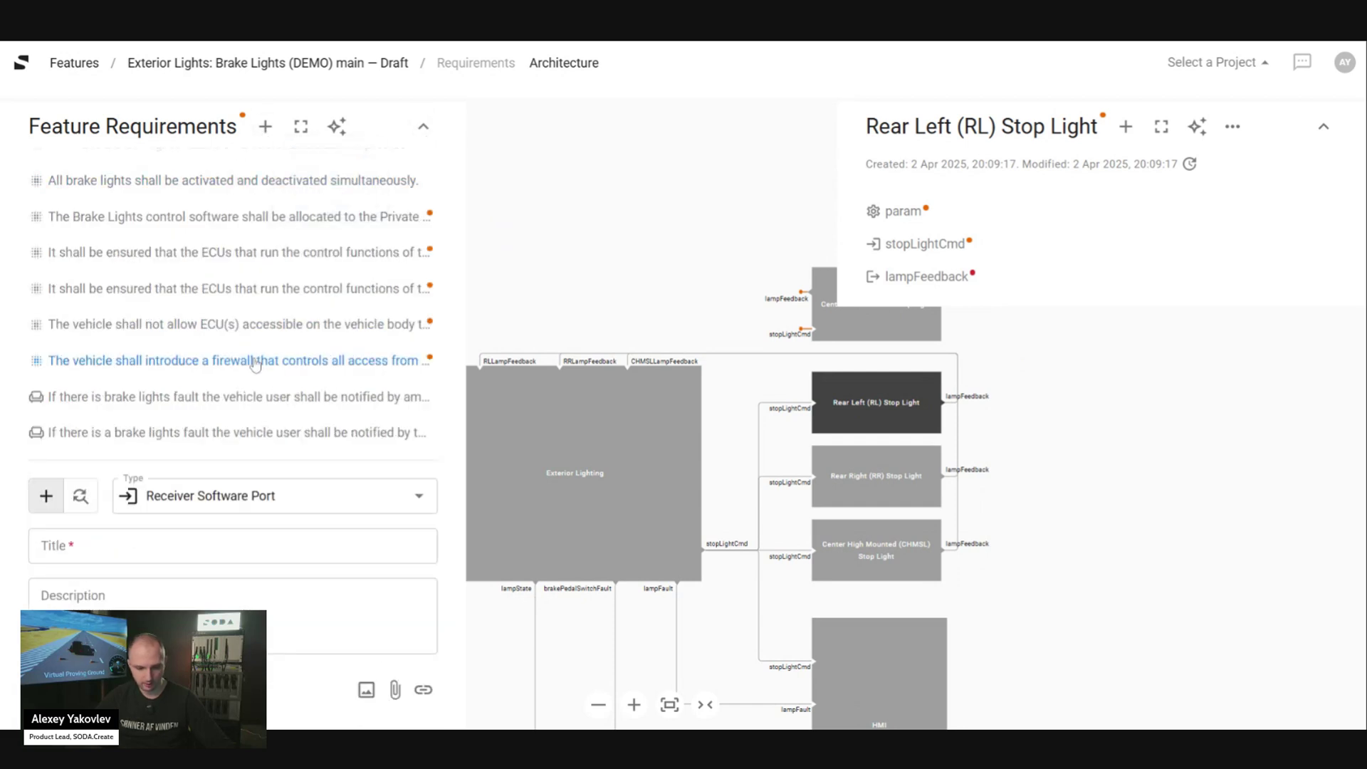
left_click(242, 545)
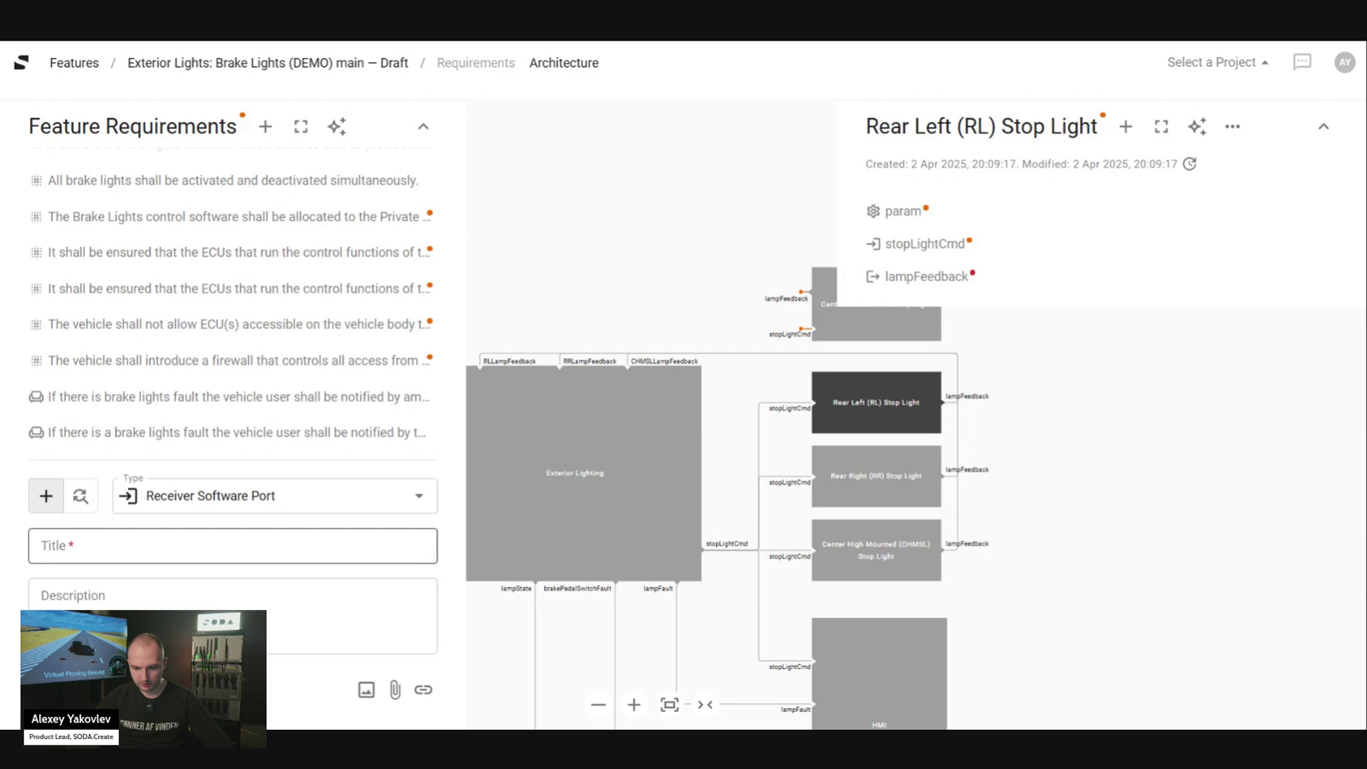
left_click(232, 546)
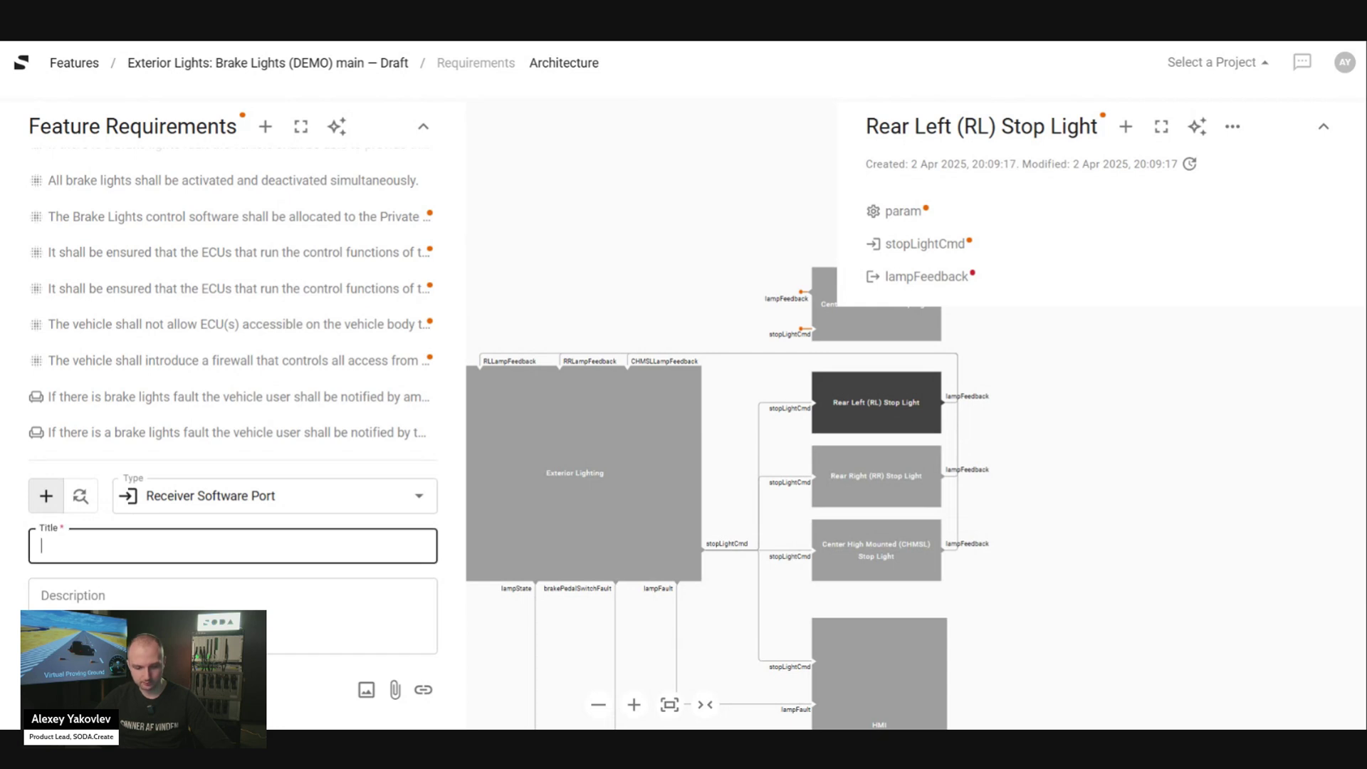
type("feature port")
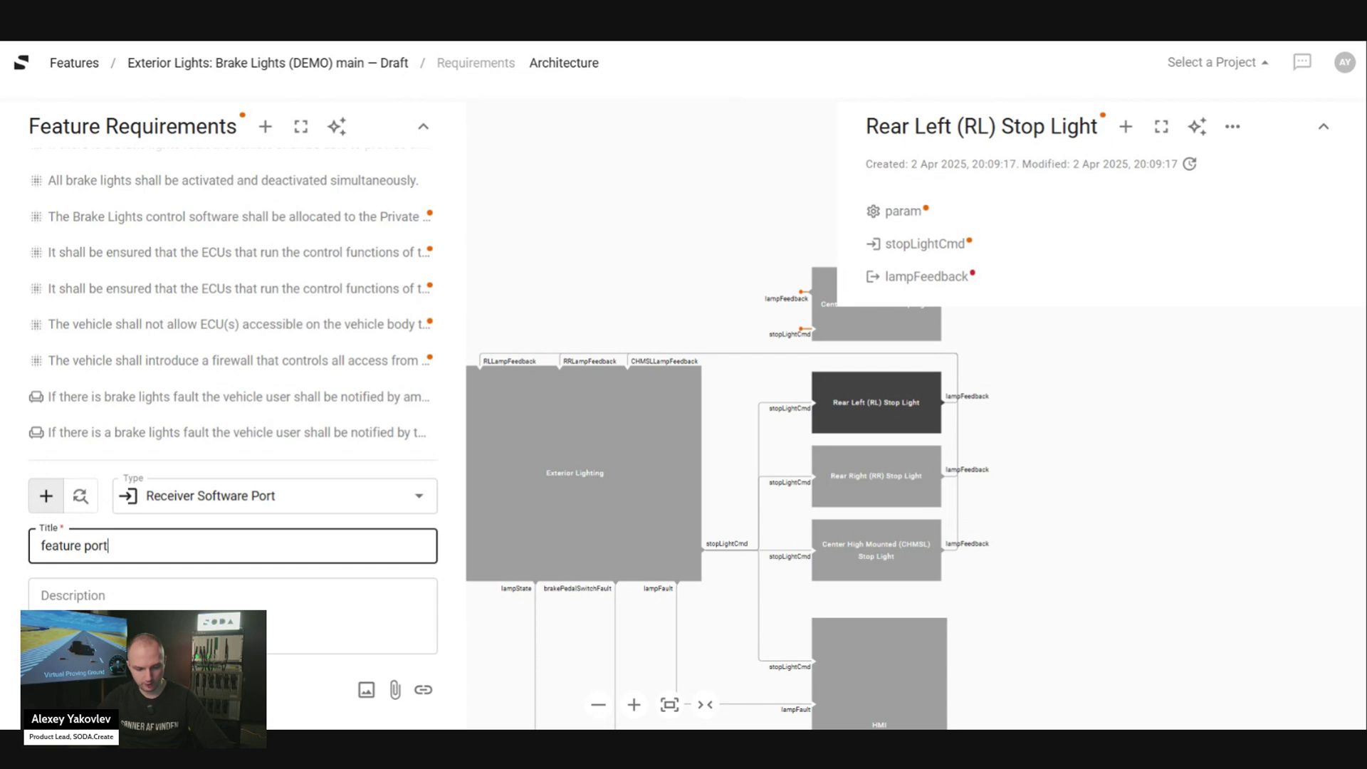
key("Return")
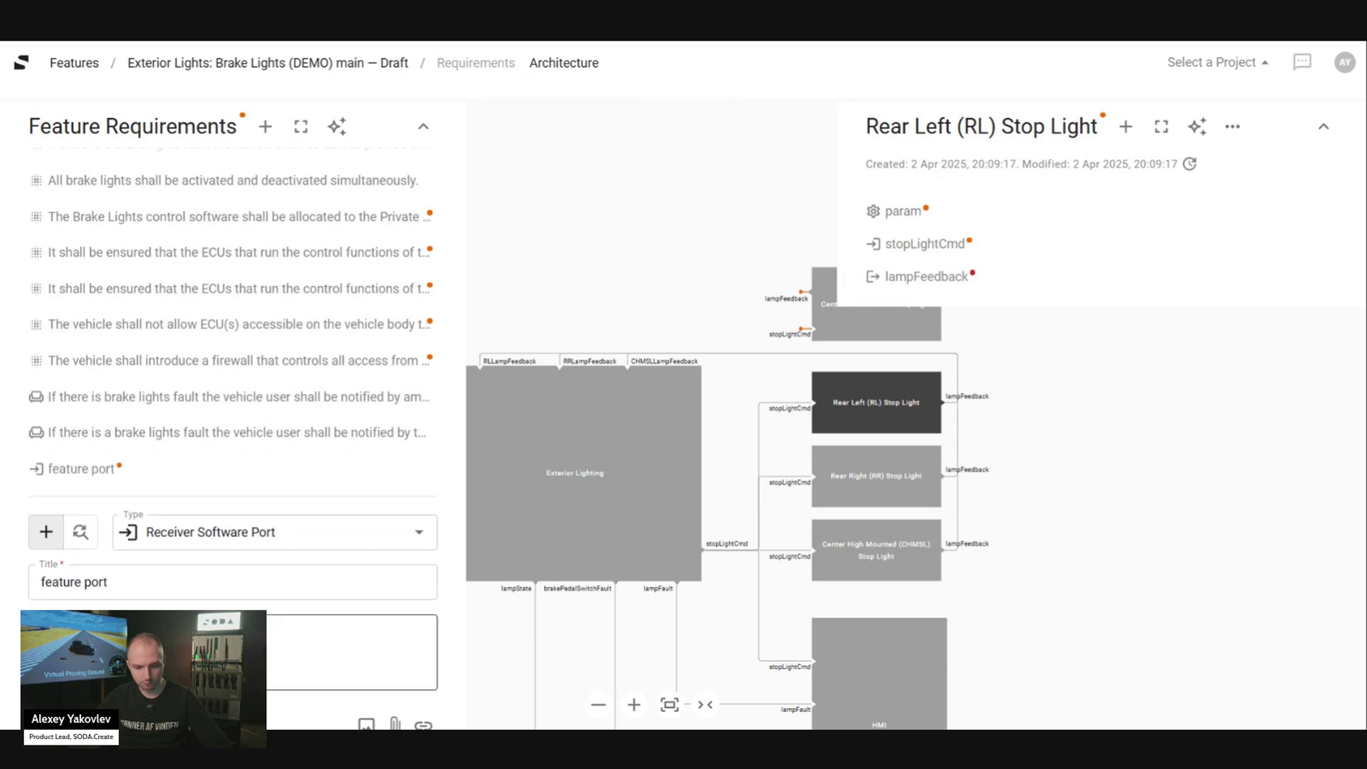
left_click(423, 126)
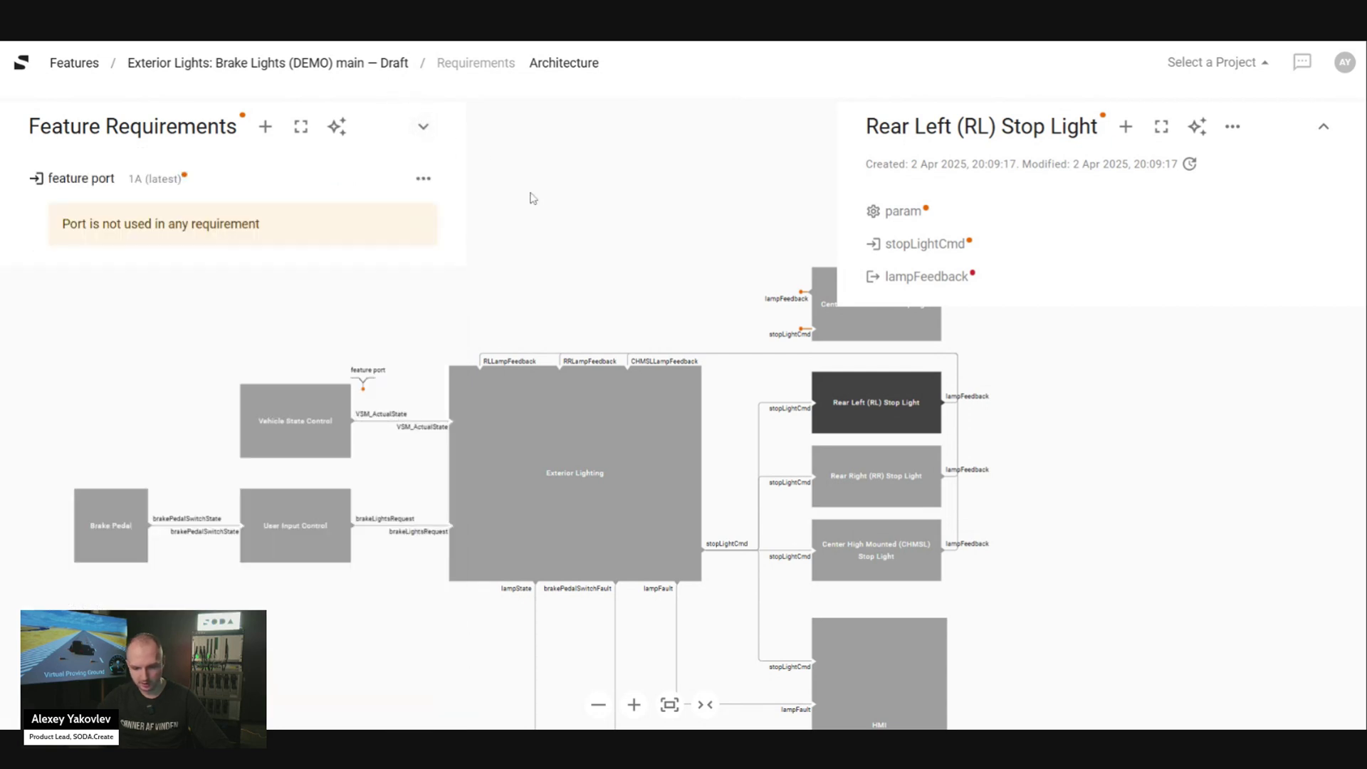
Move the feature port in the diagram to the free area above Exterior Lighting, beside the Center Low Mounted Stop Light.
left_click_drag(373, 379, 686, 294)
left_click(705, 706)
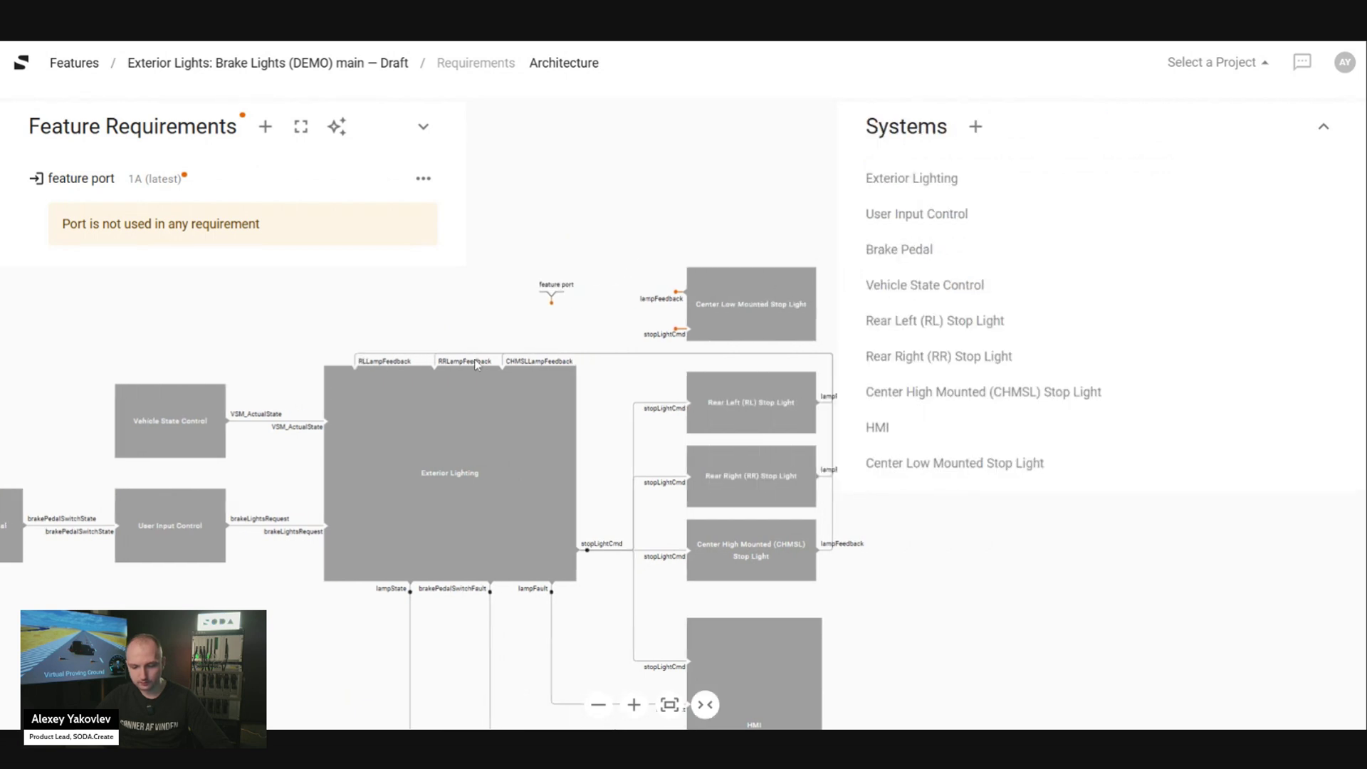
left_click(634, 705)
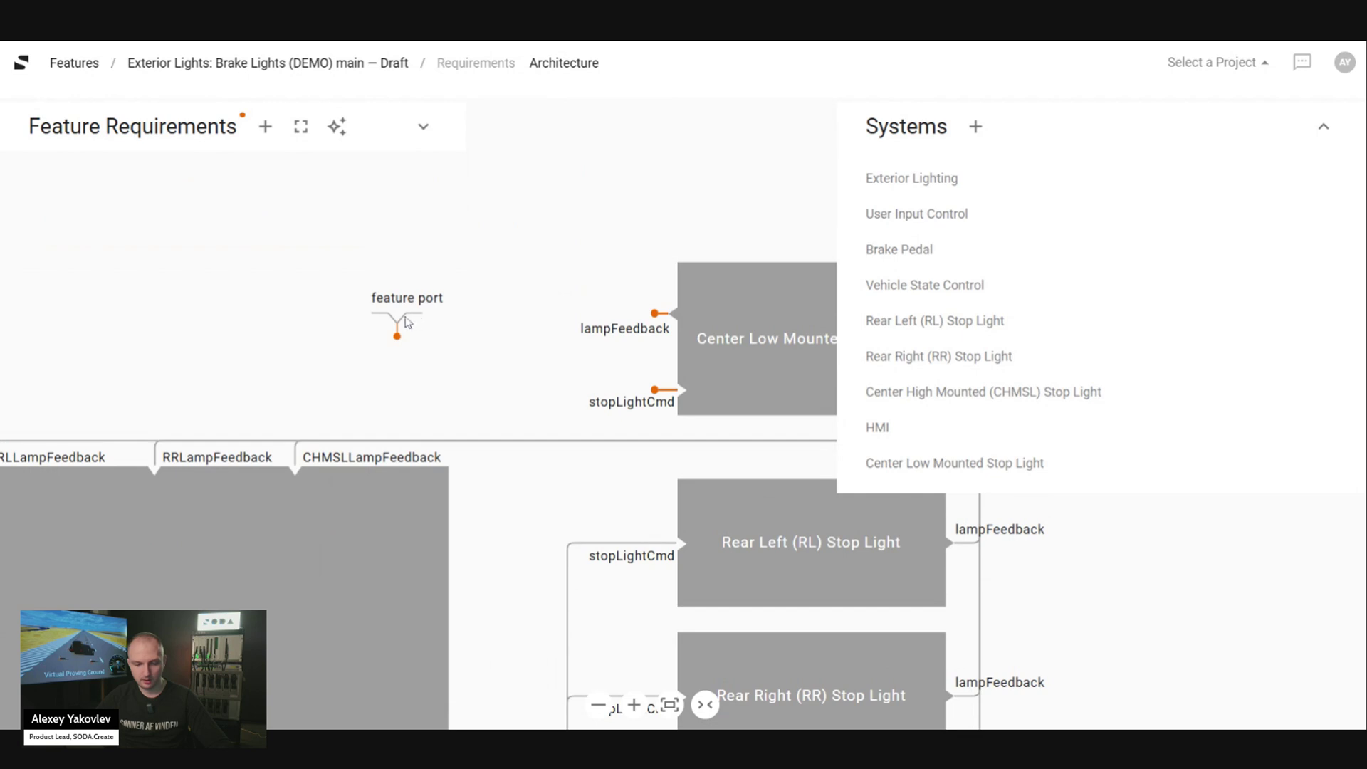
left_click_drag(405, 320, 443, 282)
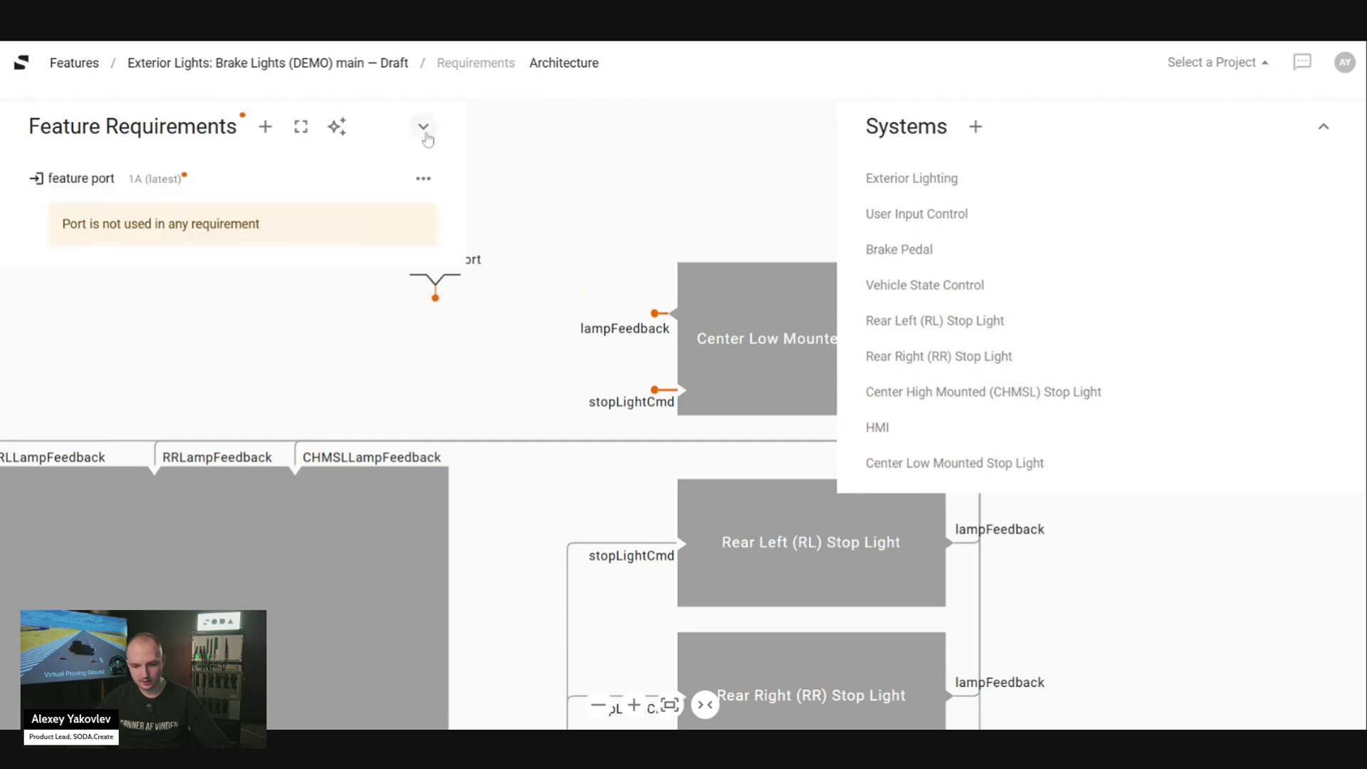
Connect the feature port to the stopLightCmd port of the Center Low Mounted Stop Light, then move the feature port slightly up in the diagram.
left_click(423, 128)
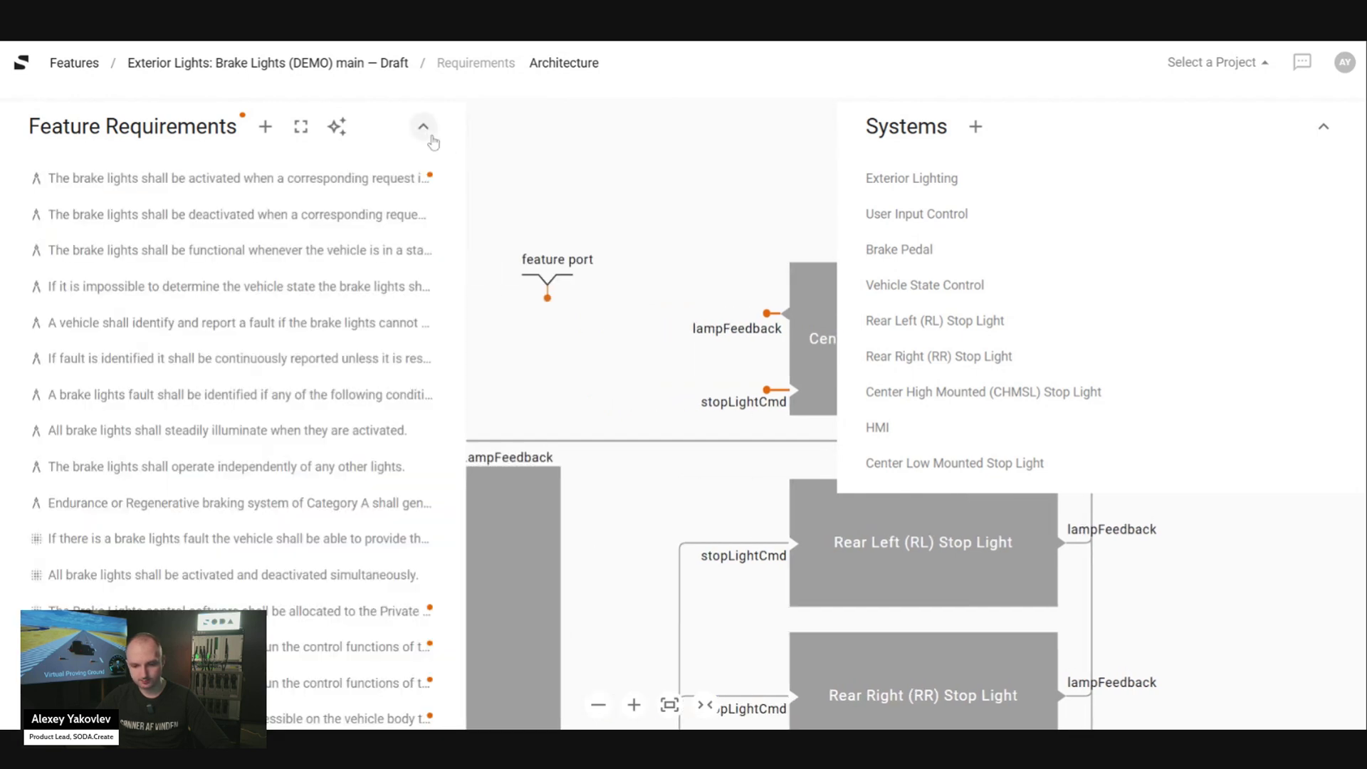
left_click(424, 129)
left_click(1323, 127)
left_click(618, 308)
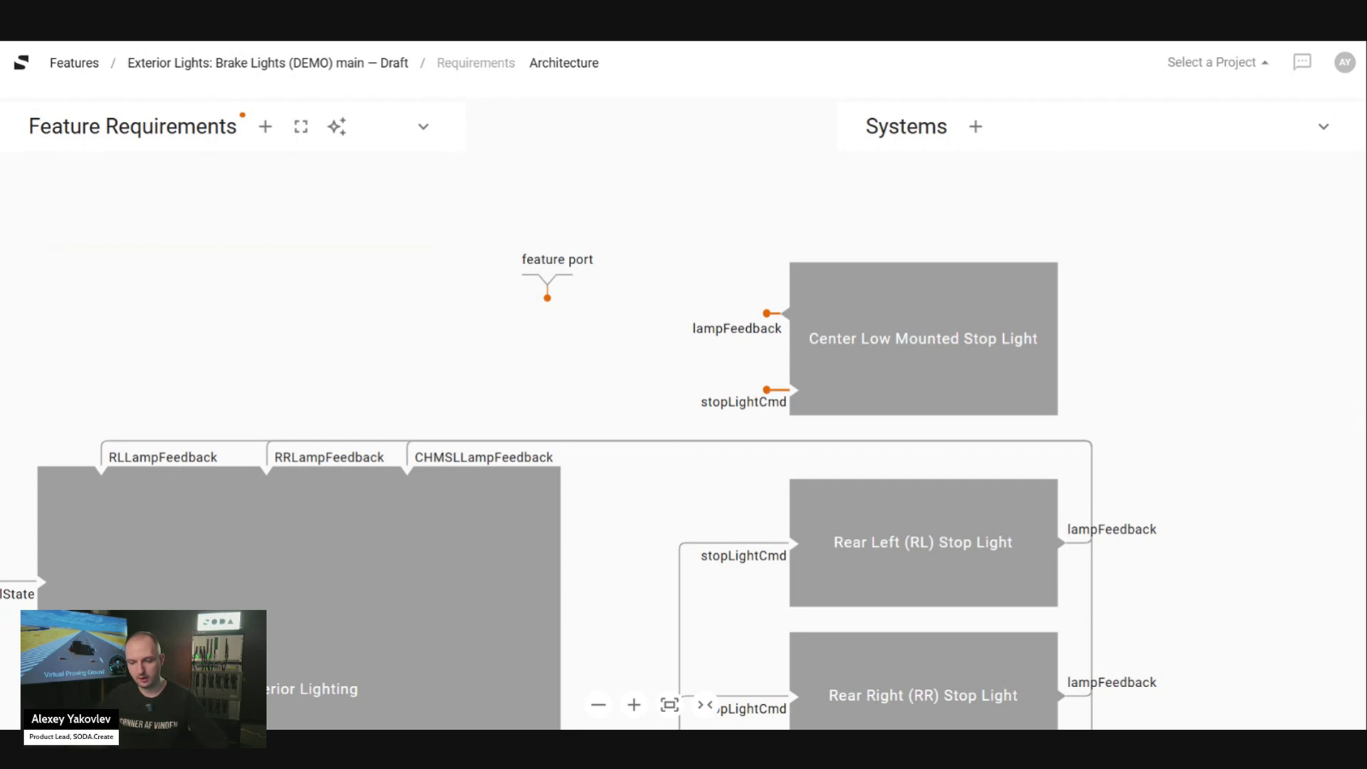
left_click_drag(547, 298, 759, 400)
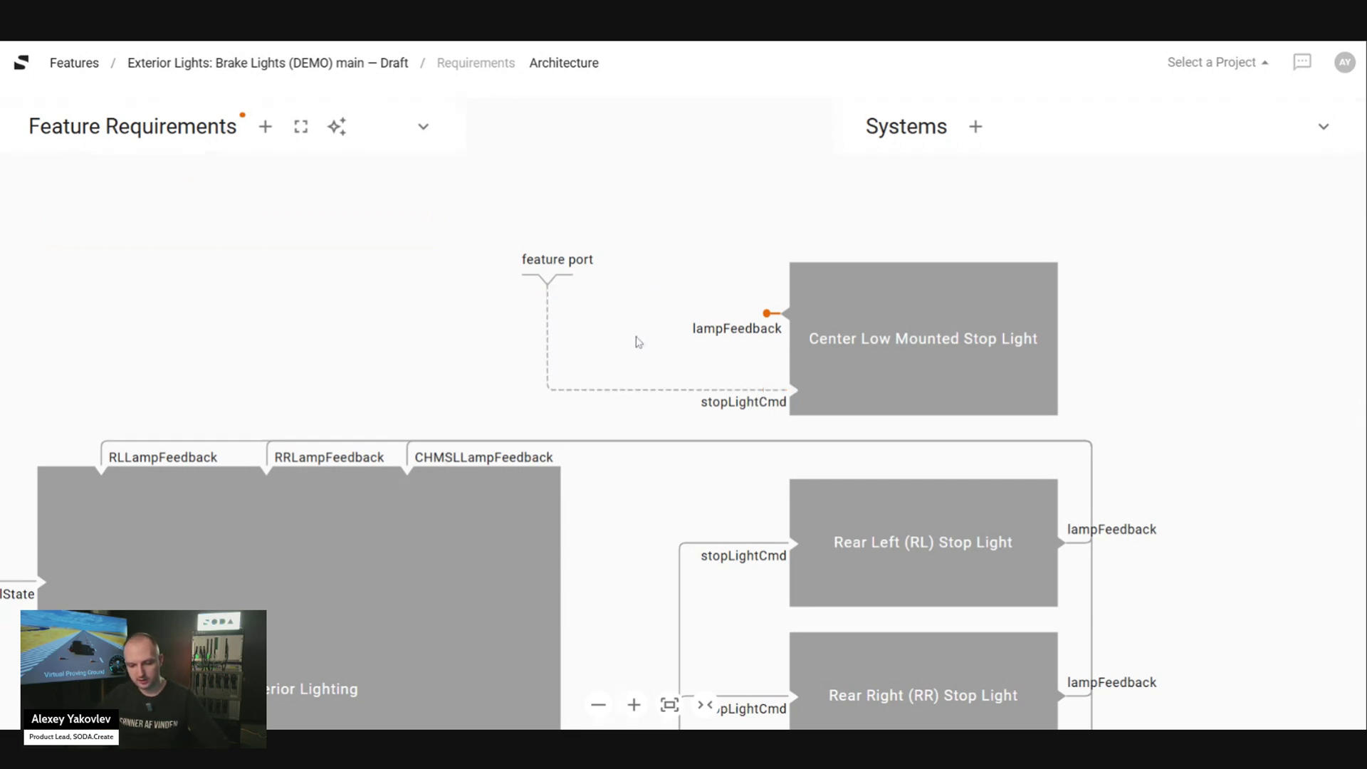
left_click_drag(563, 282, 550, 257)
left_click(600, 266)
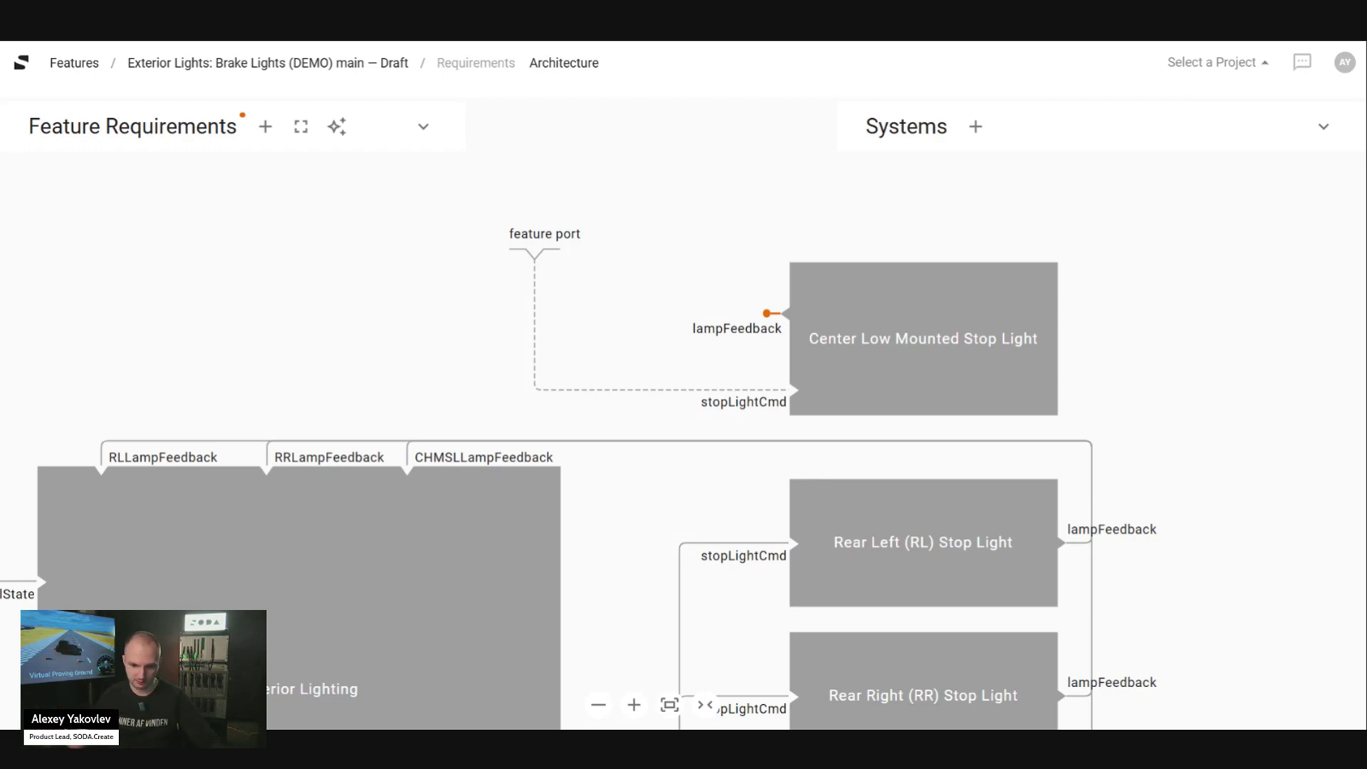
Check both ends of the new connection by selecting the stopLightCmd port and the feature port, then clear the selection.
scroll(579, 468, "down", 1)
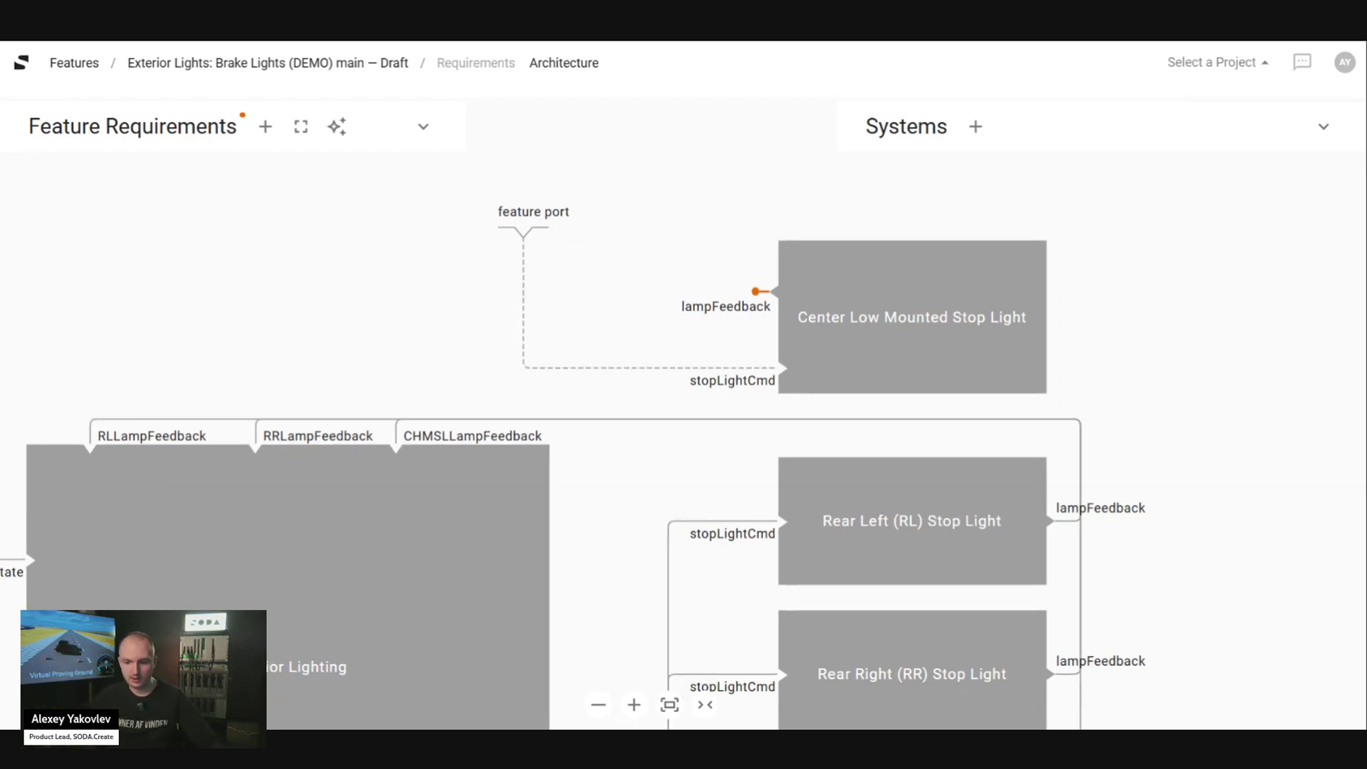
scroll(773, 385, "down", 2)
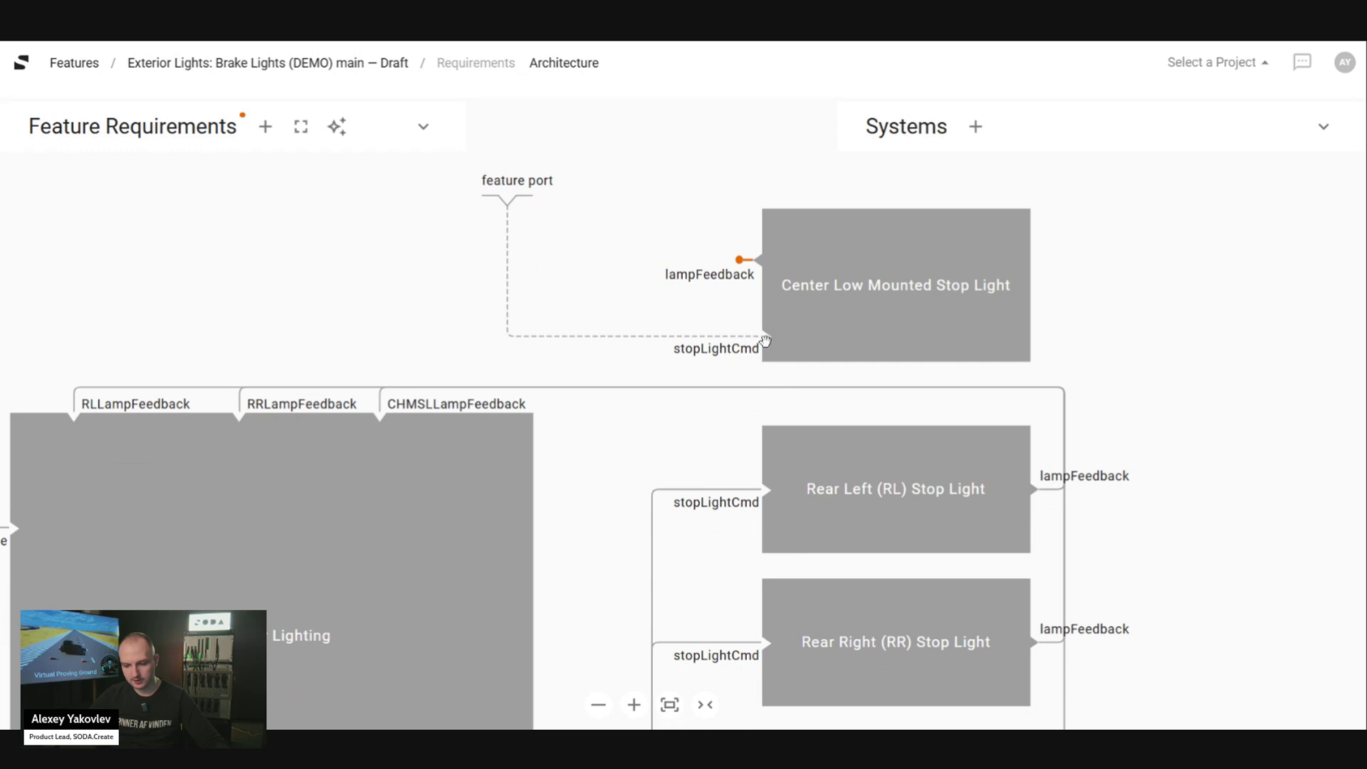
left_click(765, 341)
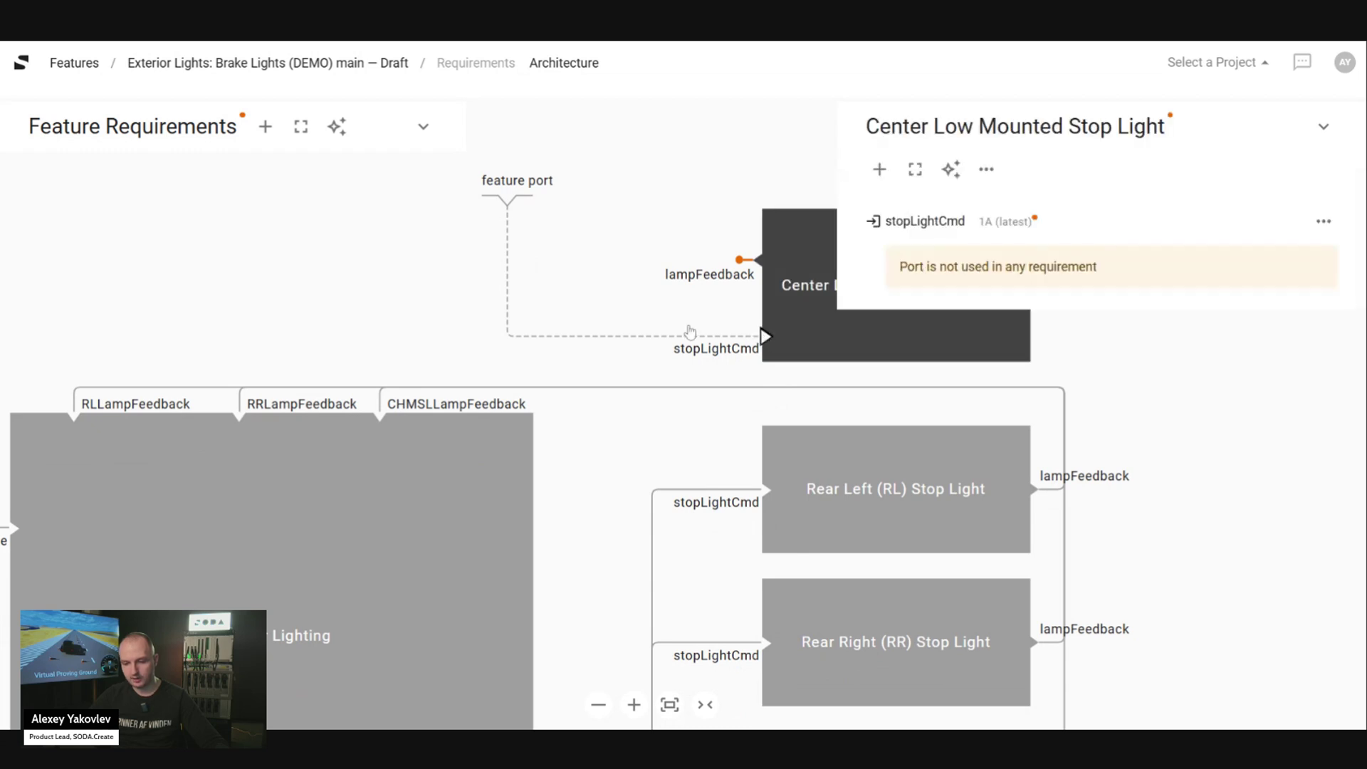
scroll(445, 325, "down", 3)
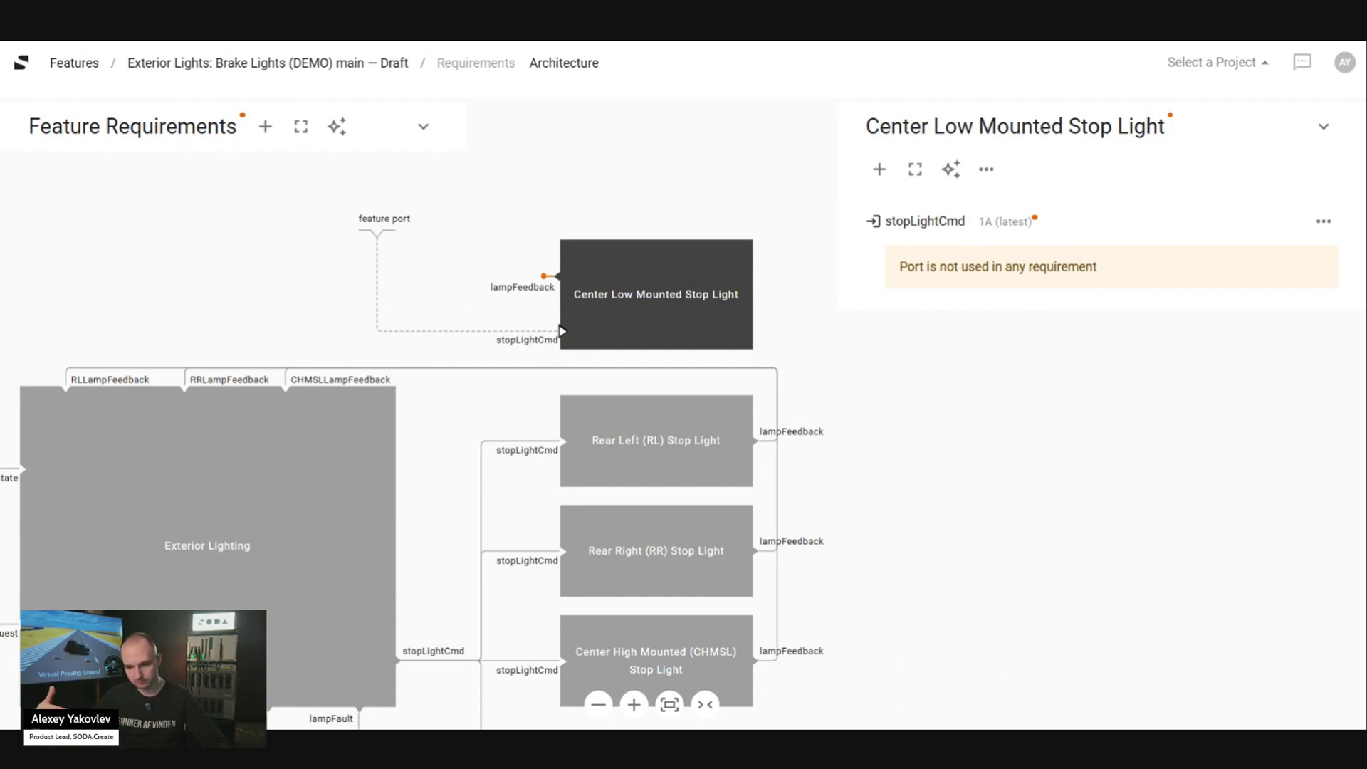
scroll(414, 413, "down", 2)
scroll(413, 413, "up", 2)
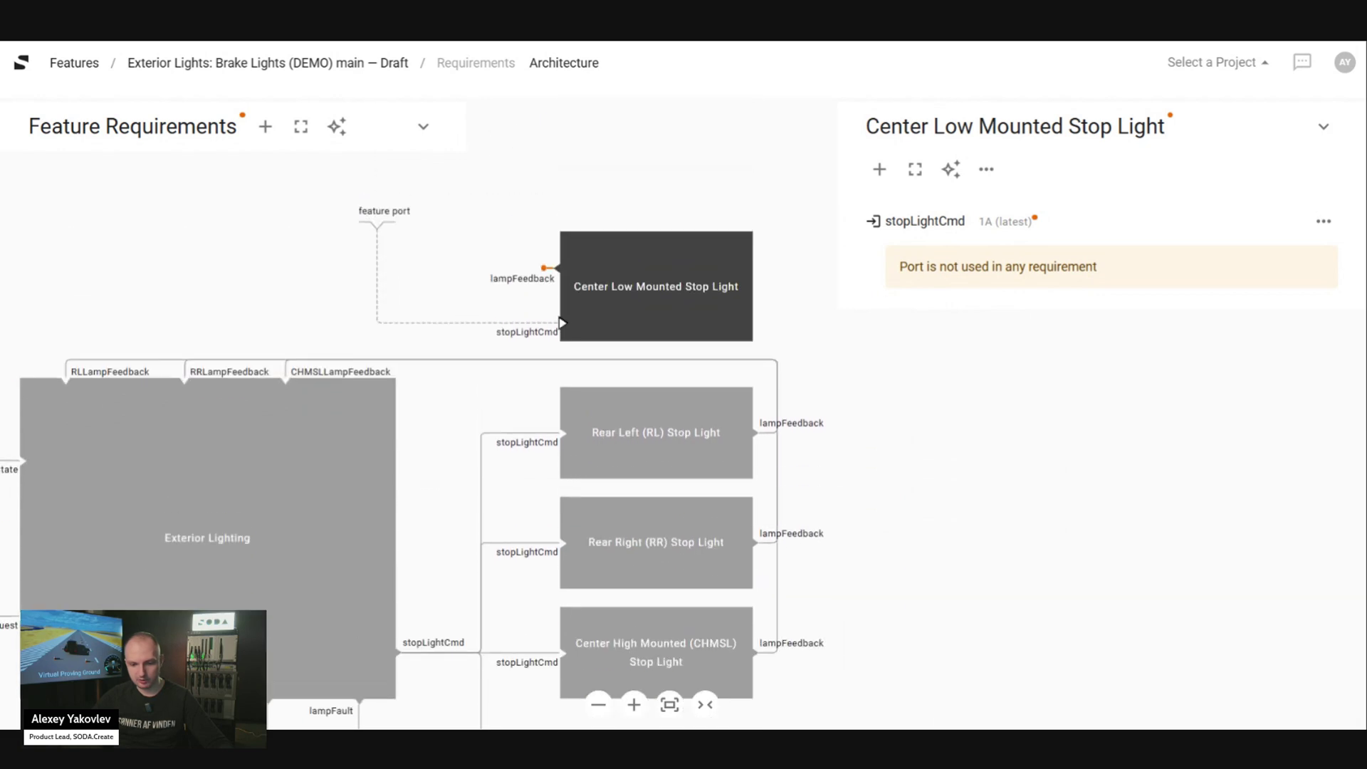
left_click(388, 225)
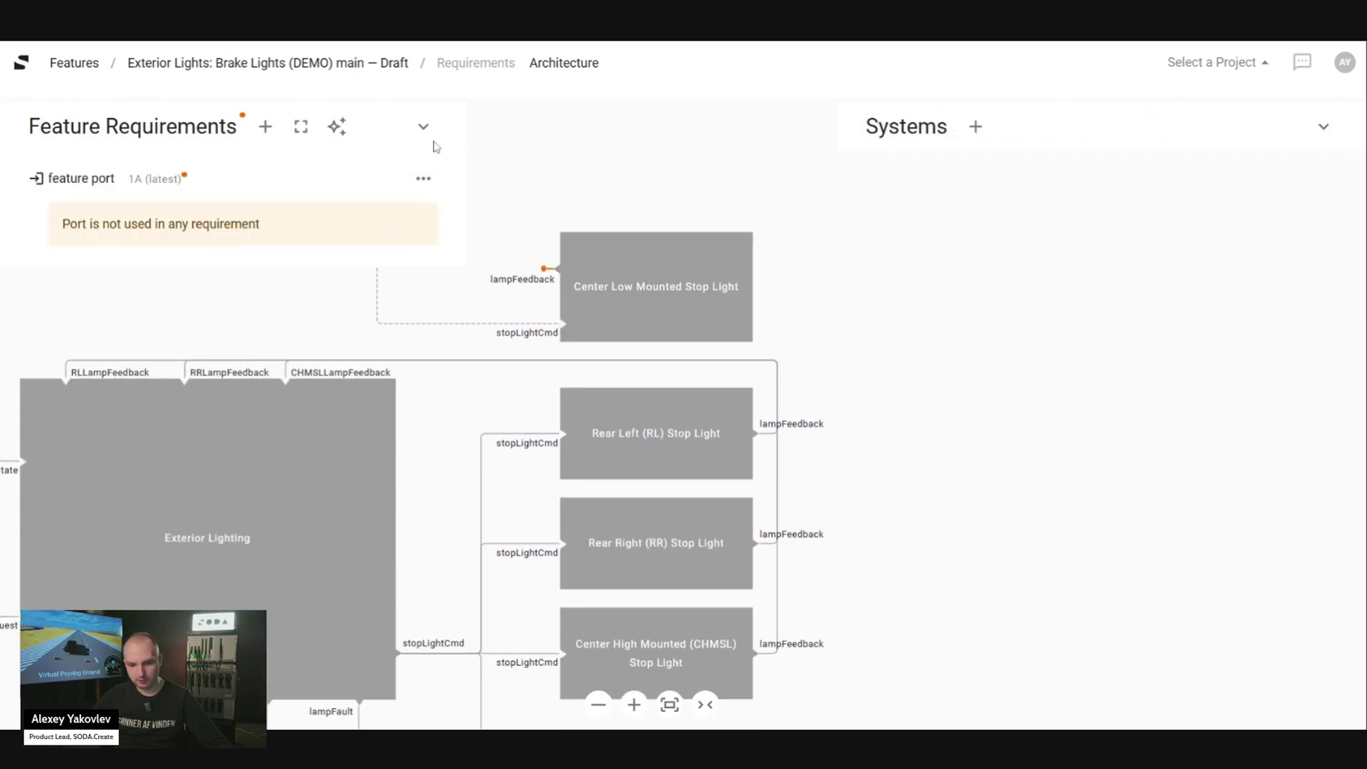
left_click(517, 158)
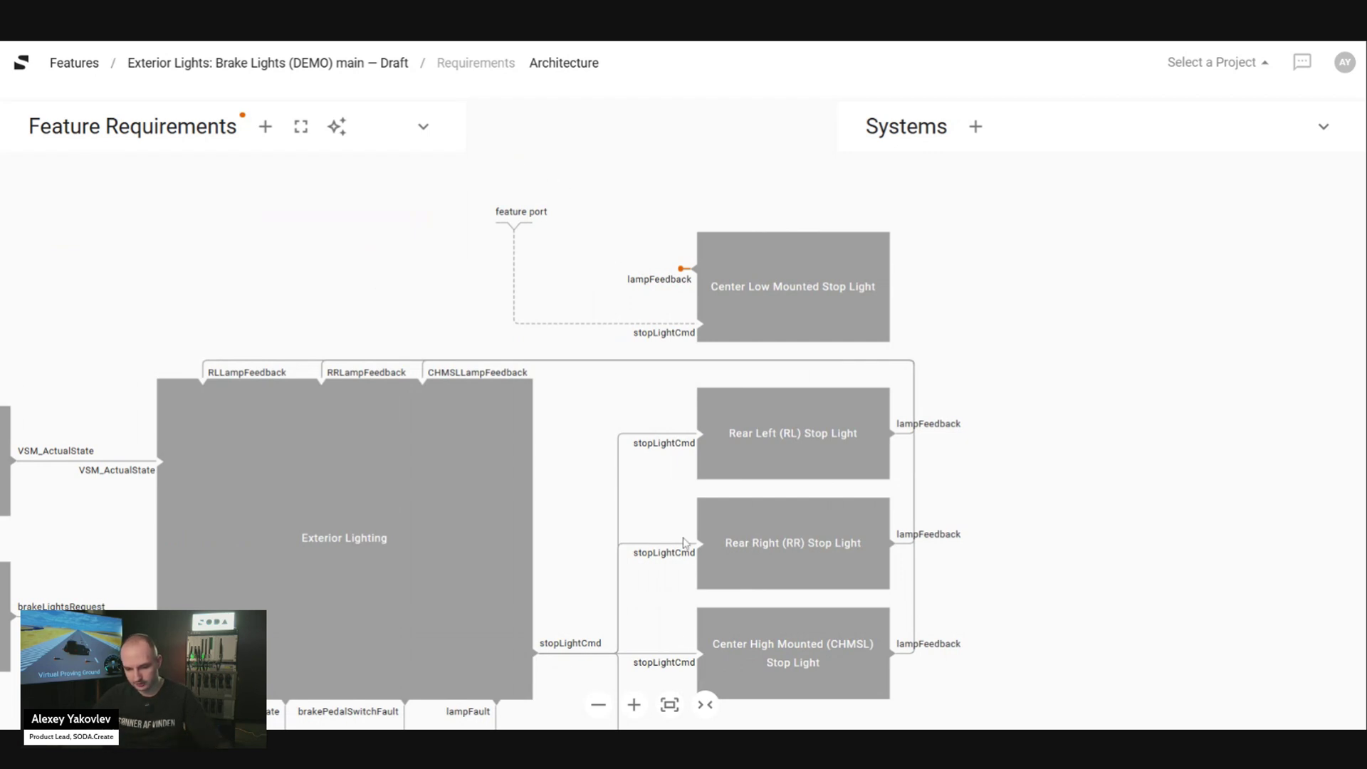
Examine the whole architecture diagram, briefly select the Exterior Lighting system and clear the selection.
left_click(634, 705)
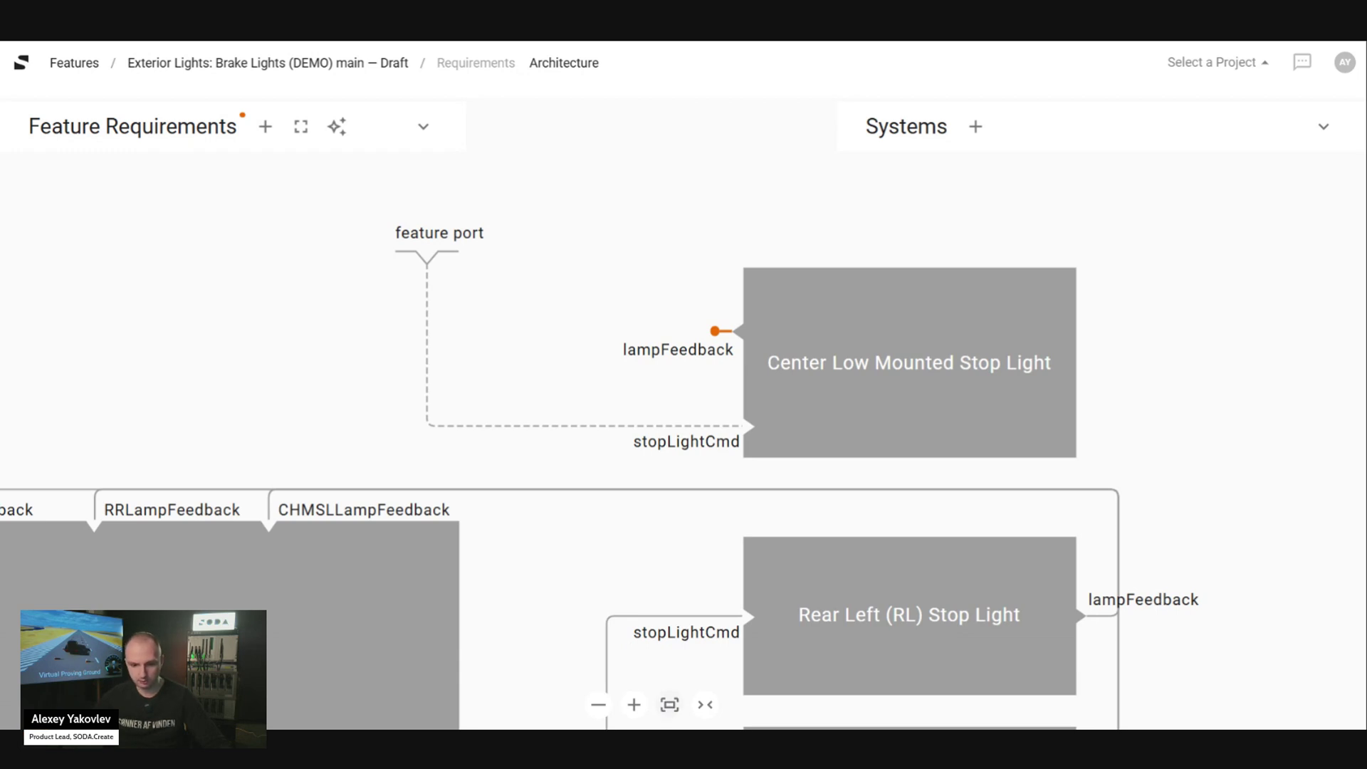
left_click(669, 707)
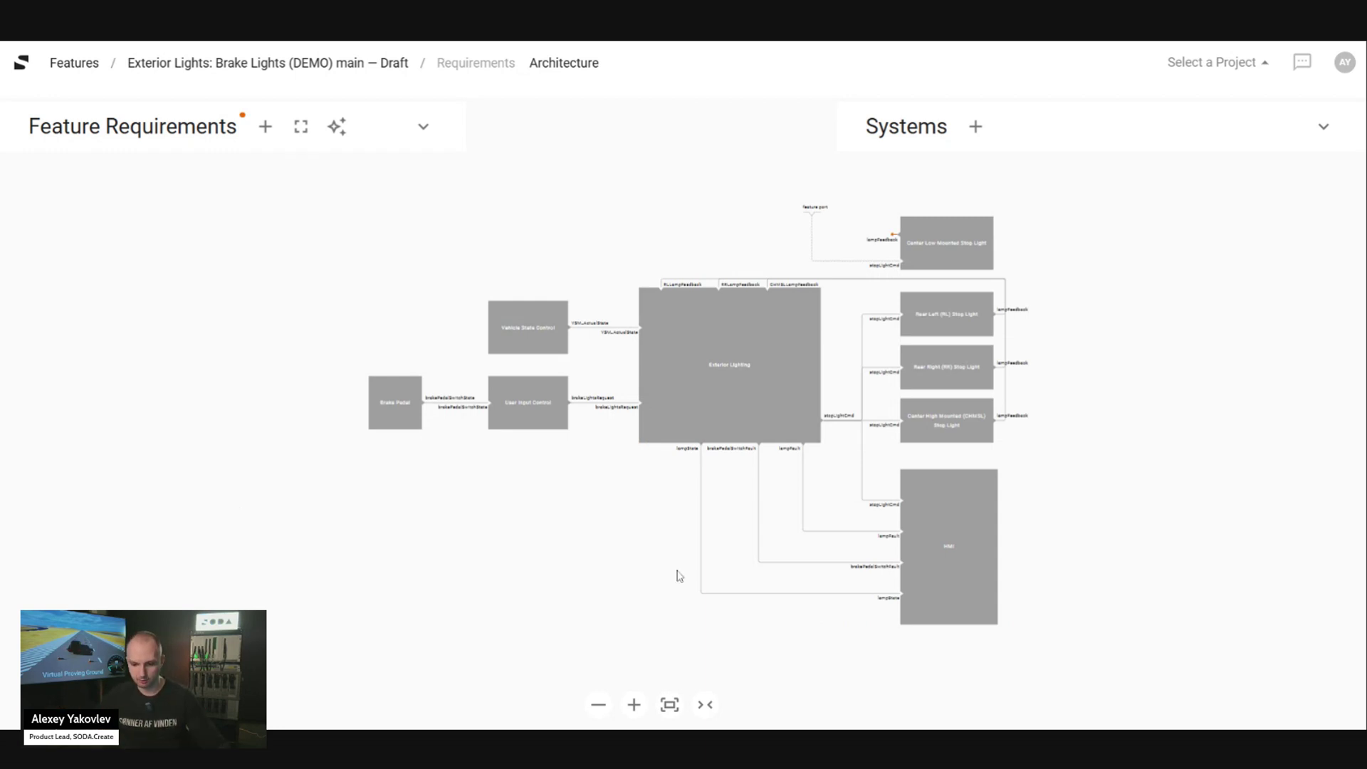
left_click(634, 705)
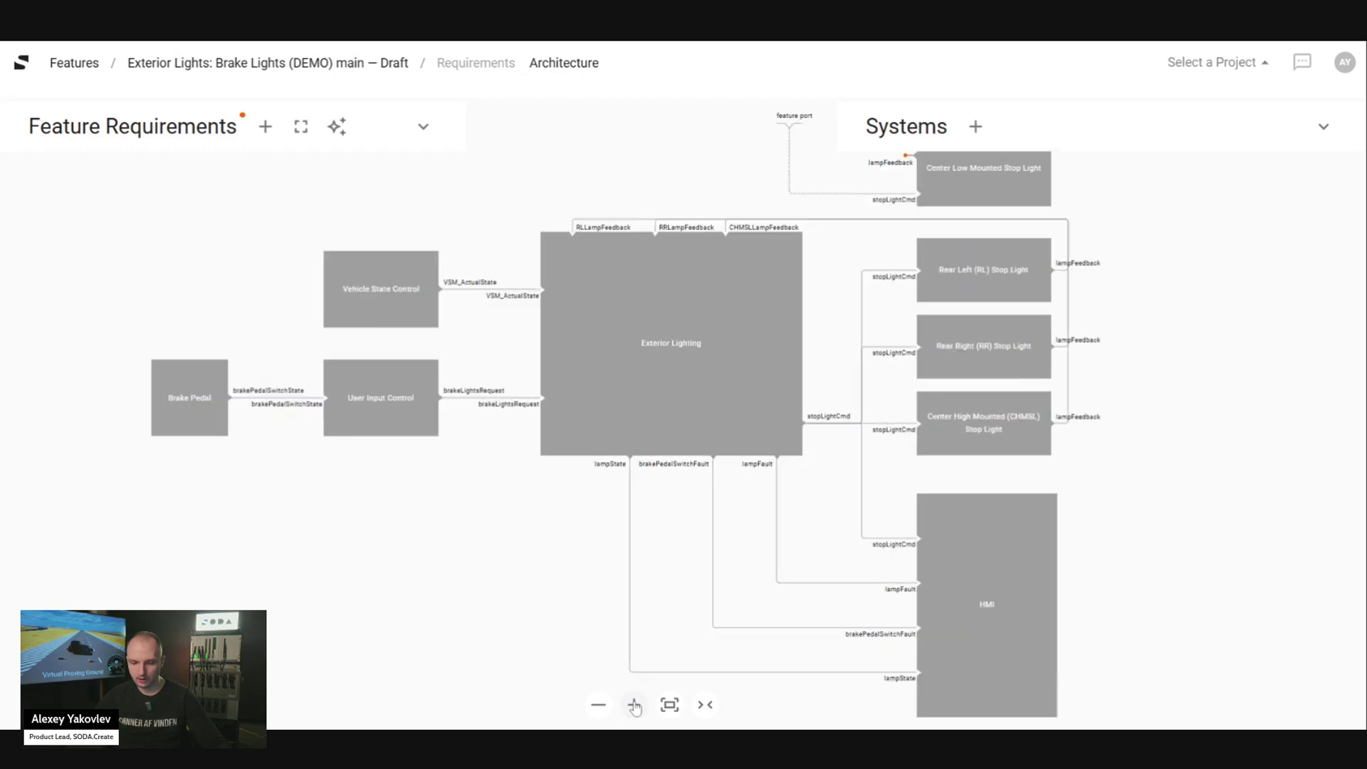
scroll(517, 598, "right", 2)
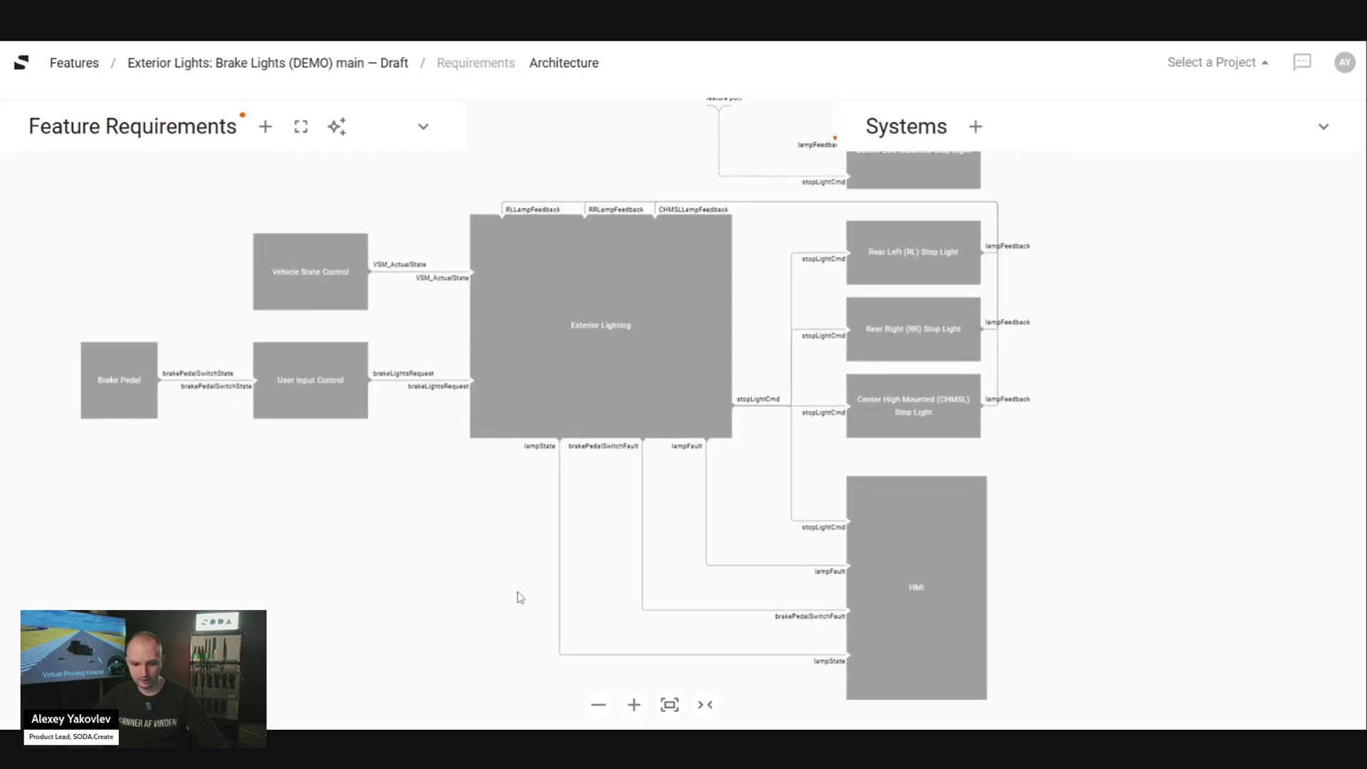
scroll(555, 413, "up", 1)
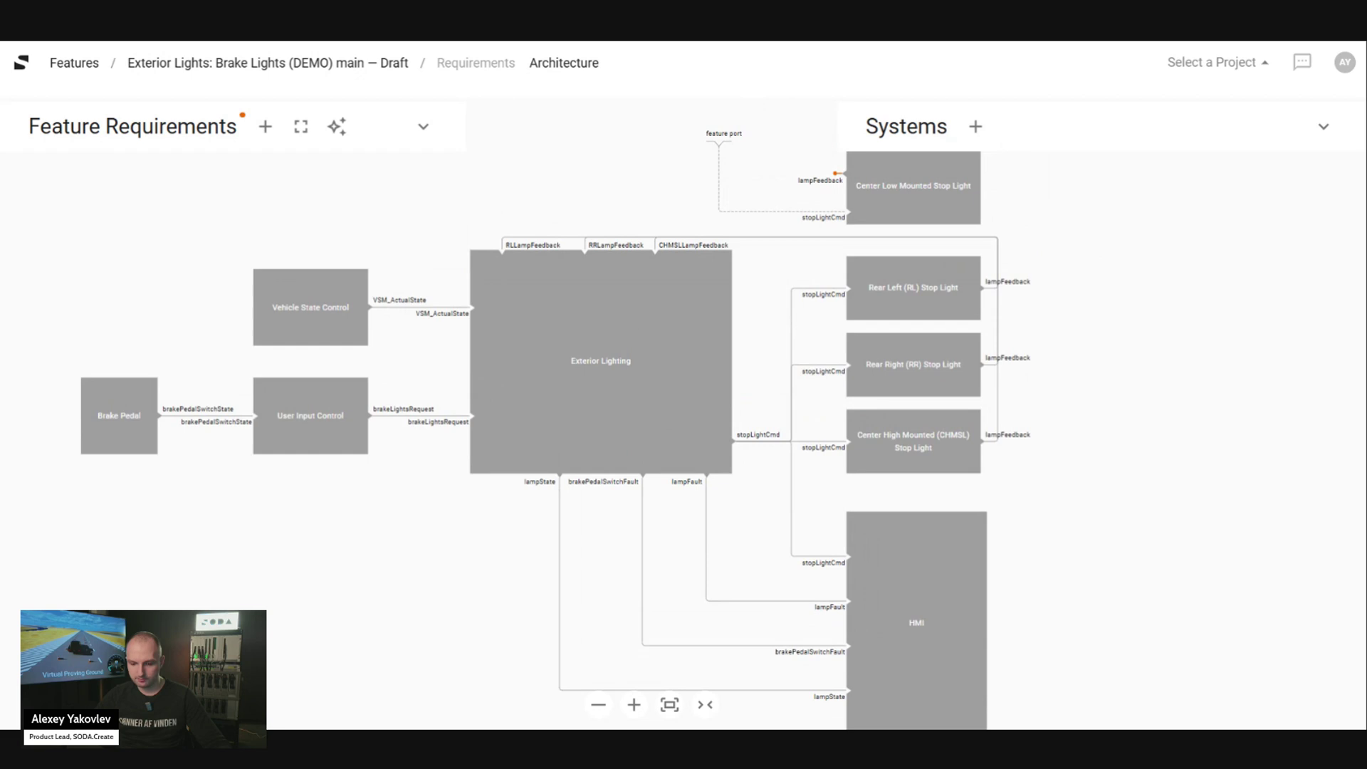
left_click(618, 414)
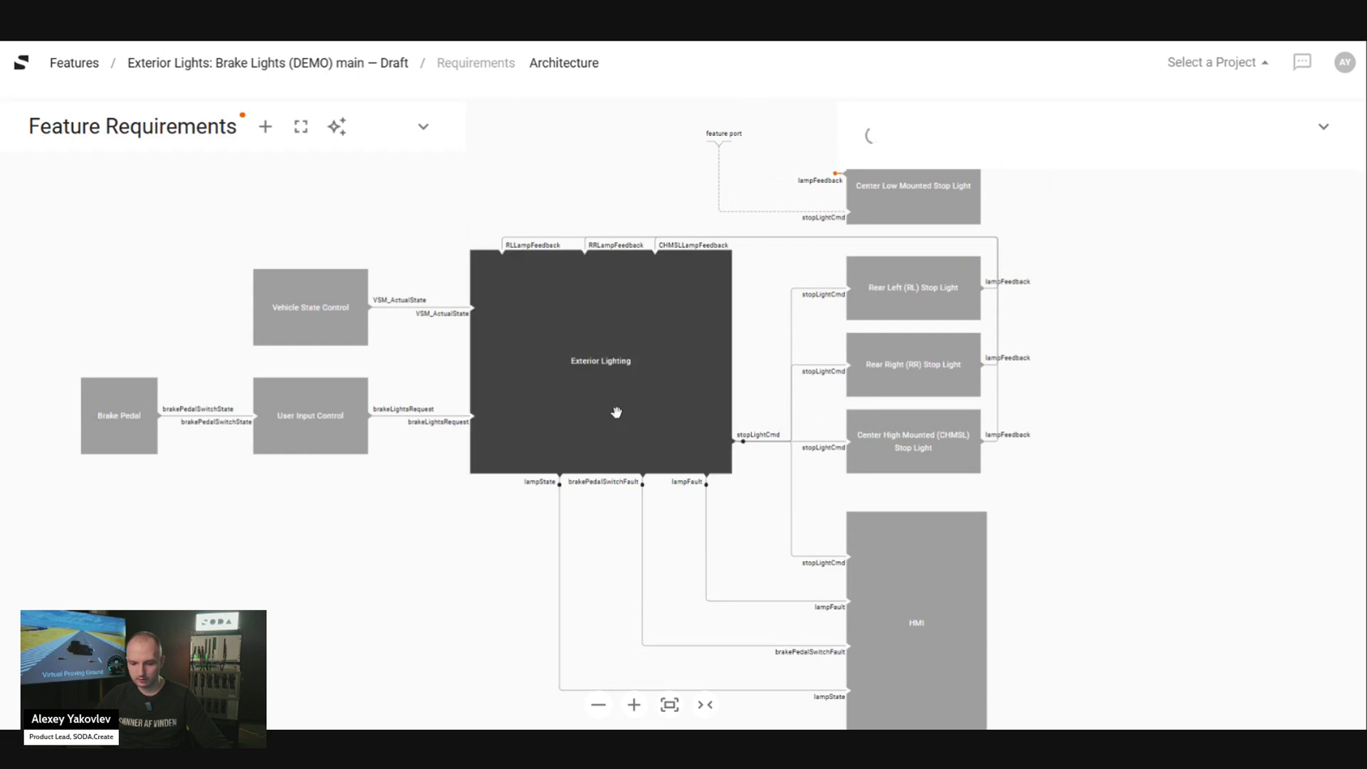
left_click(605, 530)
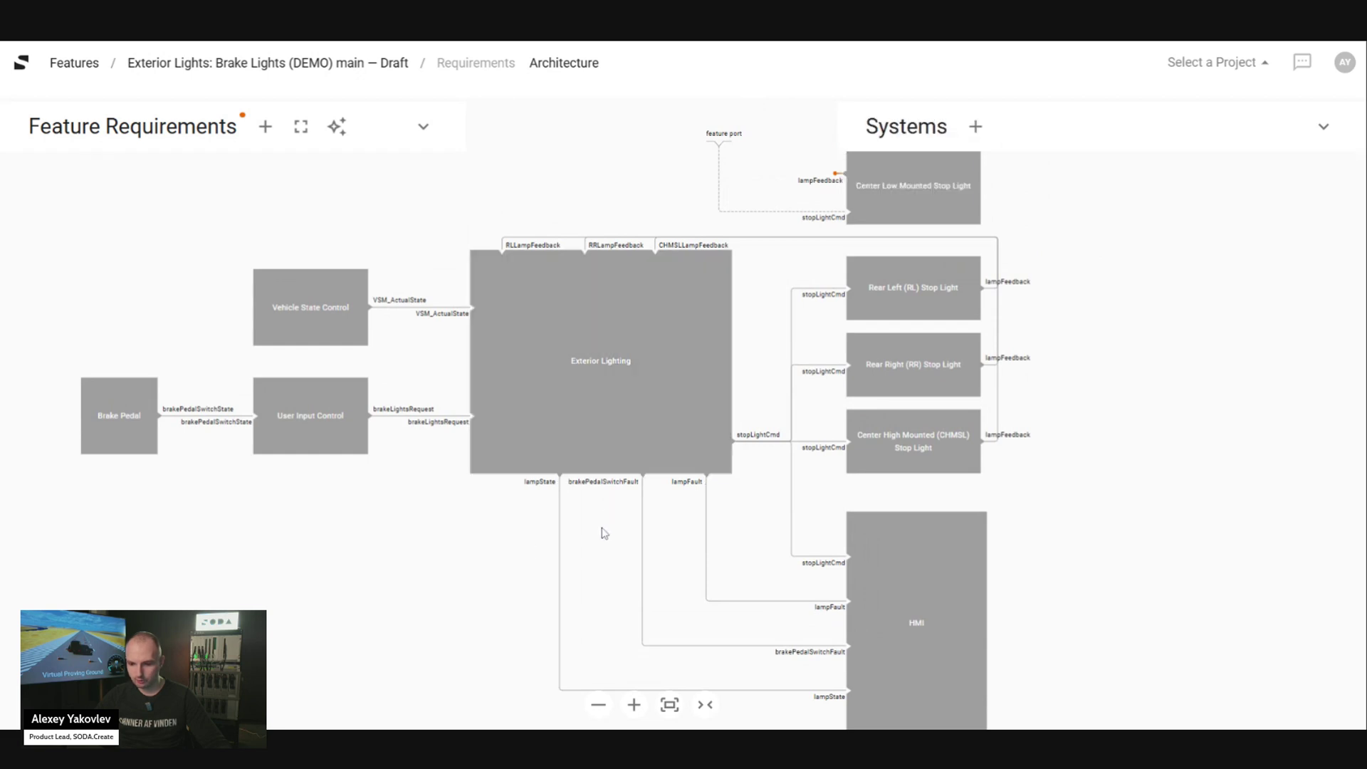
Select the Center Low Mounted Stop Light in the diagram and expand its list of parameters and ports.
left_click(909, 199)
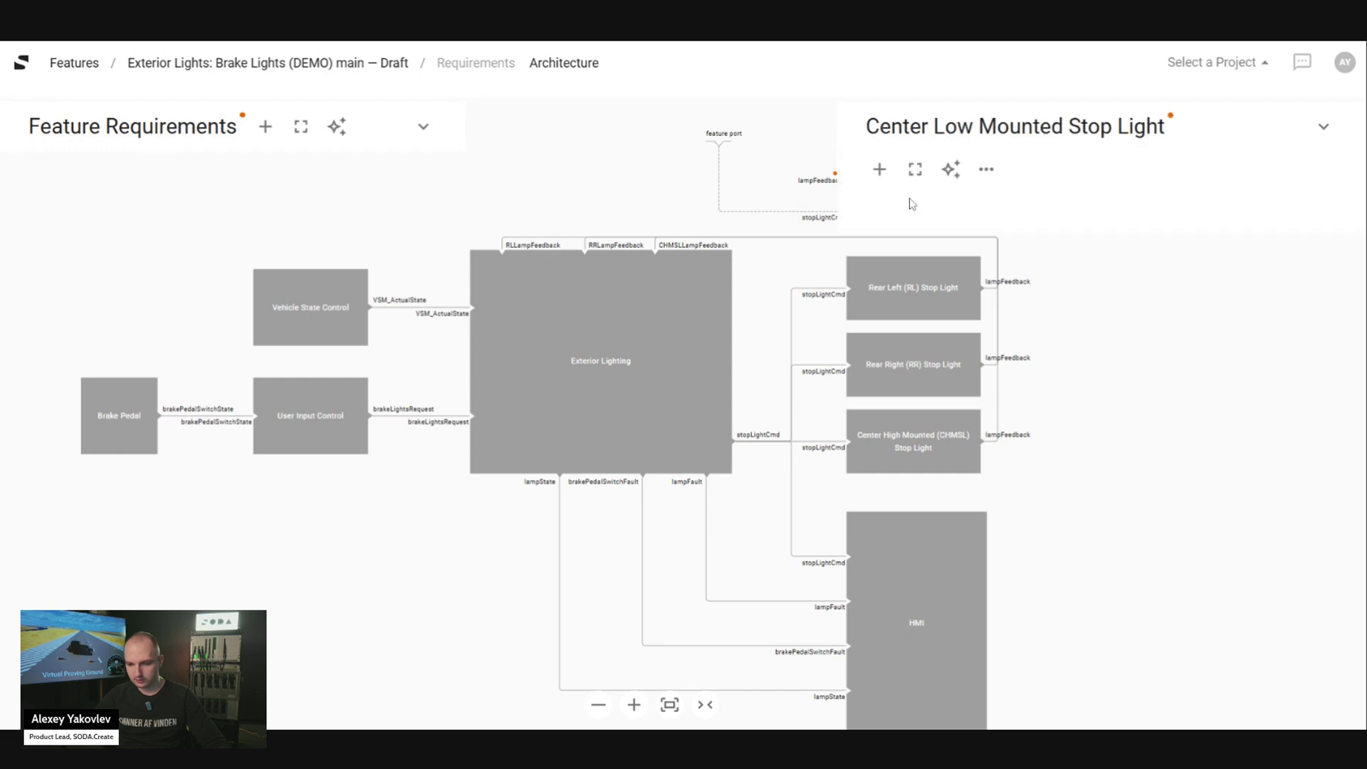
left_click(1324, 127)
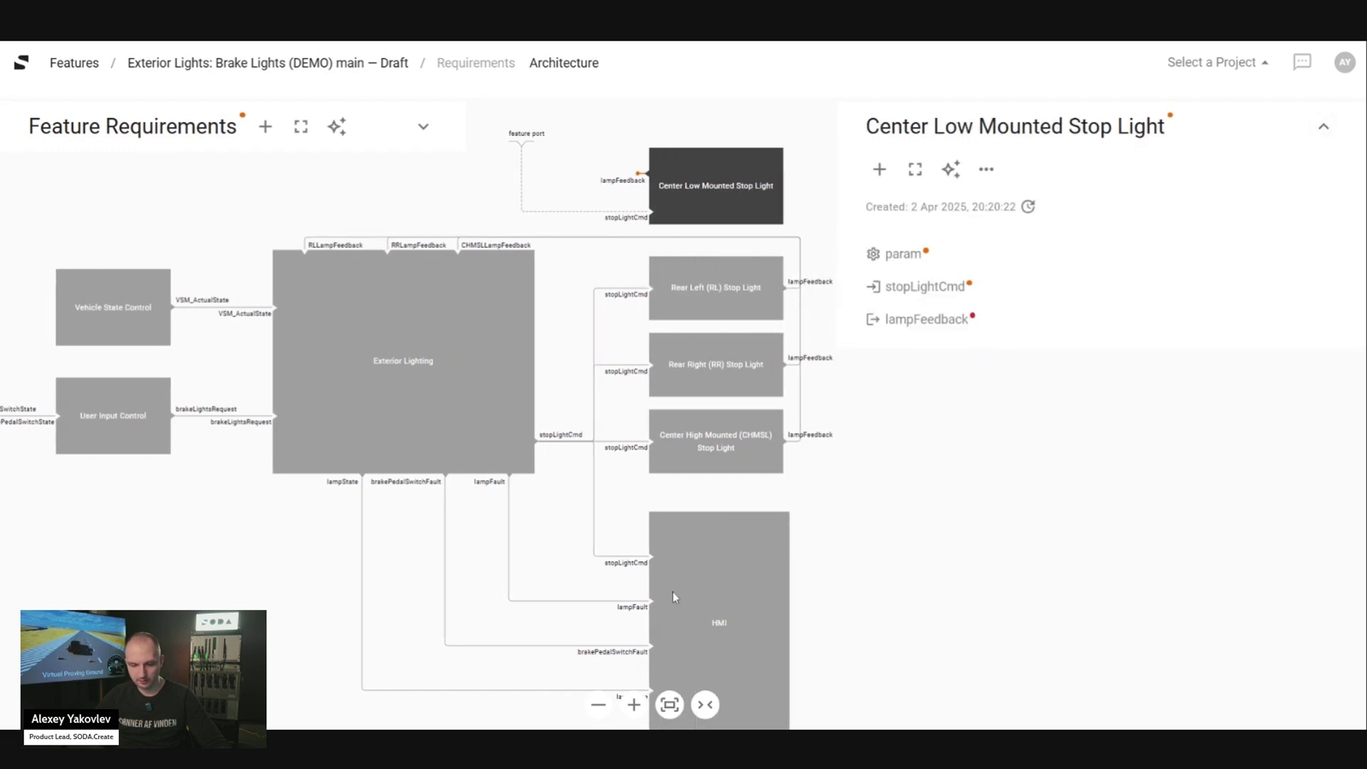
left_click(633, 705)
left_click(633, 706)
scroll(541, 406, "up", 3)
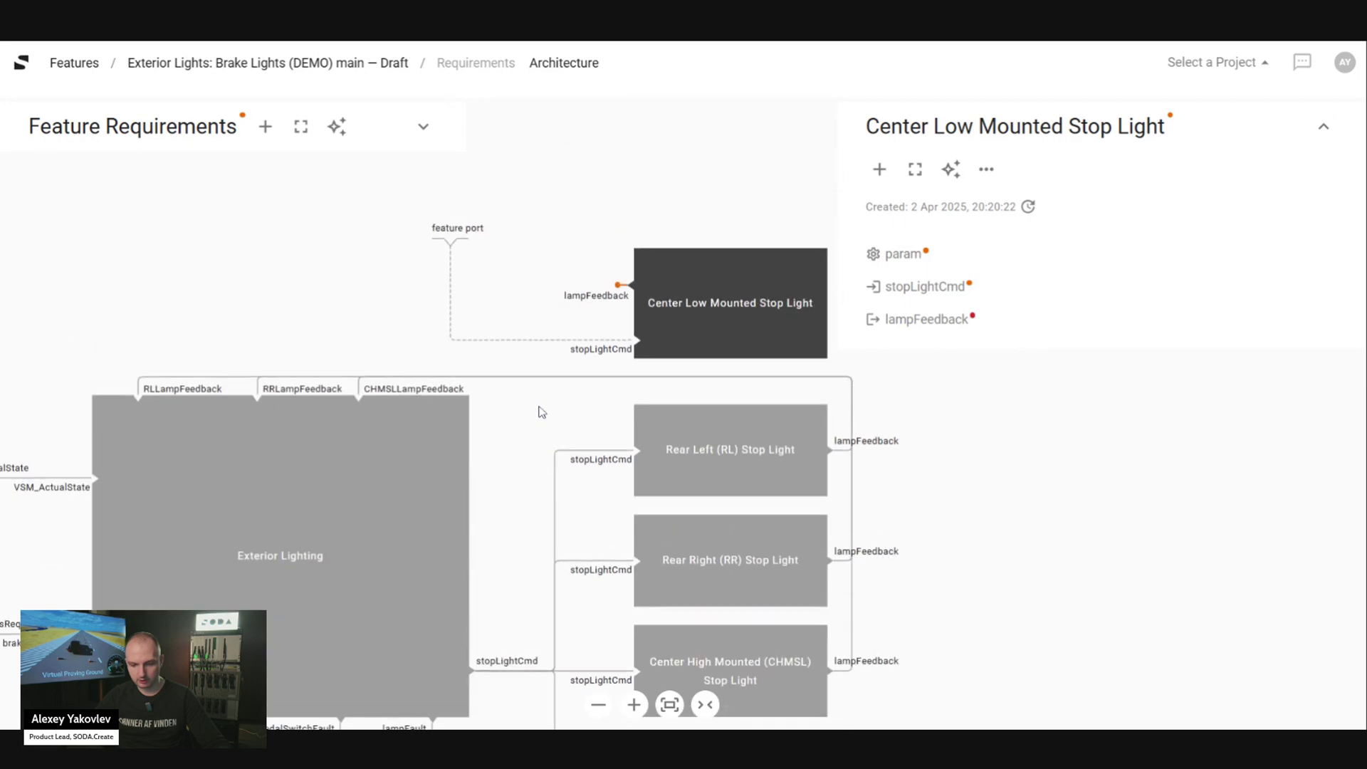
Read the feature requirement on allocating the Brake Lights control software to the Private Domain network, then collapse the Feature Requirements list.
left_click(424, 128)
scroll(264, 395, "down", 3)
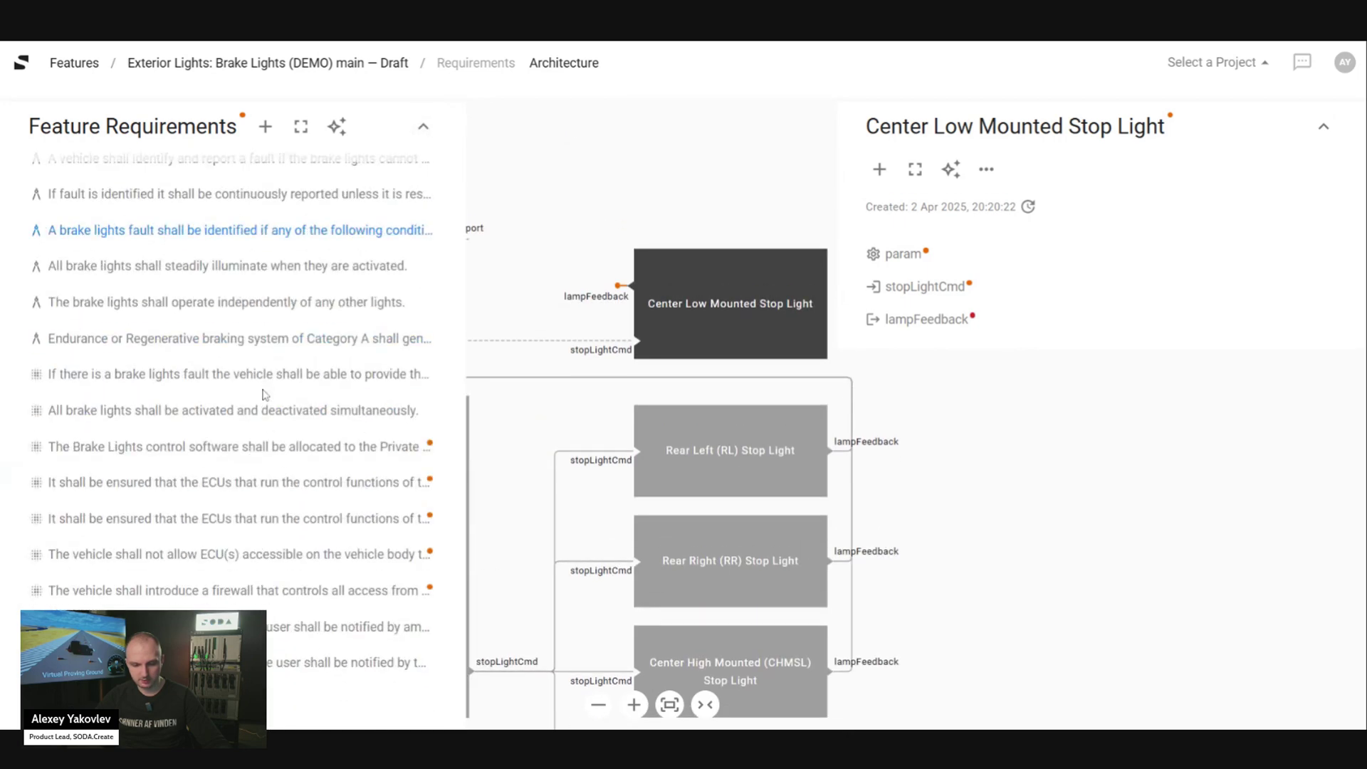
left_click(281, 447)
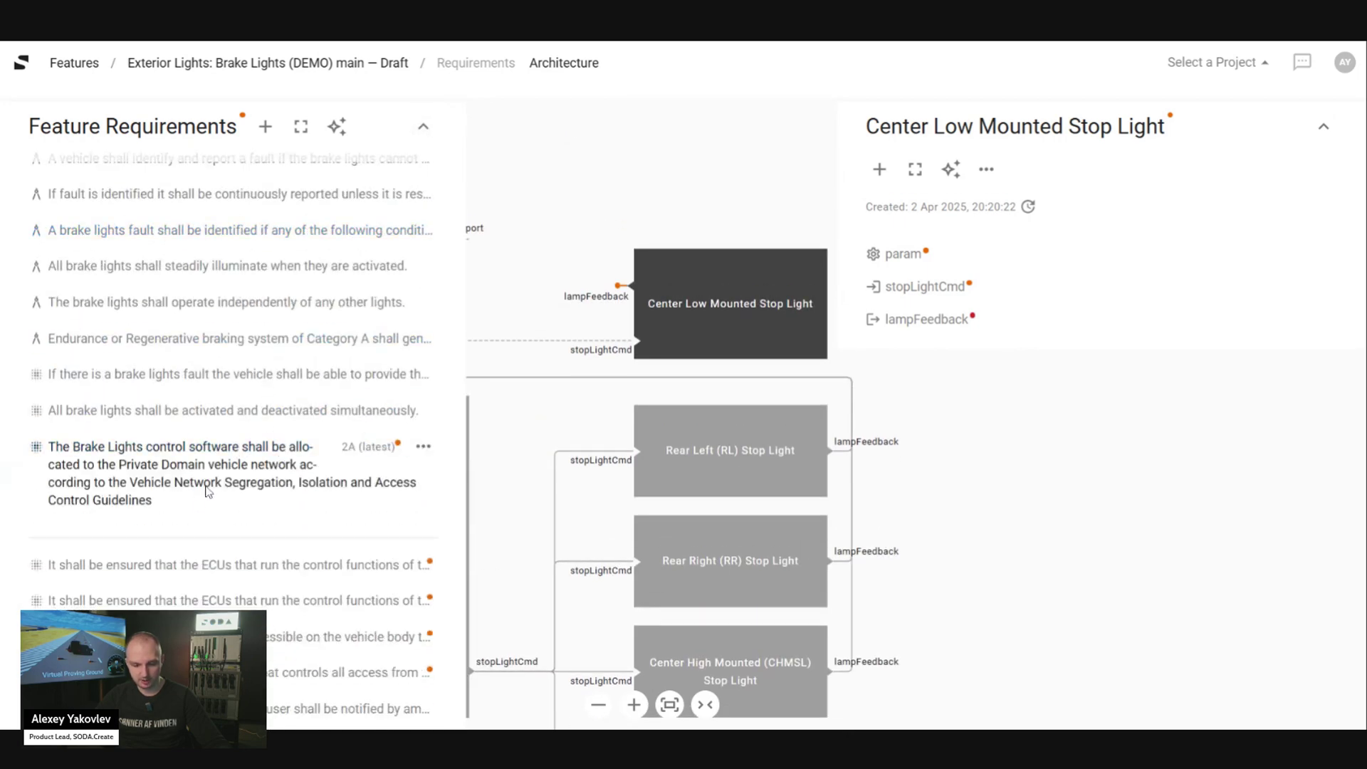
left_click(263, 447)
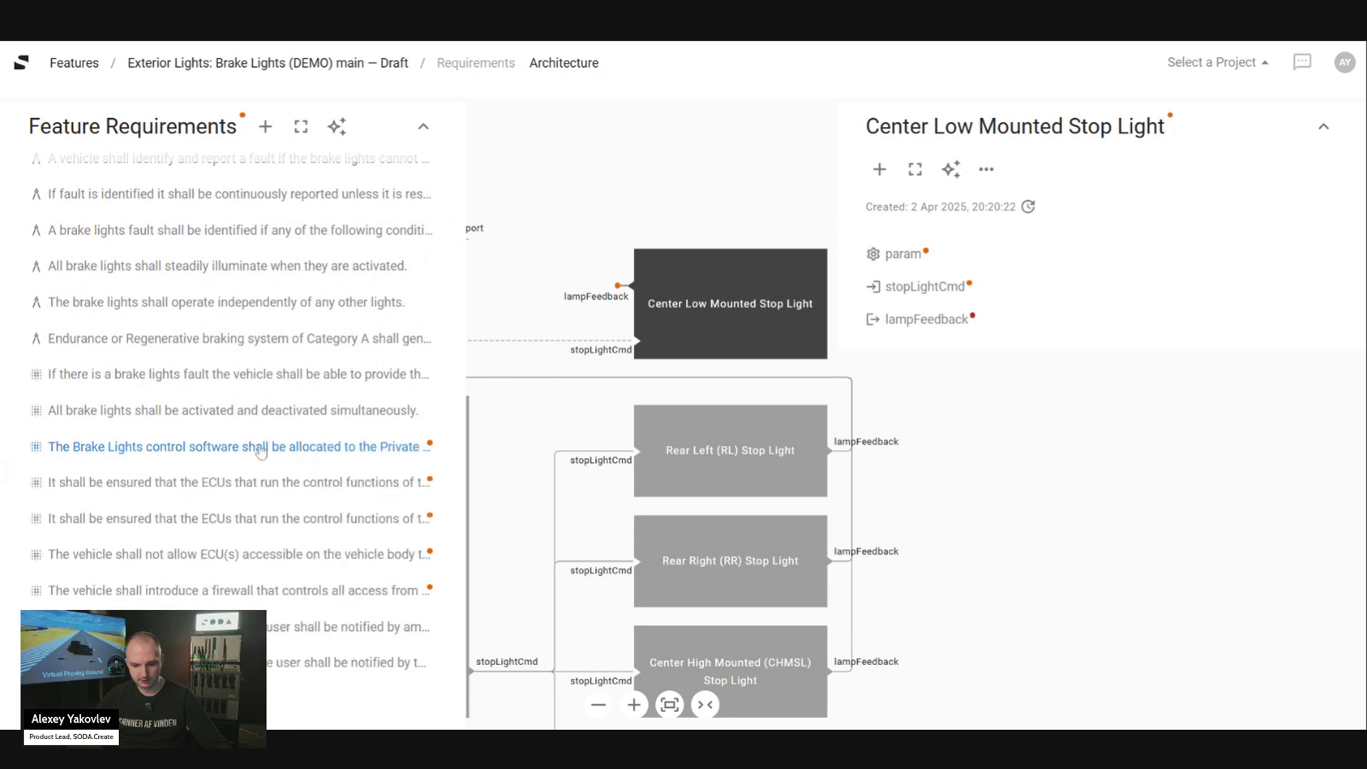
left_click(423, 126)
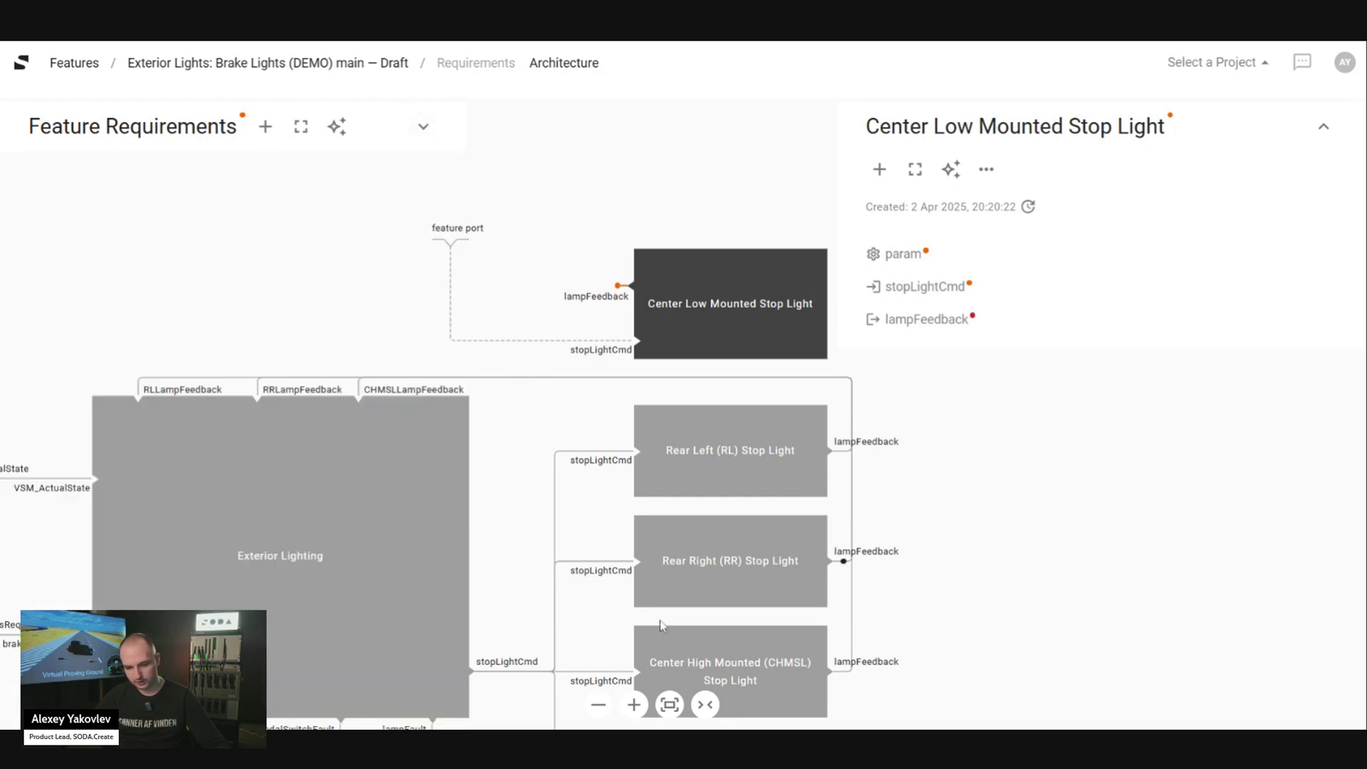
Show the full details of every parameter and port of the Center Low Mounted Stop Light.
scroll(660, 627, "down", 3)
scroll(660, 623, "down", 1)
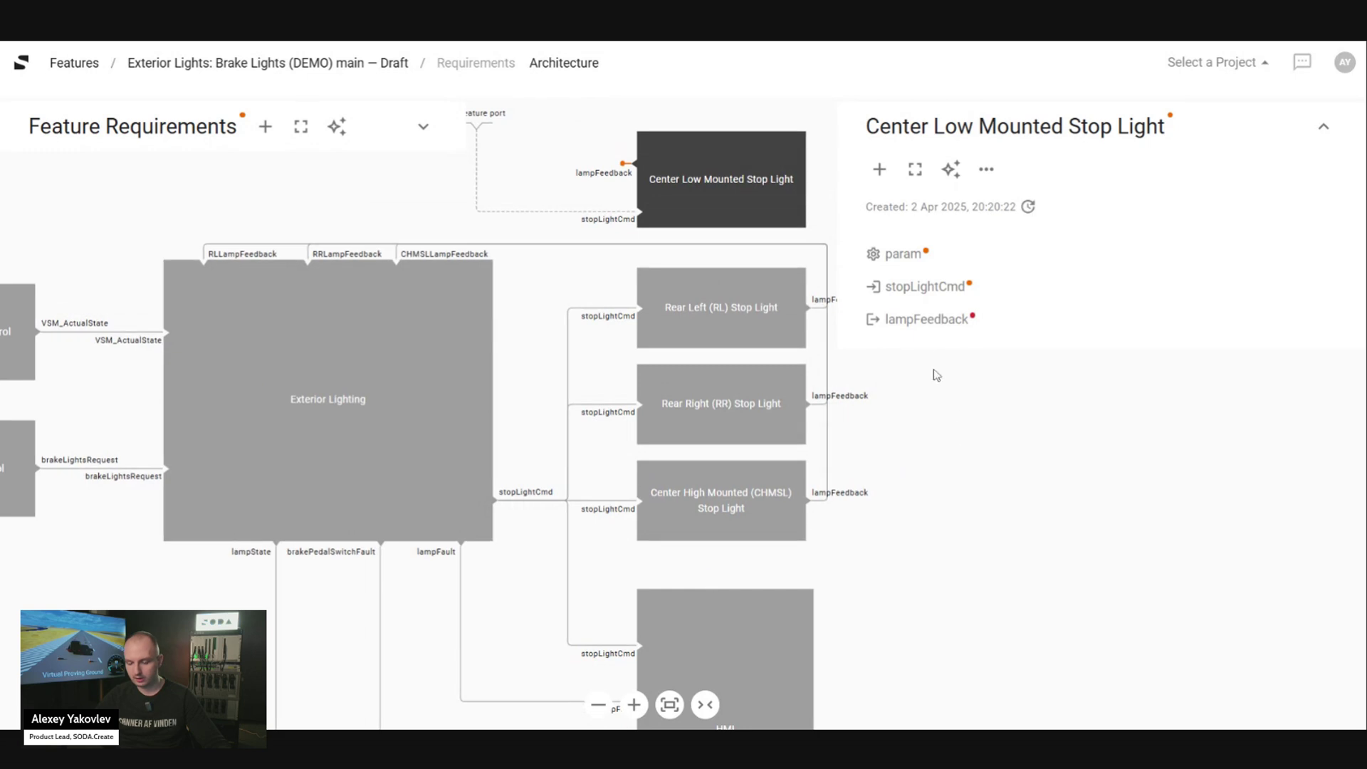
left_click(915, 170)
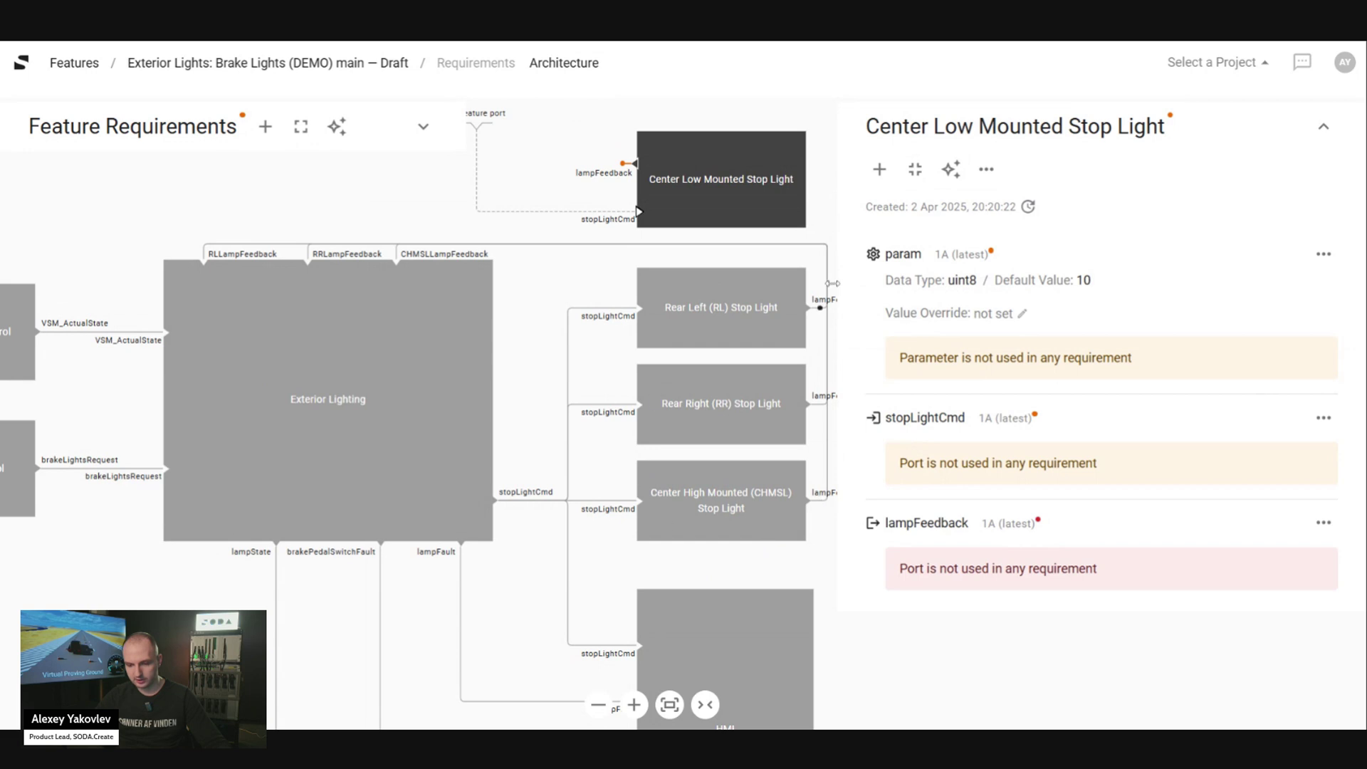
scroll(604, 436, "right", 5)
scroll(603, 436, "up", 3)
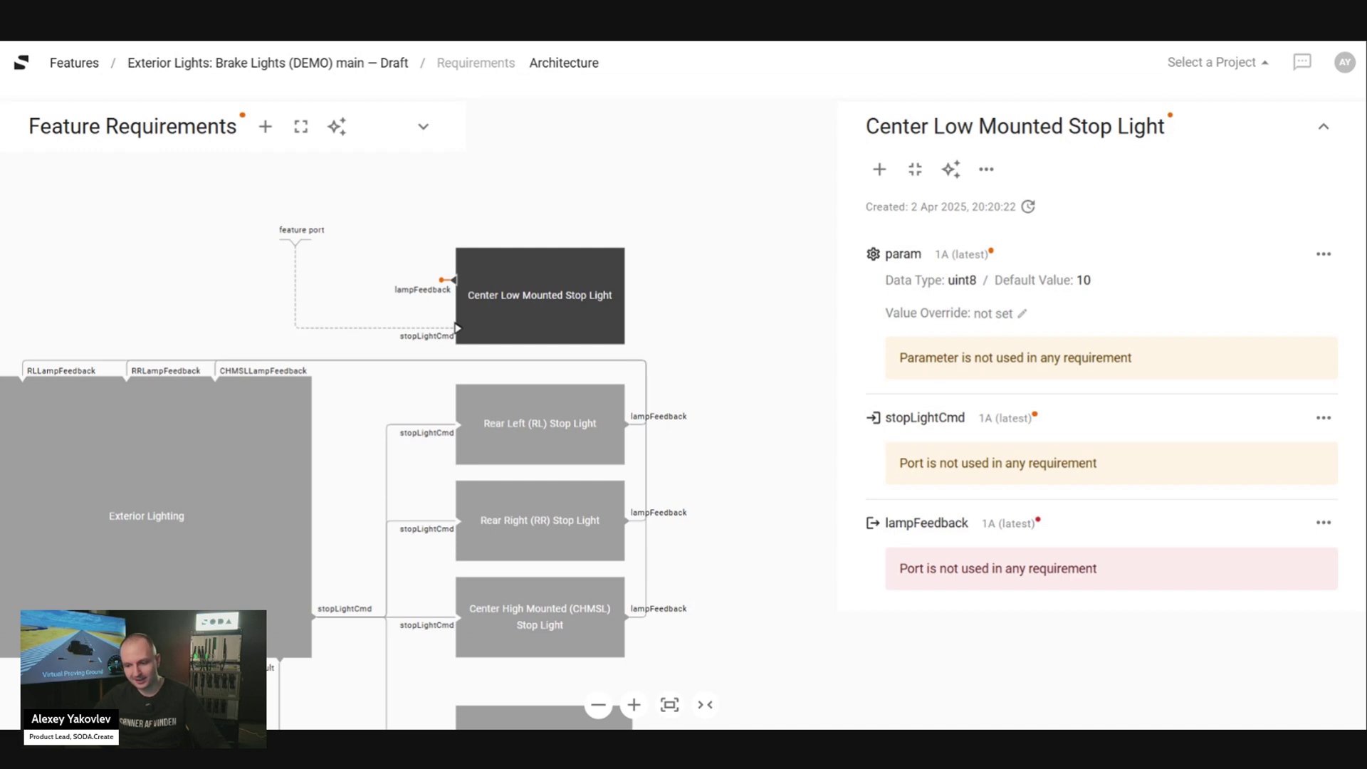
Examine the requirement-usage notices for param, stopLightCmd and lampFeedback by highlighting each one.
triple_click(973, 371)
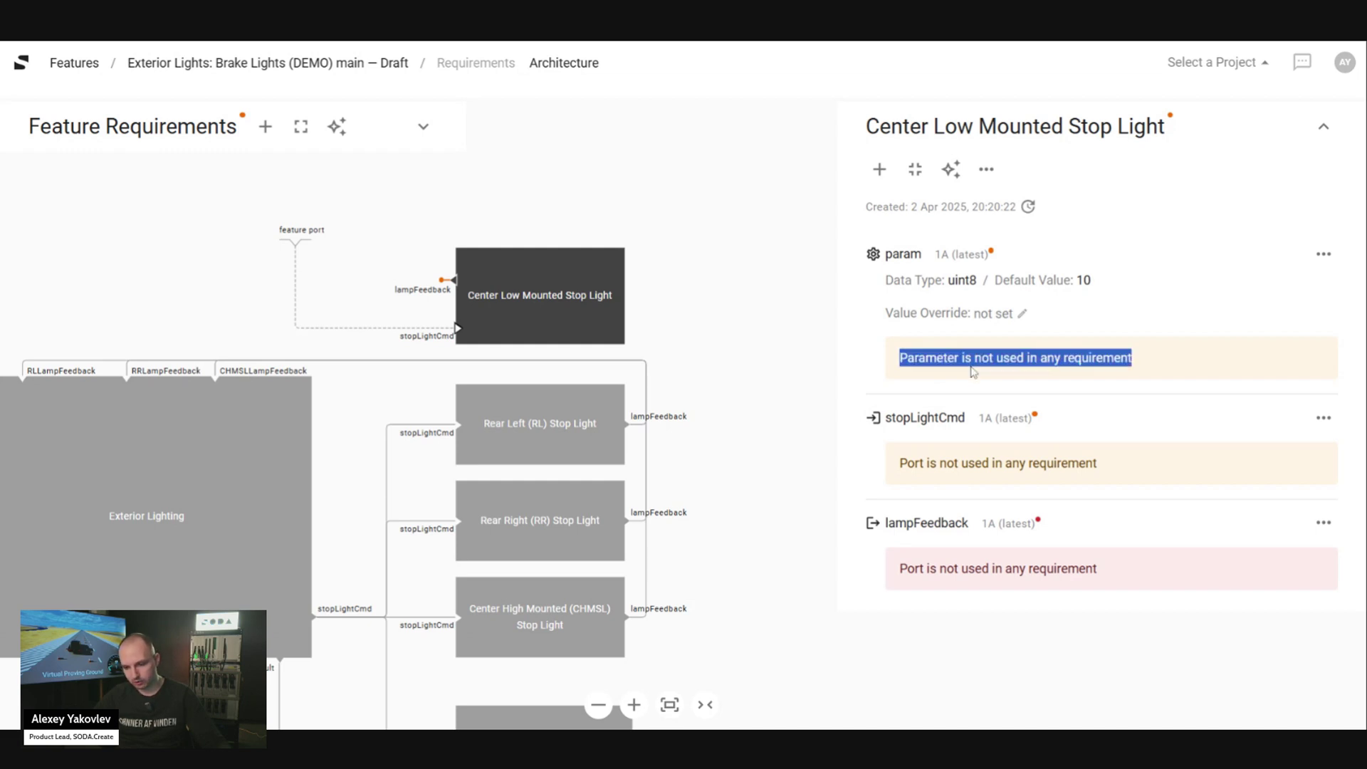
triple_click(977, 462)
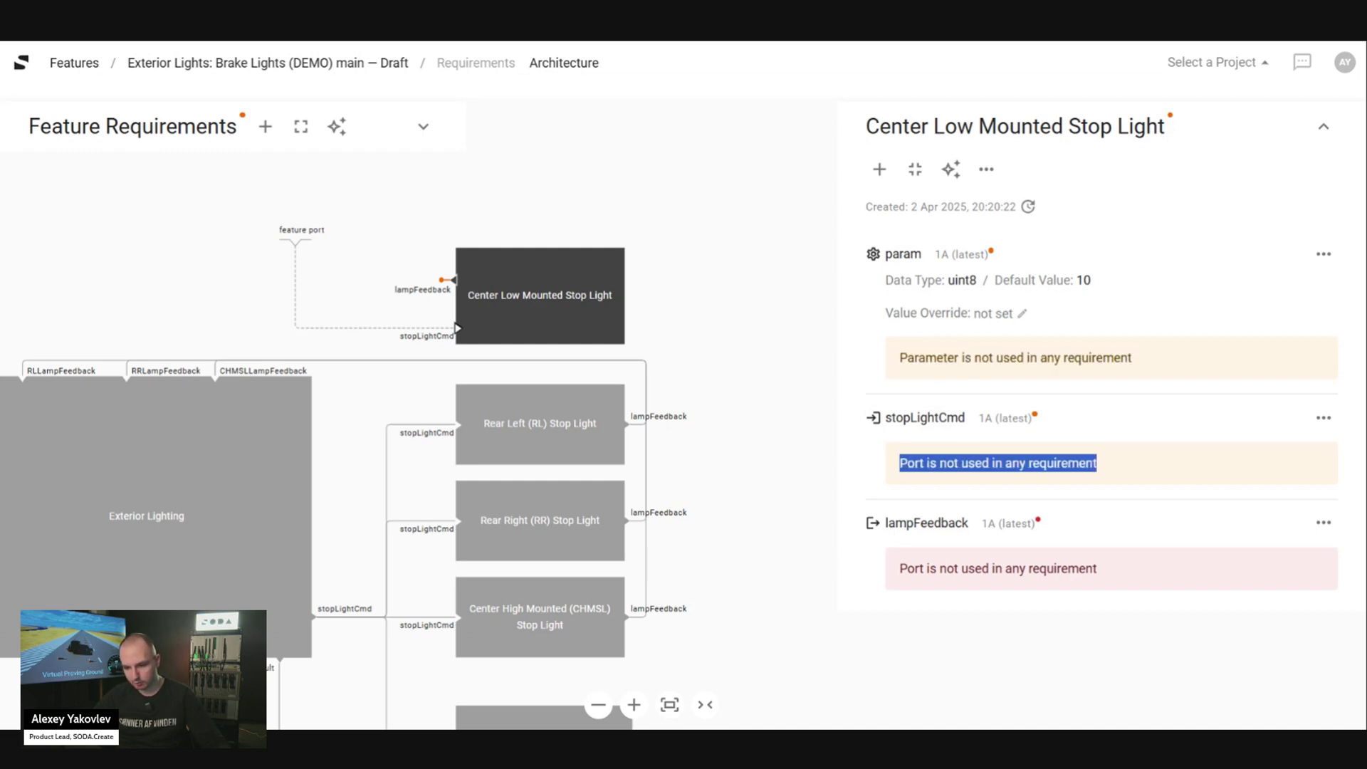
left_click(977, 463)
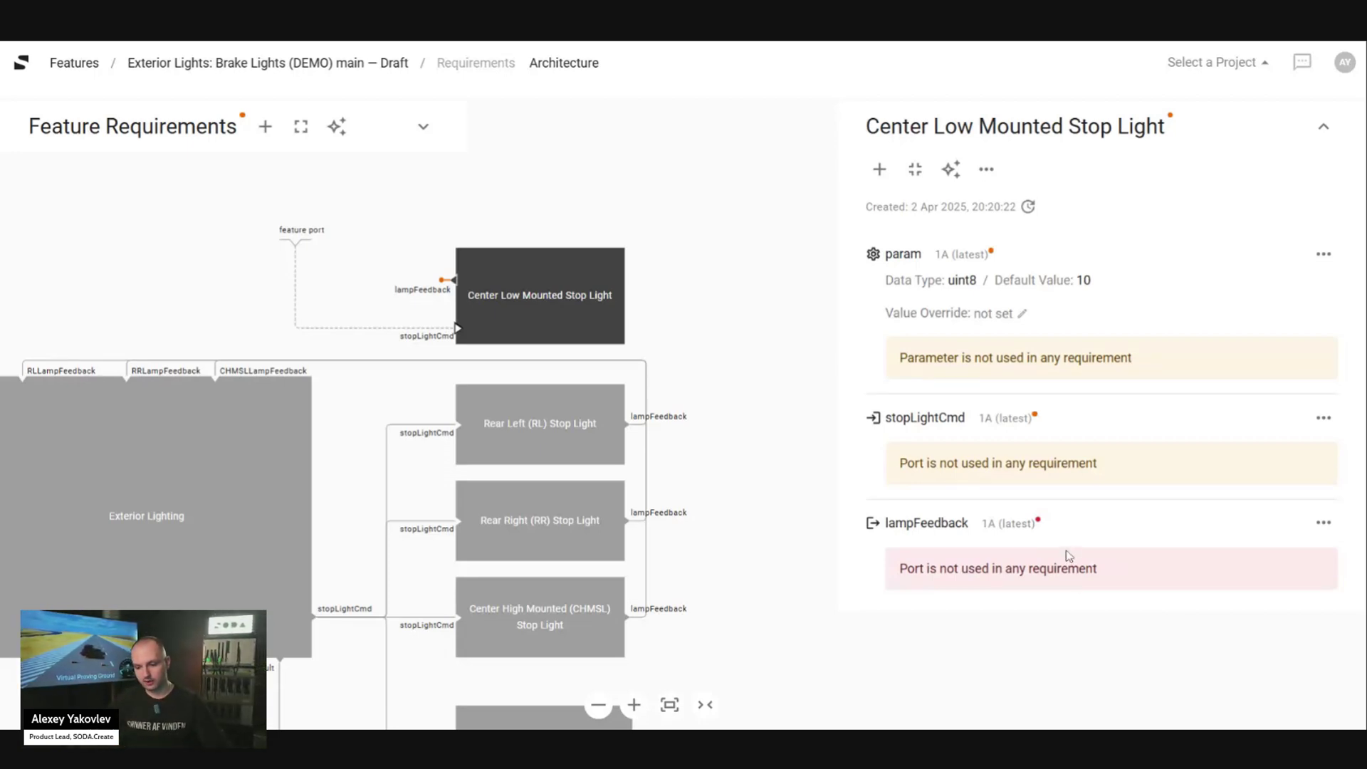
double_click(1065, 568)
triple_click(1065, 568)
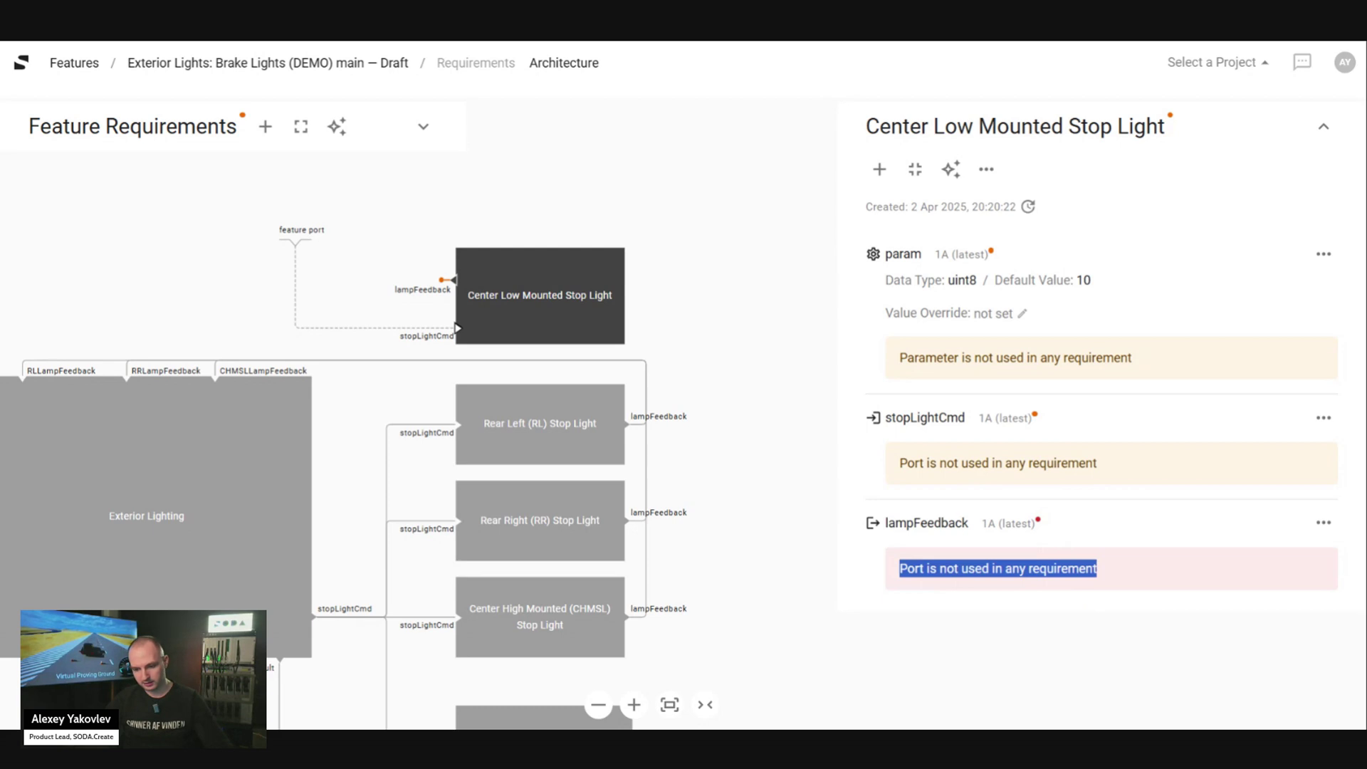
left_click(1065, 568)
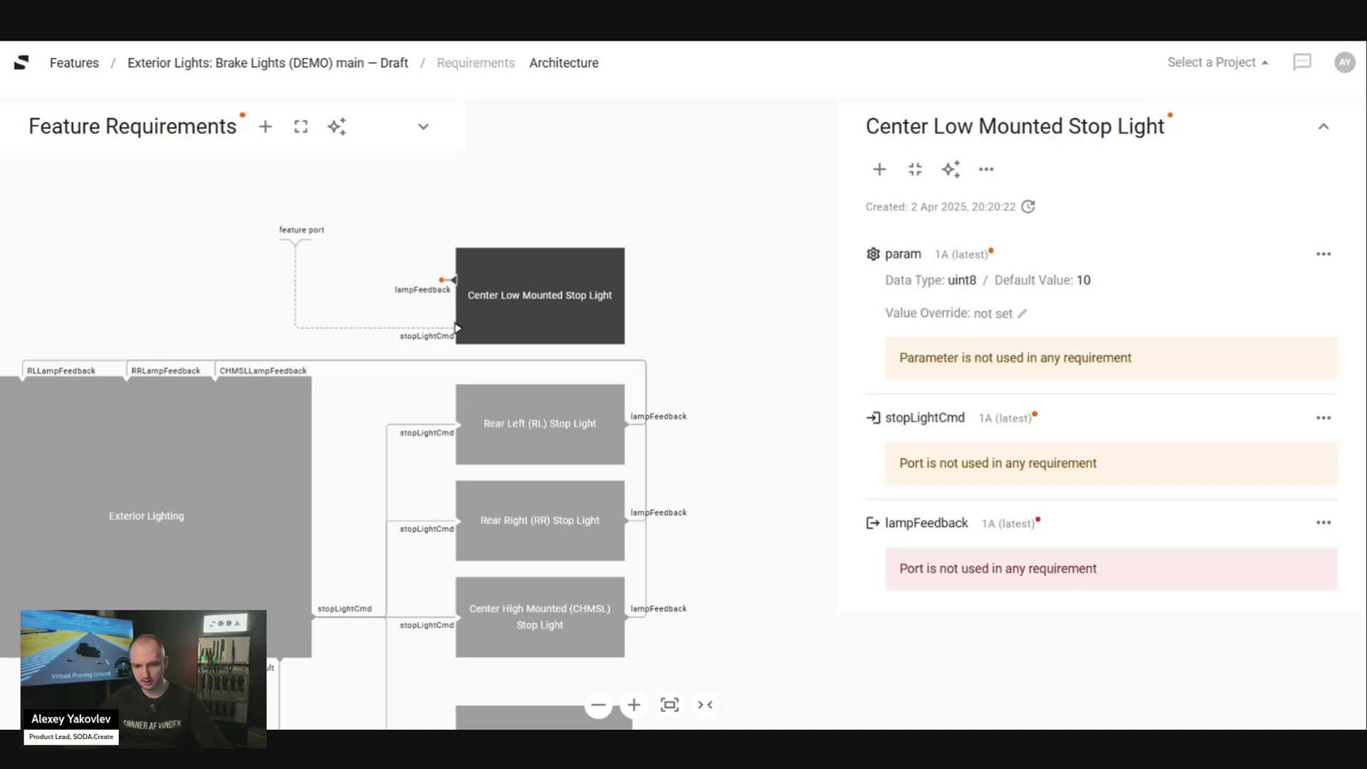
Start a new Functional Requirement for the Center Low Mounted Stop Light and widen its details area.
left_click(881, 170)
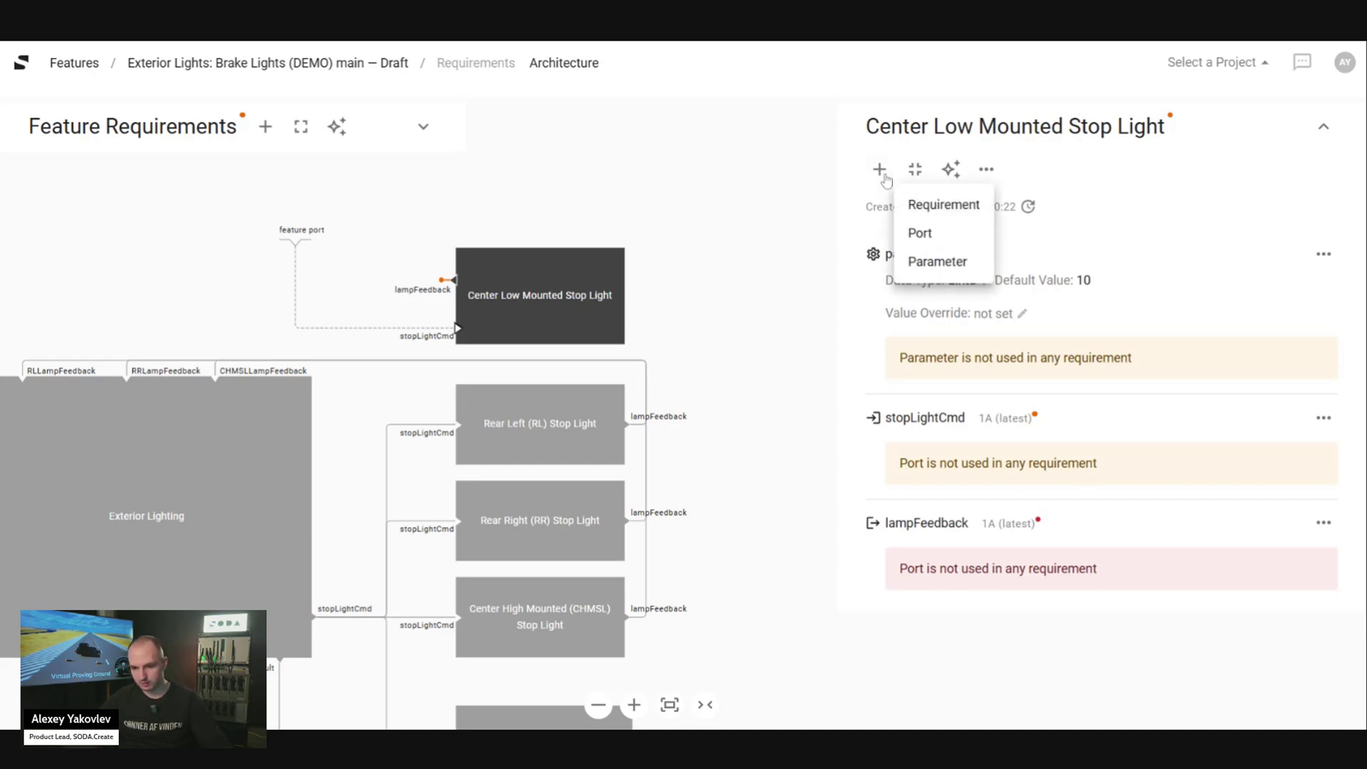
left_click(945, 212)
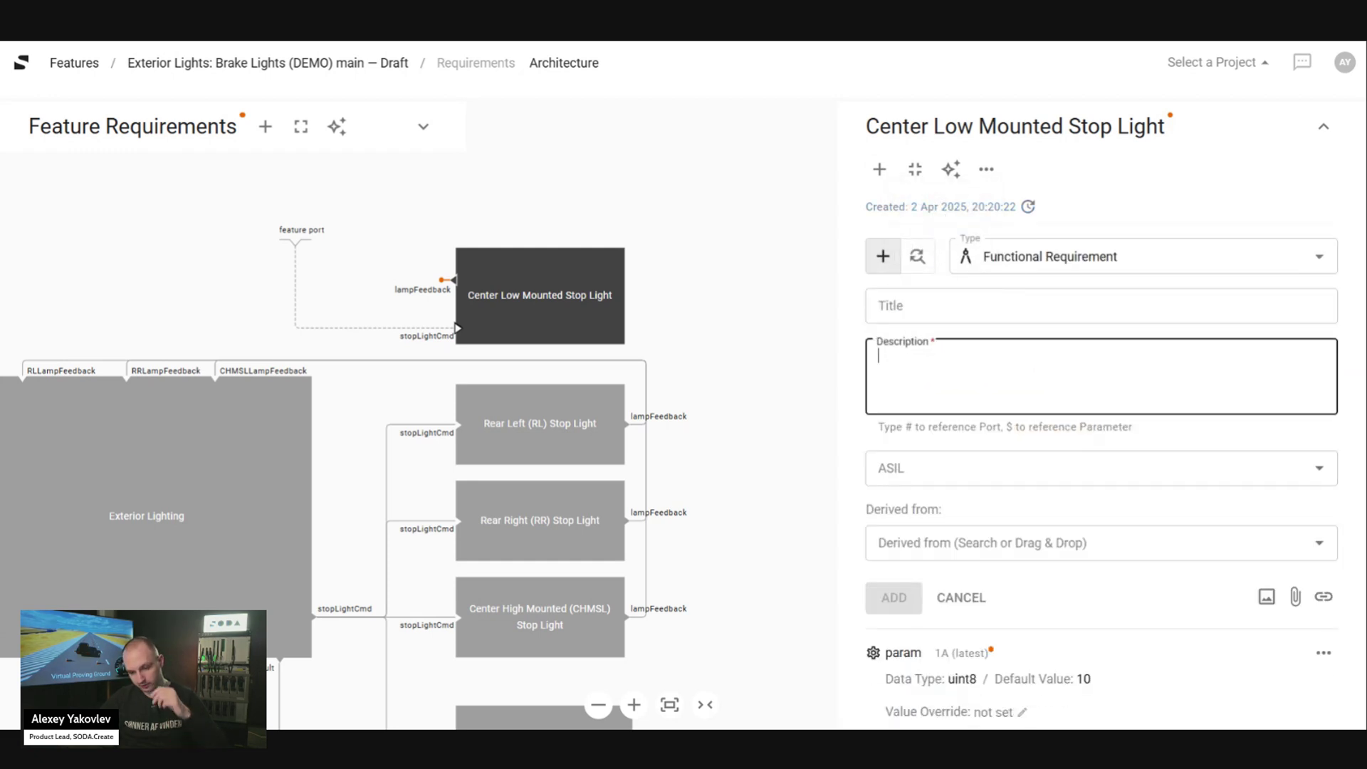
left_click_drag(839, 400, 602, 401)
scroll(753, 326, "up", 3)
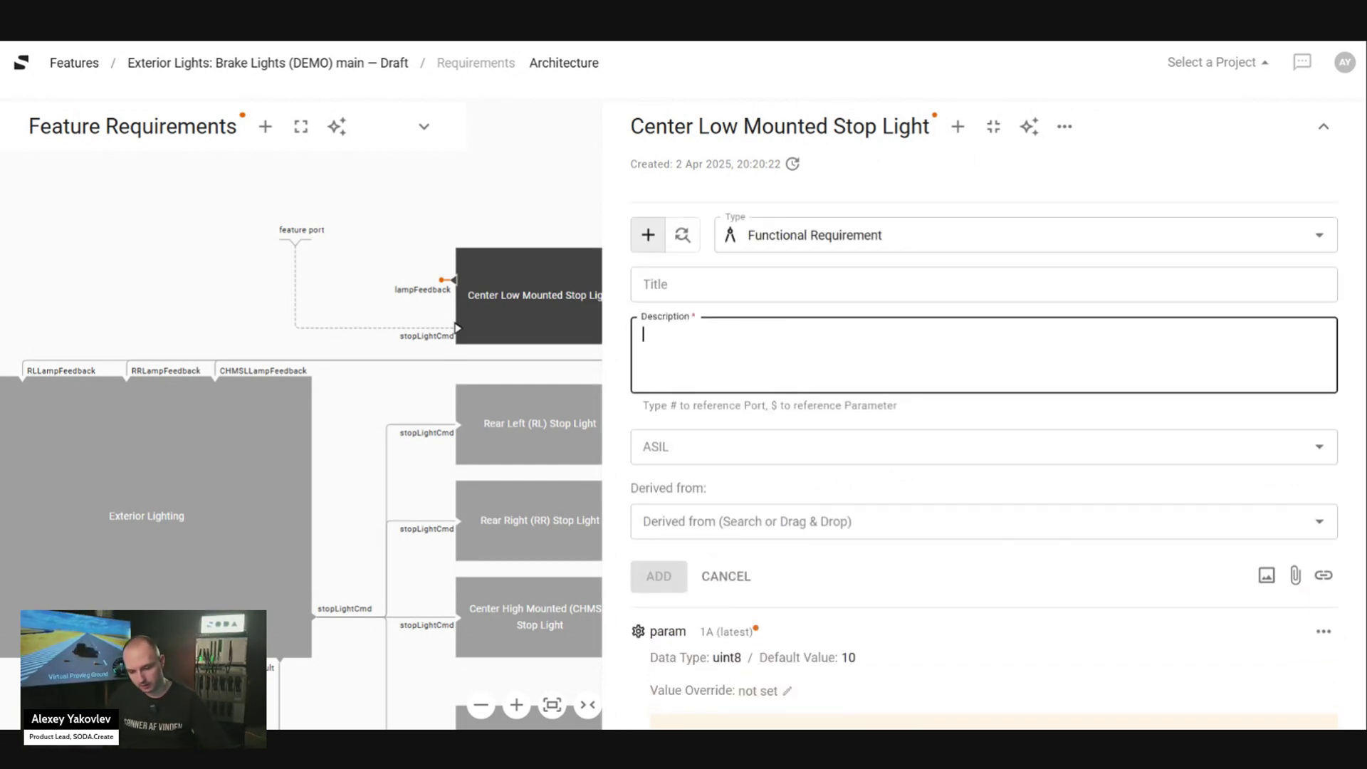
scroll(984, 454, "down", 3)
scroll(985, 453, "up", 3)
scroll(717, 553, "down", 3)
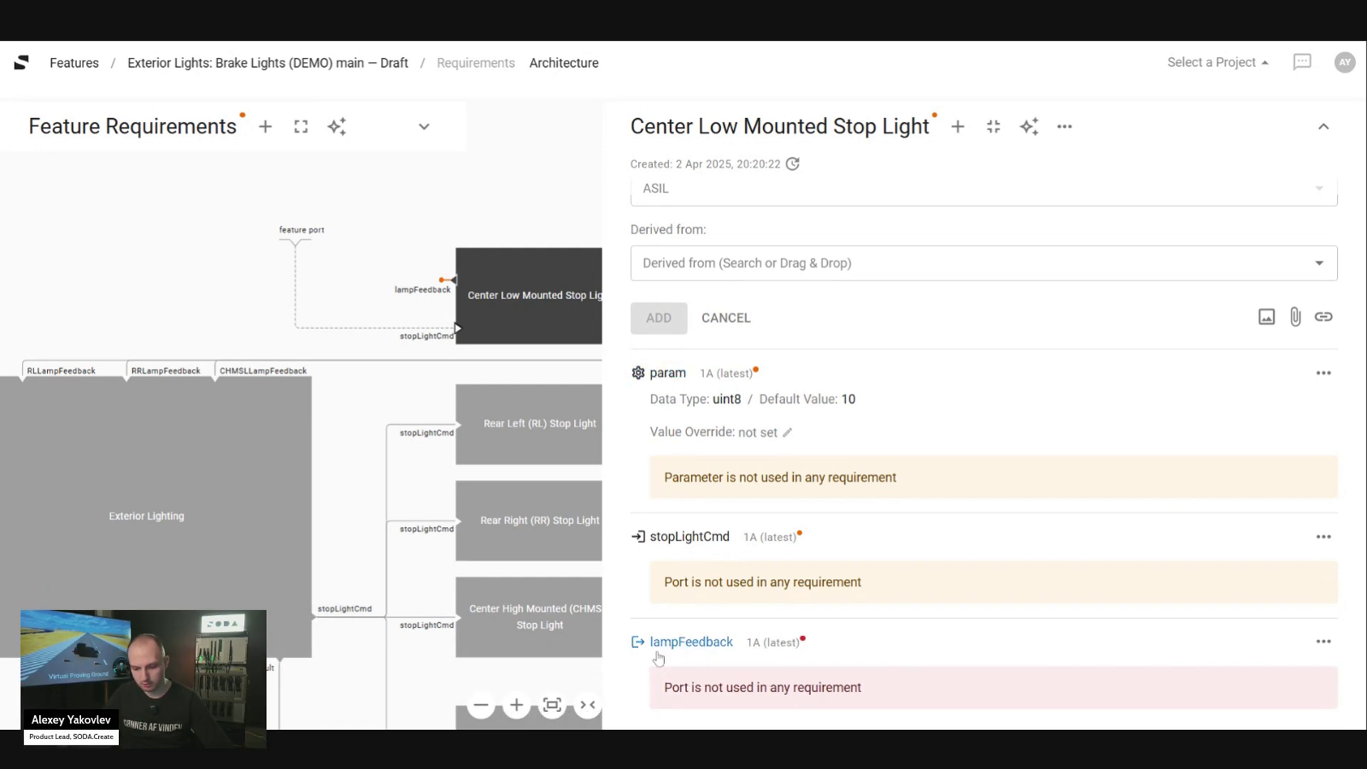
scroll(725, 664, "up", 4)
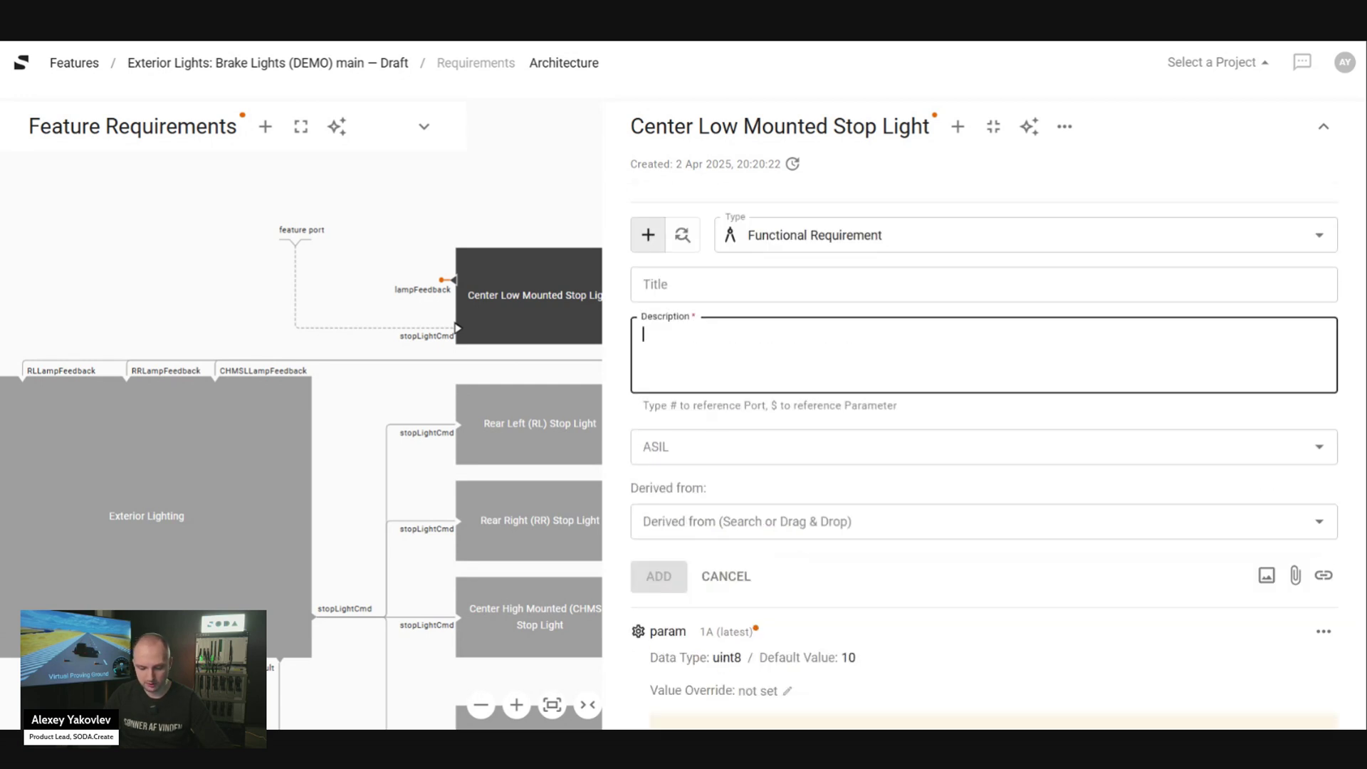
Begin the requirement description with if stopLightCmd = "Activate", inserting stopLightCmd as a port reference.
type("if")
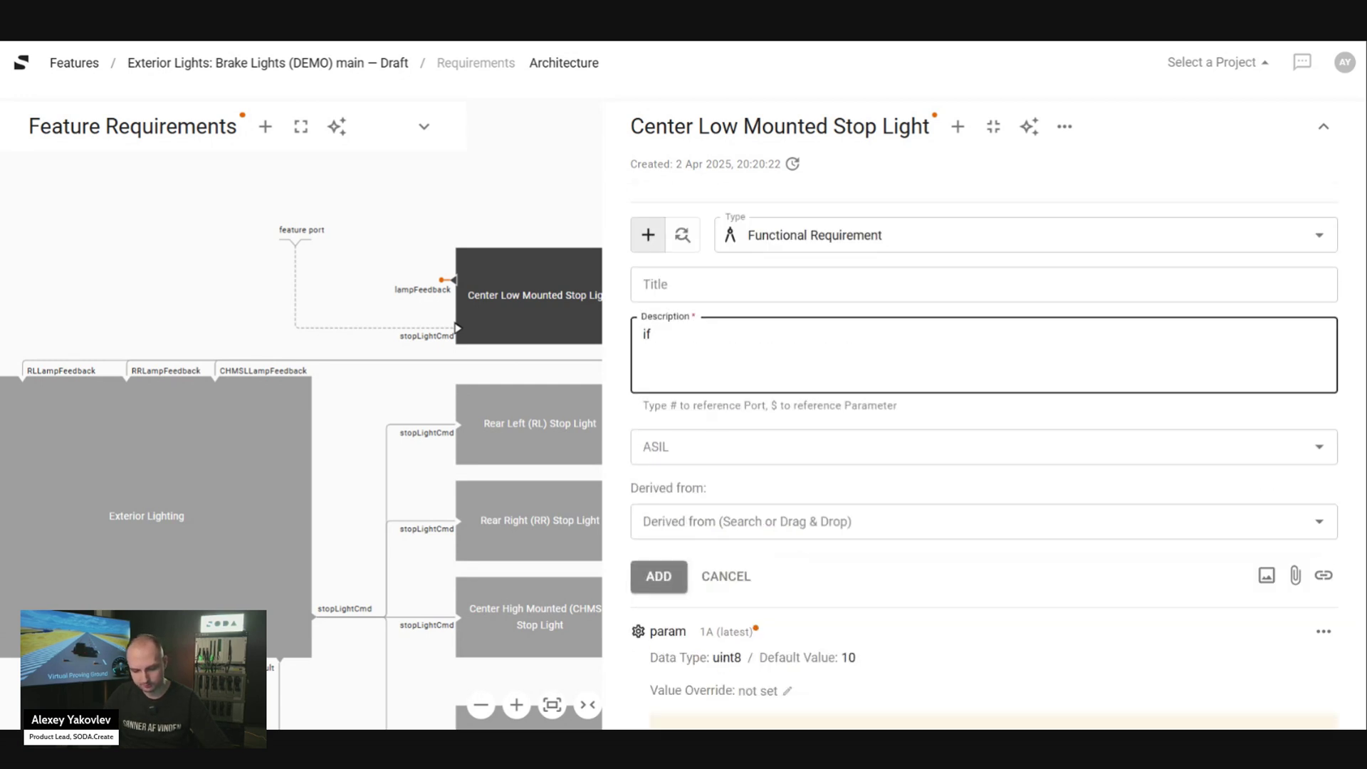
type(" #")
key("Down")
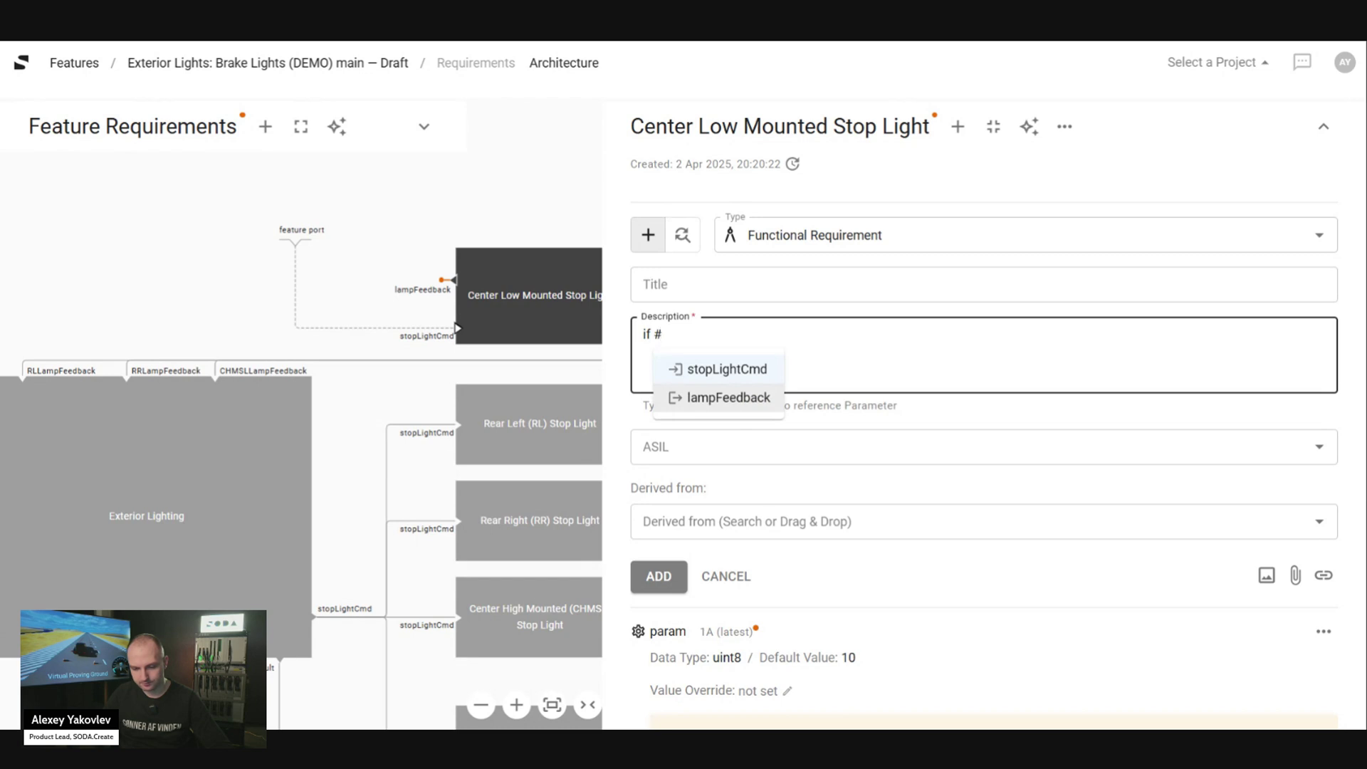
key("Up")
key("Return")
type("=")
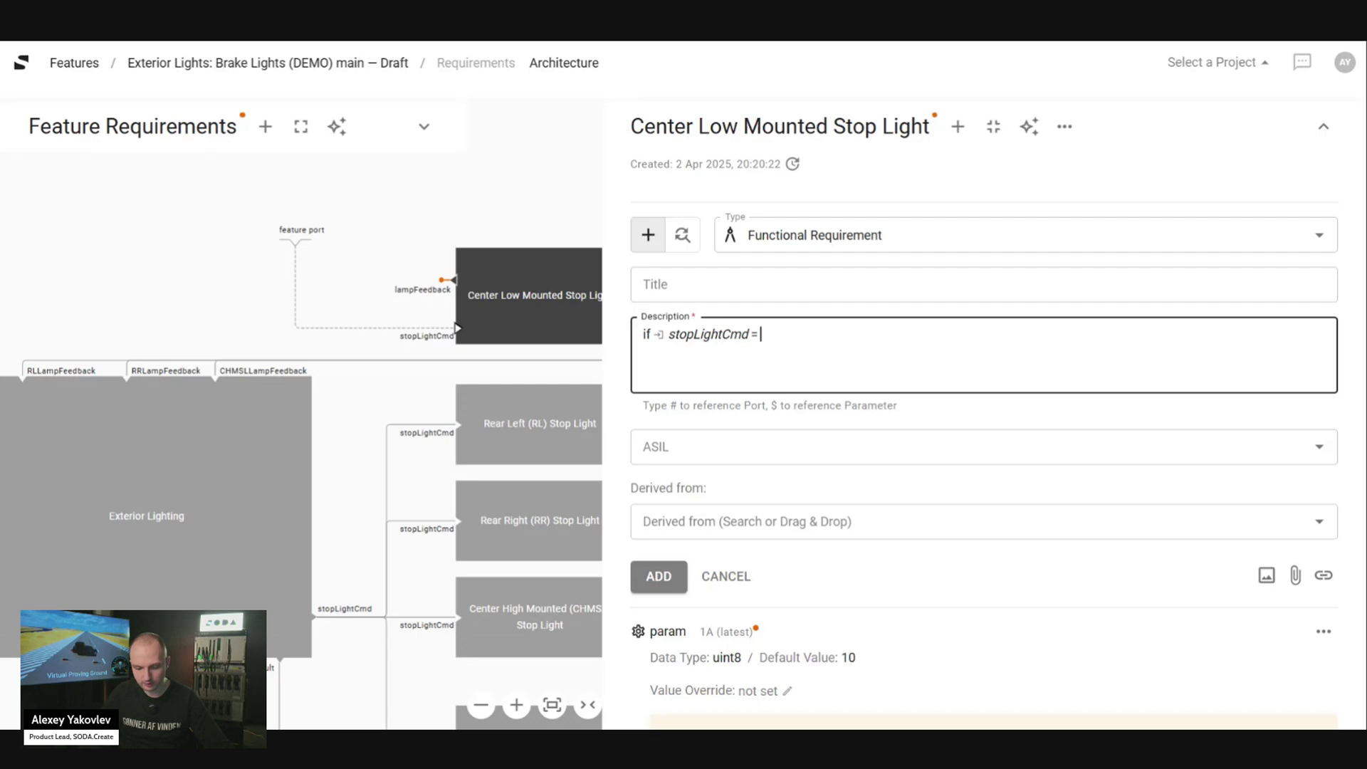
type("\"Activate\"")
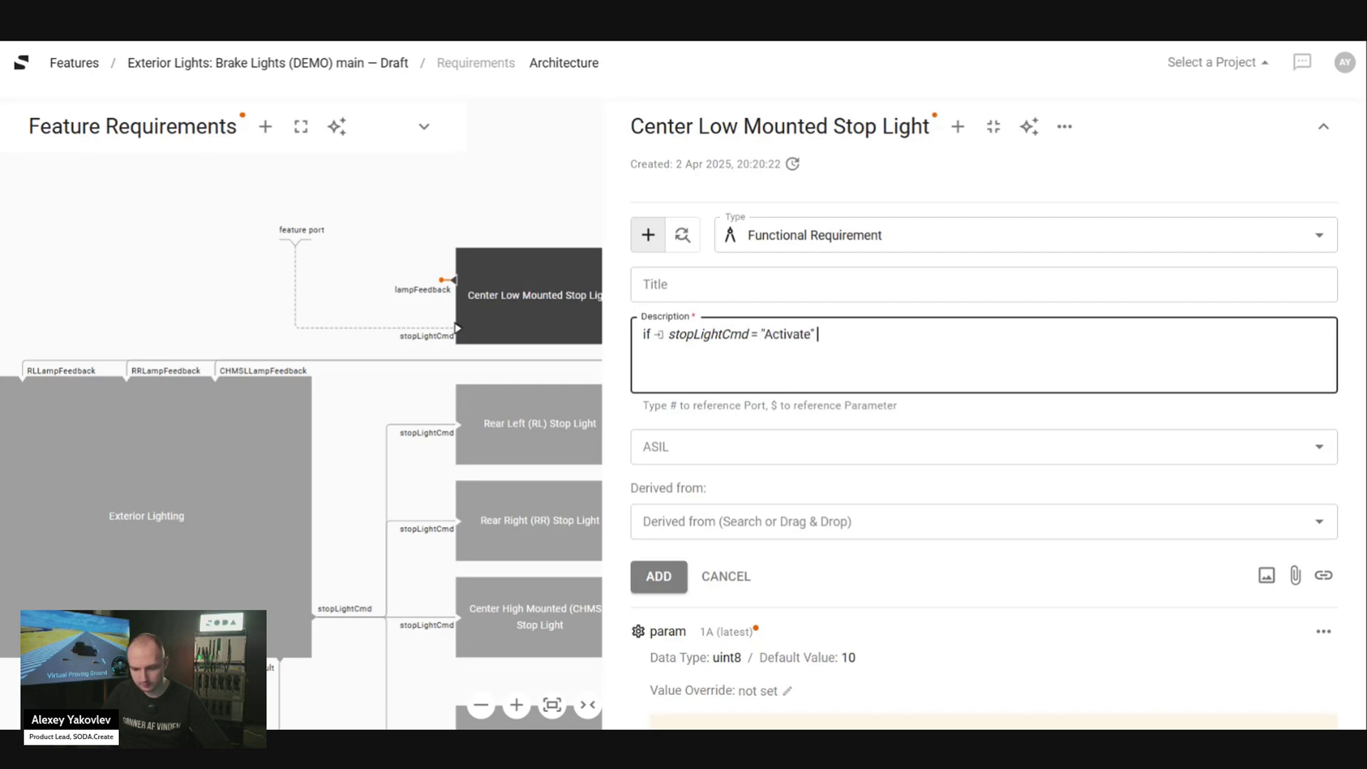
Extend the description's condition with and param = "True", inserting param as a parameter reference.
type(" amd")
key("BackSpace")
key("BackSpace")
type("nd ")
type("$")
key("Return")
type("is")
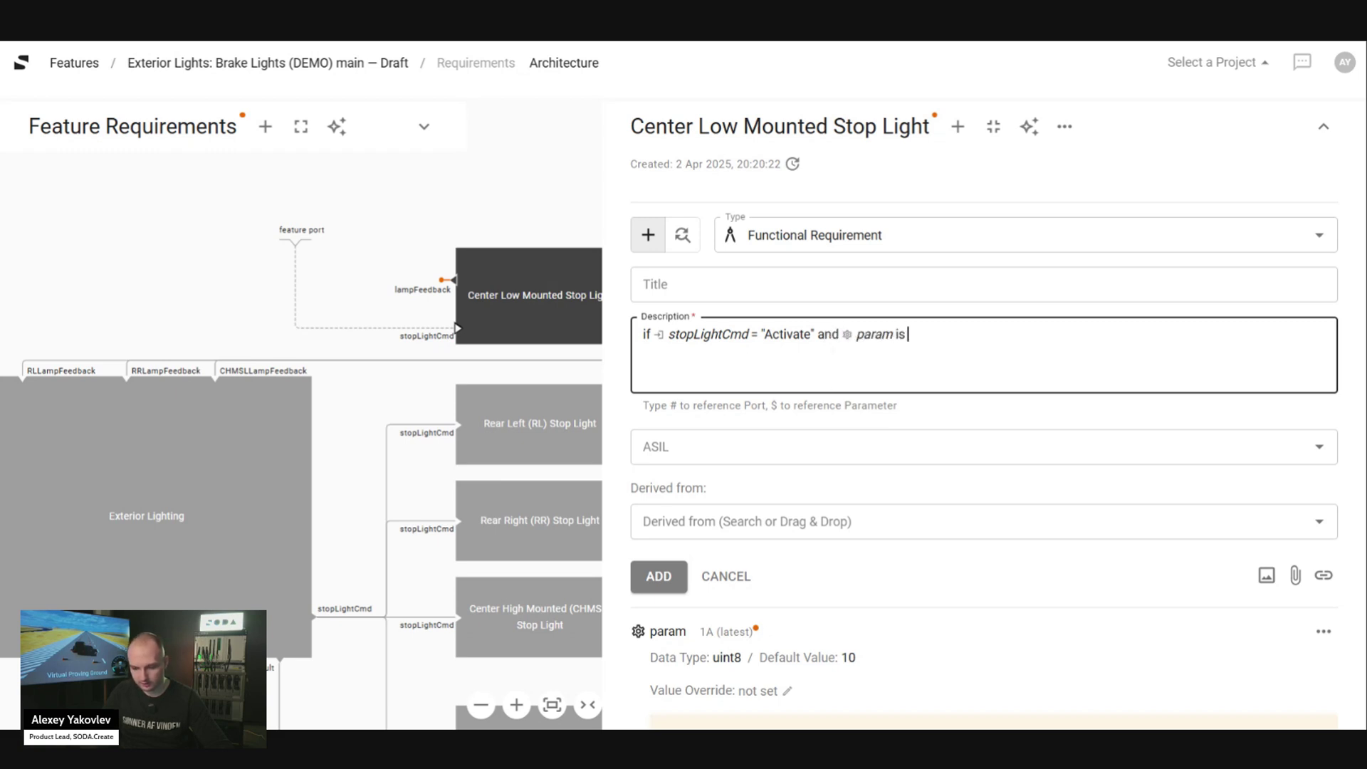
key("BackSpace")
key("BackSpace")
type("= \"True\"")
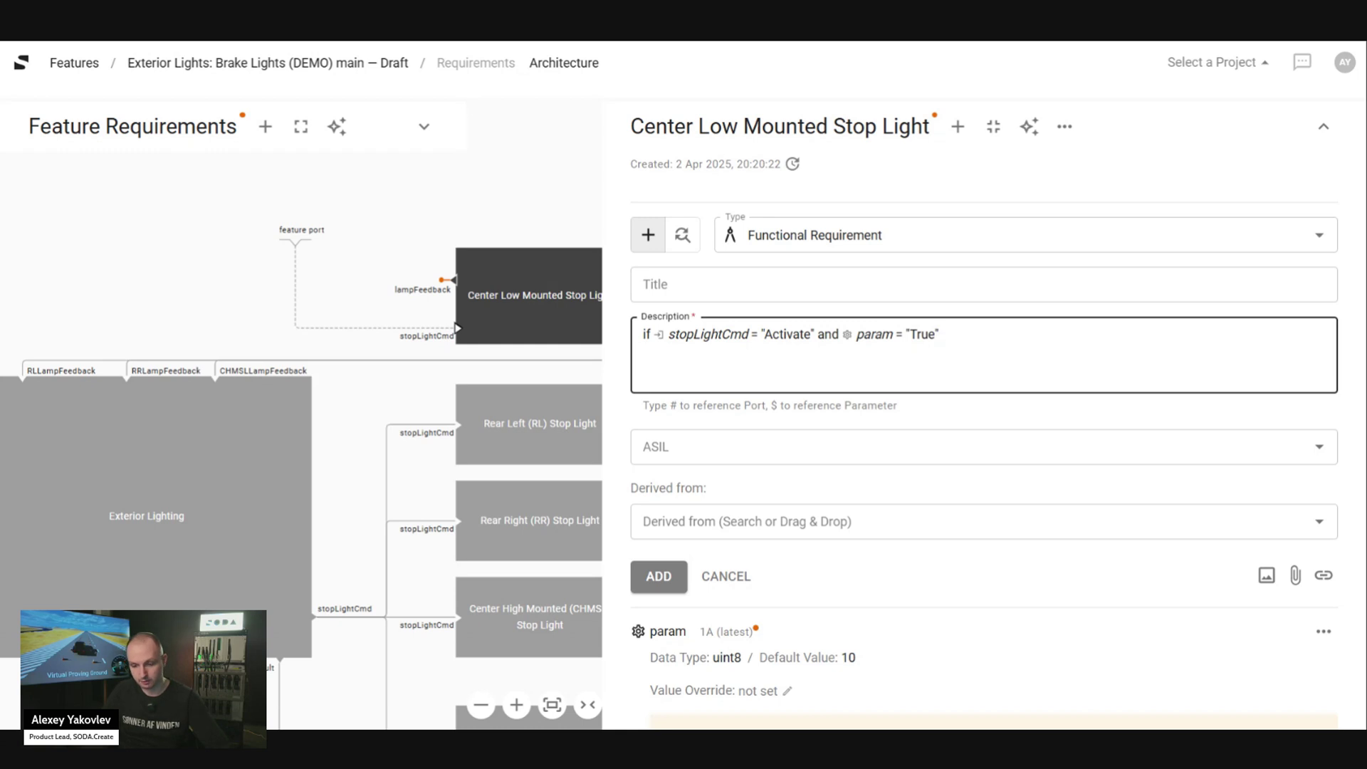
Complete the description with ... then lampFeedback = "Active", inserting lampFeedback as a port reference, and add the requirement.
type("then")
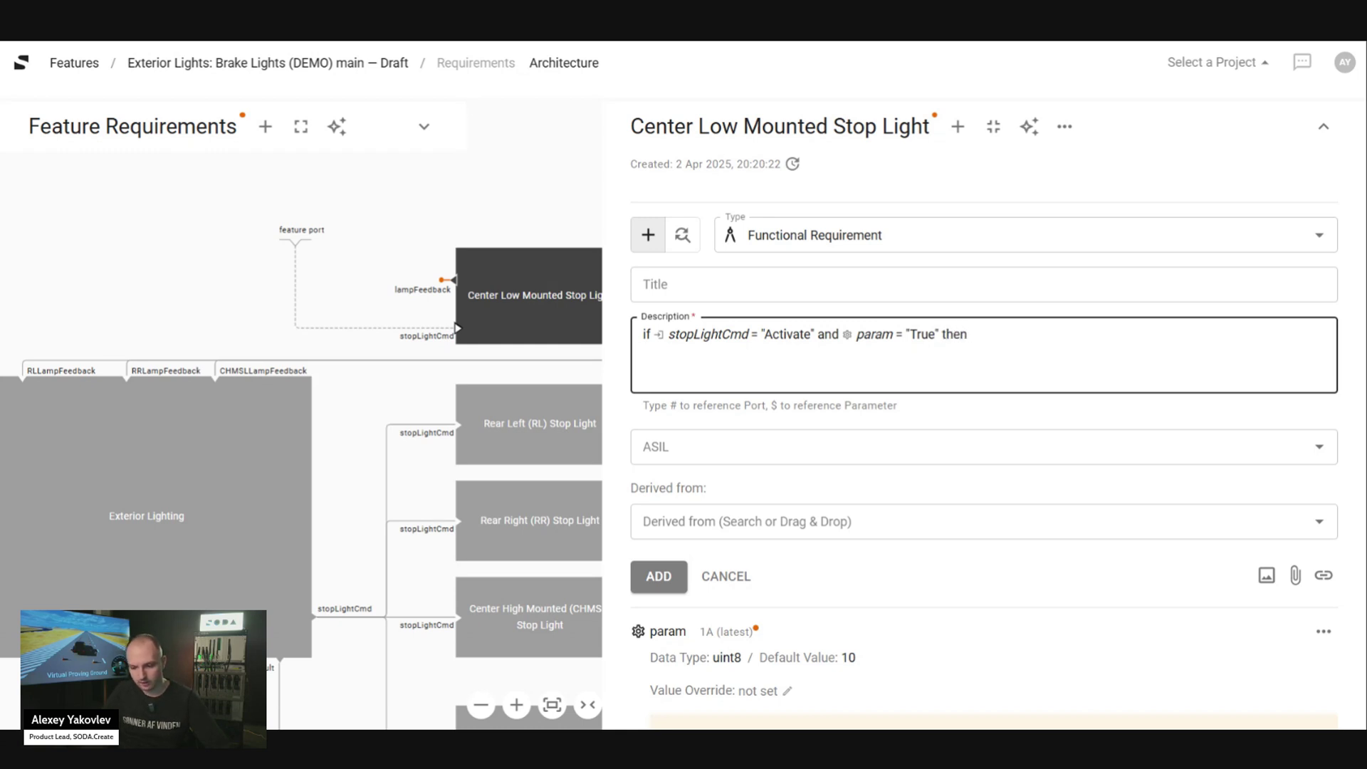
type(" #")
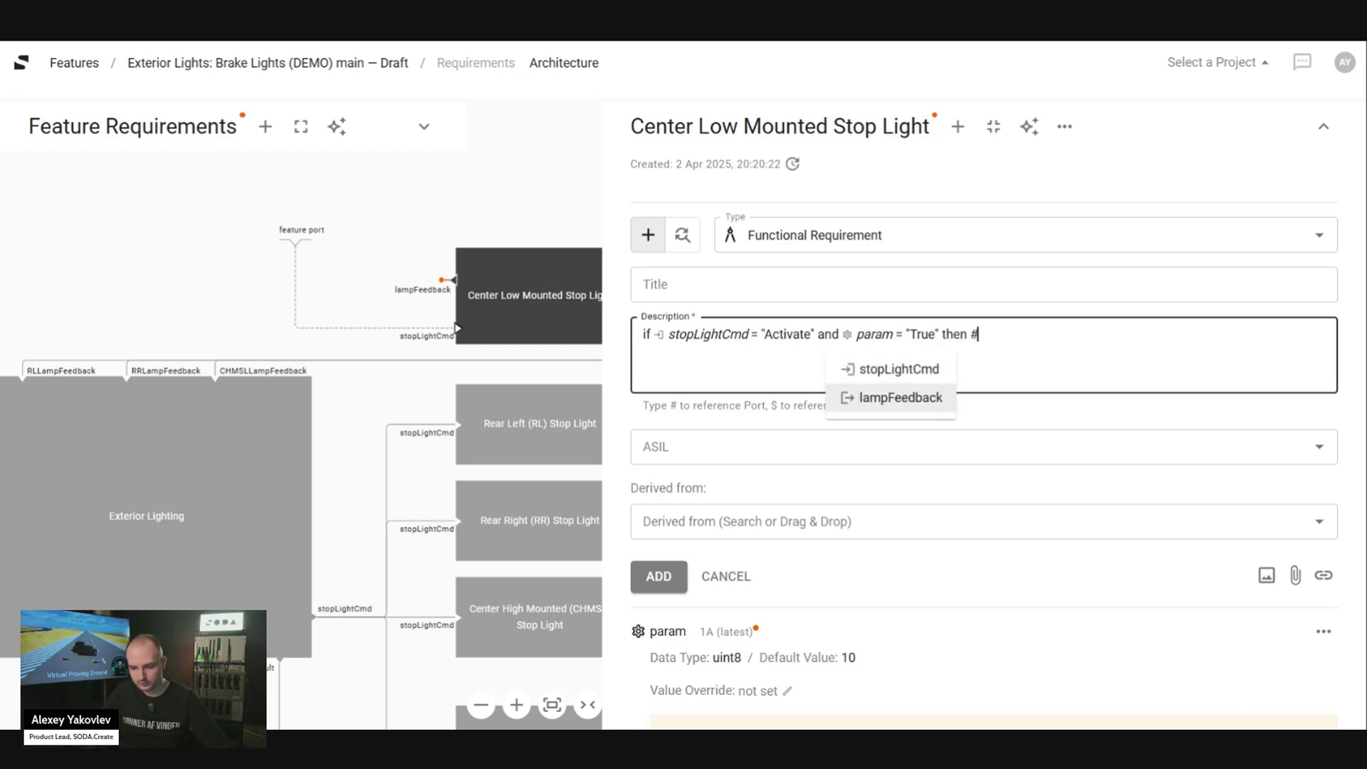
key("Return")
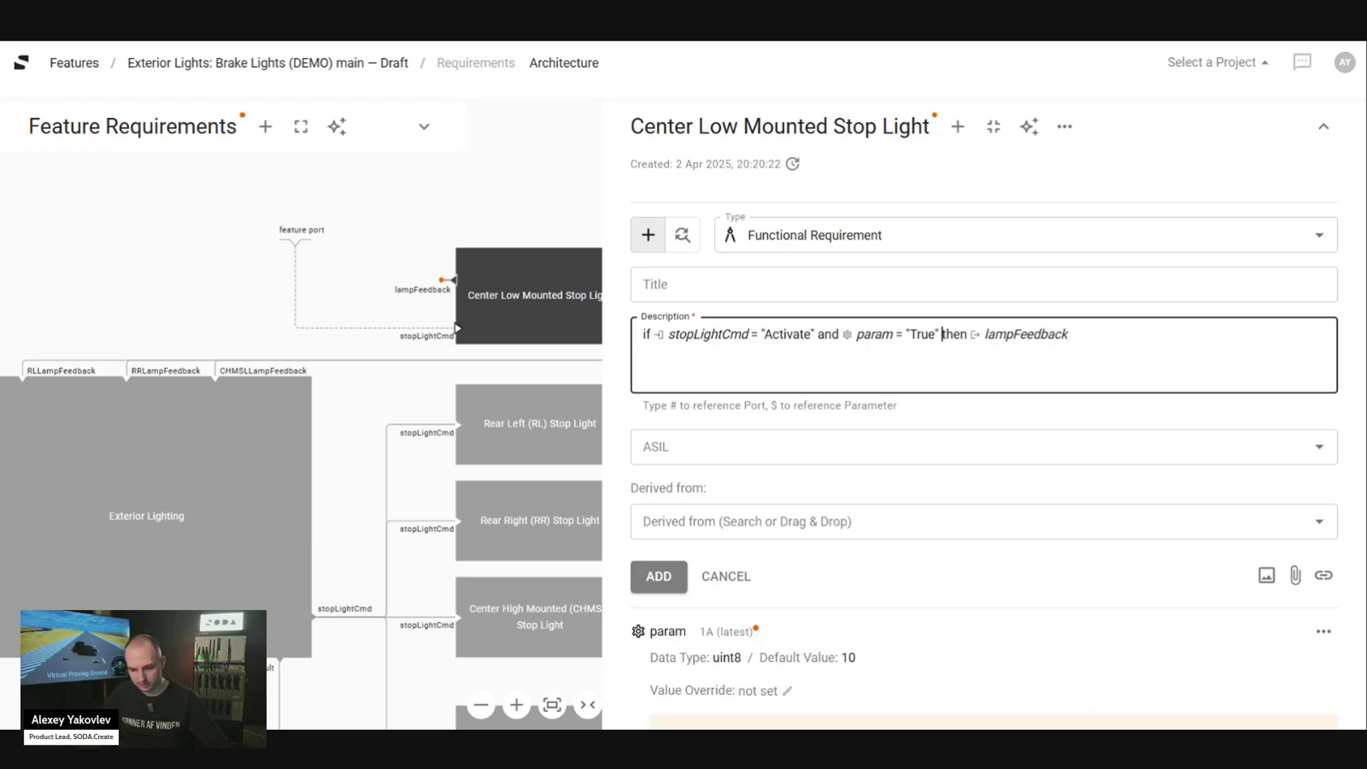
left_click(942, 334)
type("...")
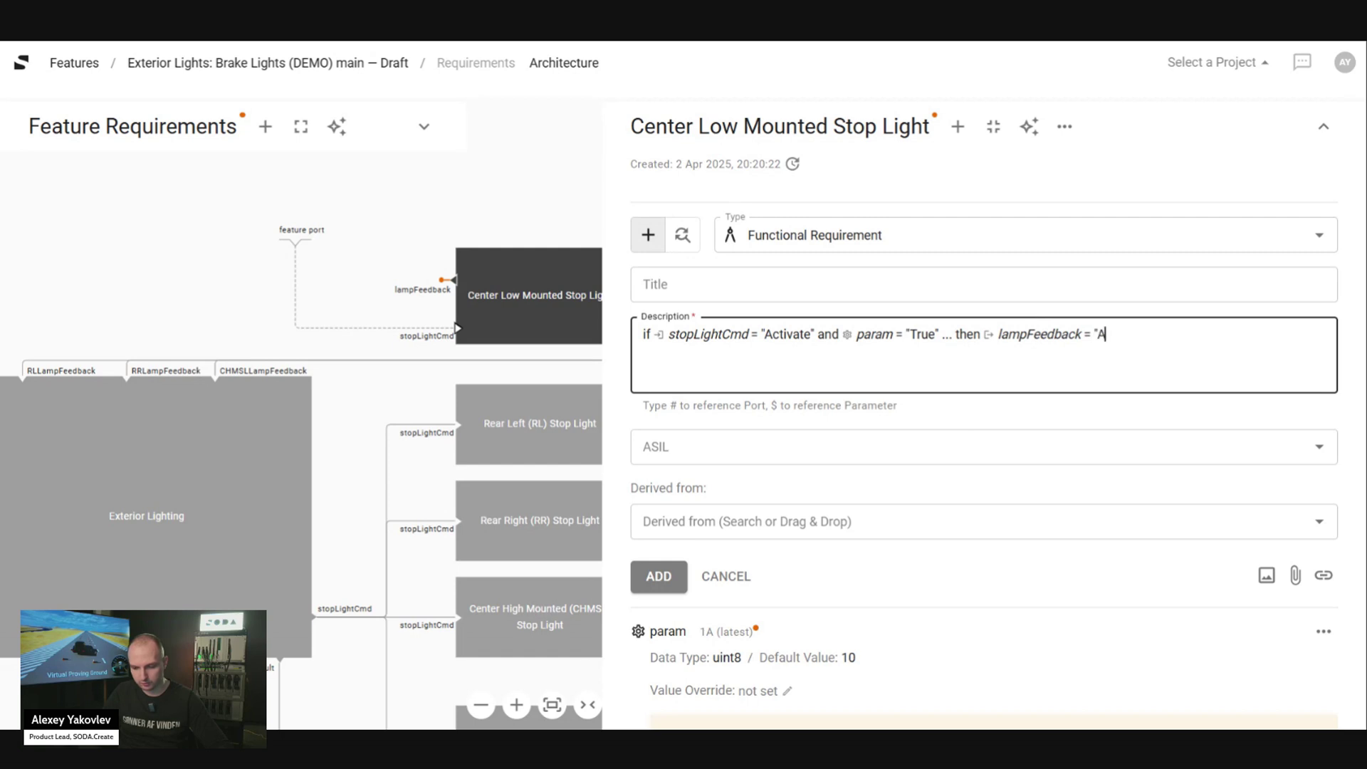
type("e")
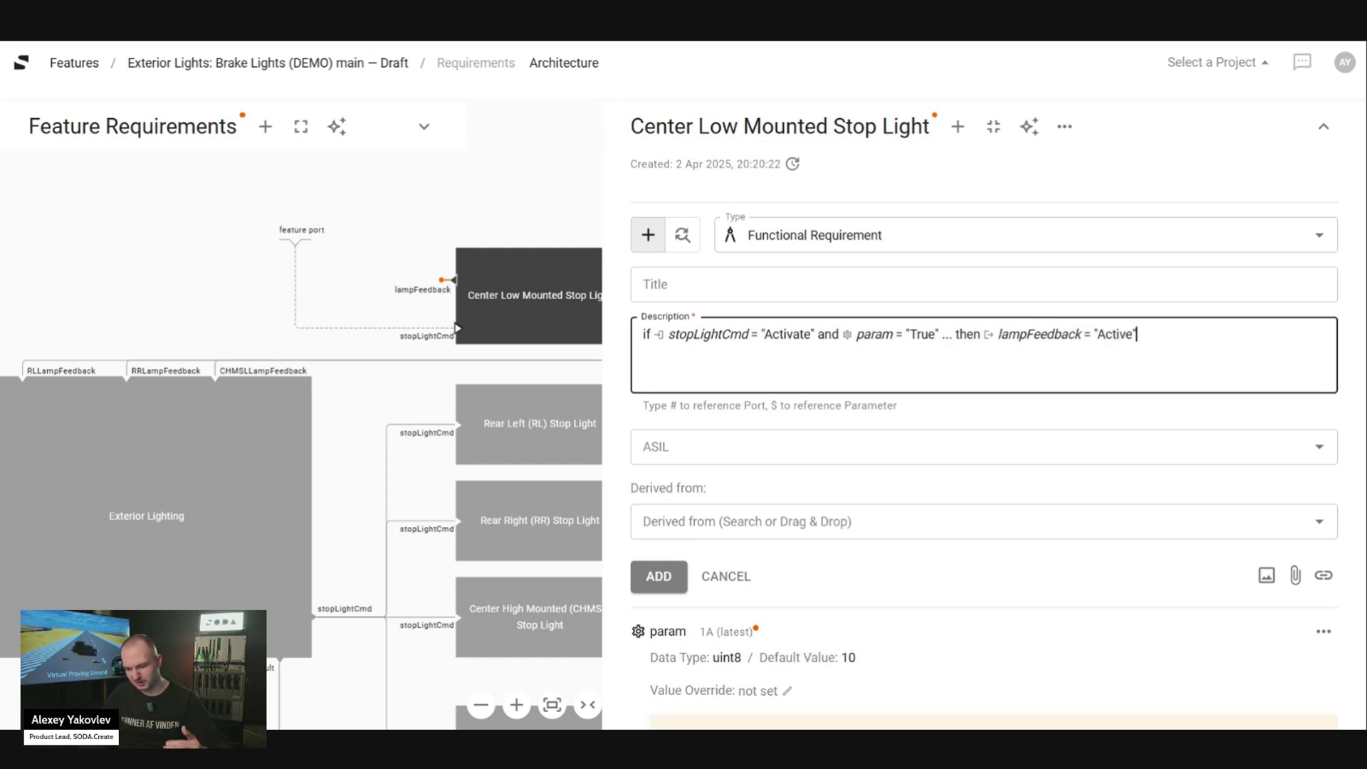
left_click(659, 579)
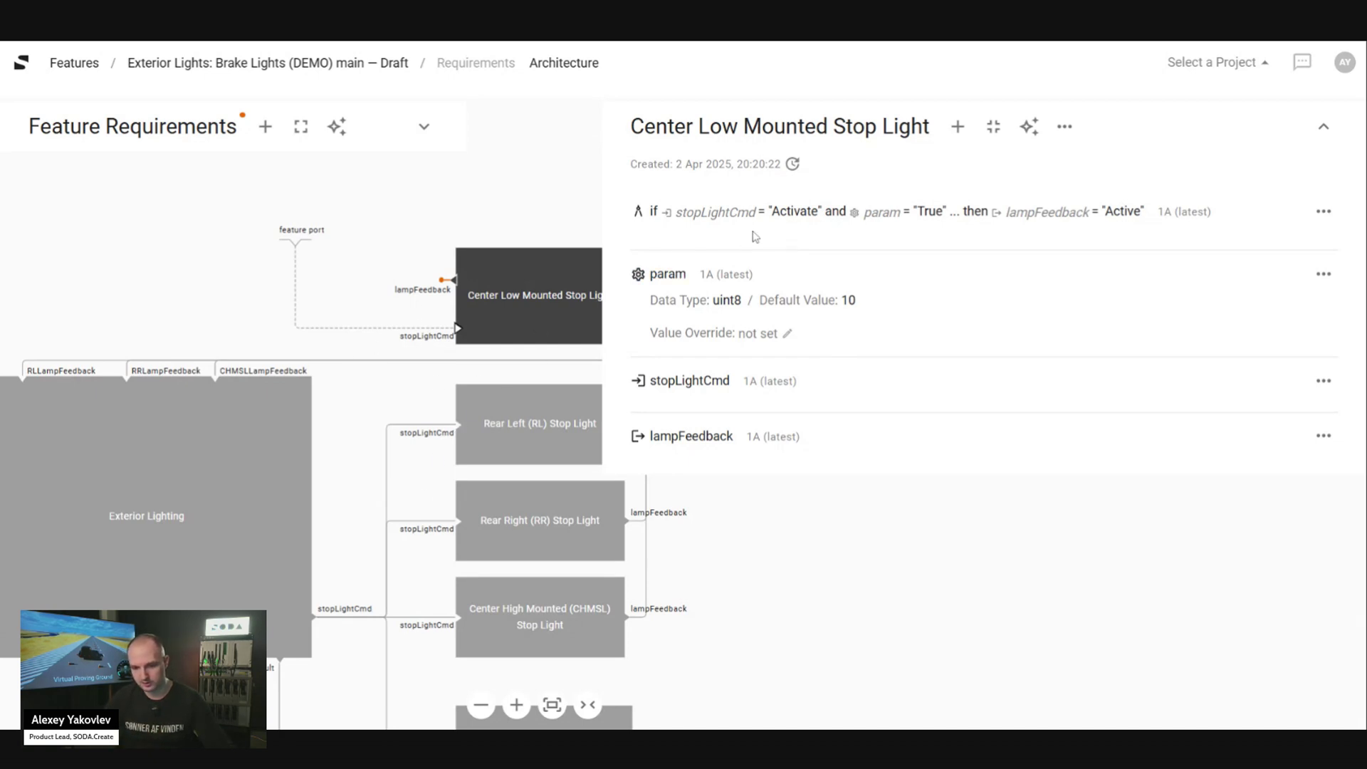
View the revisions of the param parameter referenced in the new functional requirement.
left_click(885, 219)
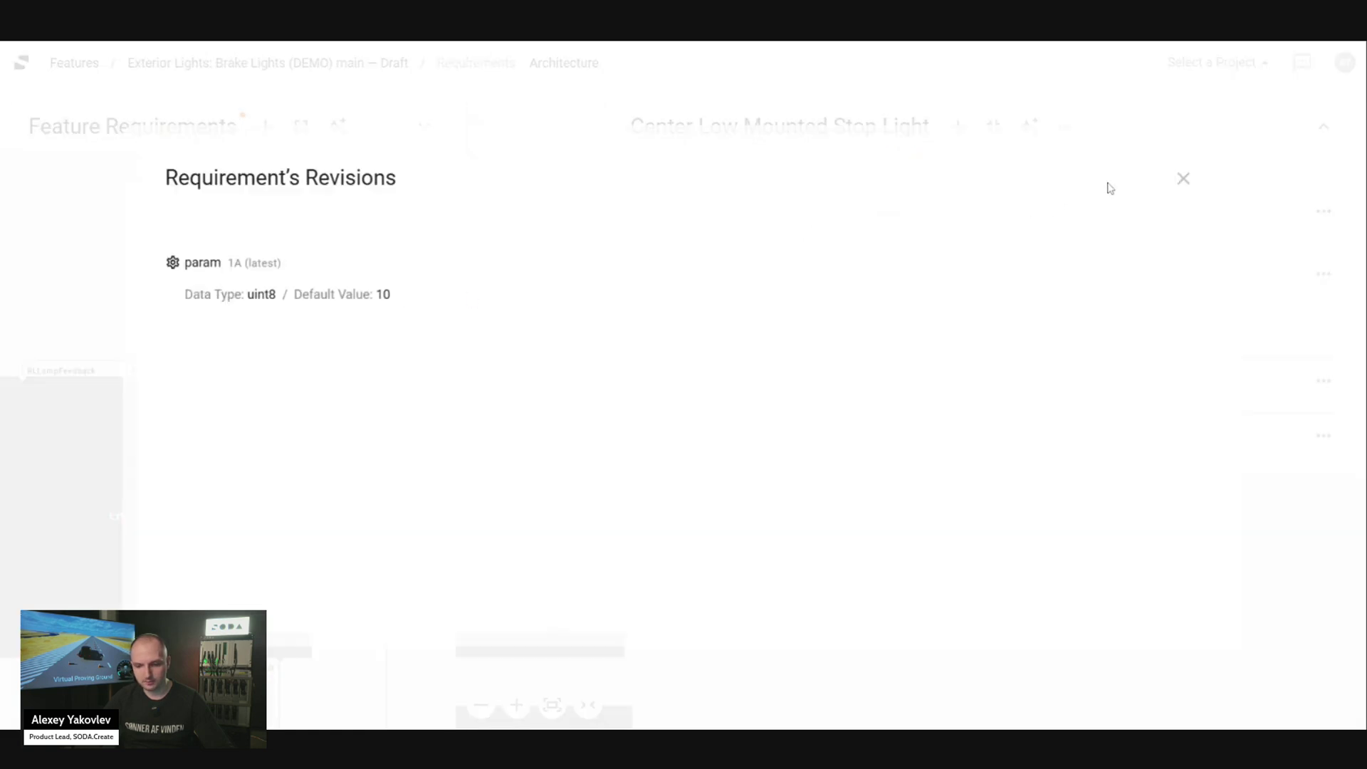
left_click(1182, 179)
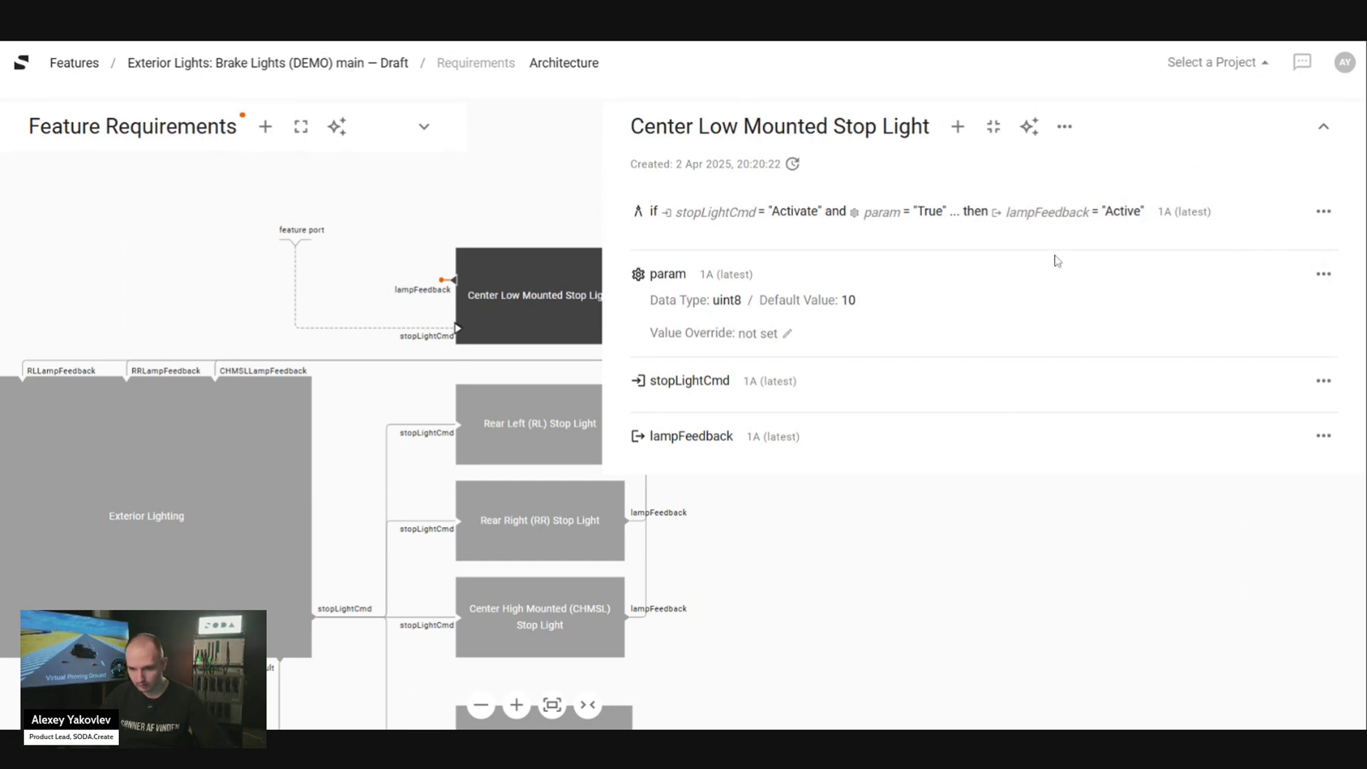
left_click(1323, 212)
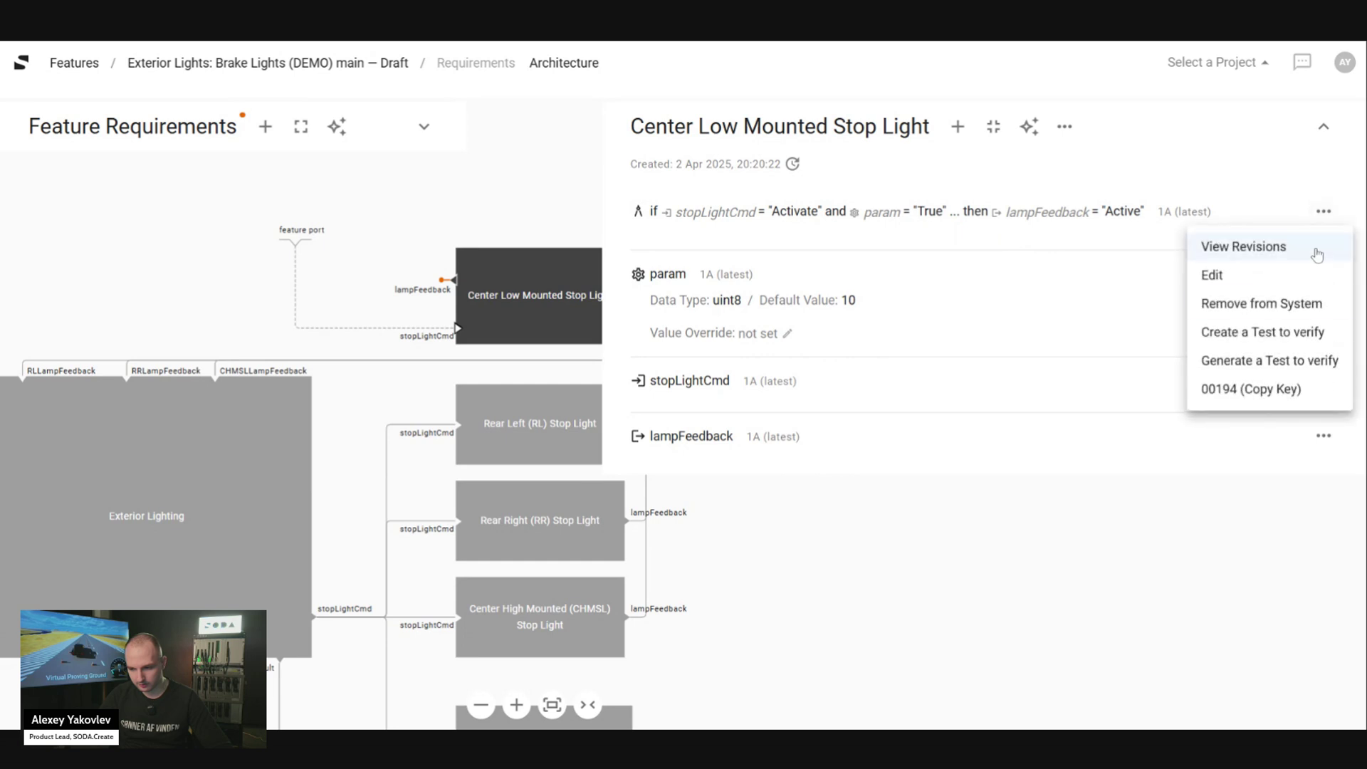
left_click(1264, 275)
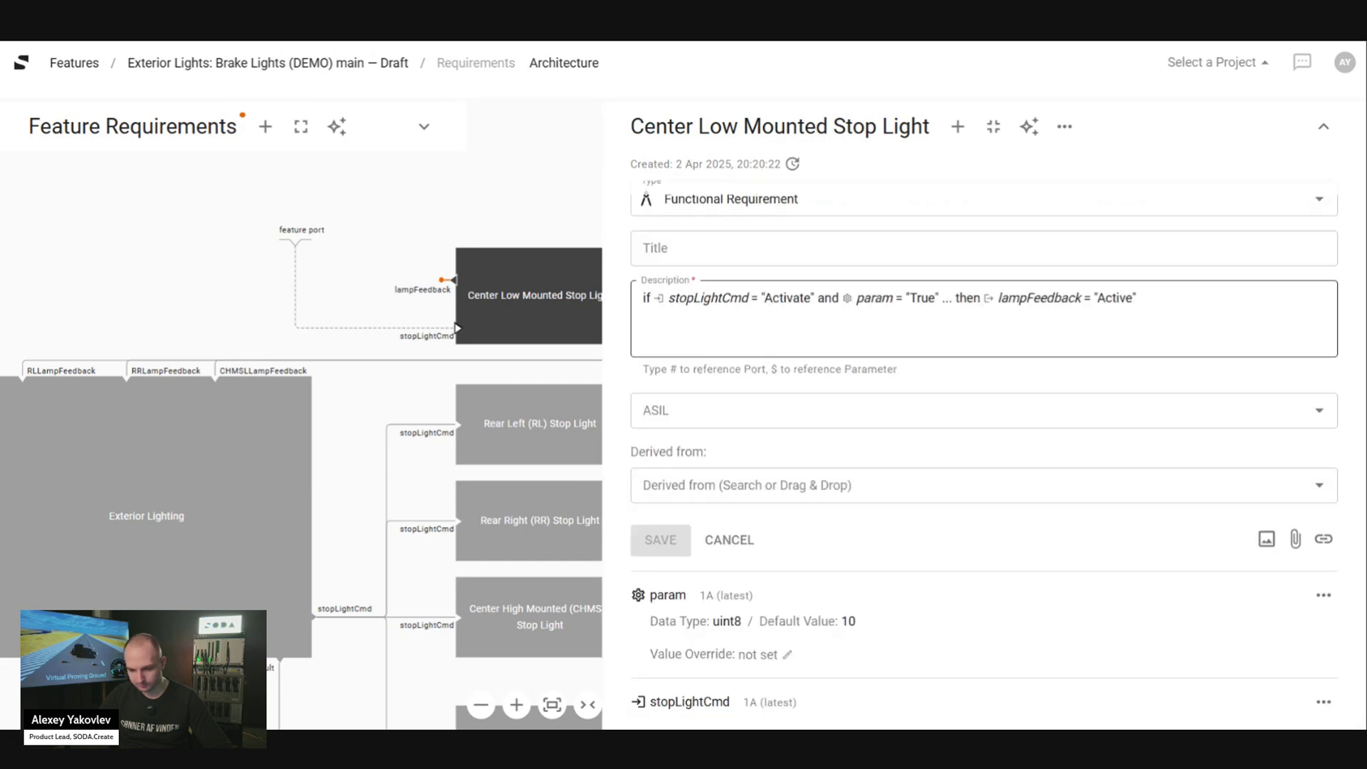
left_click(730, 541)
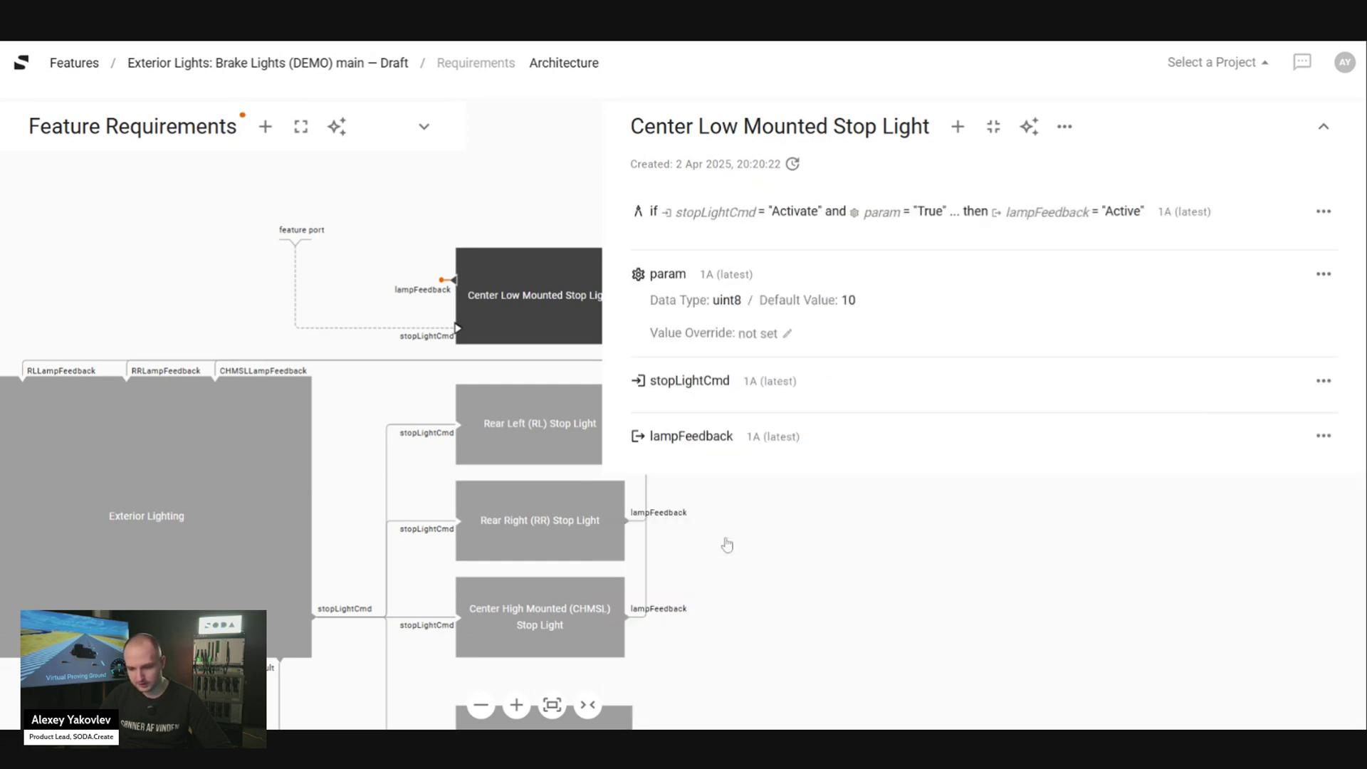
Open the param parameter for editing and change its value type to Vector.
left_click(1323, 275)
left_click(1305, 336)
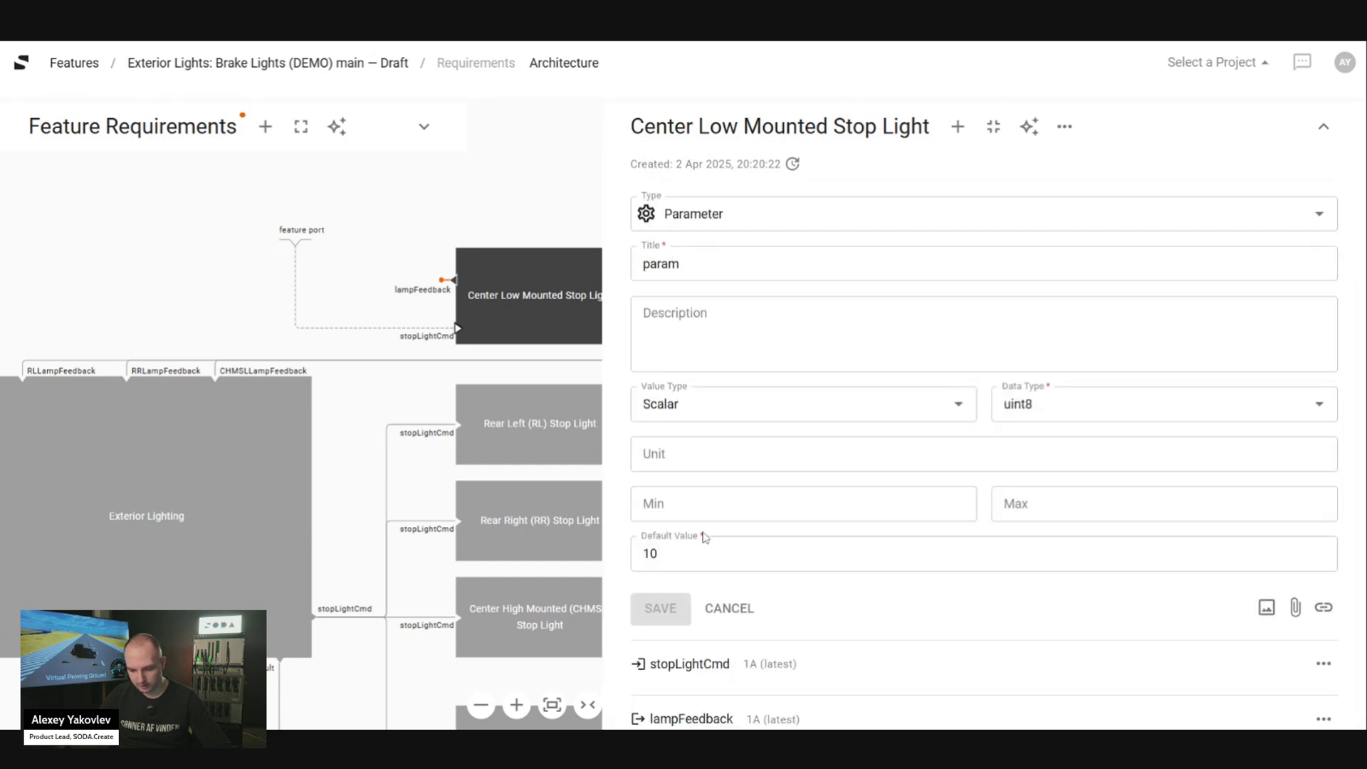
left_click(684, 403)
left_click(687, 464)
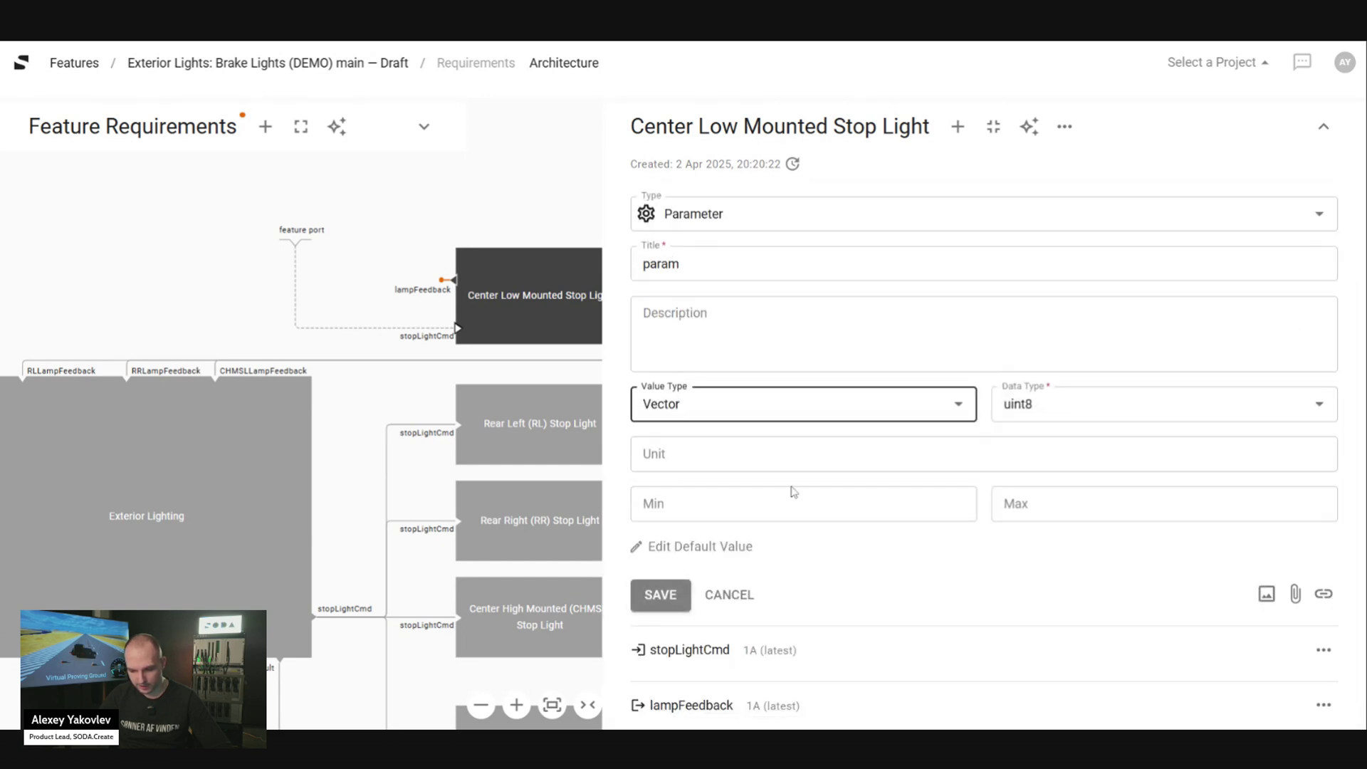
Add a second row with the value 11 to param's default value and save the parameter.
left_click(719, 549)
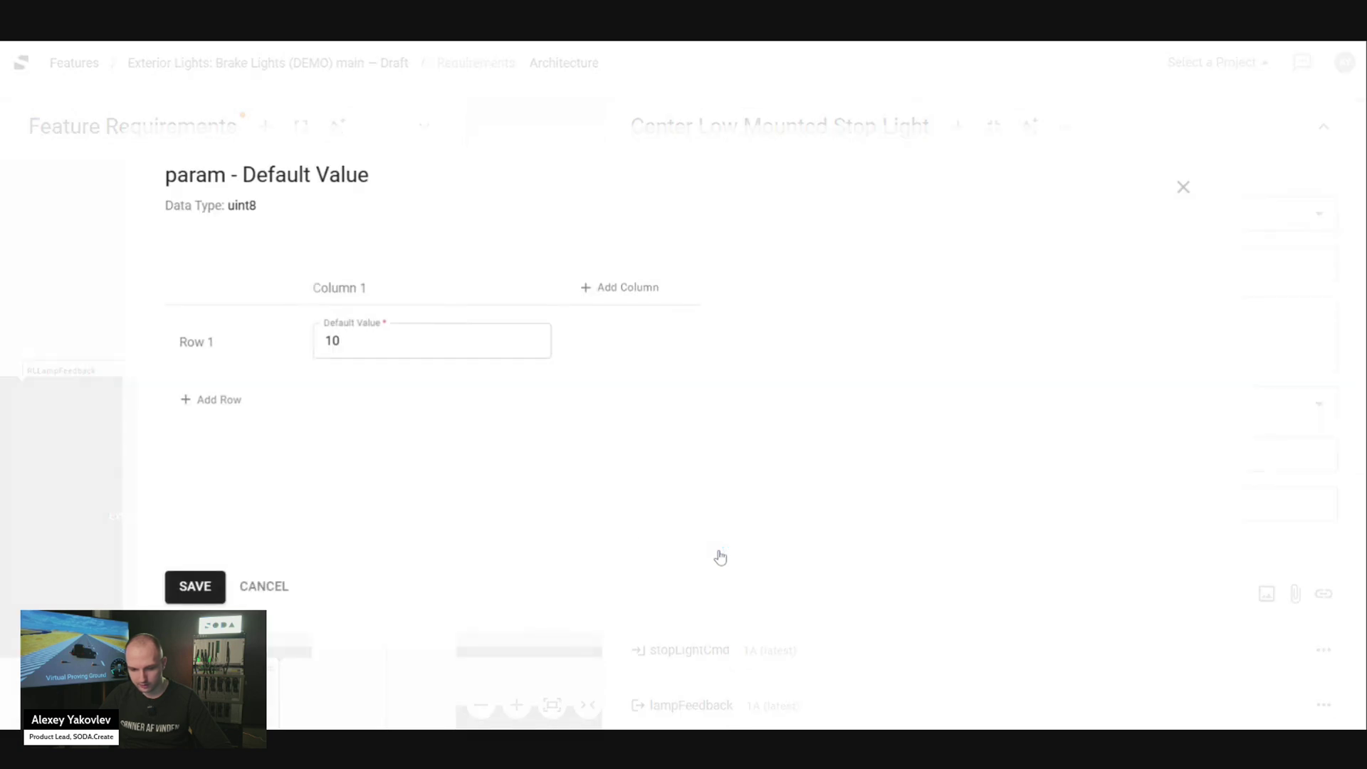
left_click(216, 406)
left_click(371, 416)
type("11")
left_click(195, 586)
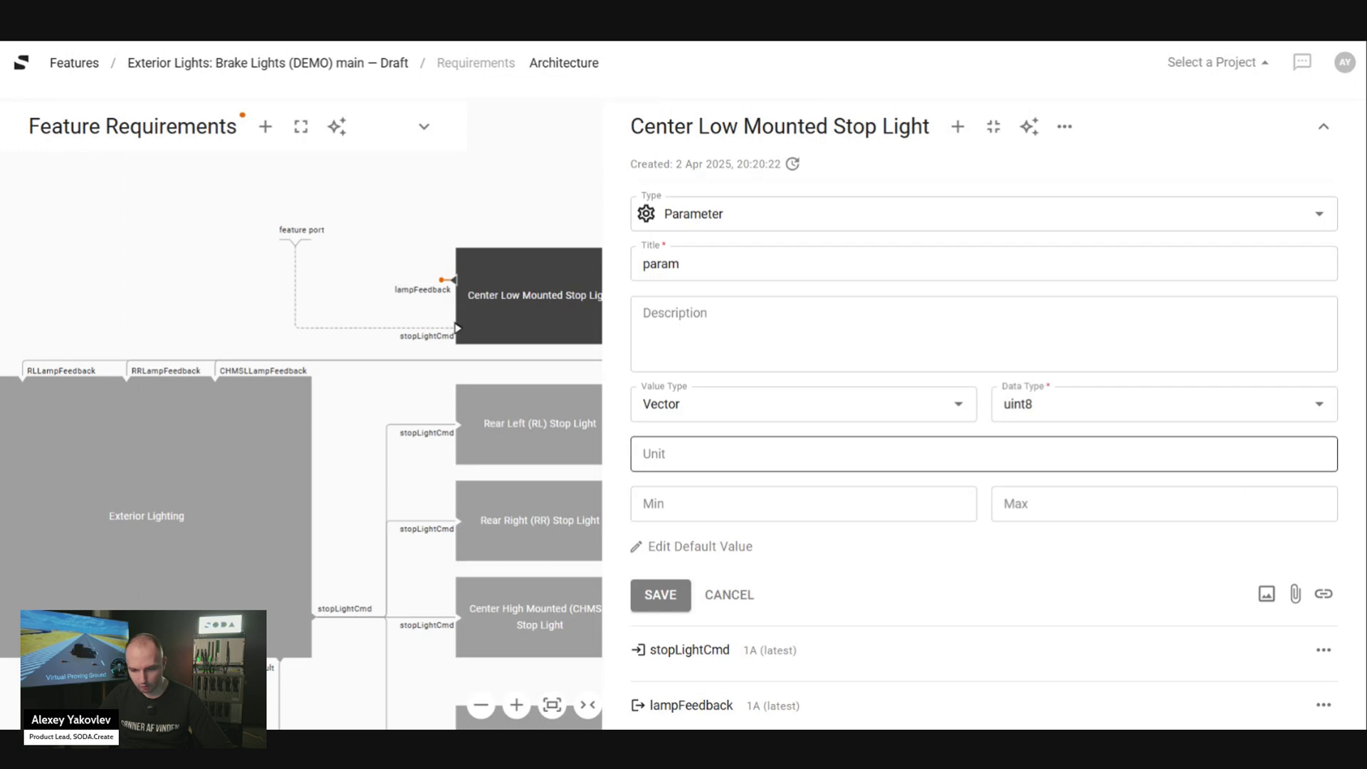
left_click(660, 595)
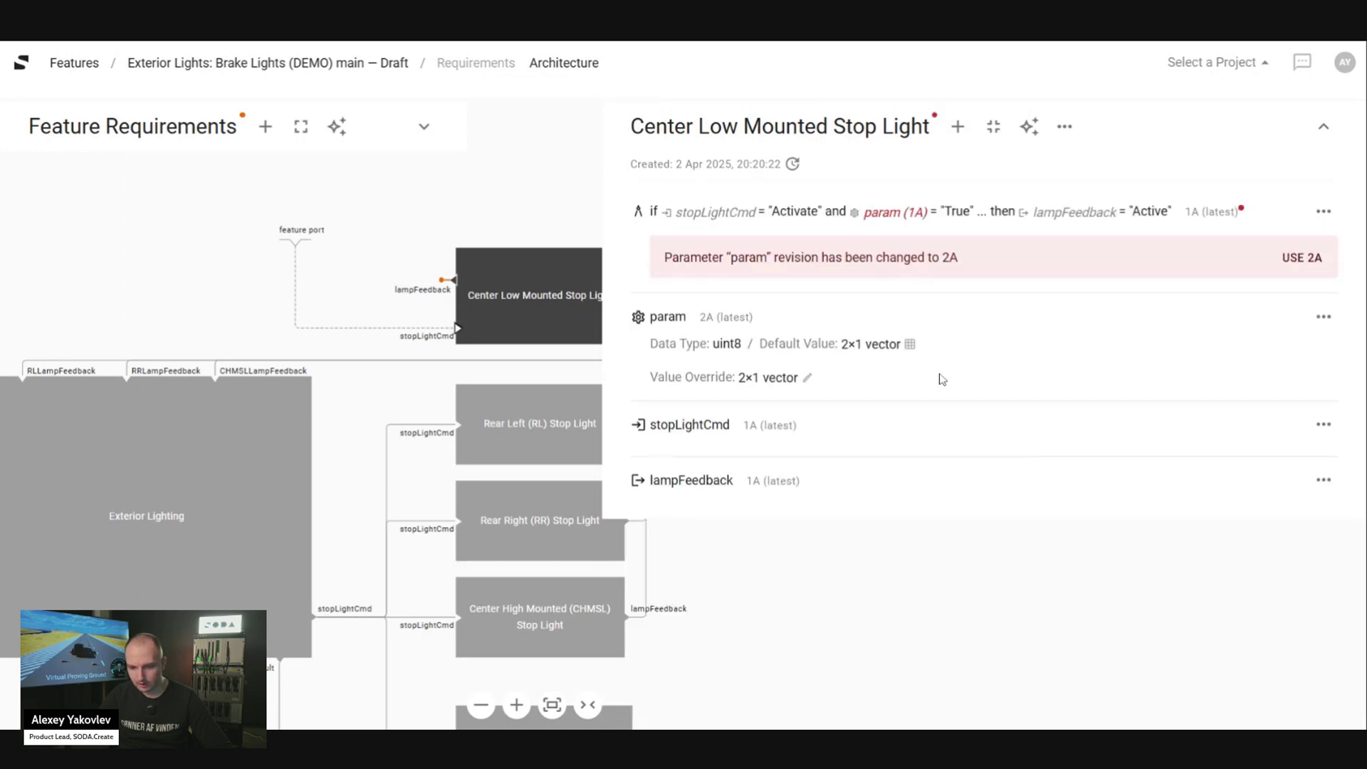
Inspect the default value vector of the param parameter.
left_click(874, 348)
left_click(1184, 187)
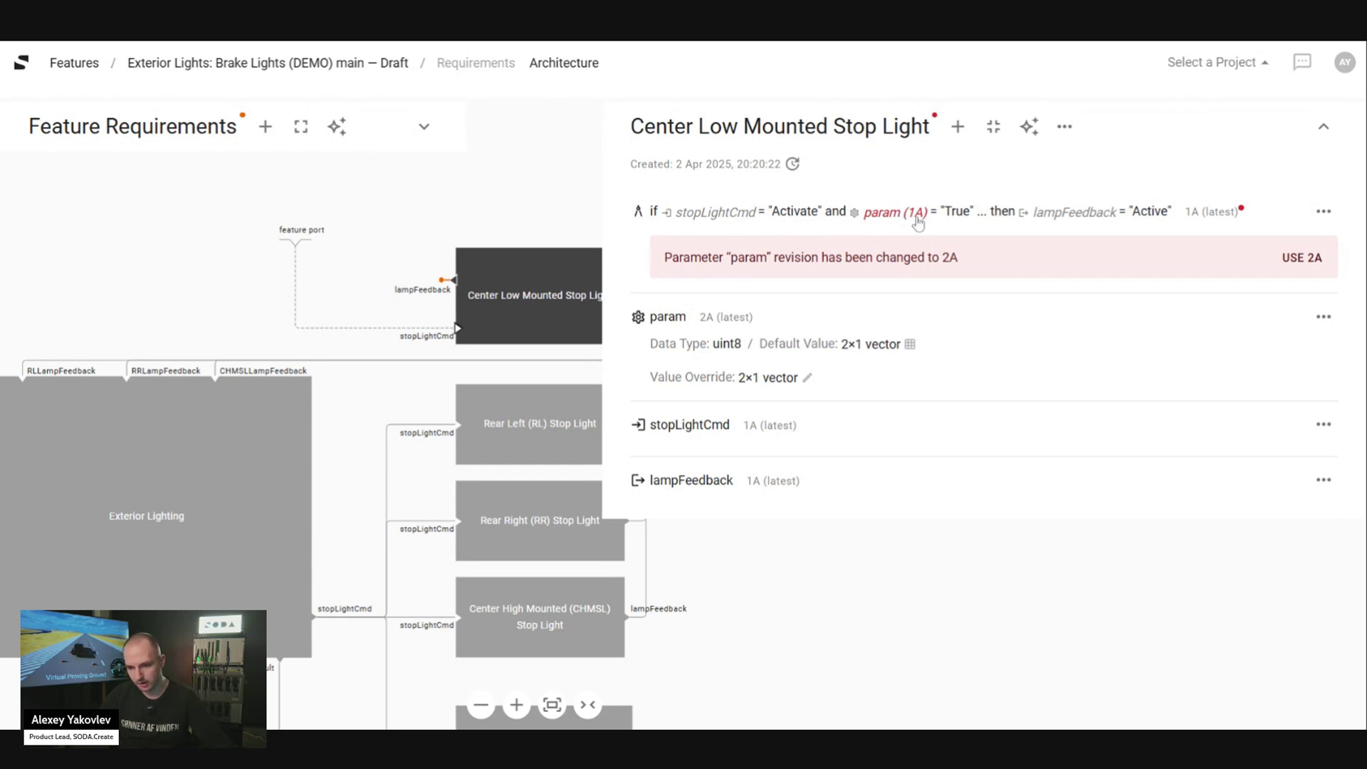
Switch the param parameter back to revision 1A from its revision history.
mouse_move(719, 325)
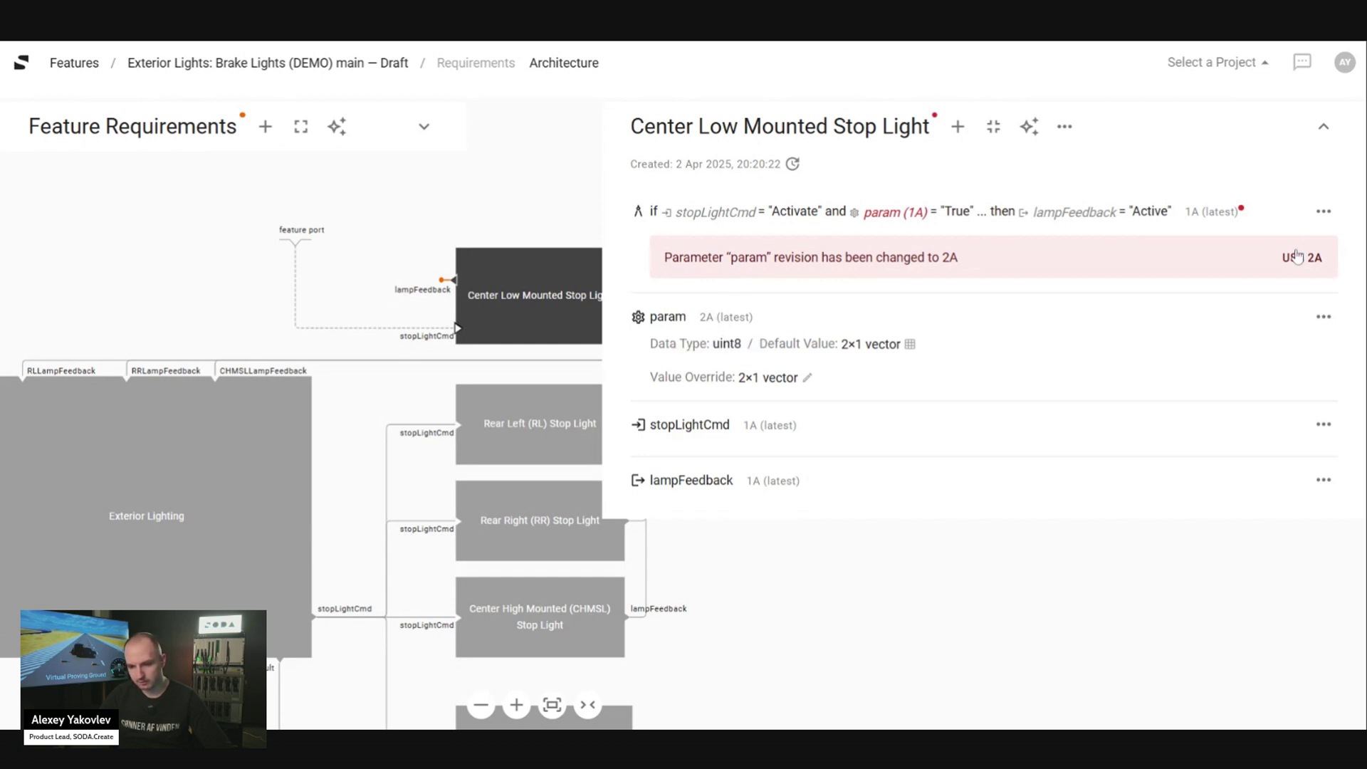
left_click(726, 318)
left_click(265, 328)
left_click(972, 263)
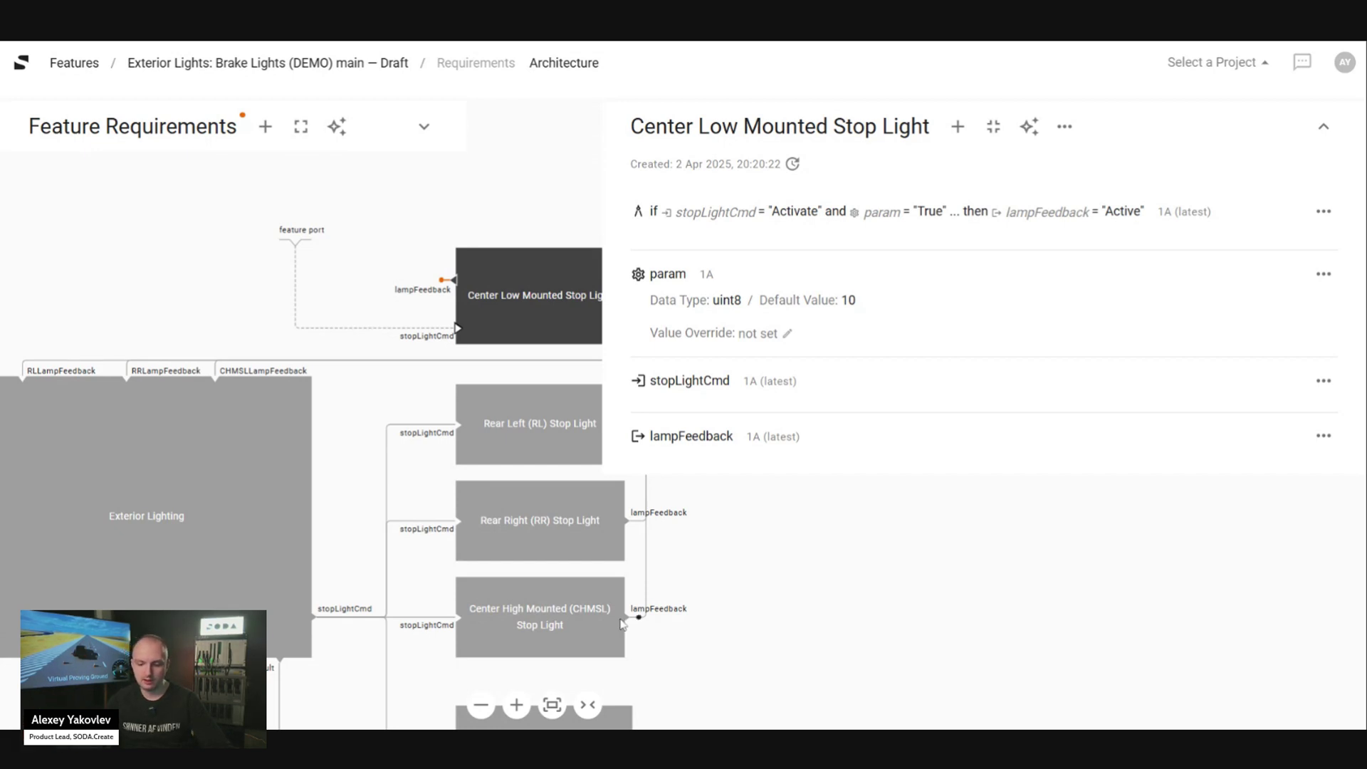
Deselect the Center Low Mounted Stop Light and collapse and narrow the Systems list to view the whole architecture diagram.
left_click(481, 705)
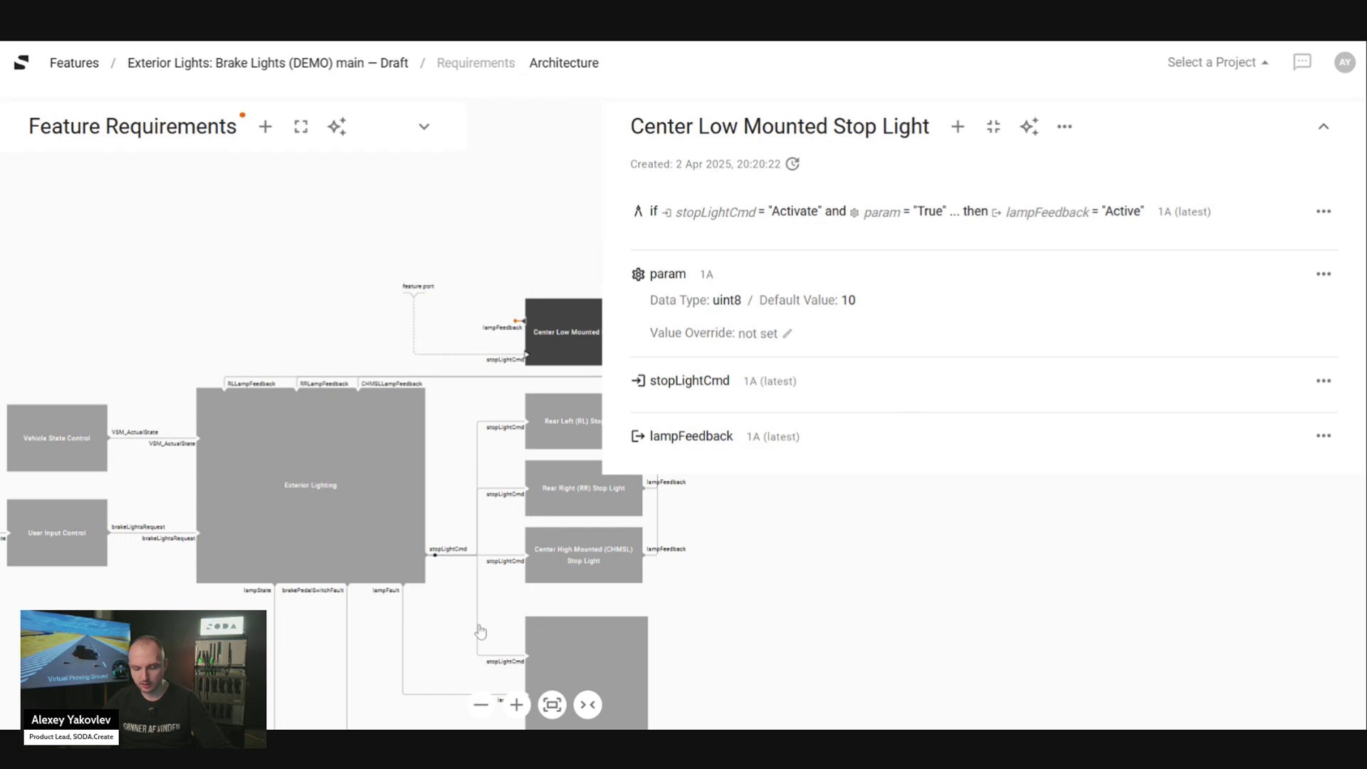
left_click(456, 628)
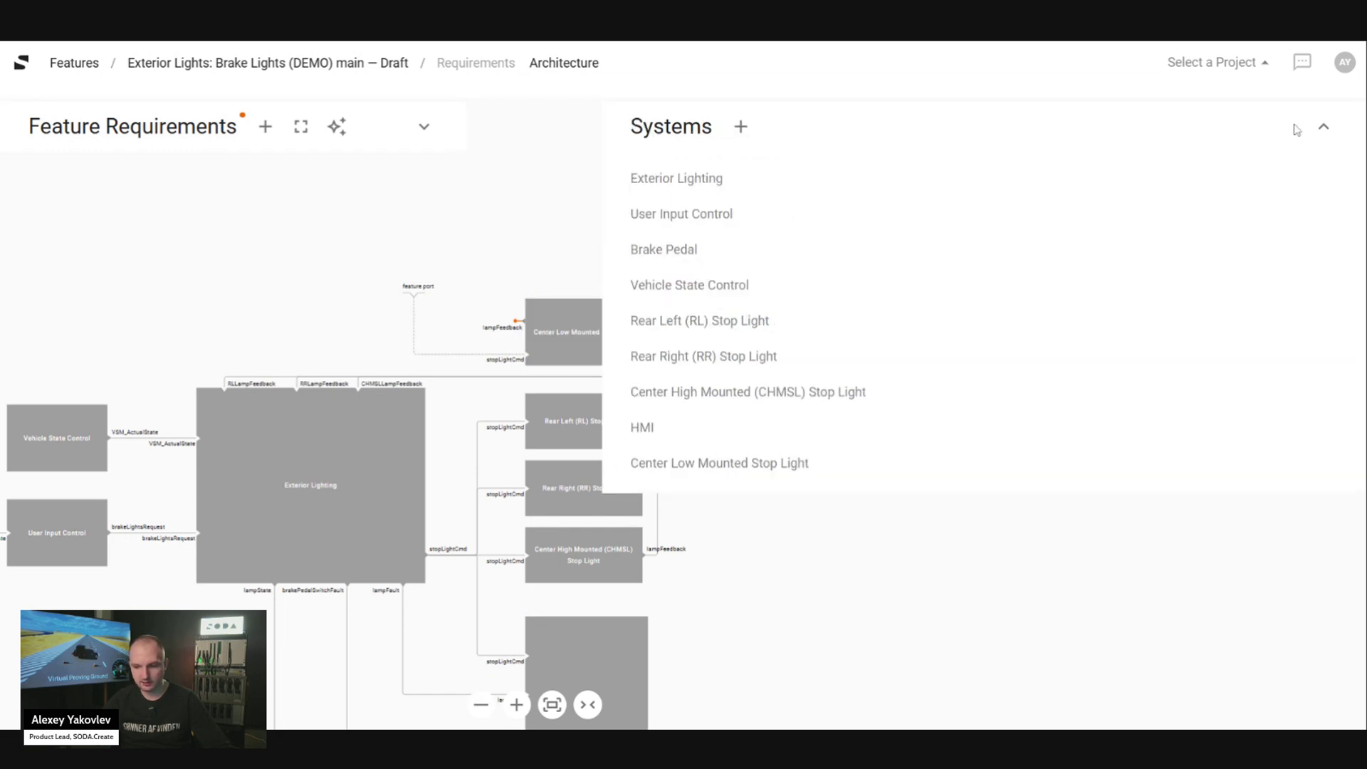
left_click(1320, 127)
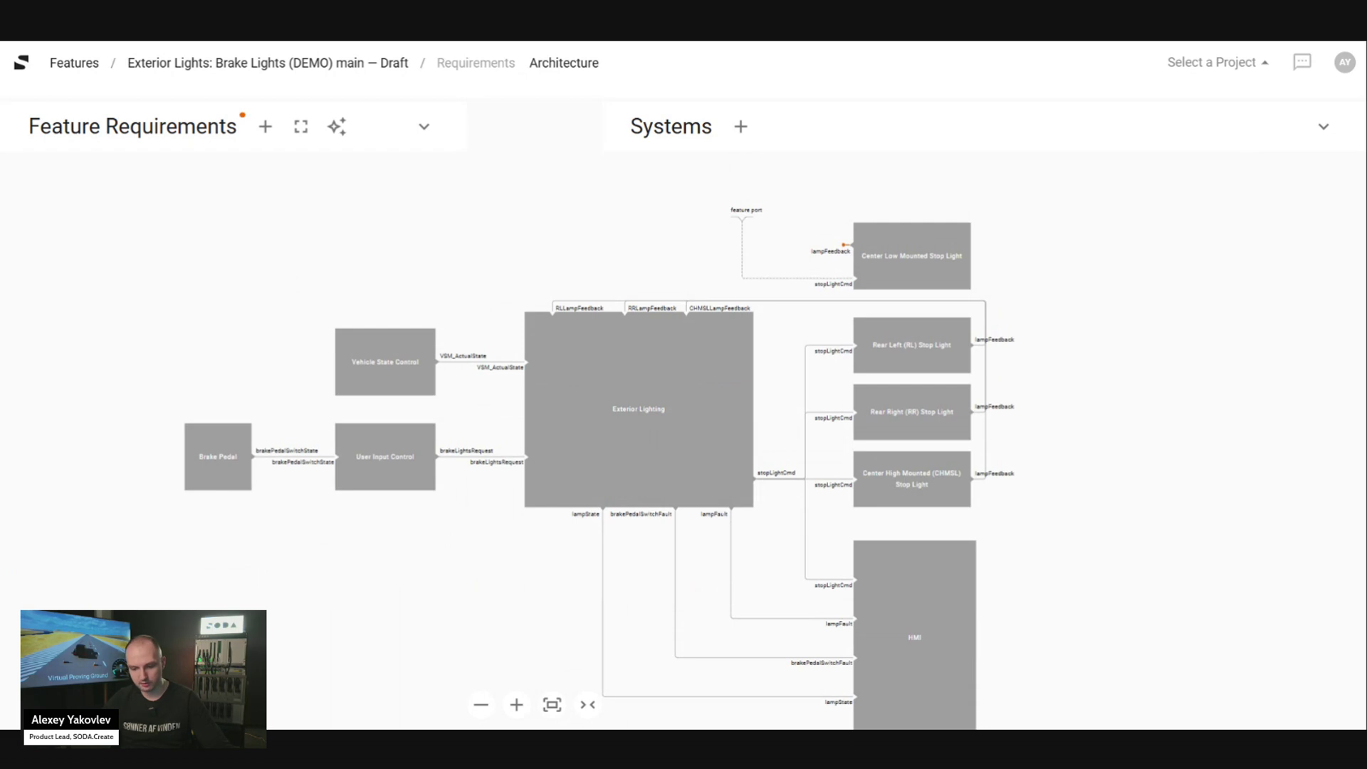
left_click(482, 705)
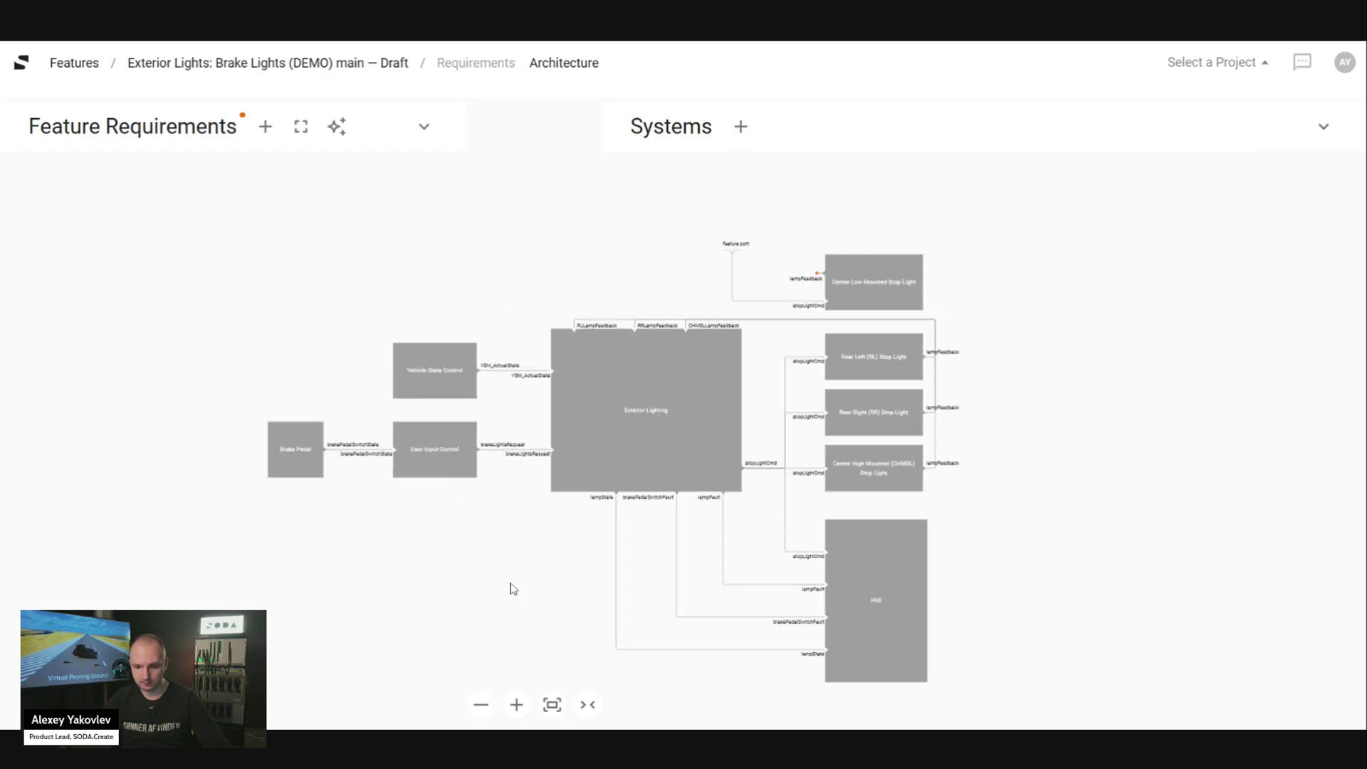
left_click_drag(600, 128, 965, 169)
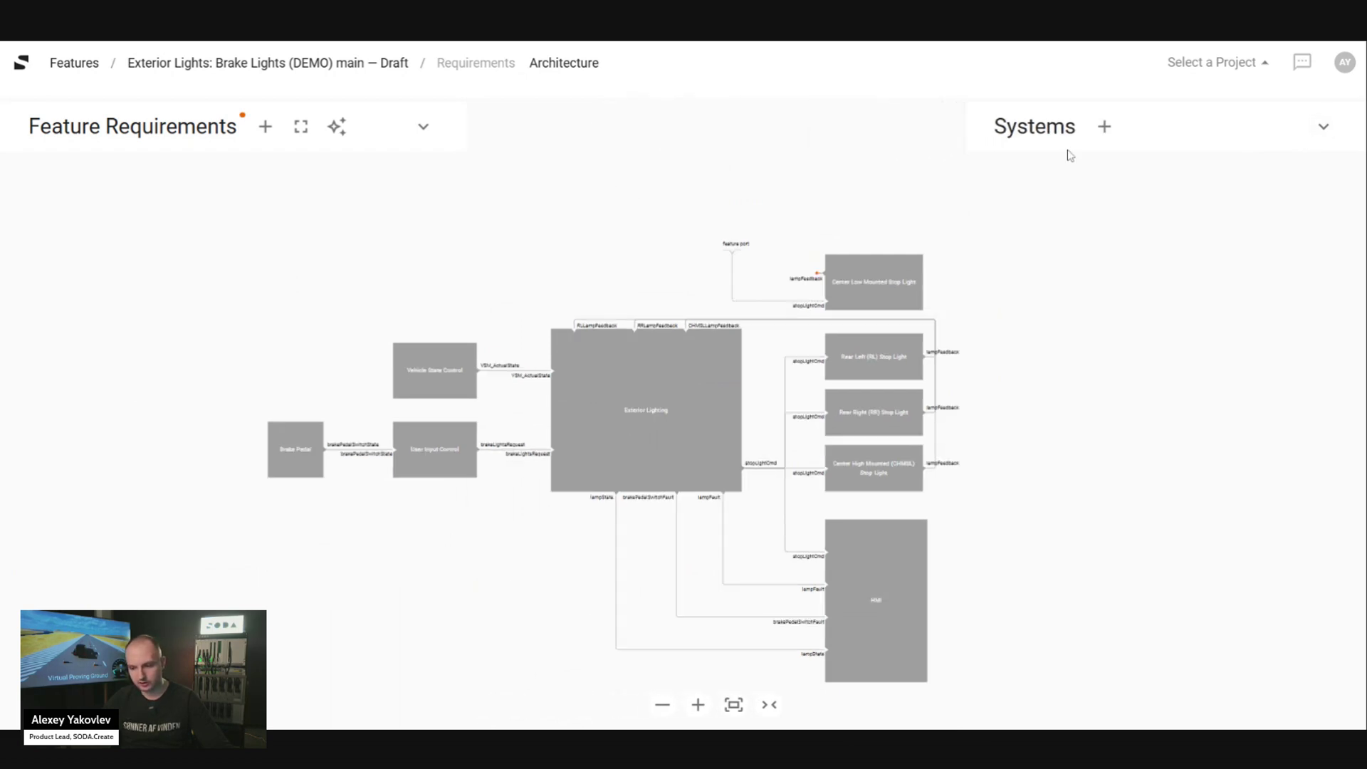
Show the Exterior Lighting system's requirements in a widened view and expand its stopLampShortCircuitCurrent parameter.
left_click(1324, 127)
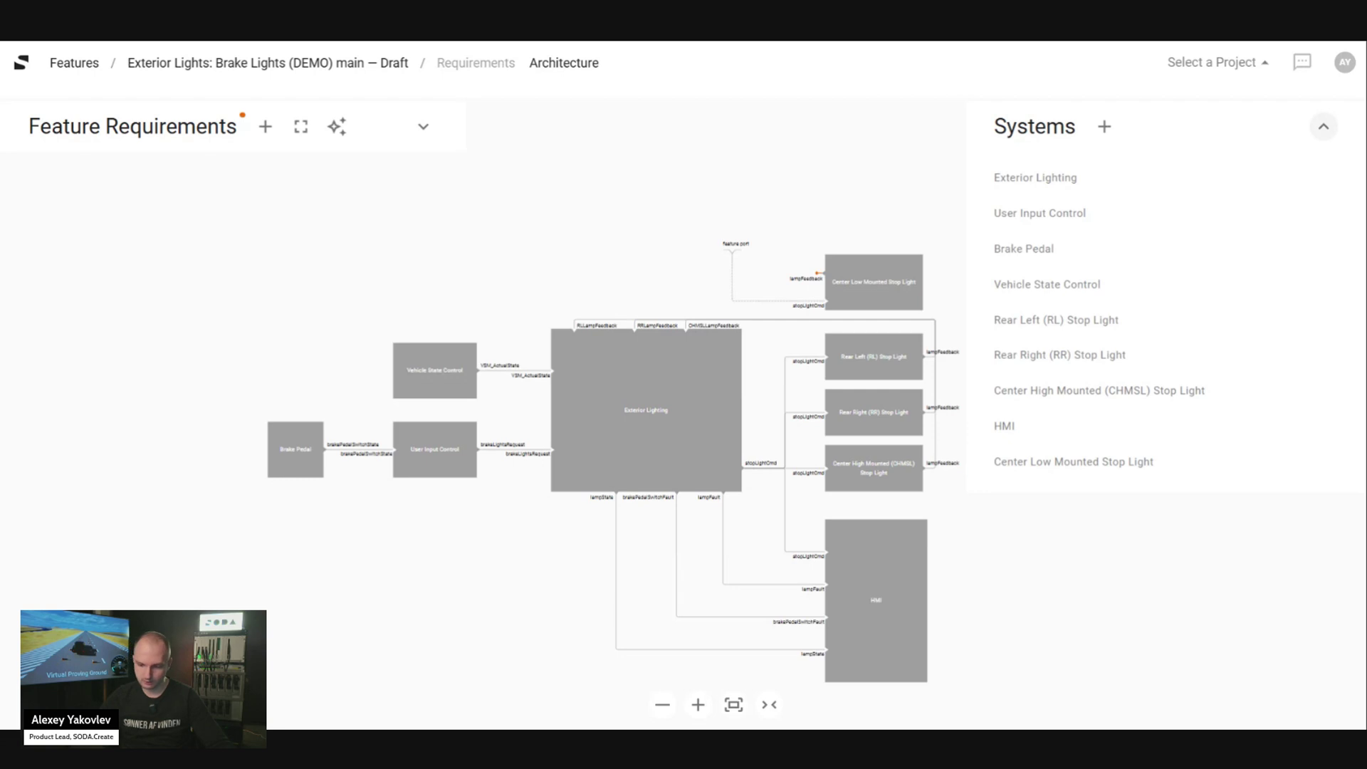
left_click(591, 444)
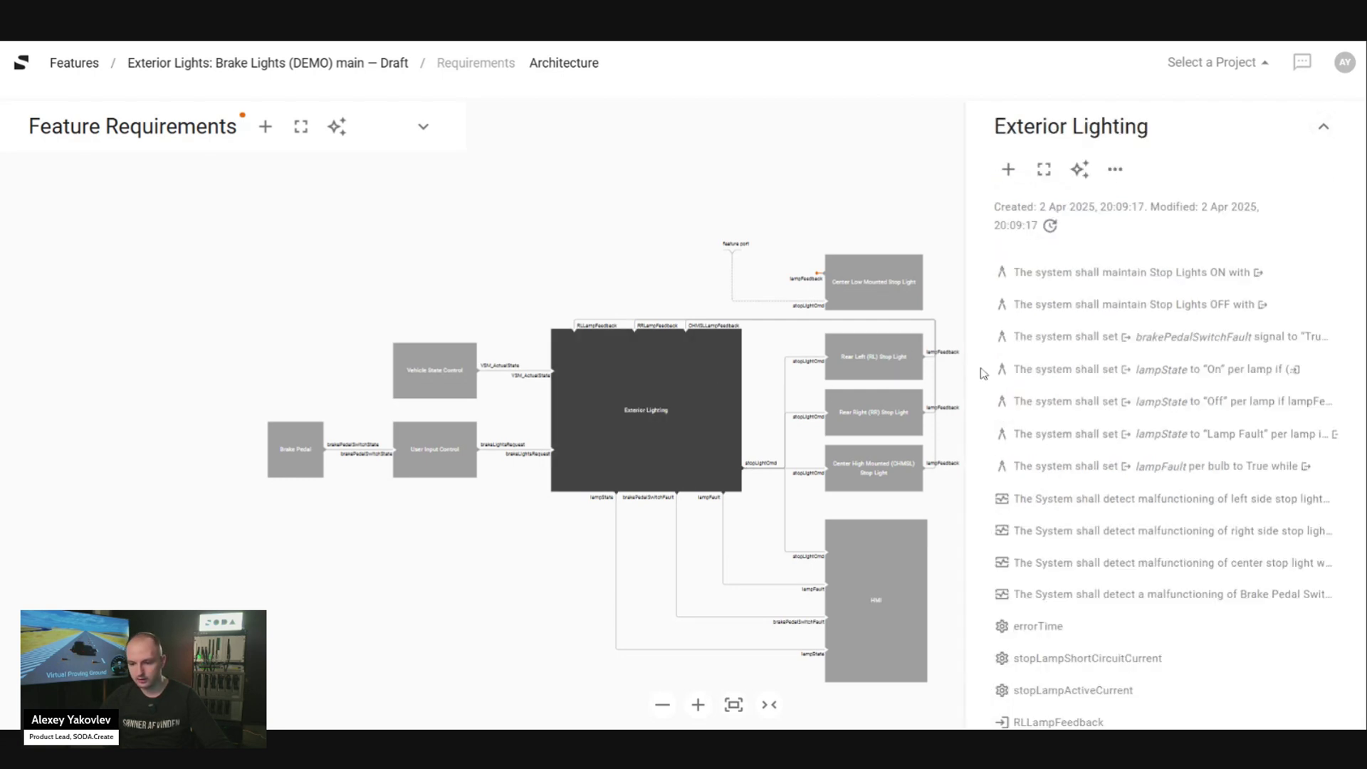
left_click_drag(970, 374, 653, 417)
scroll(835, 470, "down", 3)
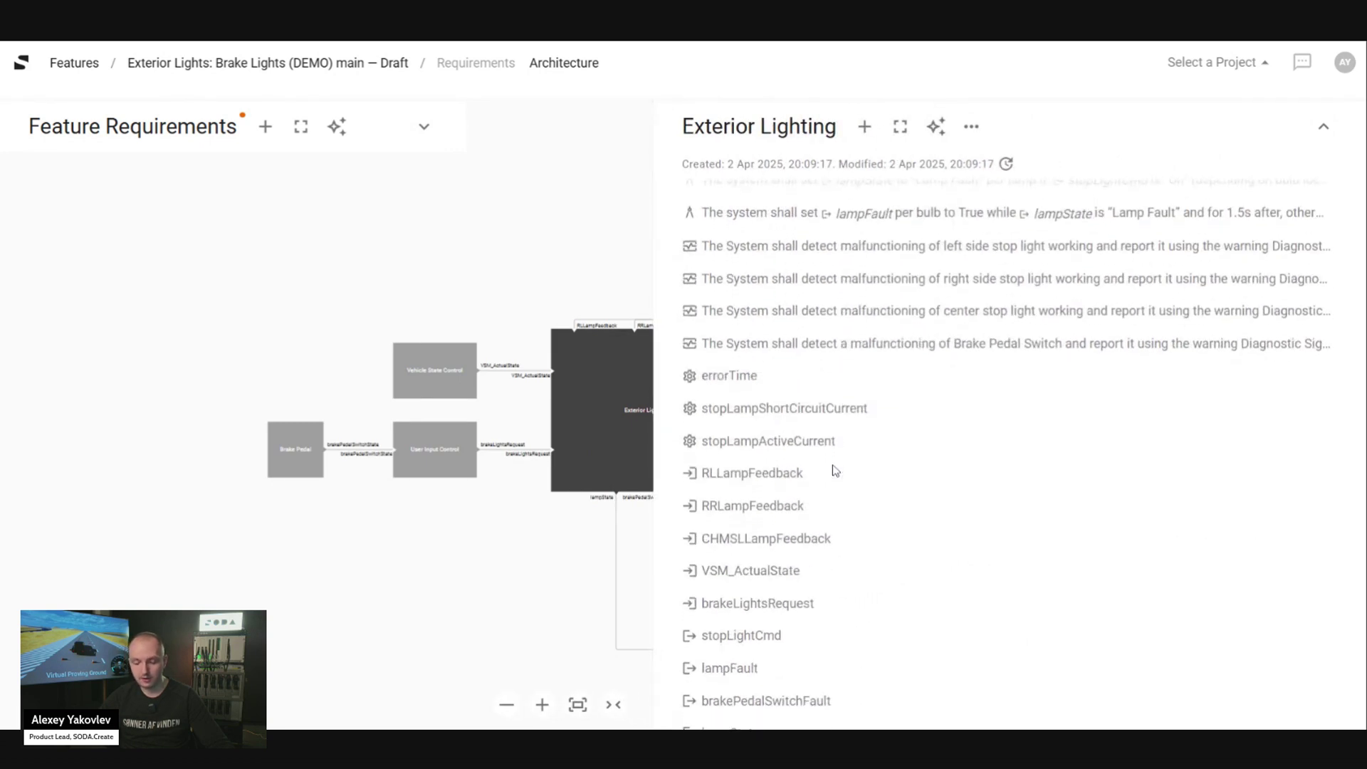
left_click(756, 416)
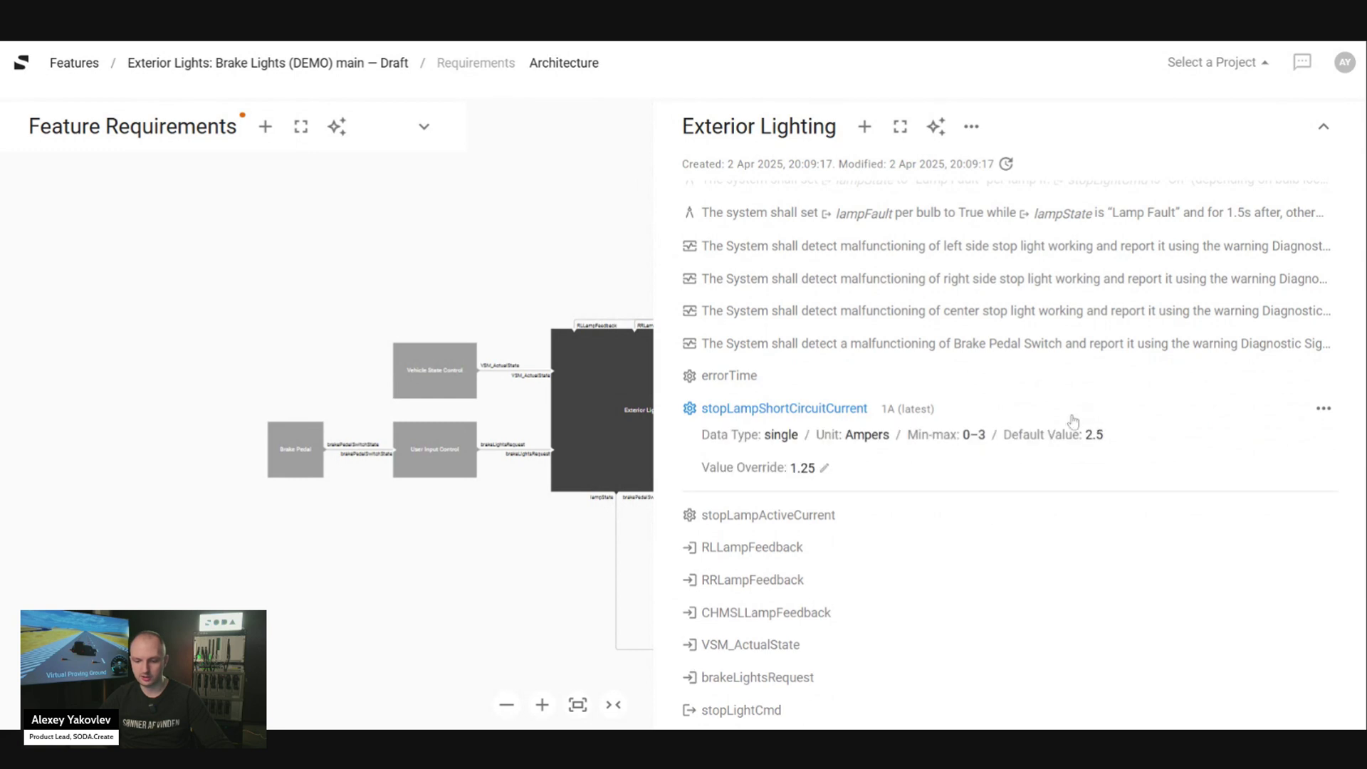
Examine the data type options and the new enum form while editing stopLampShortCircuitCurrent, discarding any changes.
left_click(1319, 411)
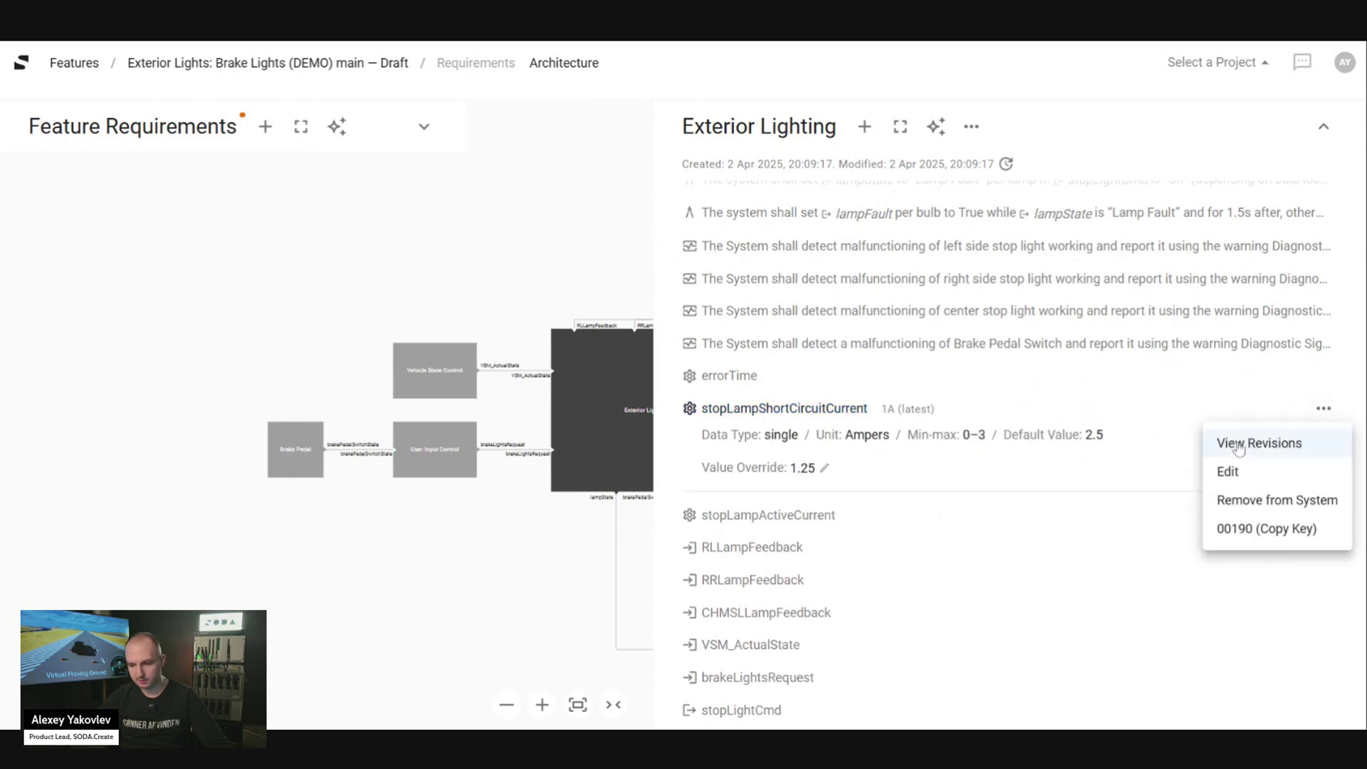
left_click(1234, 467)
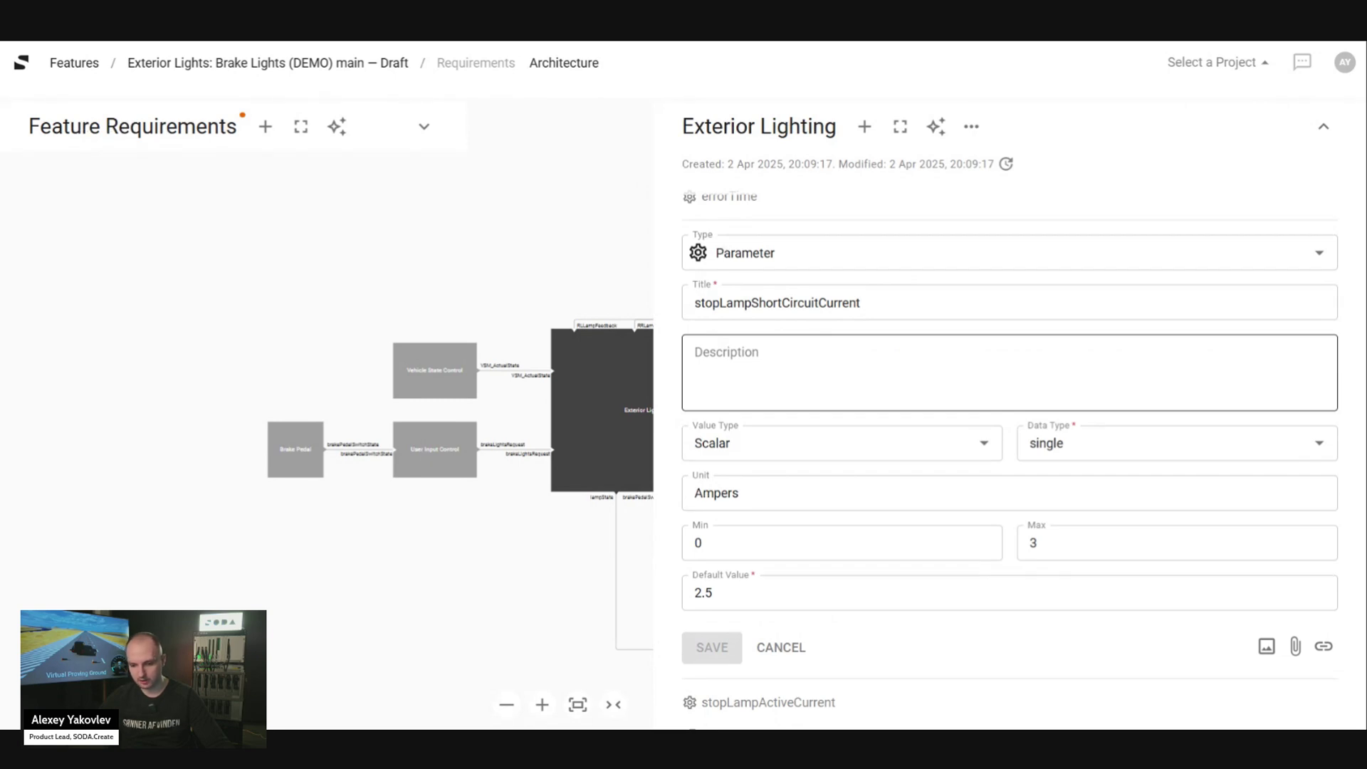
left_click(695, 352)
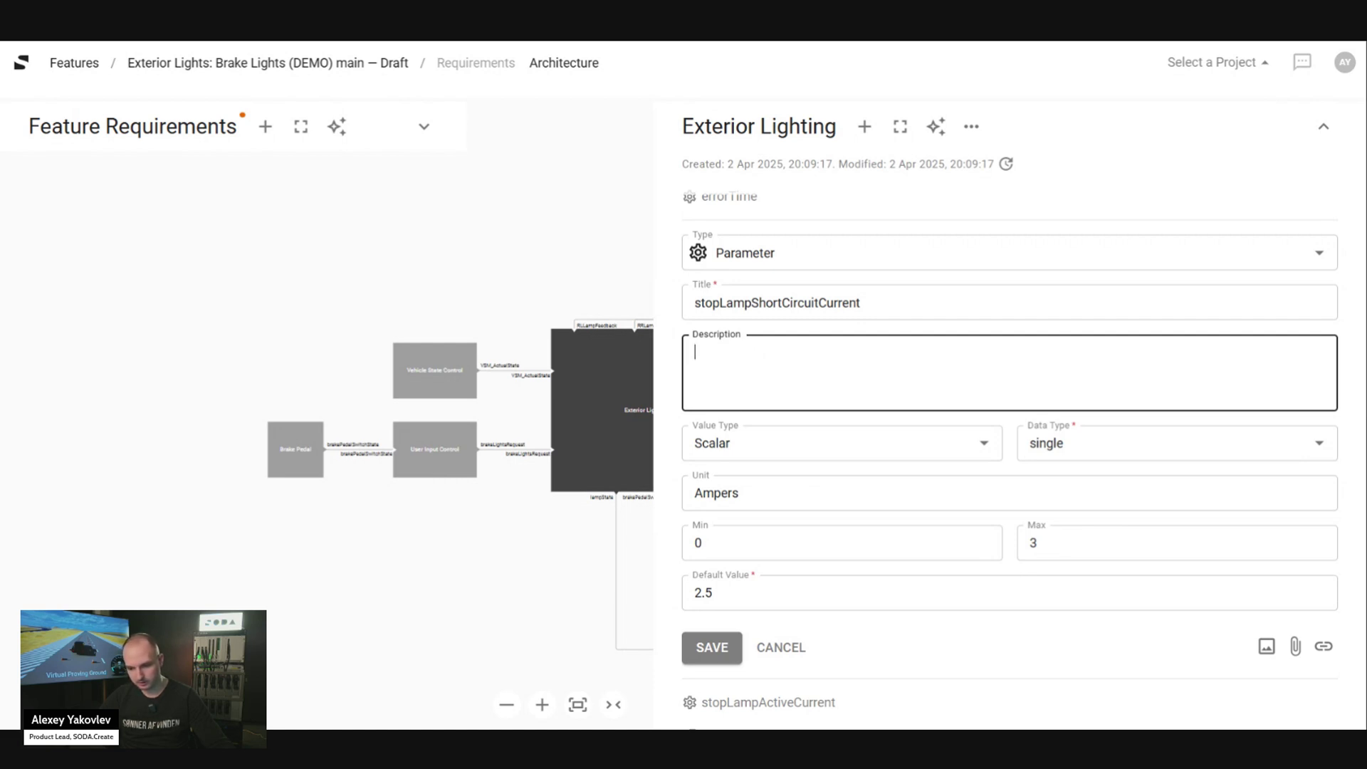
left_click(1044, 437)
scroll(1082, 374, "down", 2)
scroll(1082, 373, "up", 2)
scroll(1082, 374, "down", 2)
left_click(1074, 405)
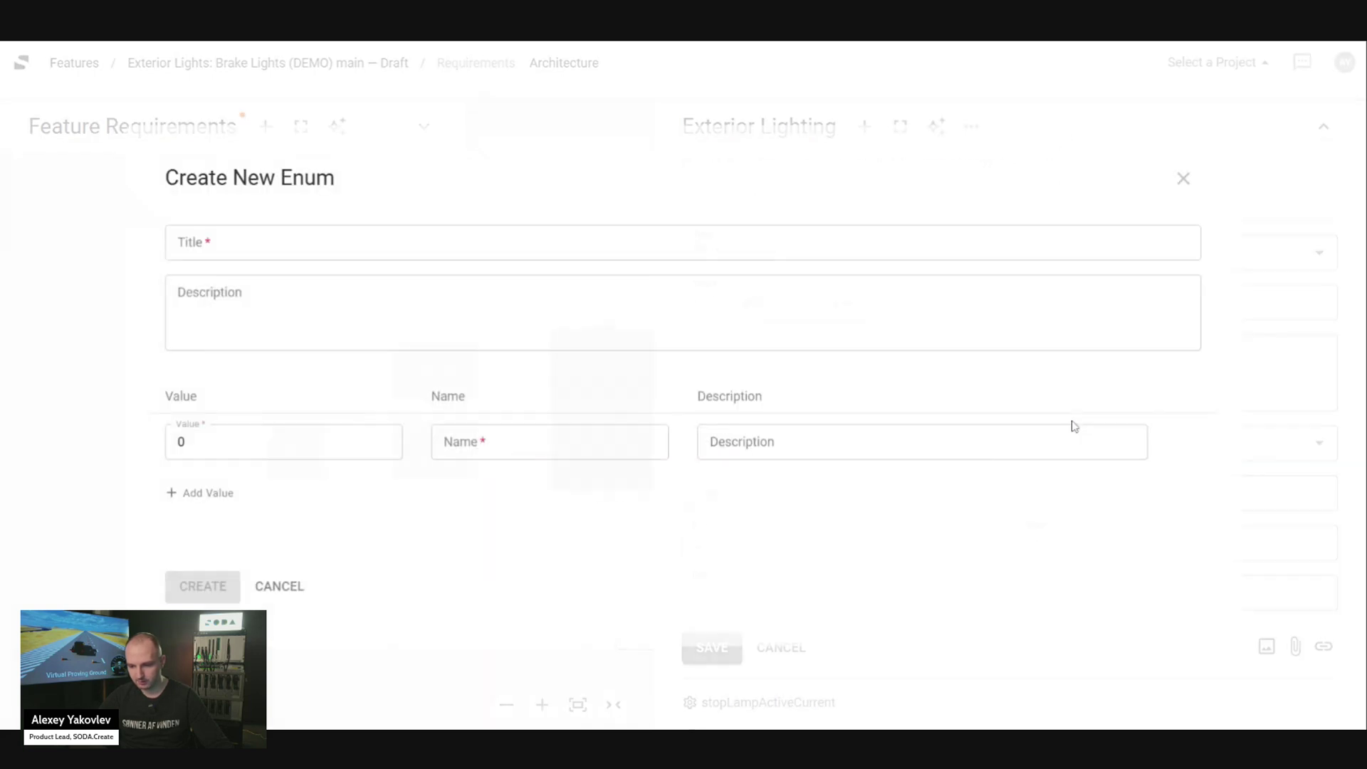
left_click(293, 595)
left_click(767, 648)
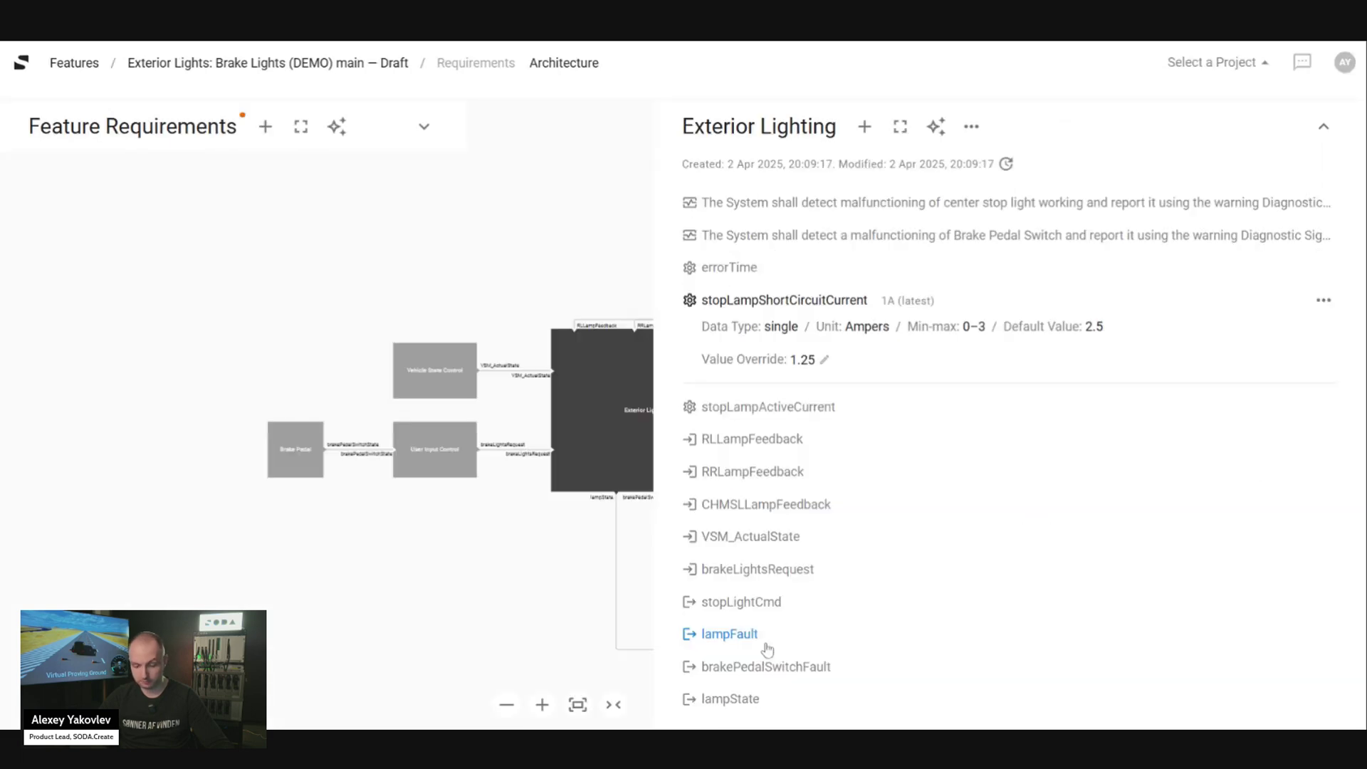
Deselect Exterior Lighting, collapse and narrow the Systems list, and enlarge the architecture diagram.
left_click(784, 303)
left_click(466, 239)
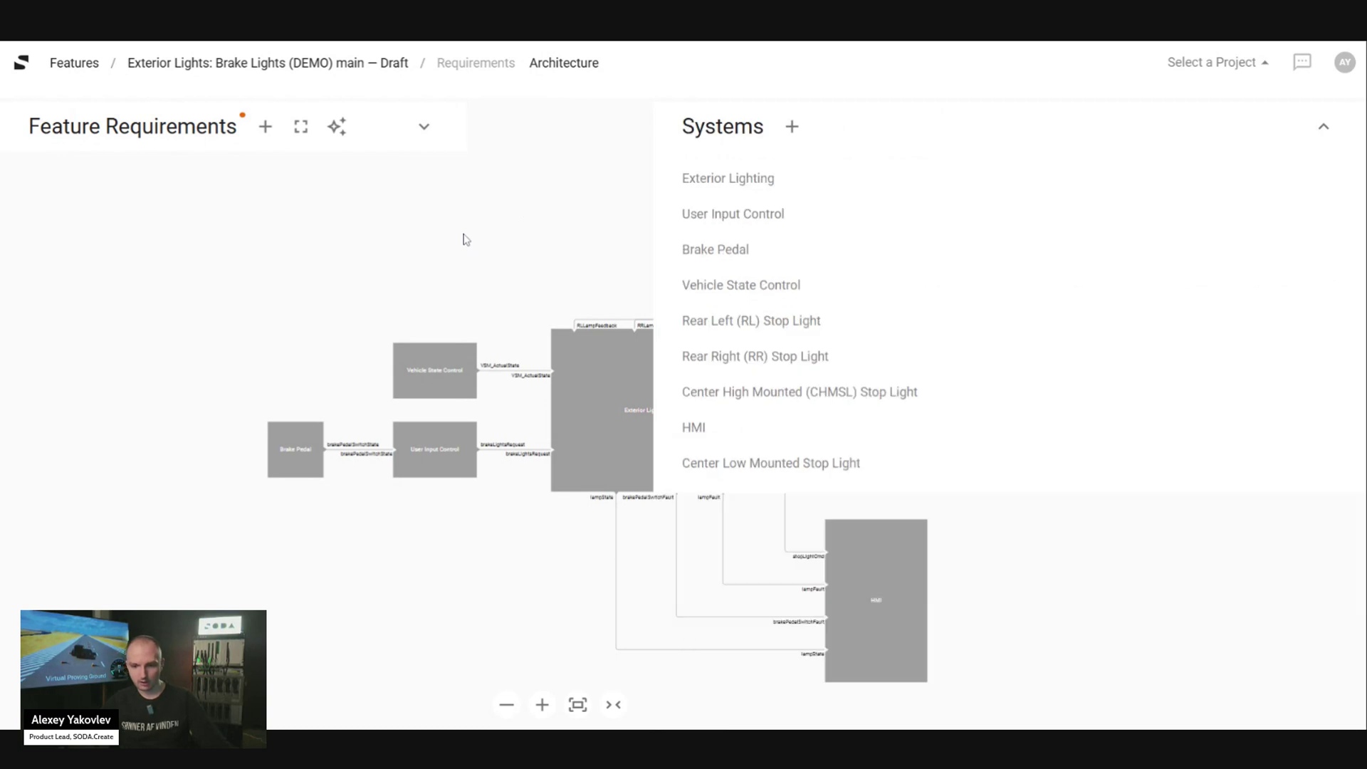
left_click(1324, 128)
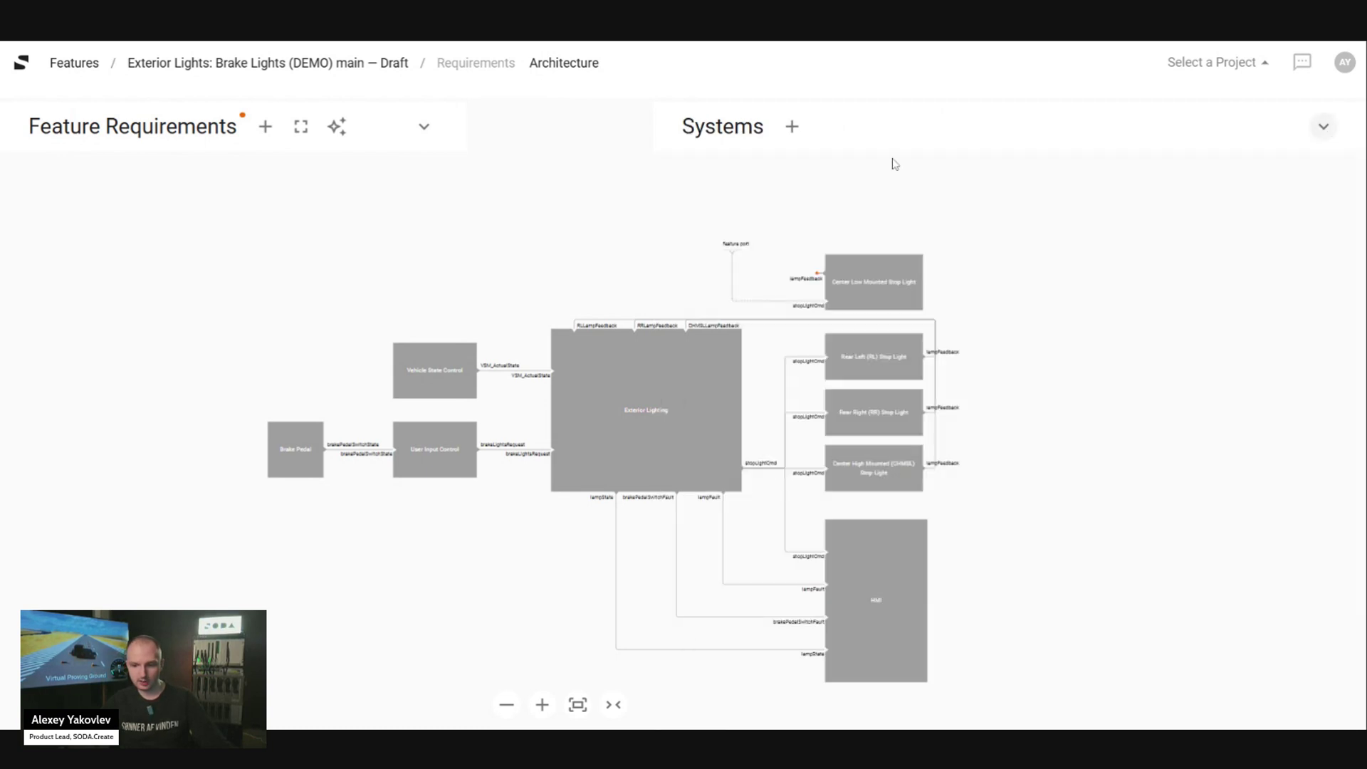
left_click(617, 403)
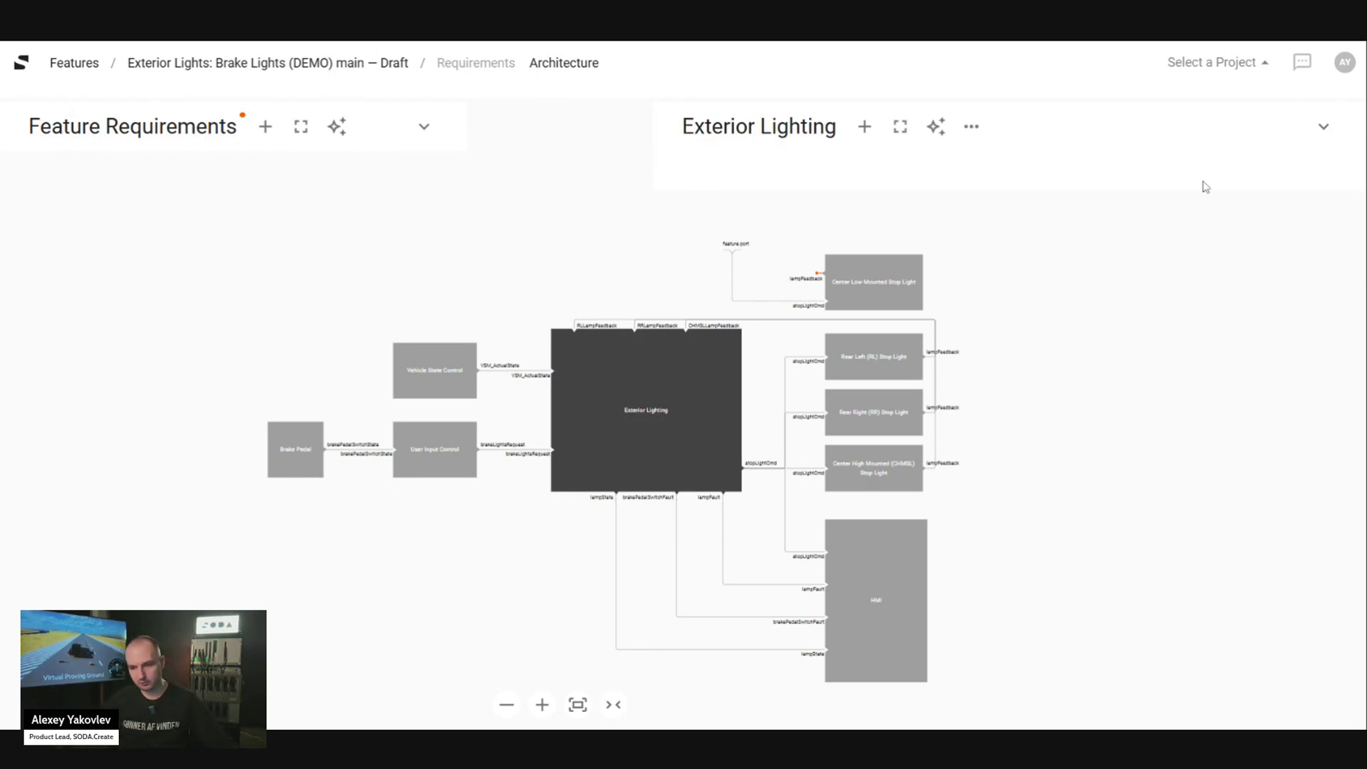
left_click_drag(663, 166, 941, 162)
left_click(1011, 322)
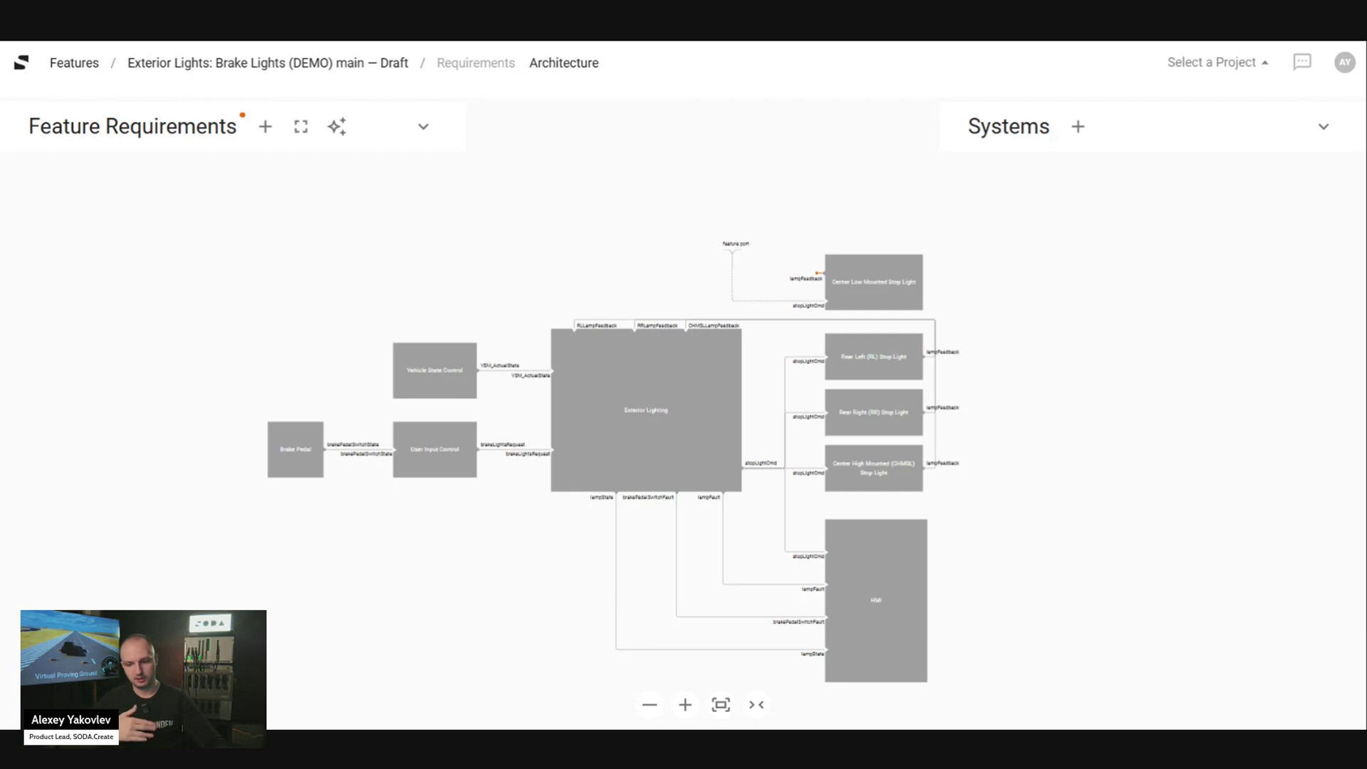
left_click(688, 705)
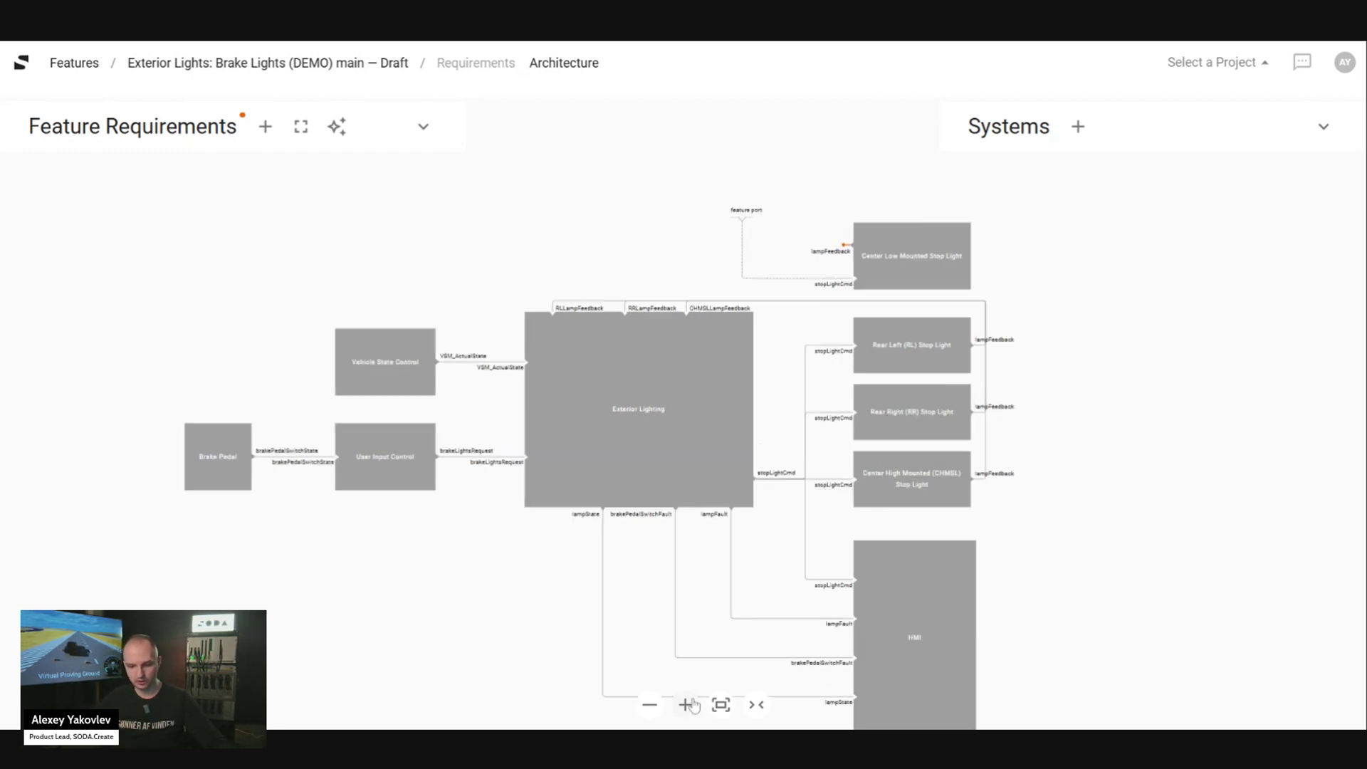
left_click(688, 705)
Open the requirements of the Exterior Lighting (DEMO) system's latest main draft from the Systems library.
mouse_move(682, 72)
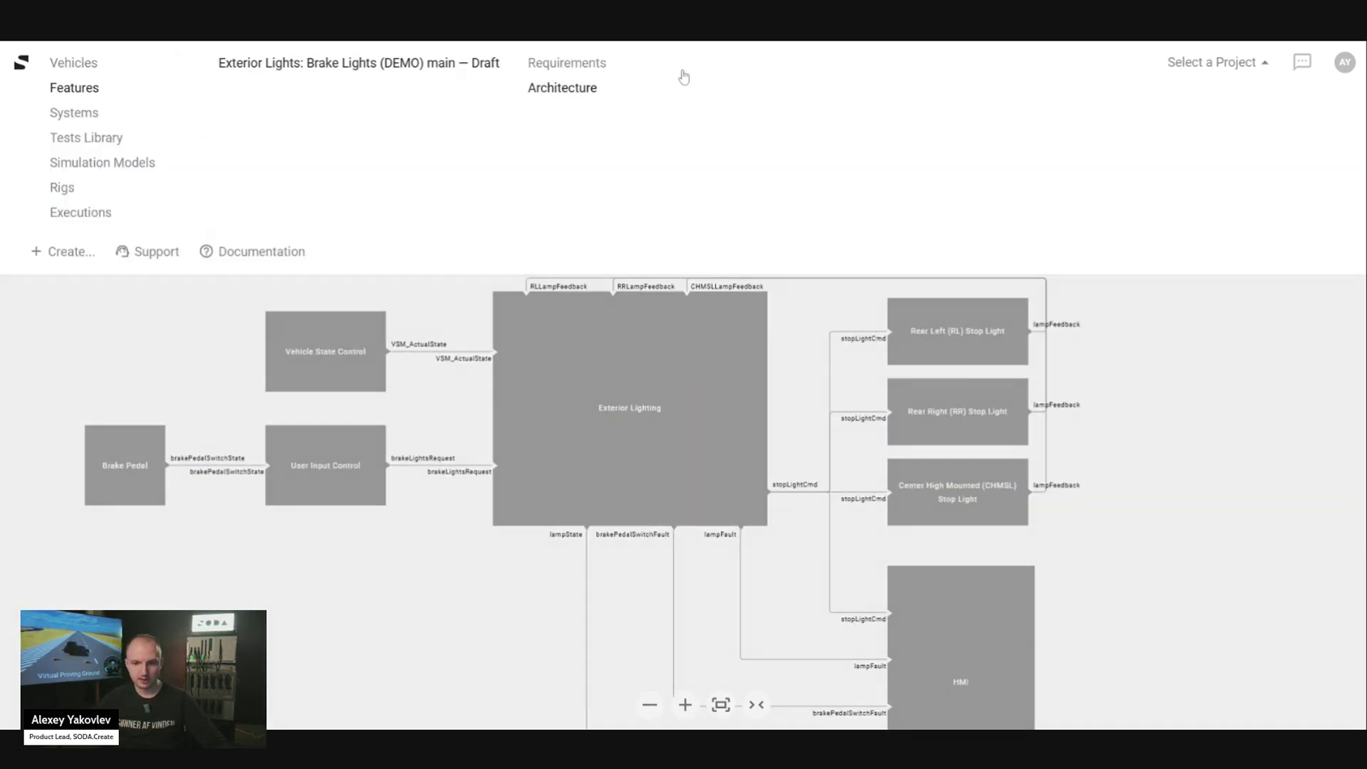
left_click(81, 116)
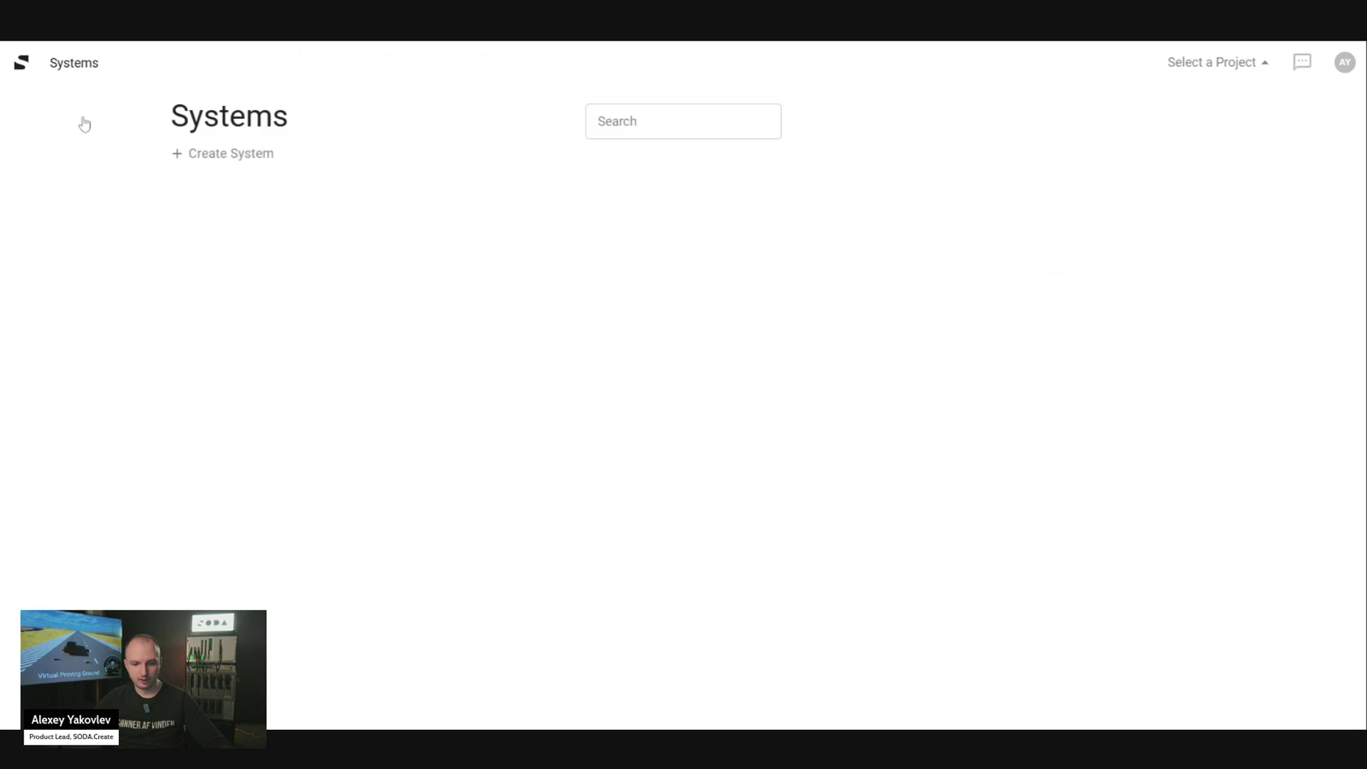
left_click(195, 272)
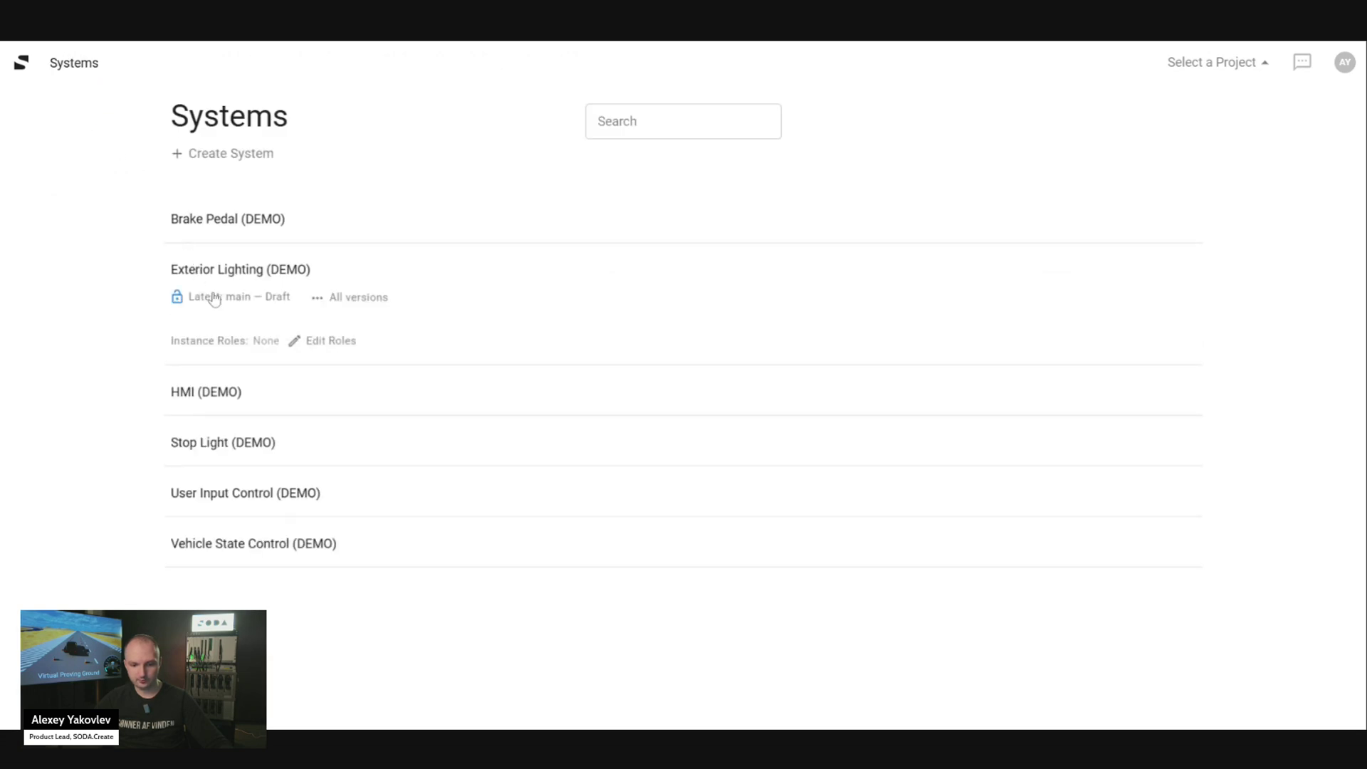
left_click(214, 298)
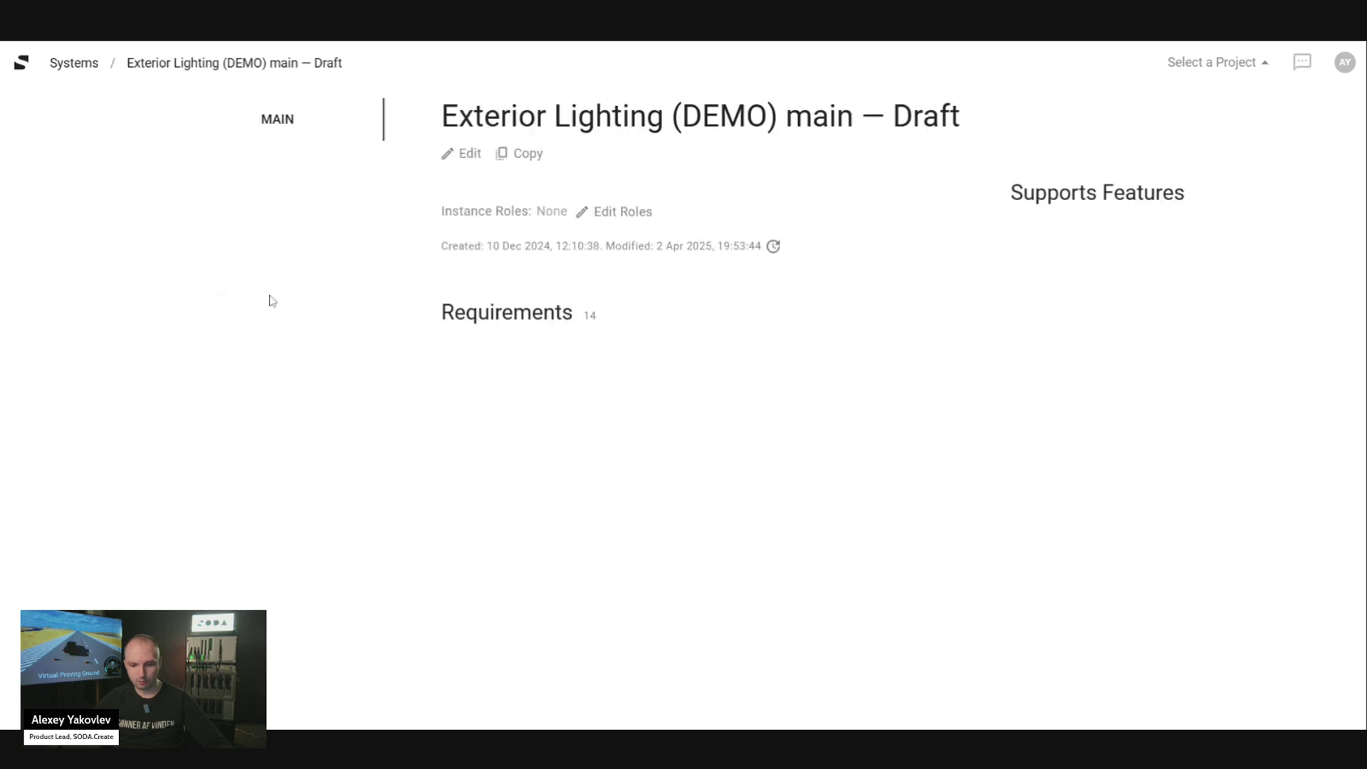
left_click(491, 310)
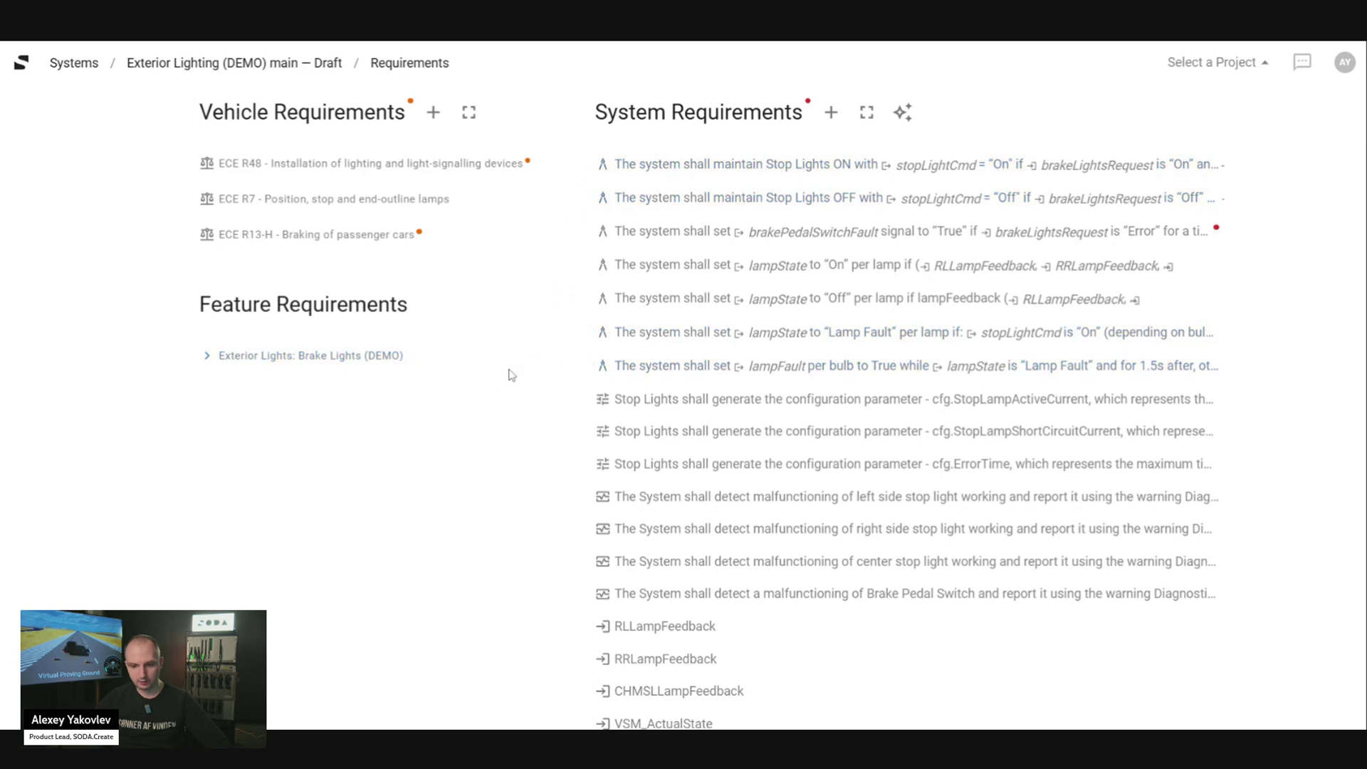
Expand version 1.1.0 of the Exterior Lights: Brake Lights (DEMO) feature and trace its Endurance or Regenerative braking requirement to the system requirements.
left_click_drag(574, 377, 612, 425)
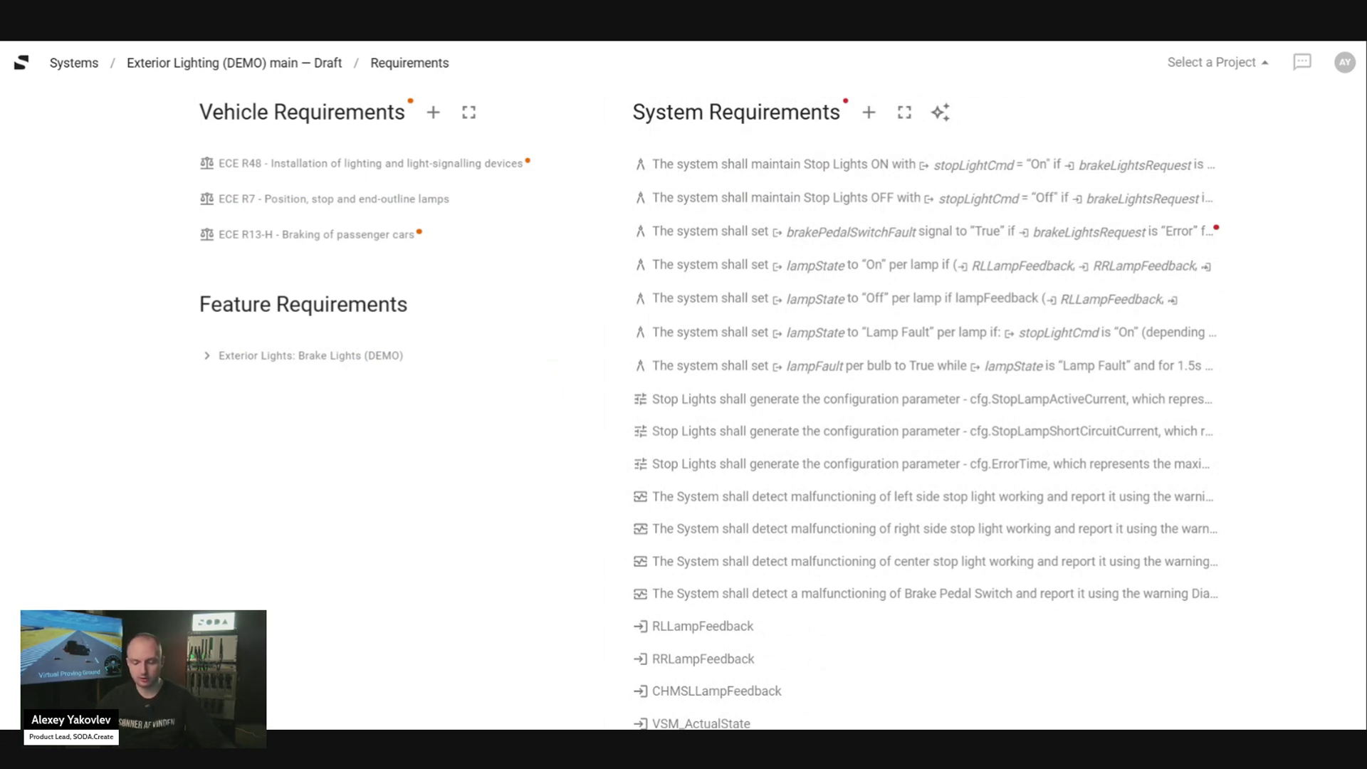
left_click(205, 360)
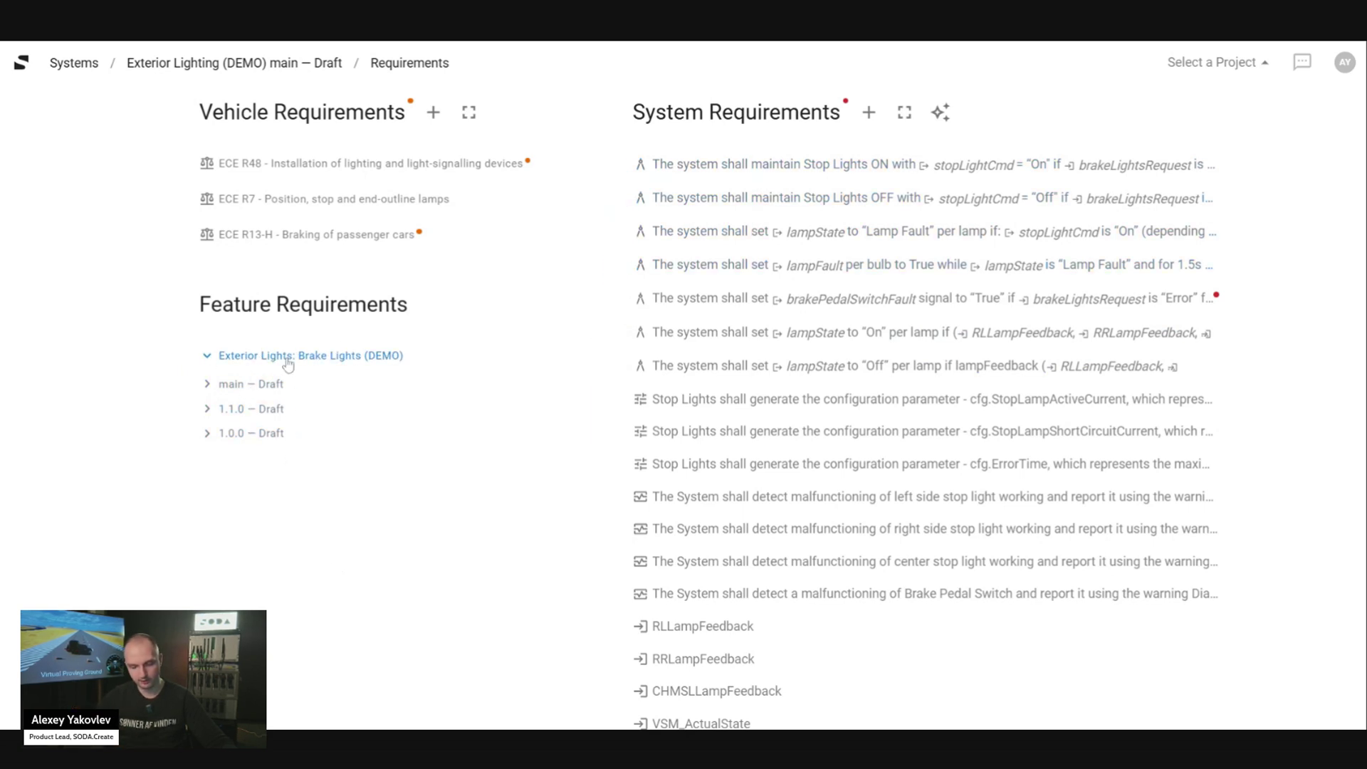
left_click(207, 414)
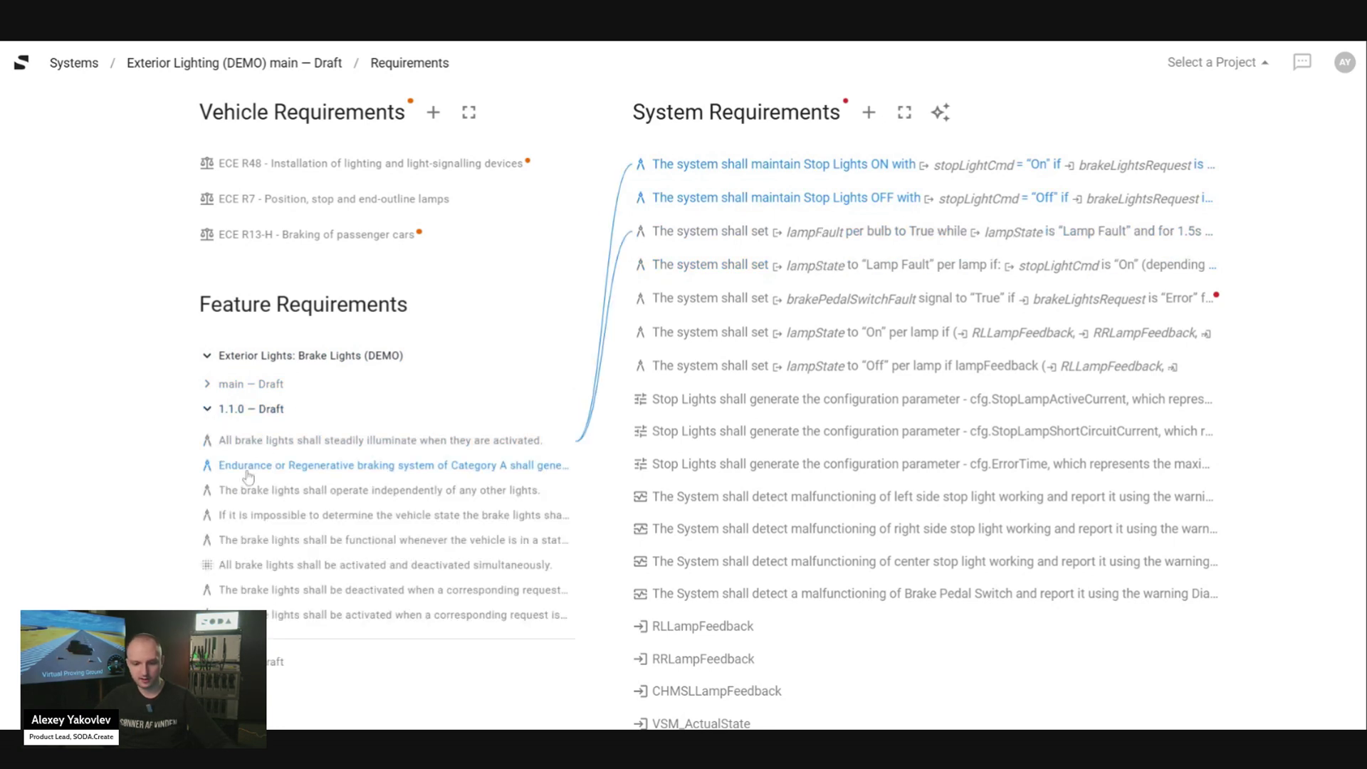
left_click_drag(606, 554, 682, 562)
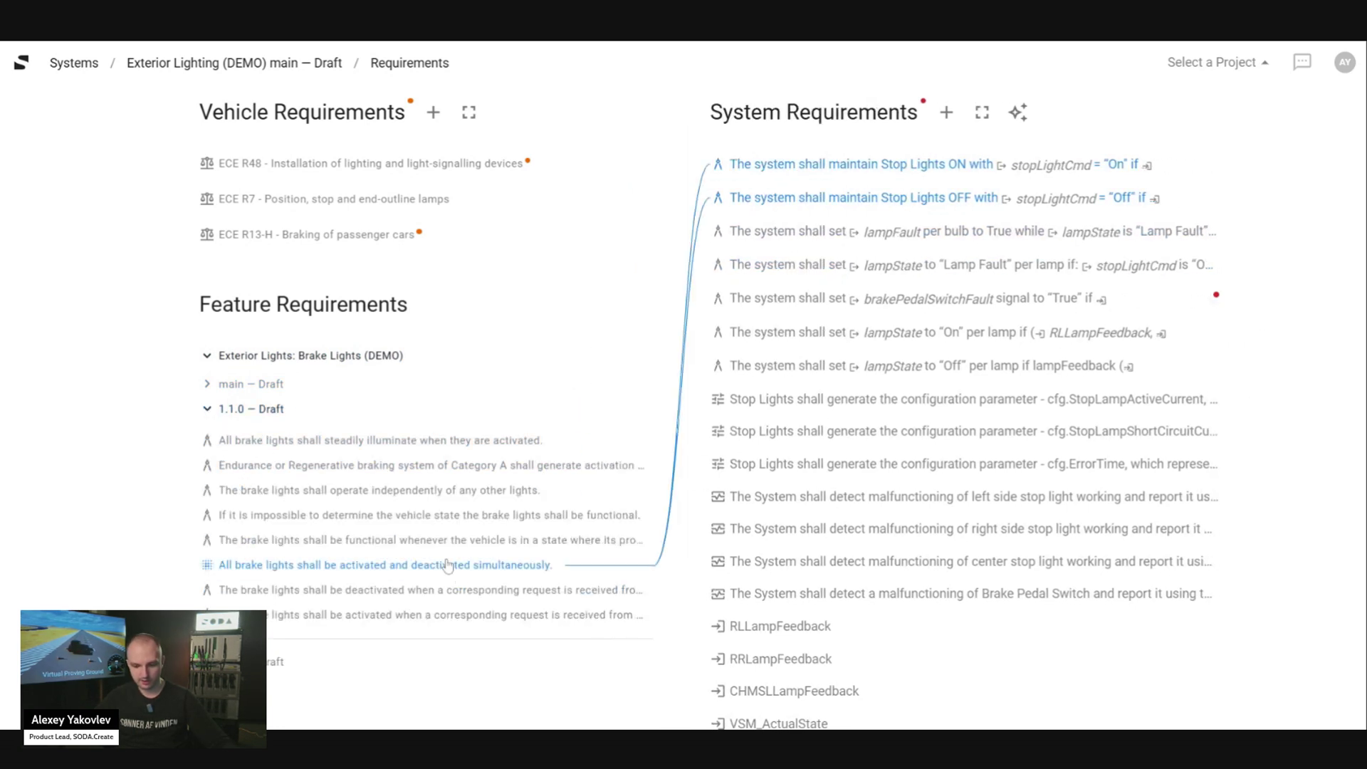
left_click(394, 472)
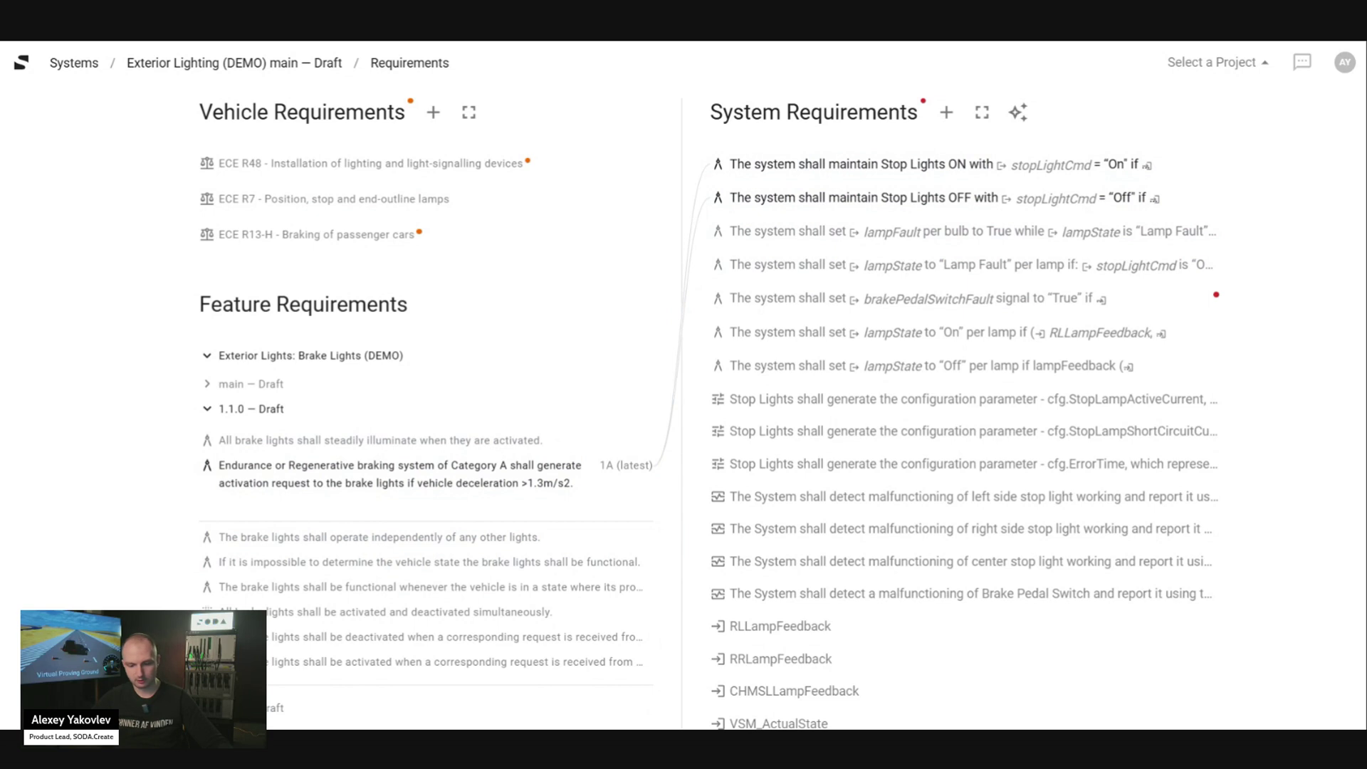
Reopen the system's requirements and load the main version of Exterior Lights: Brake Lights (DEMO) as a source for adding requirements from features.
left_click(285, 69)
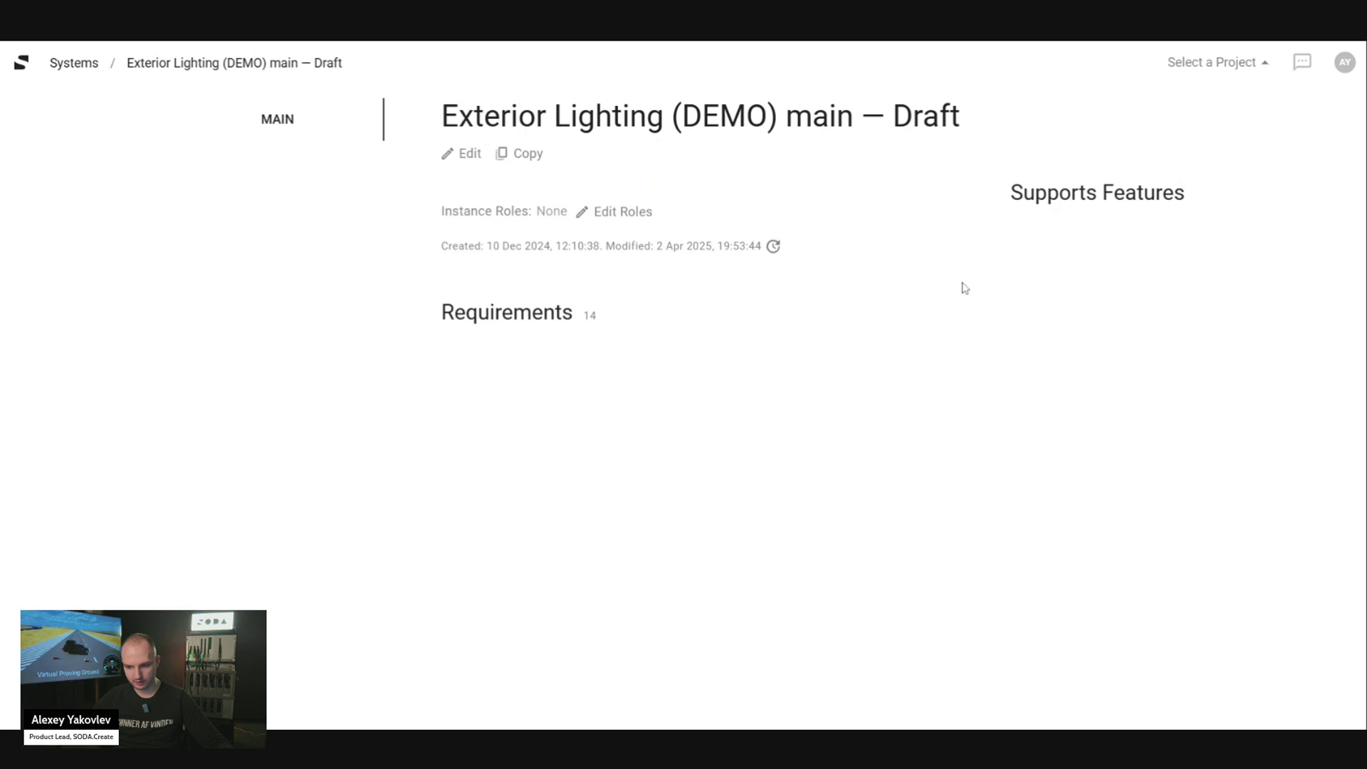
left_click(513, 318)
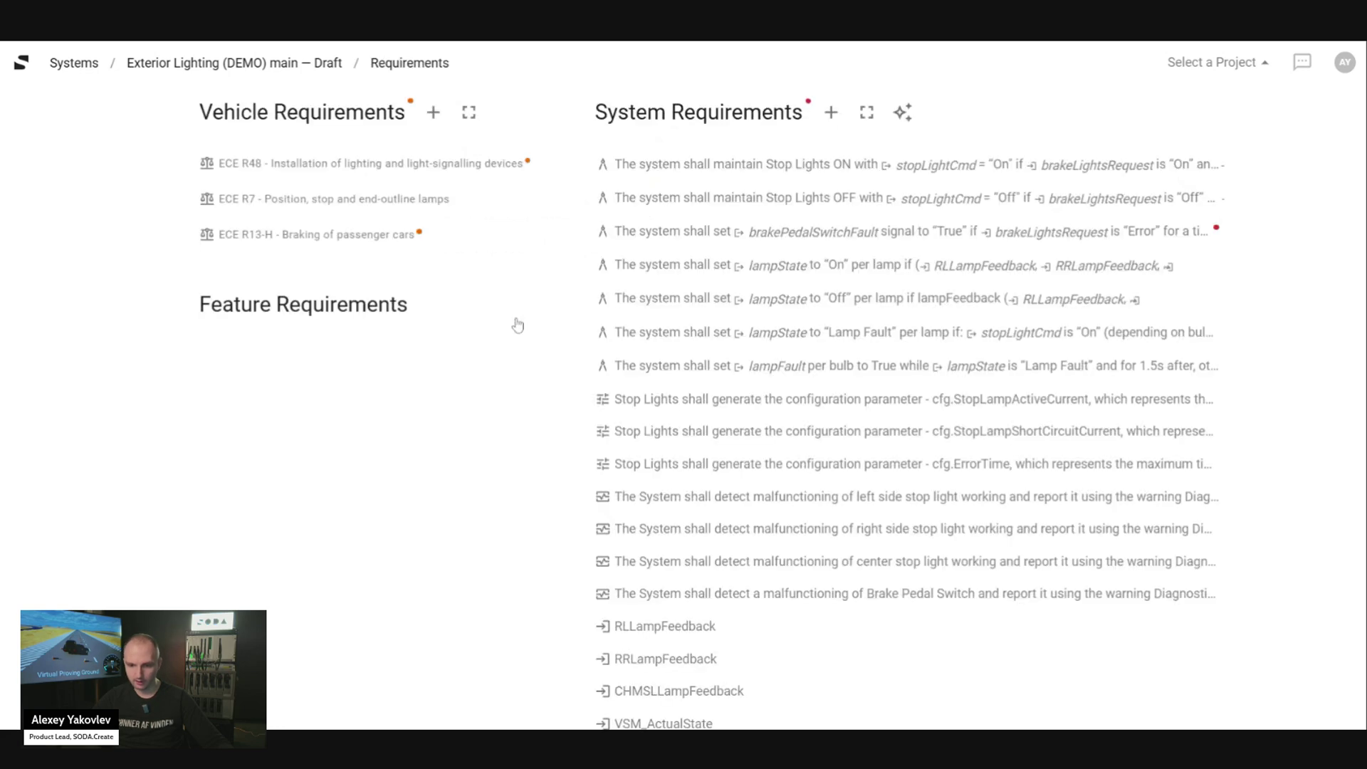
left_click(831, 113)
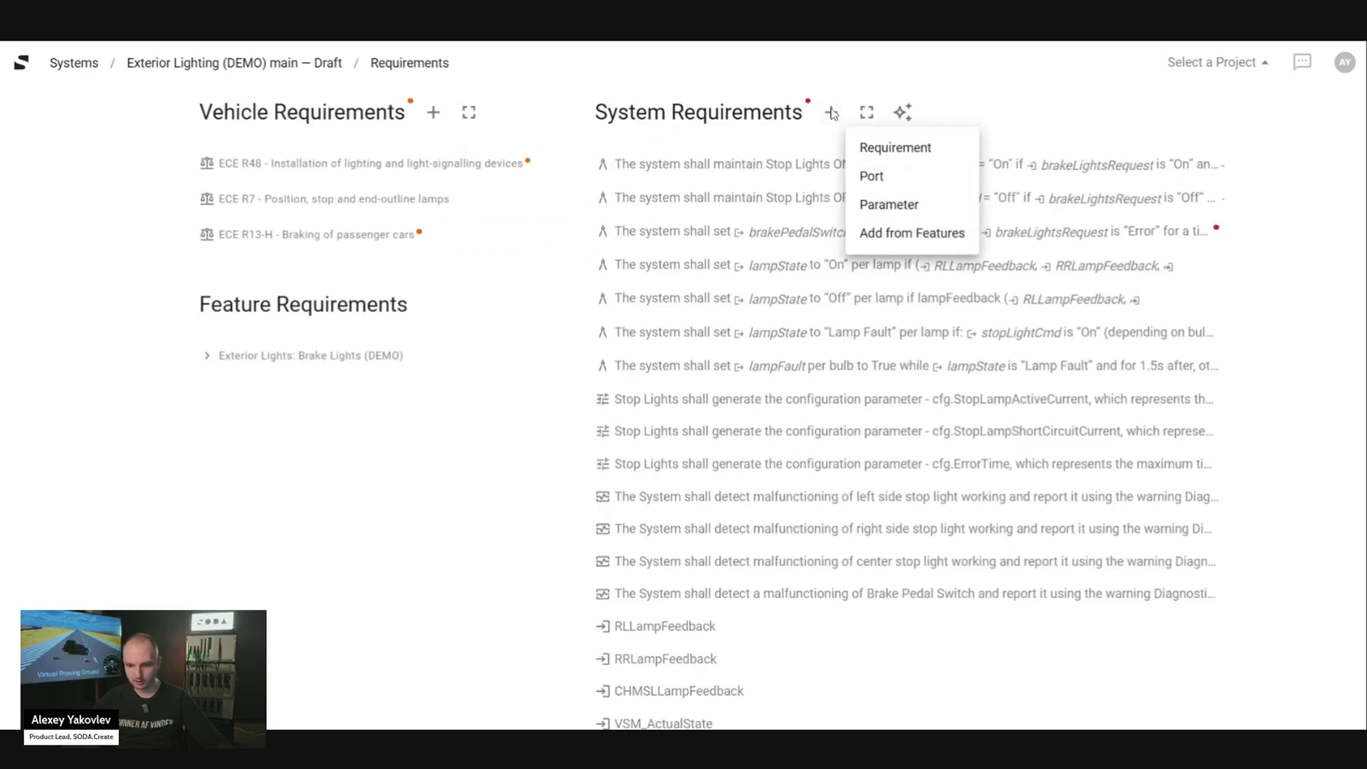
left_click(890, 228)
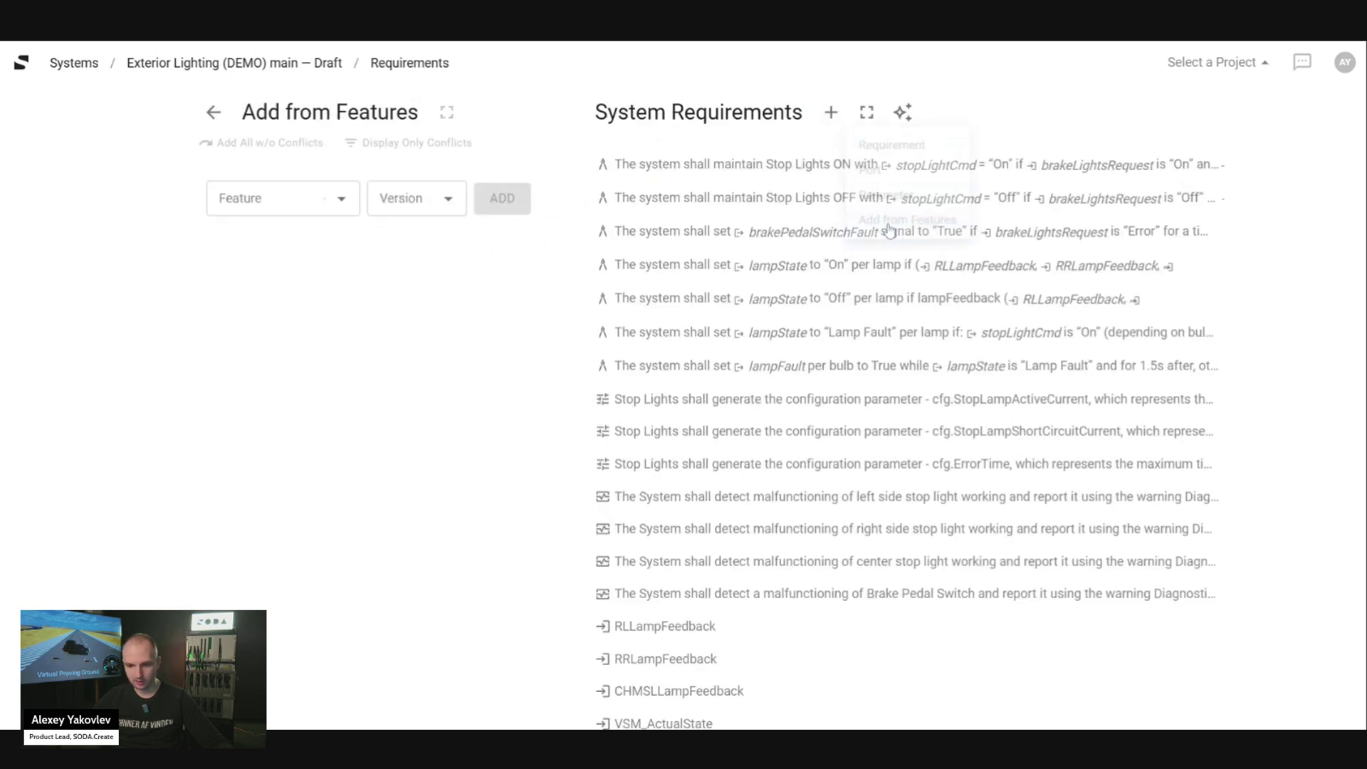
left_click(335, 207)
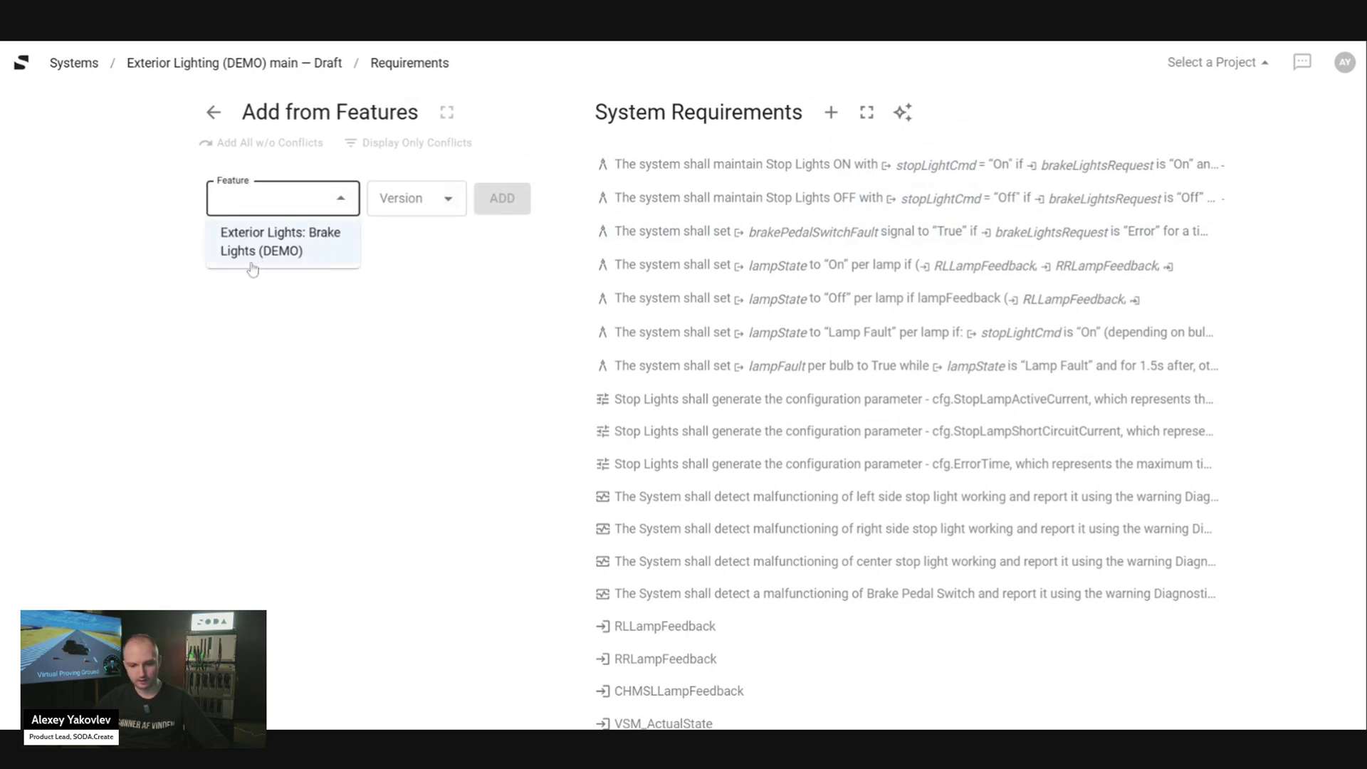
left_click(277, 260)
left_click(413, 198)
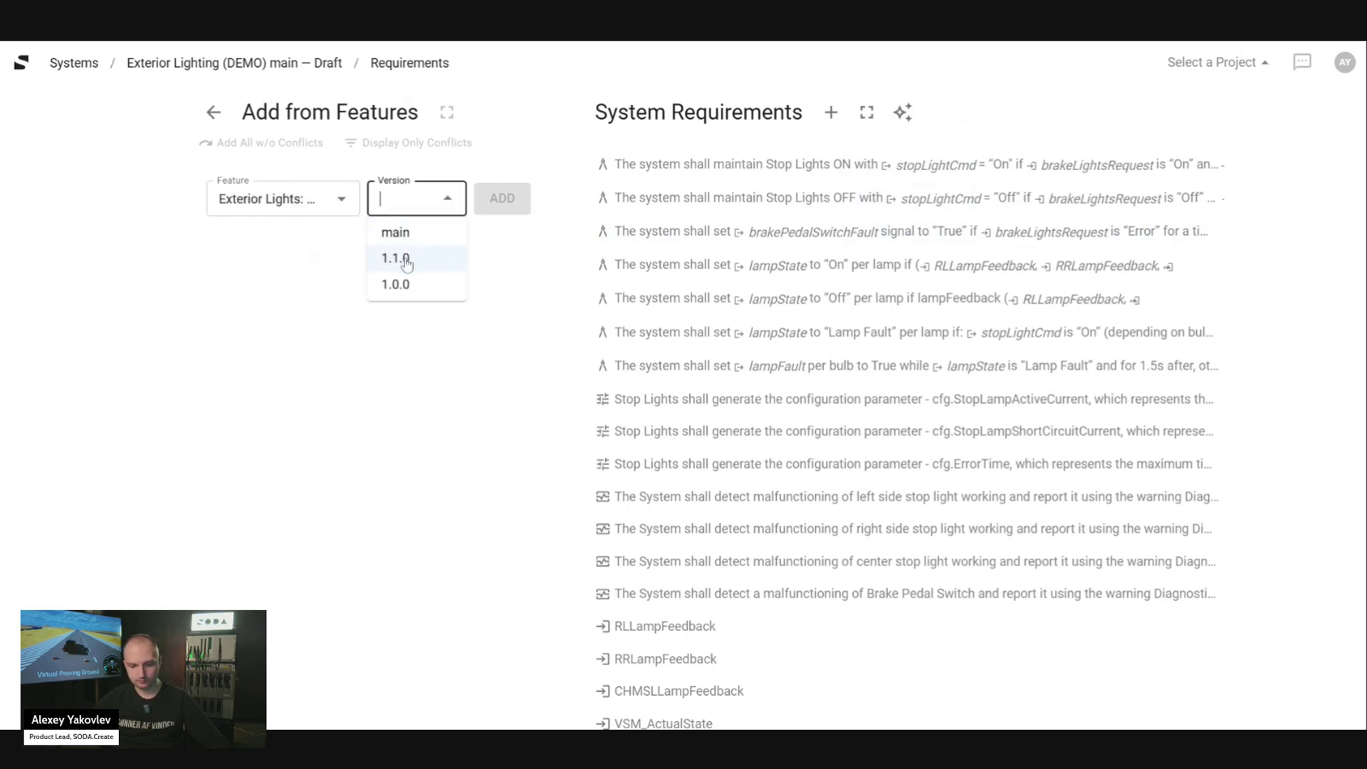
left_click(406, 234)
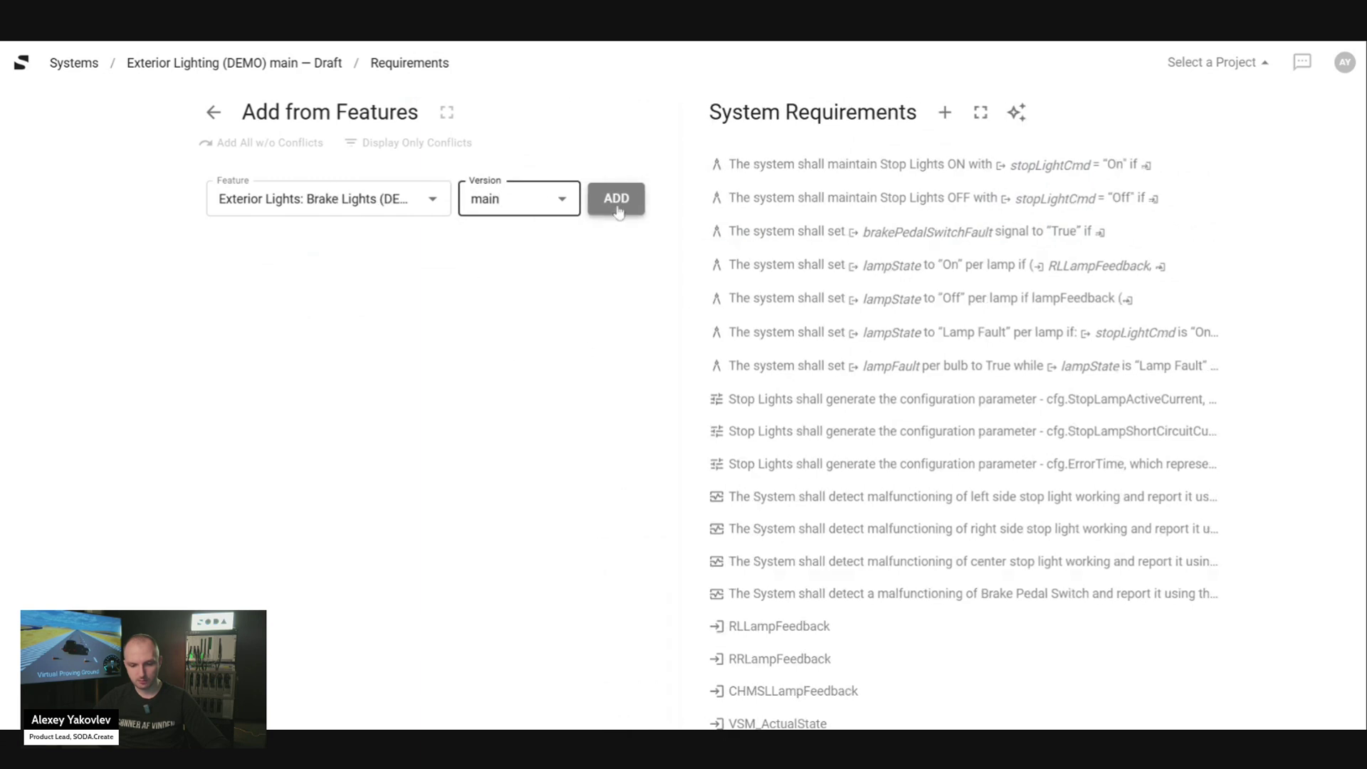
left_click(617, 199)
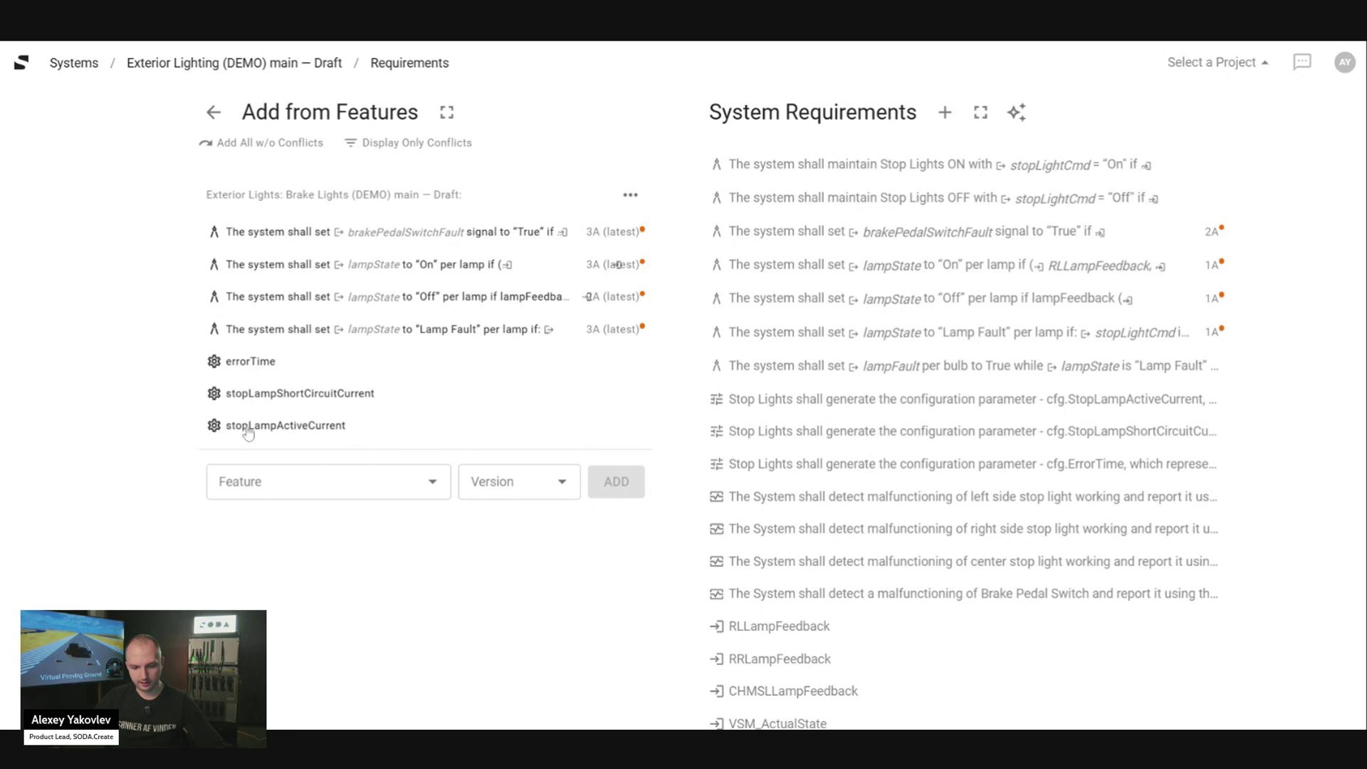
Load version 1.0.0 of Exterior Lights: Brake Lights (DEMO) as a second feature source for the system requirements.
scroll(824, 425, "down", 3)
scroll(824, 424, "up", 3)
left_click(328, 482)
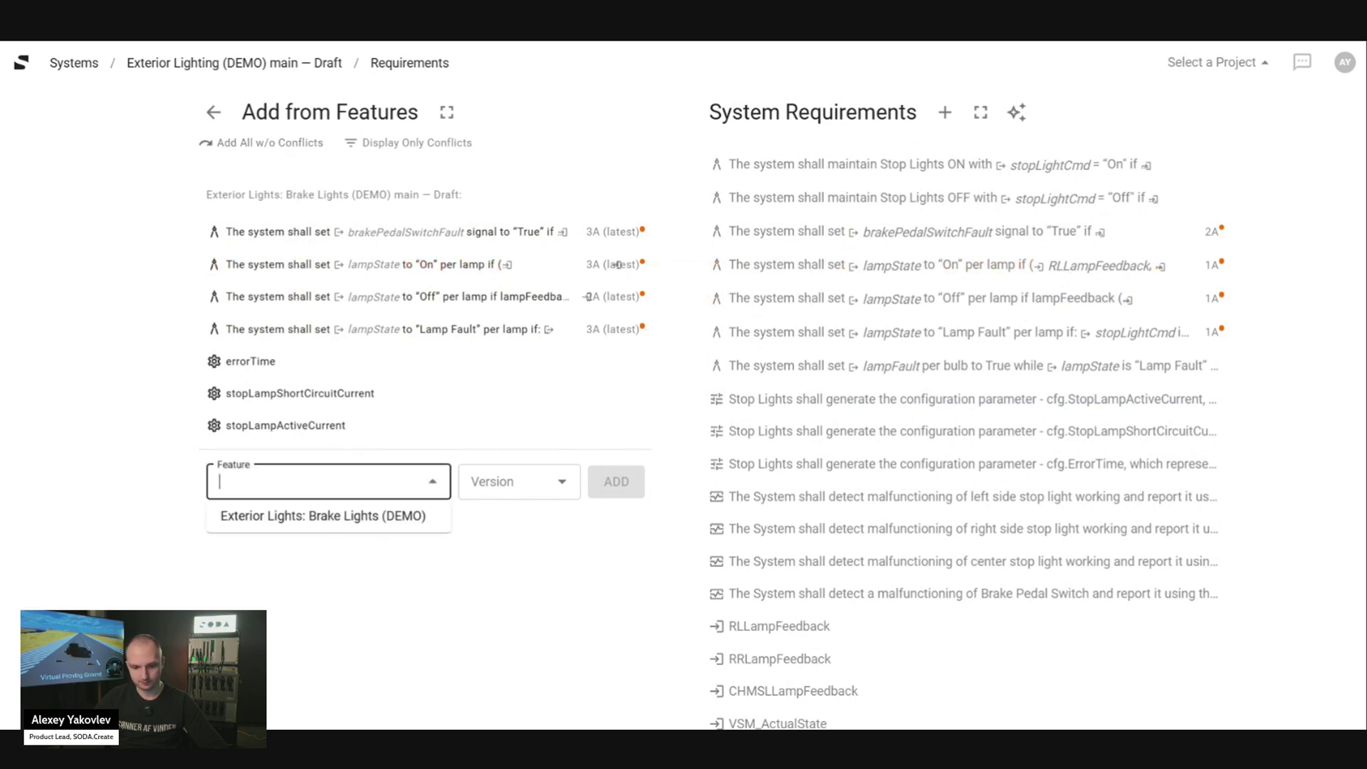
left_click(327, 517)
left_click(502, 482)
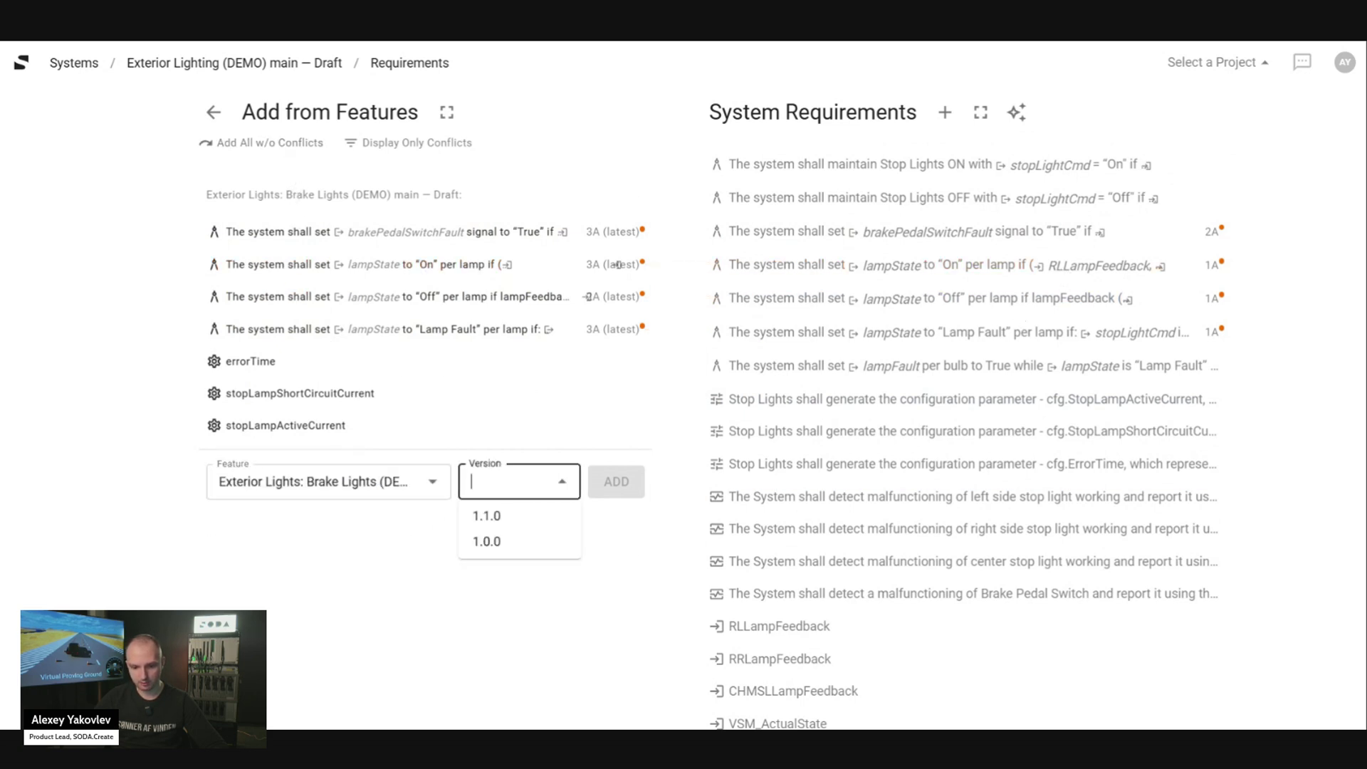
left_click(498, 517)
left_click(563, 496)
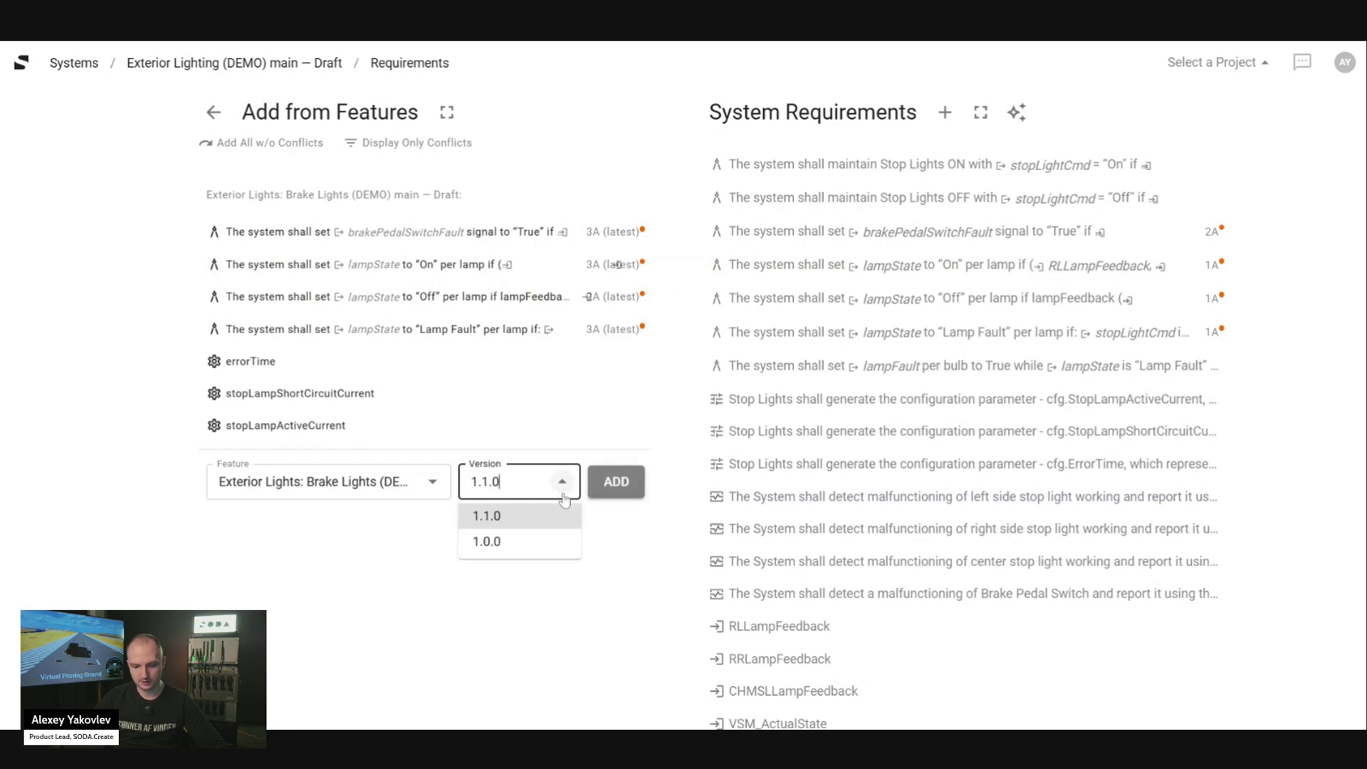
left_click(540, 541)
left_click(617, 483)
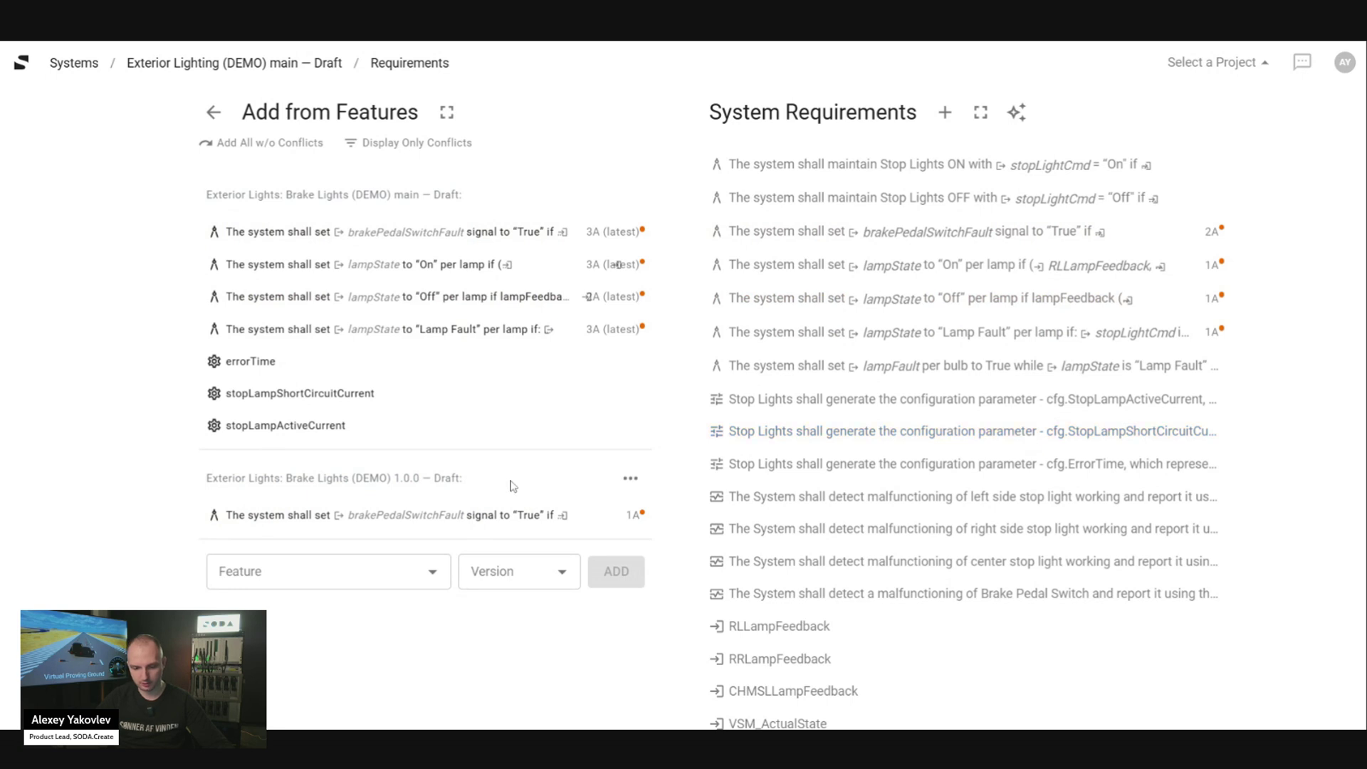
Add all requirements without conflicts to the system and replace its conflicting requirements with those of the feature's main version.
left_click(270, 144)
left_click(383, 174)
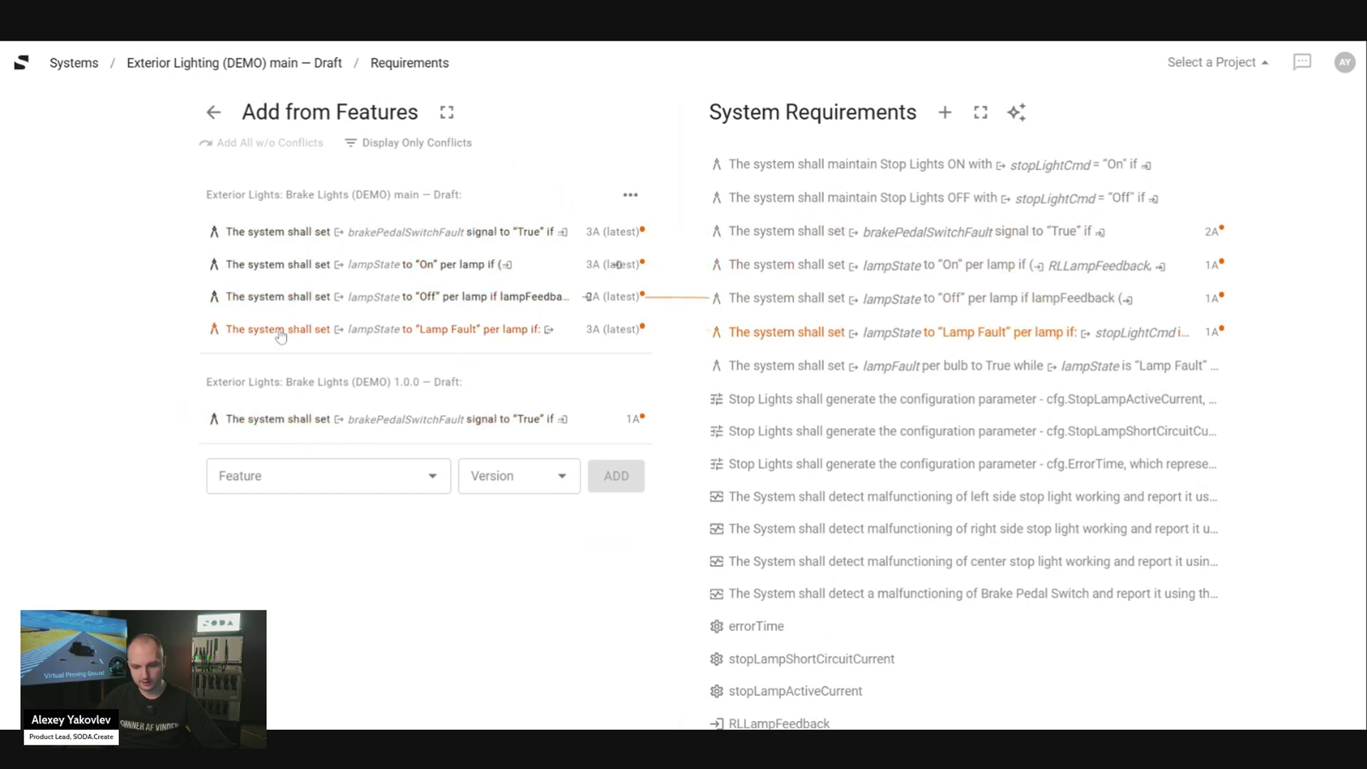
left_click_drag(284, 299, 849, 357)
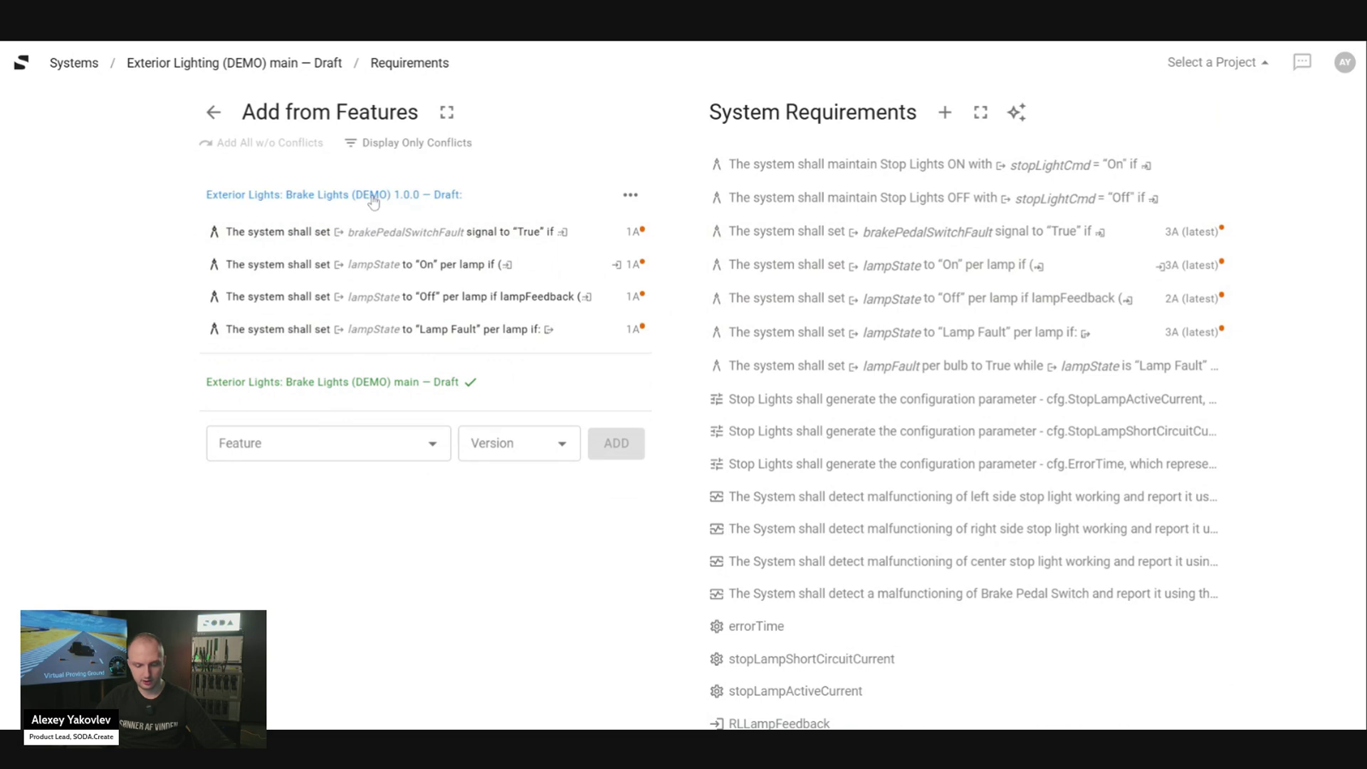
Remove the Exterior Lights: Brake Lights (DEMO) 1.0.0 version from the feature sources.
left_click(629, 195)
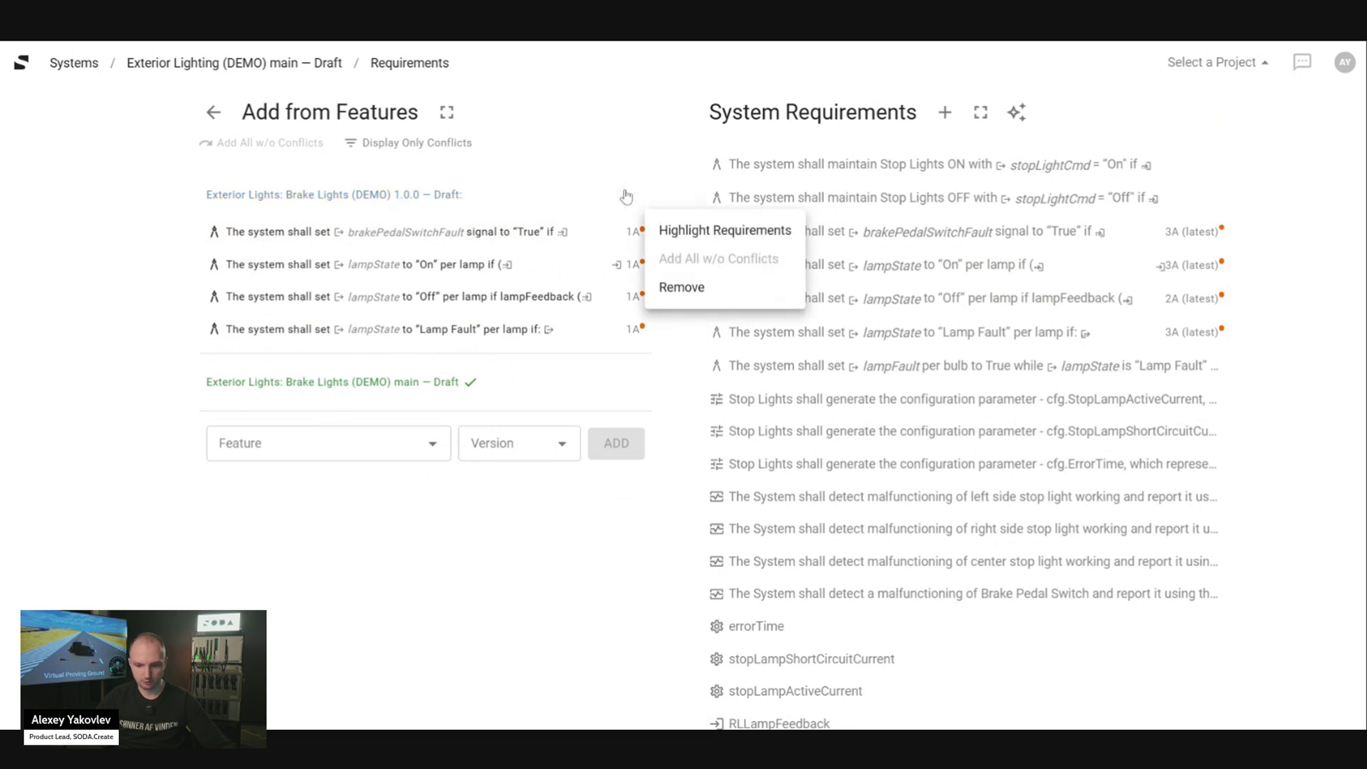
left_click(688, 289)
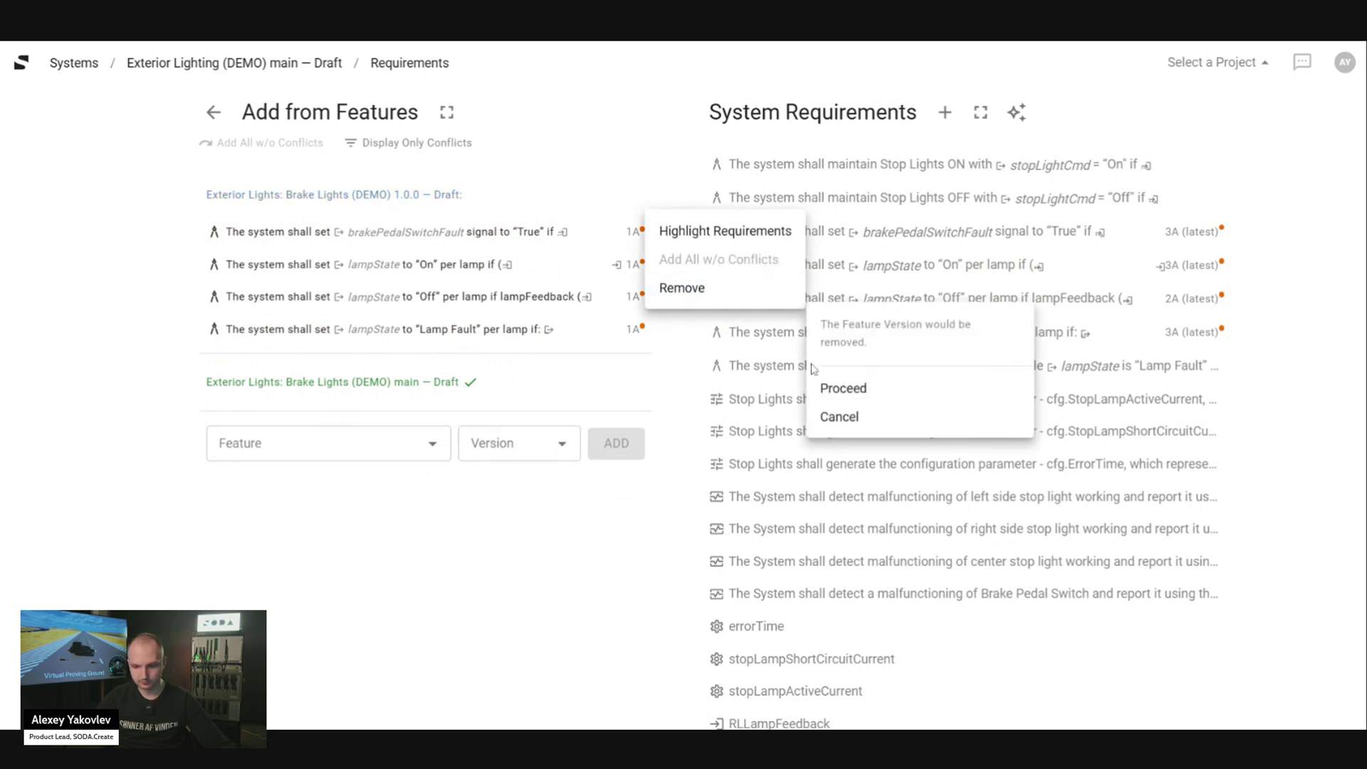
left_click(820, 387)
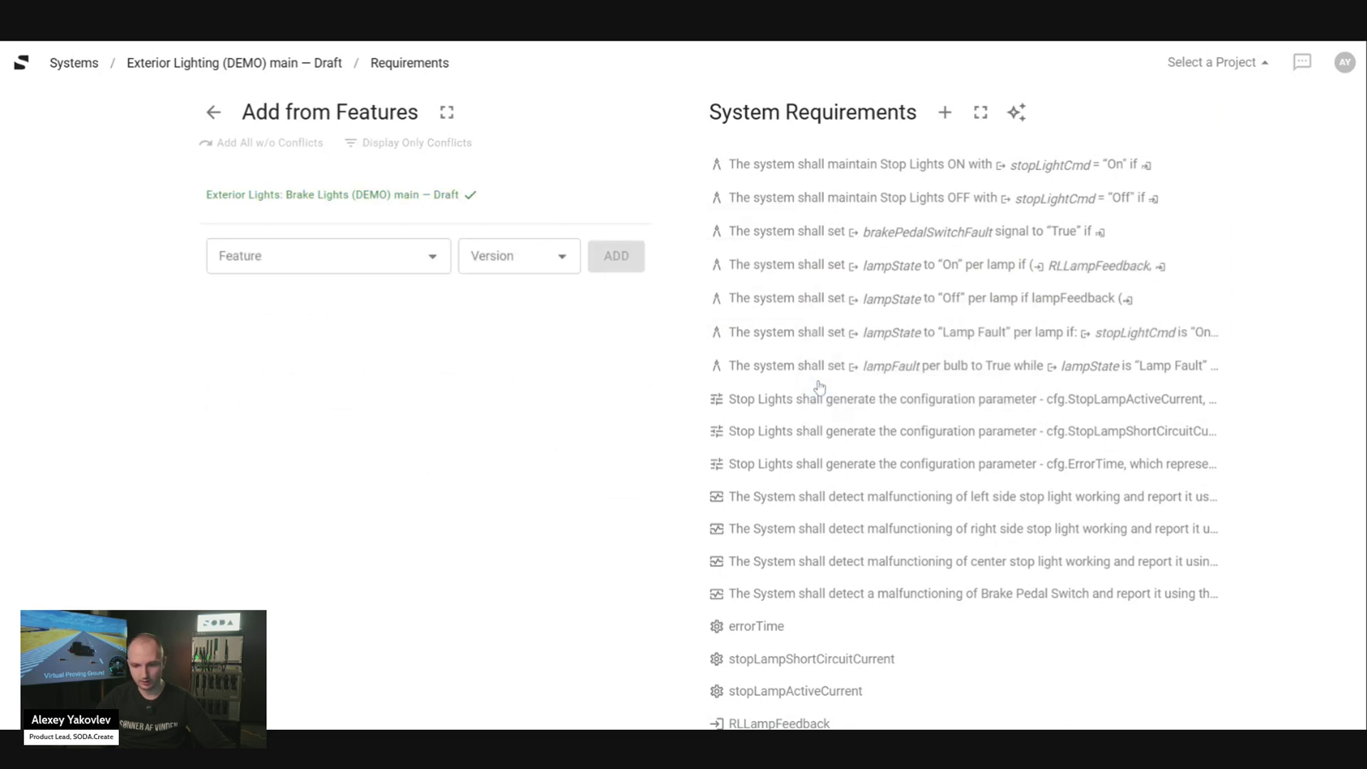
Follow the Exterior Lighting (DEMO) system's link to the Brake Lights main version and return to the system through the feature's architecture.
left_click(319, 71)
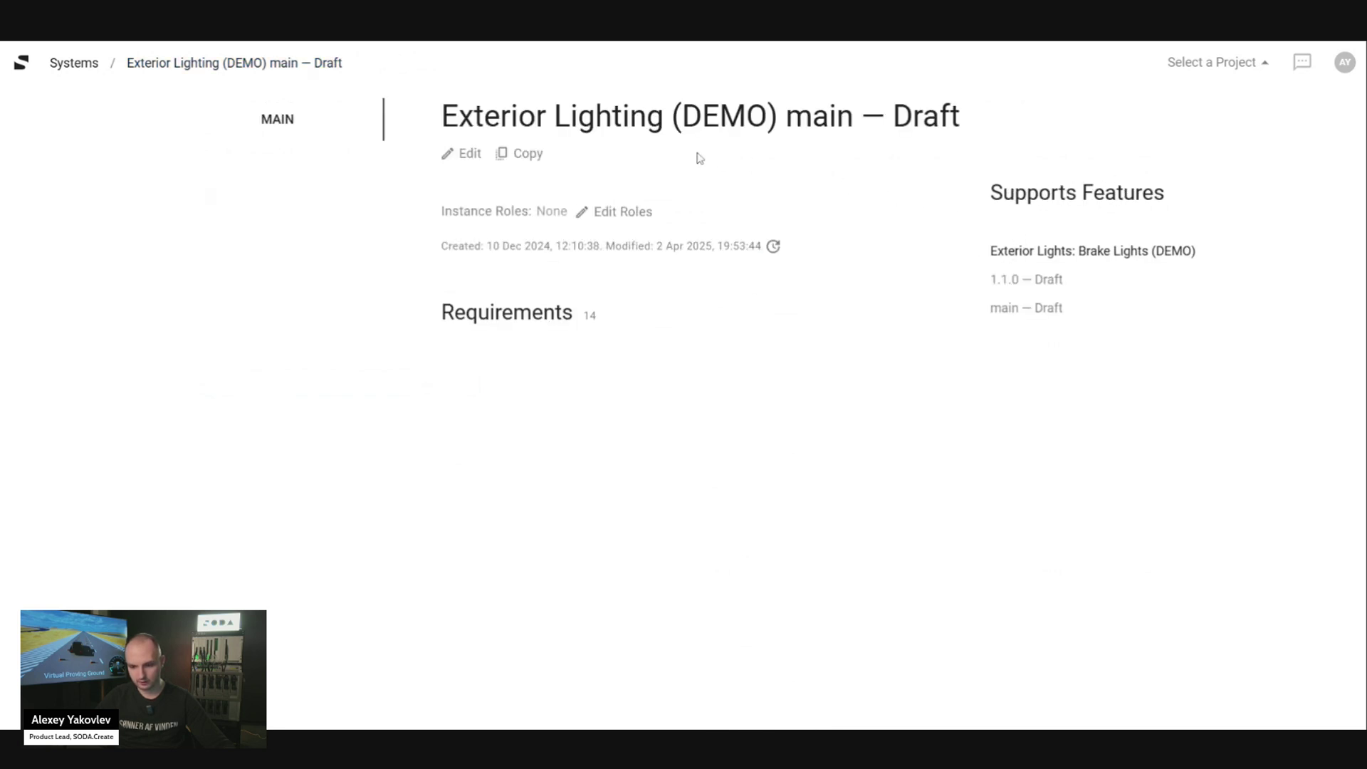
triple_click(612, 115)
left_click(612, 115)
left_click(1026, 310)
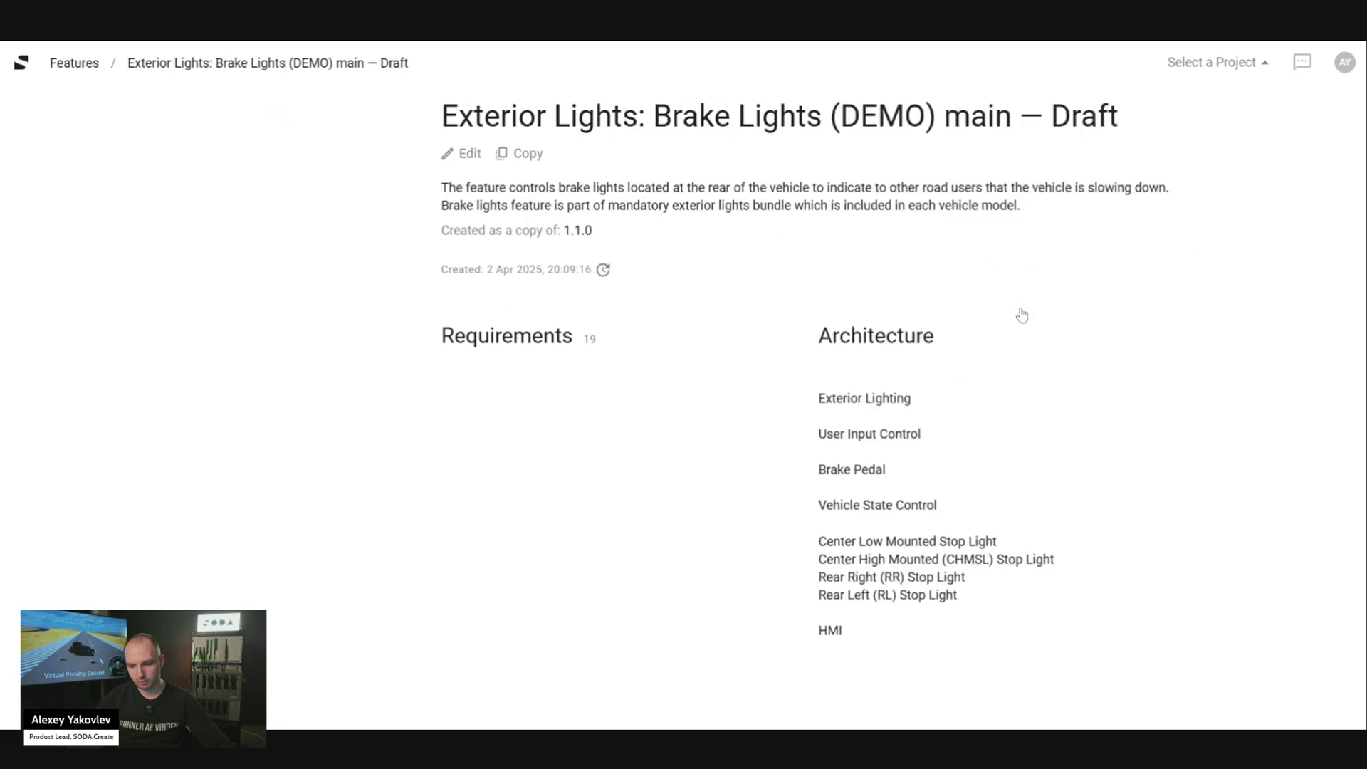
scroll(1023, 313, "down", 1)
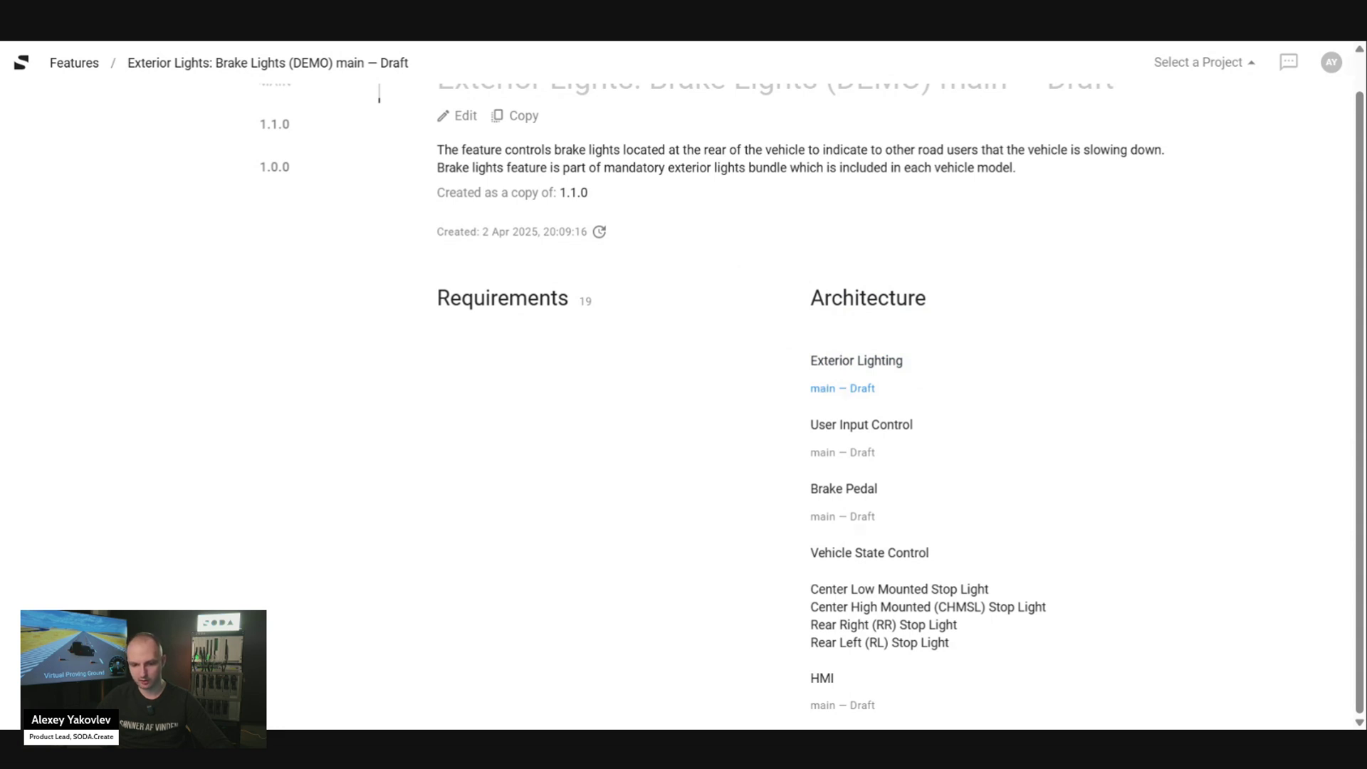
left_click(847, 389)
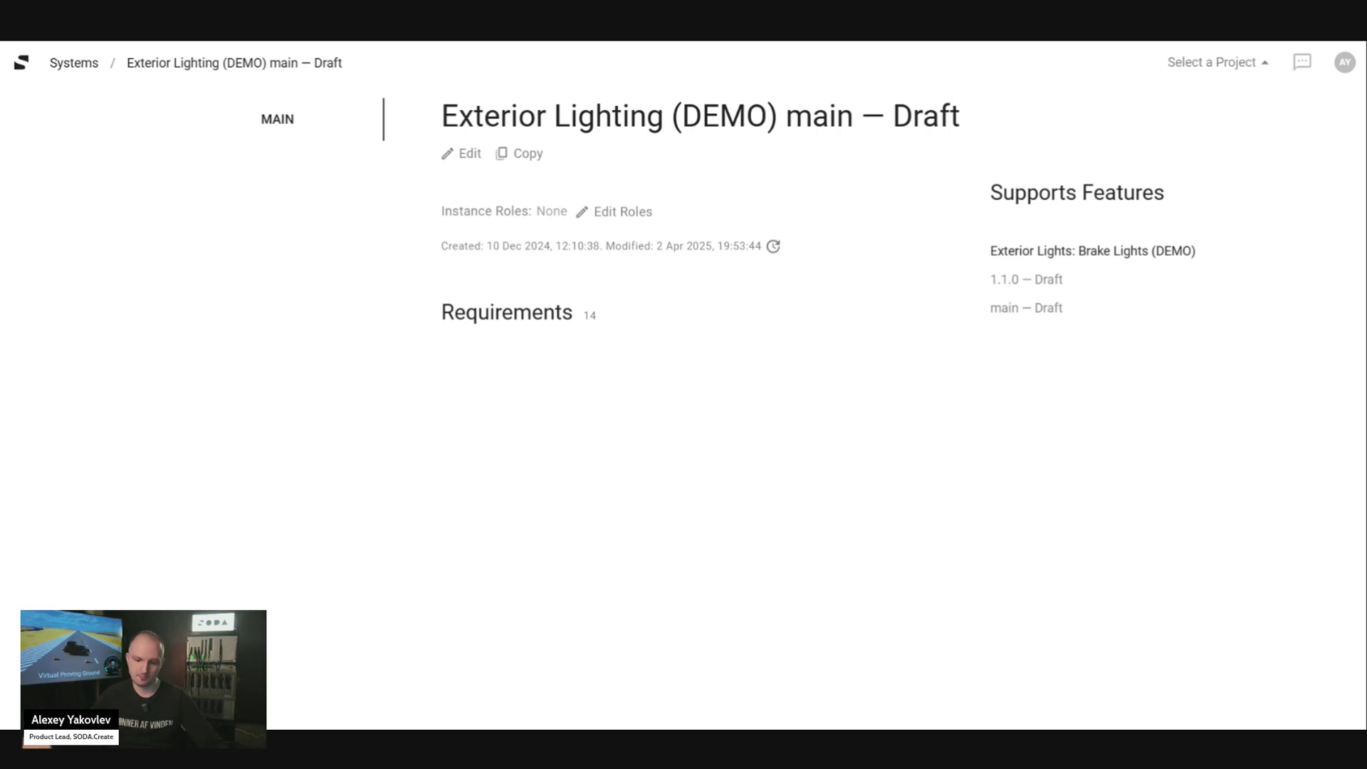
Generate a test to verify the system requirement that sets lampFault per bulb to True while lampState is "Lamp Fault".
left_click(545, 320)
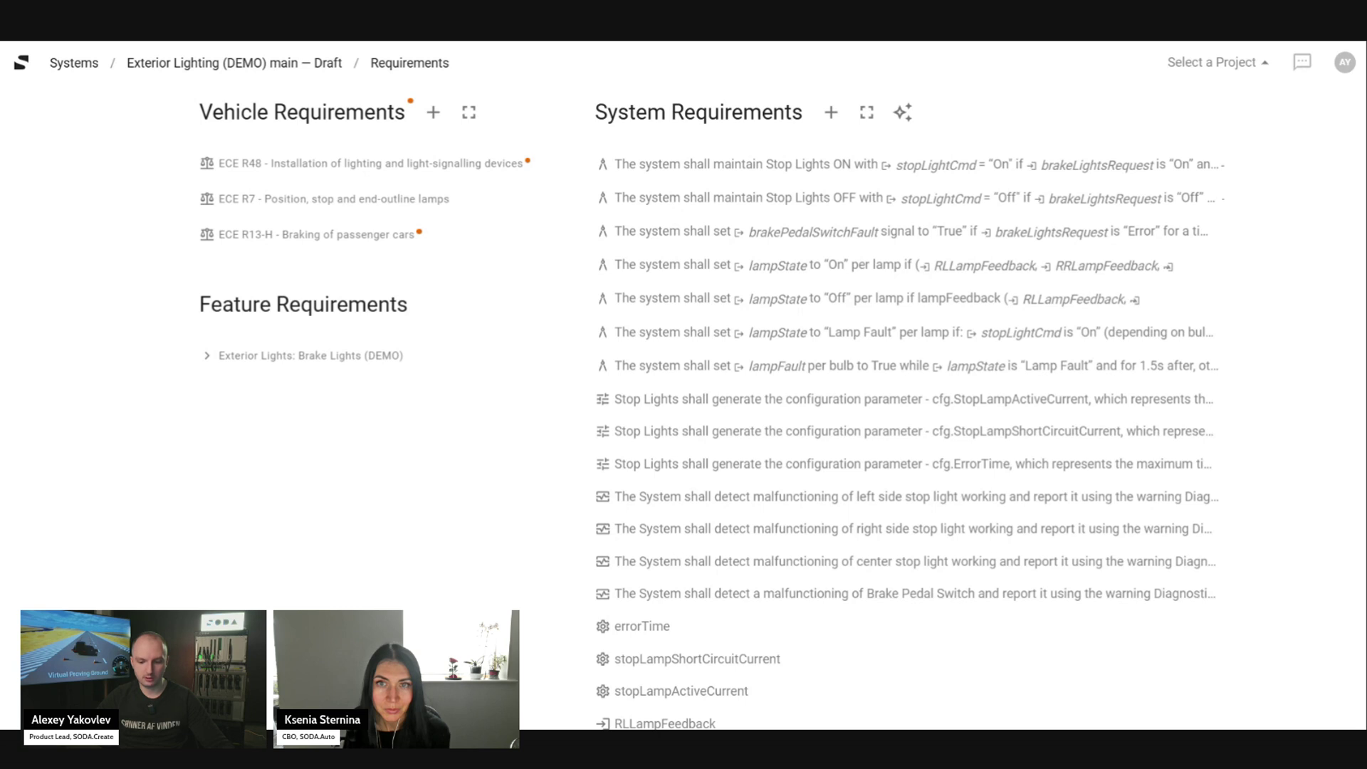
left_click(643, 375)
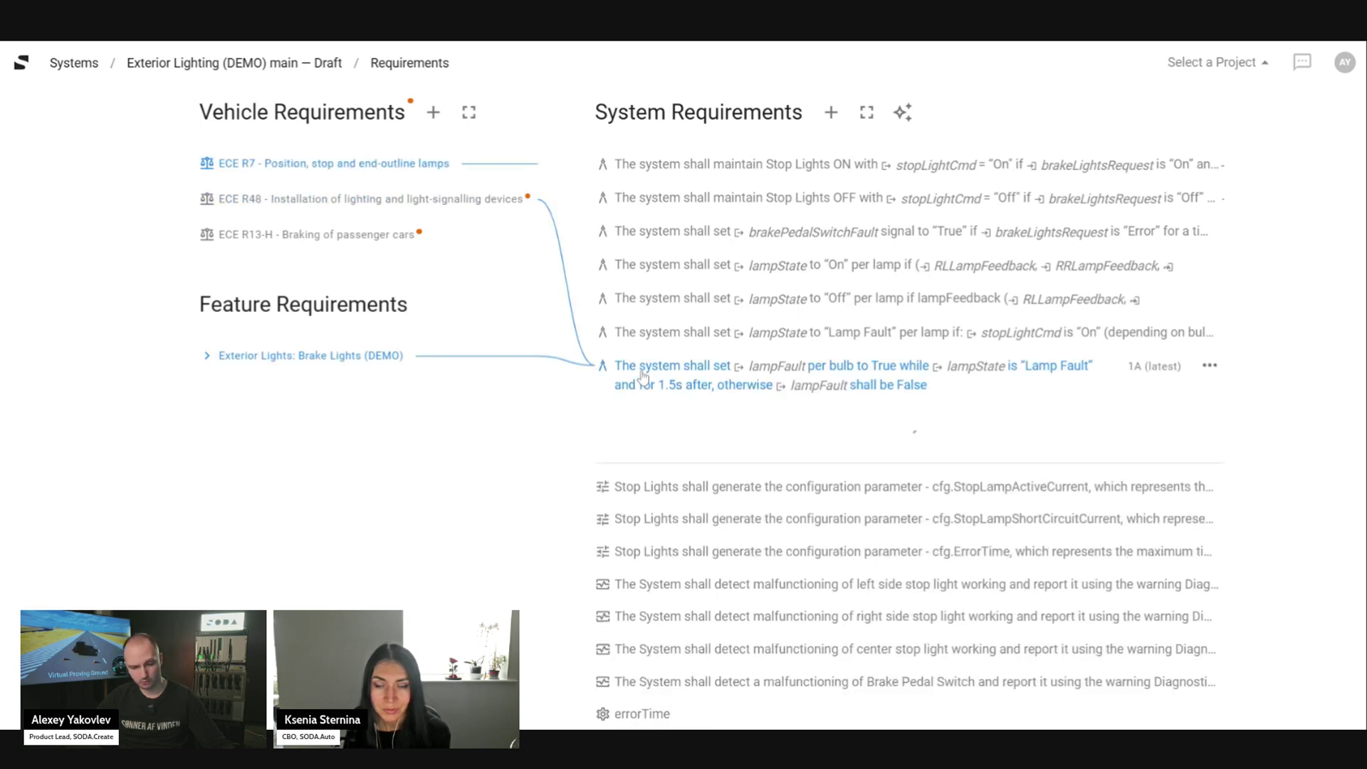
left_click(1210, 365)
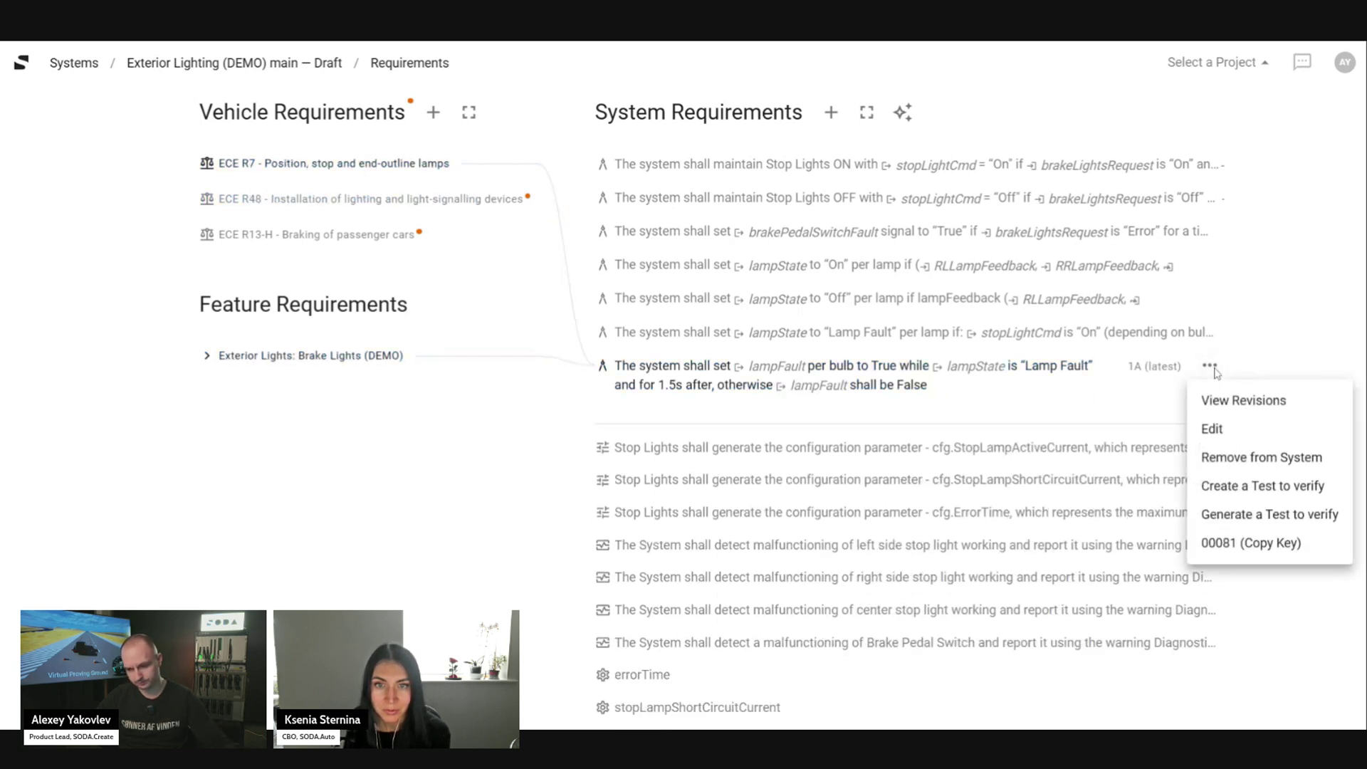
left_click(1242, 518)
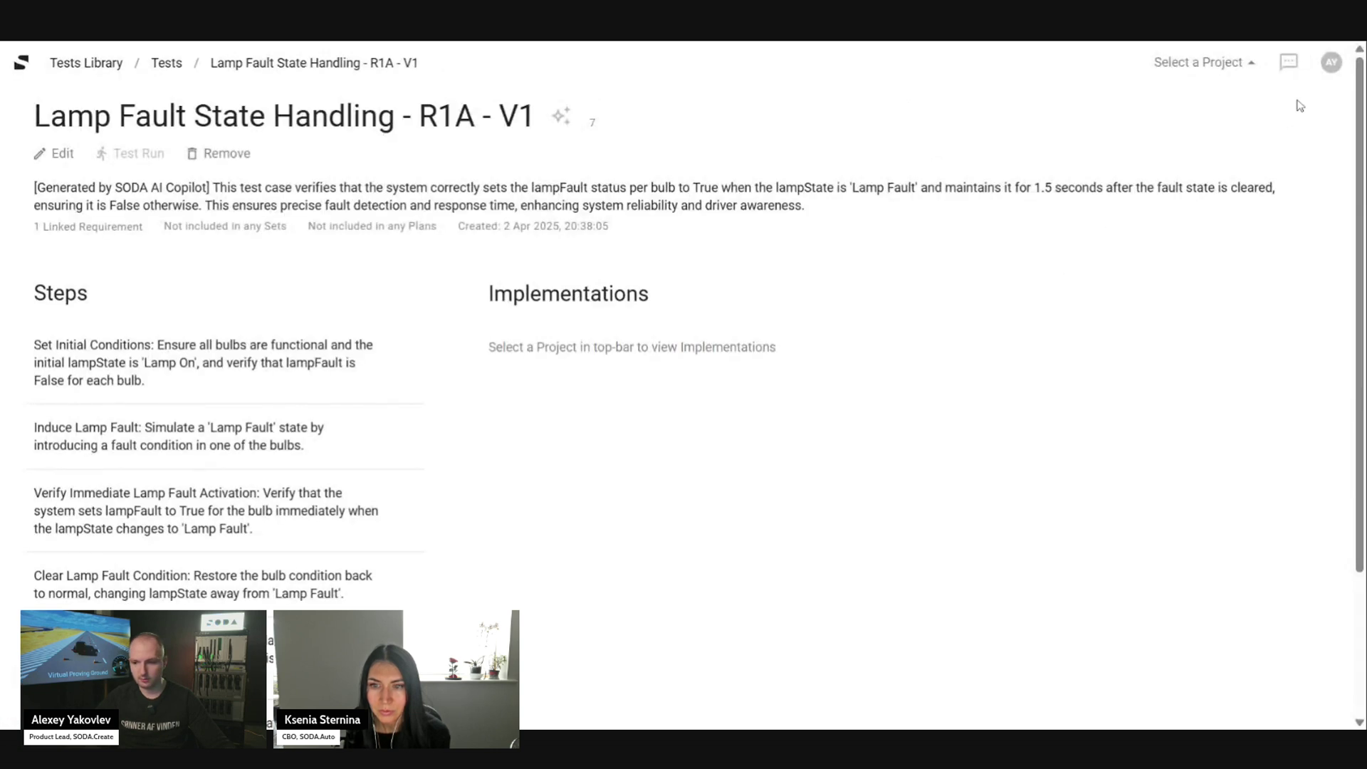
Set the team's AI model to Claude and return to the SODA V overview.
left_click(1331, 62)
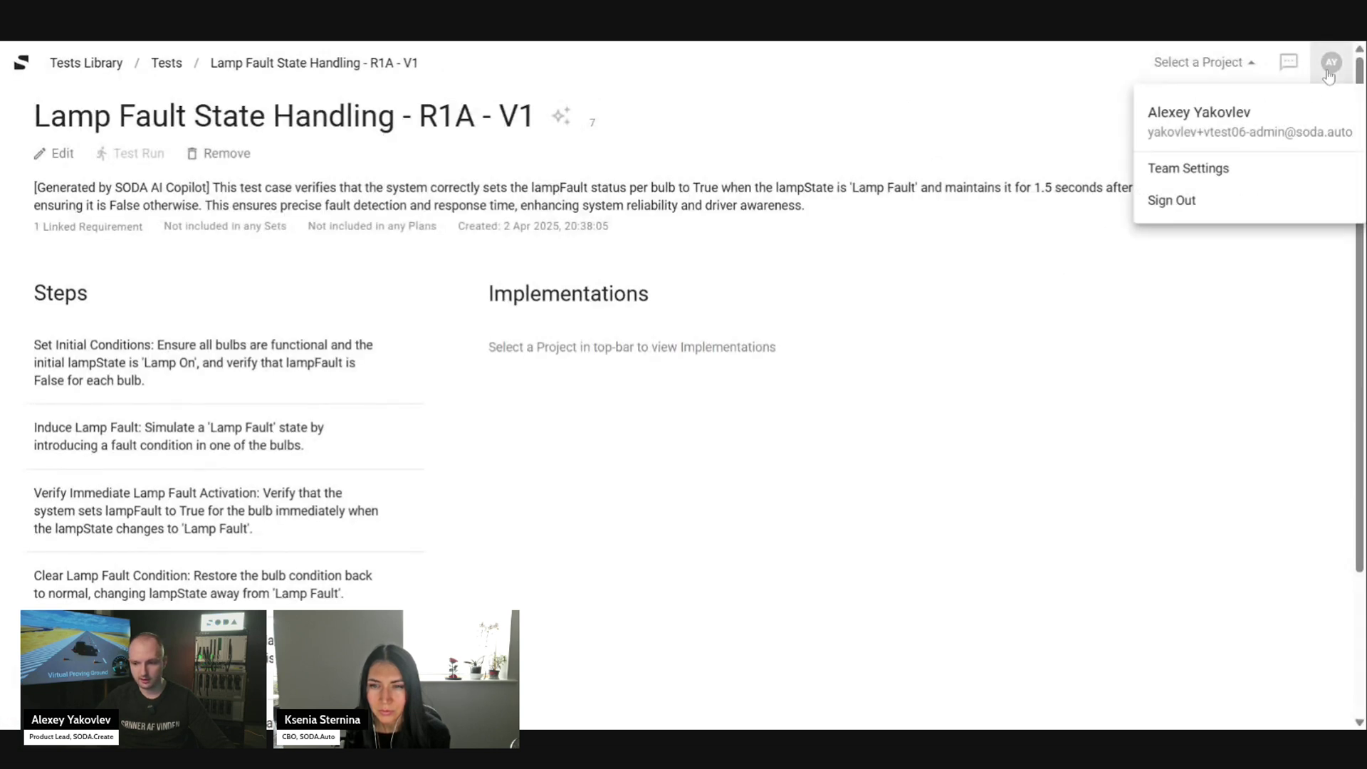
left_click(1182, 171)
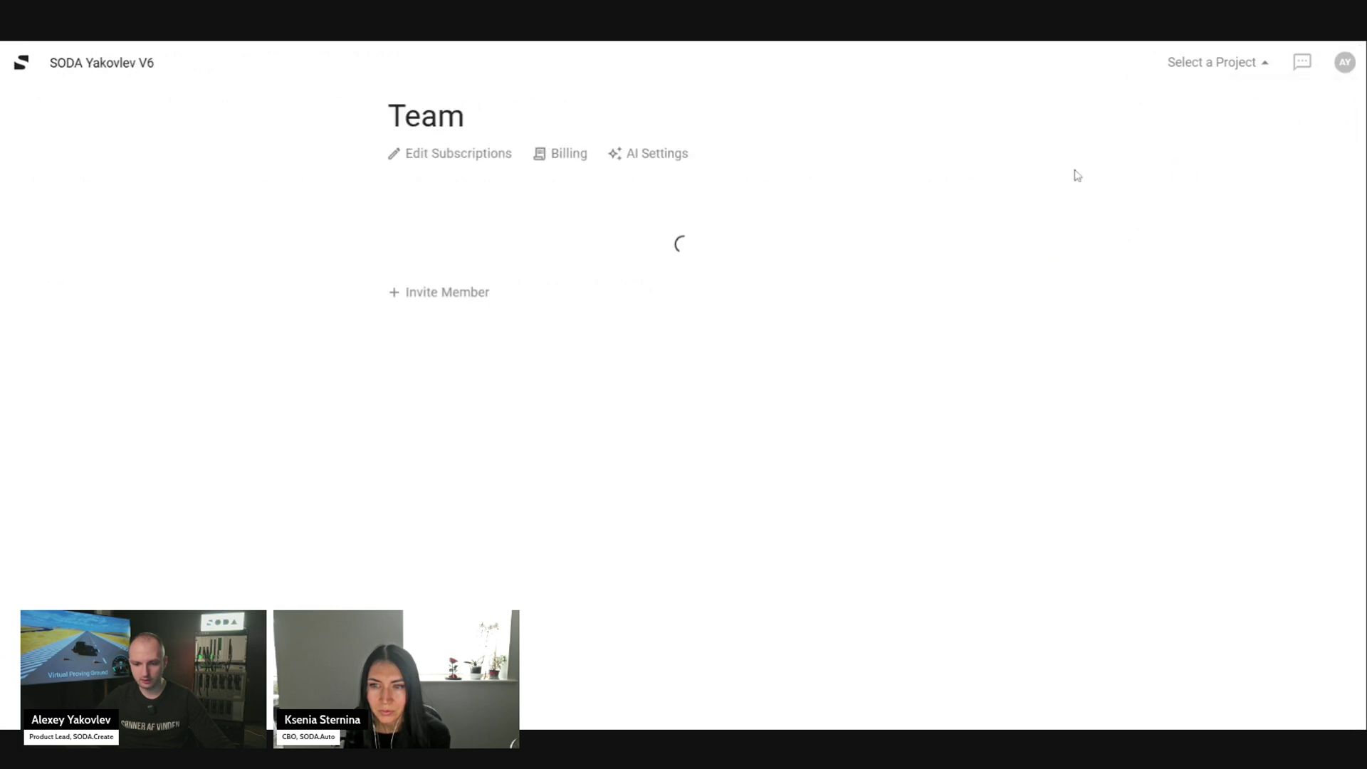
left_click(672, 155)
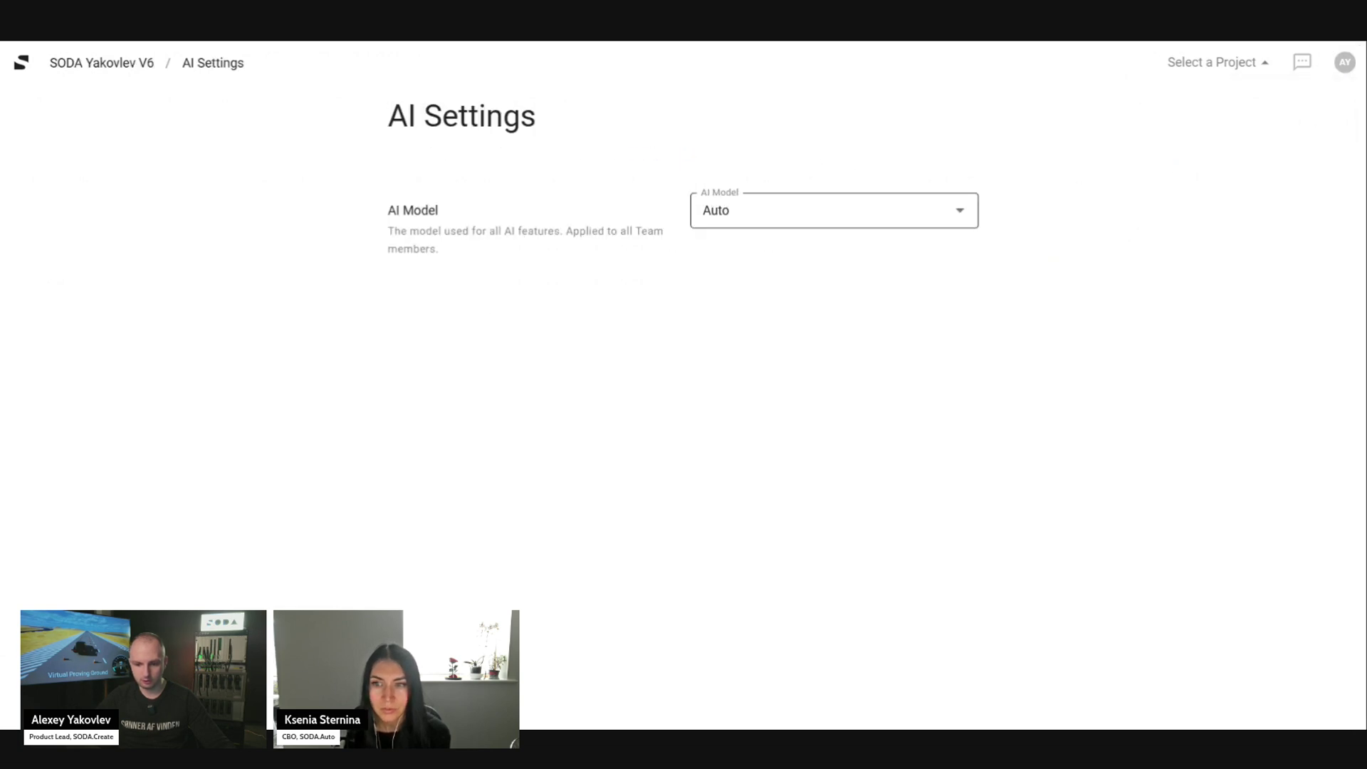
left_click(784, 211)
left_click(772, 295)
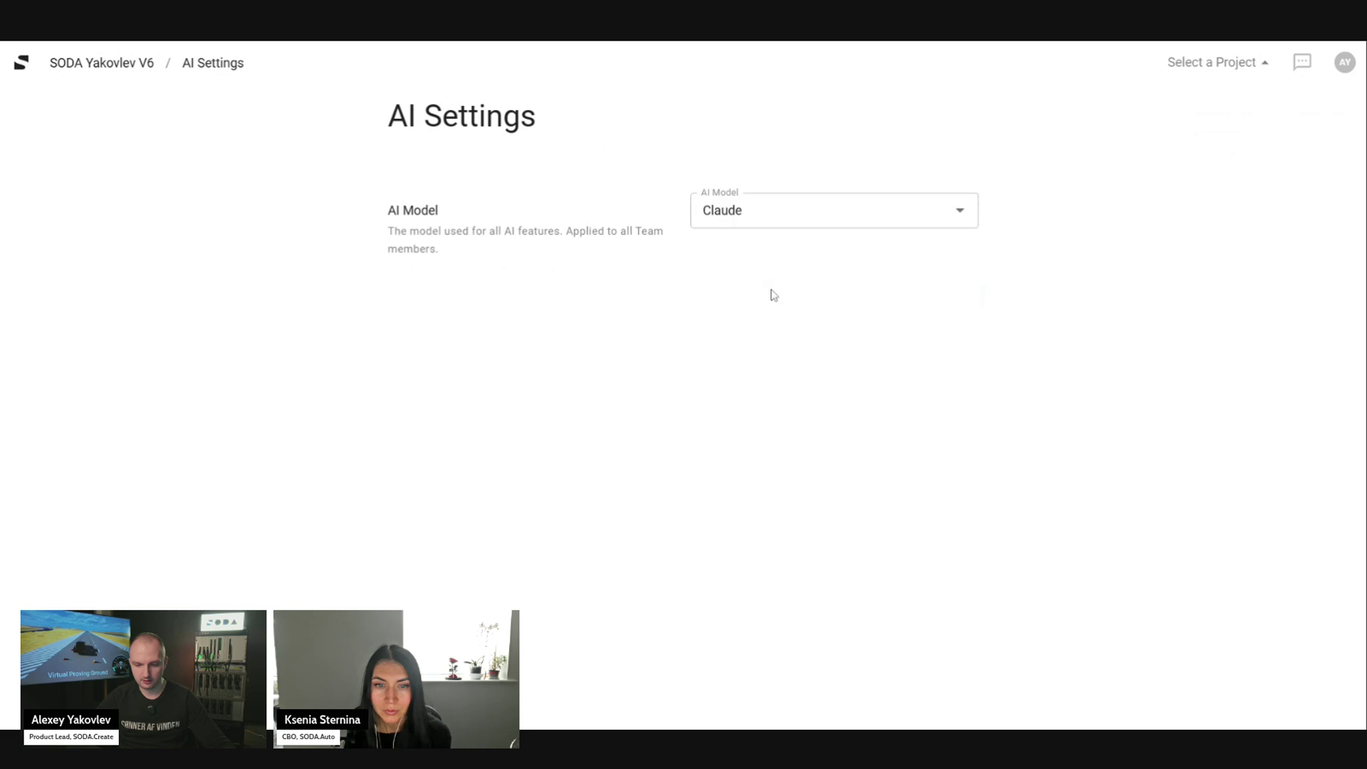
left_click(20, 63)
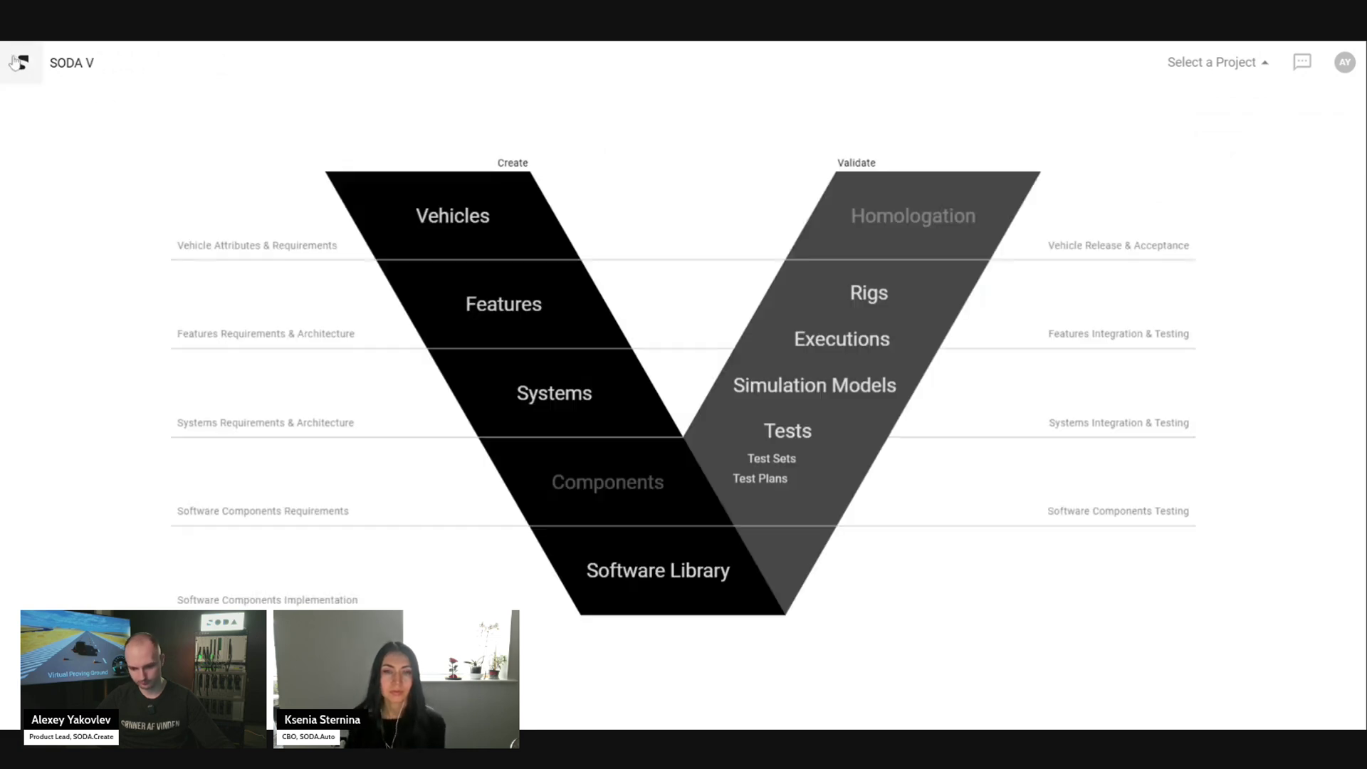